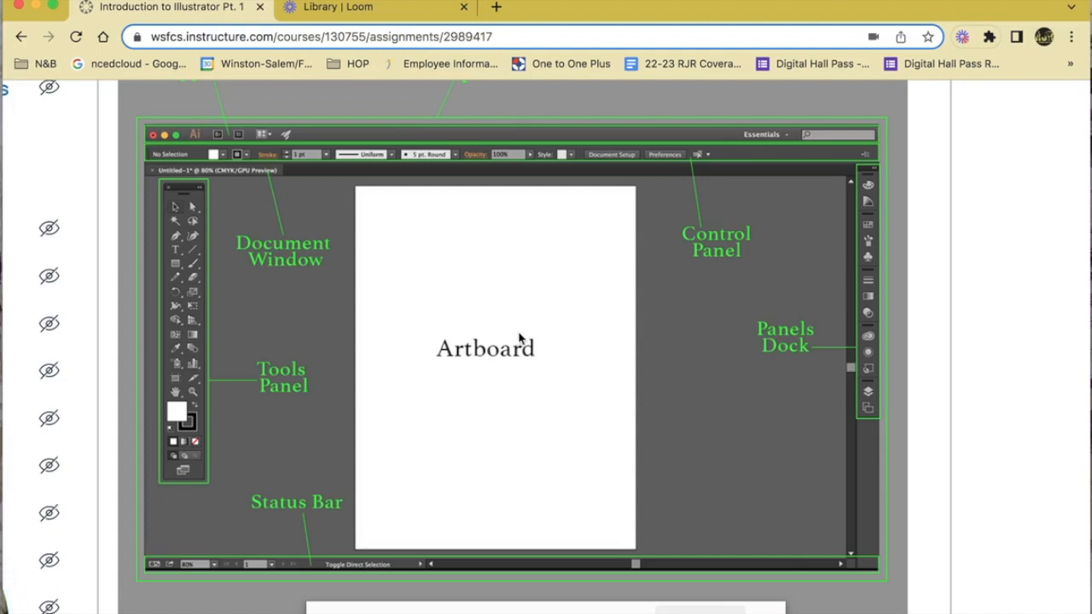
Review the assignment's labelled Illustrator workspace diagram, important terms list, pen tool video and worksheet instructions.
scroll(519, 338, "down", 5)
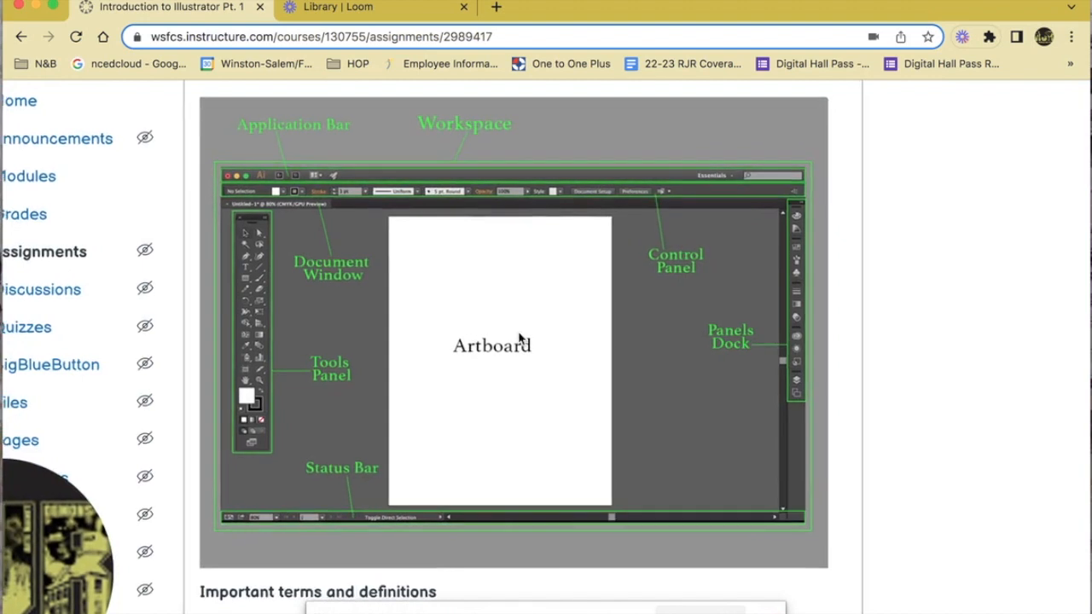
scroll(518, 339, "down", 5)
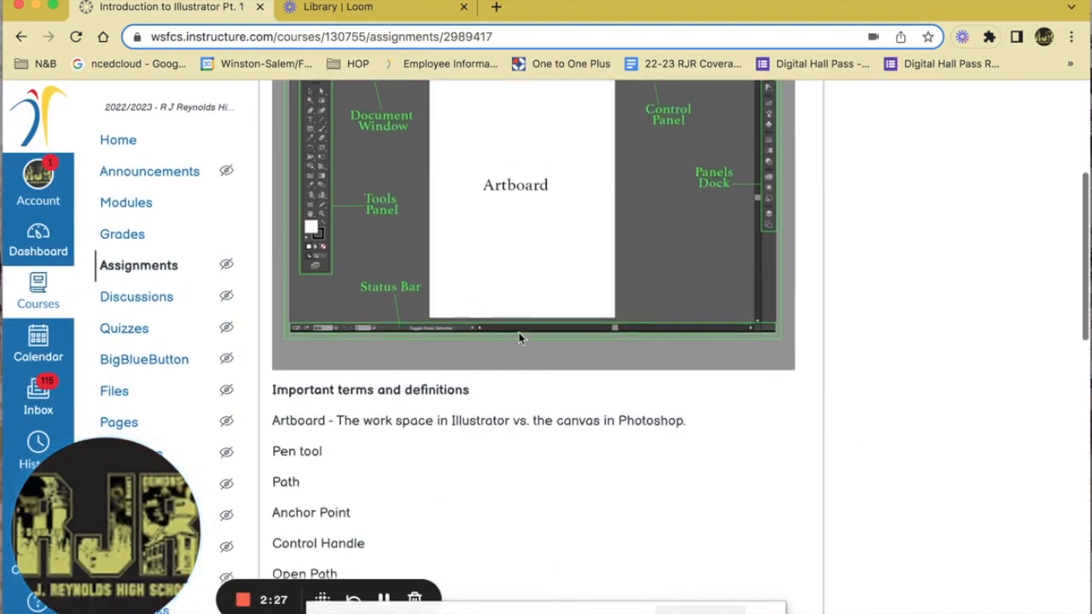
scroll(519, 339, "down", 3)
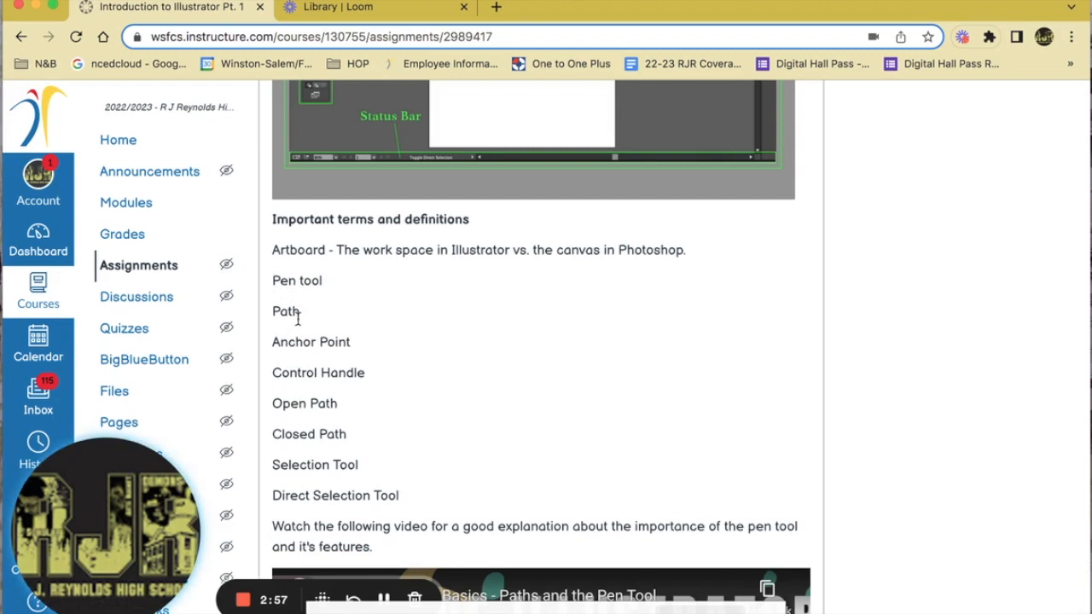
scroll(313, 340, "down", 2)
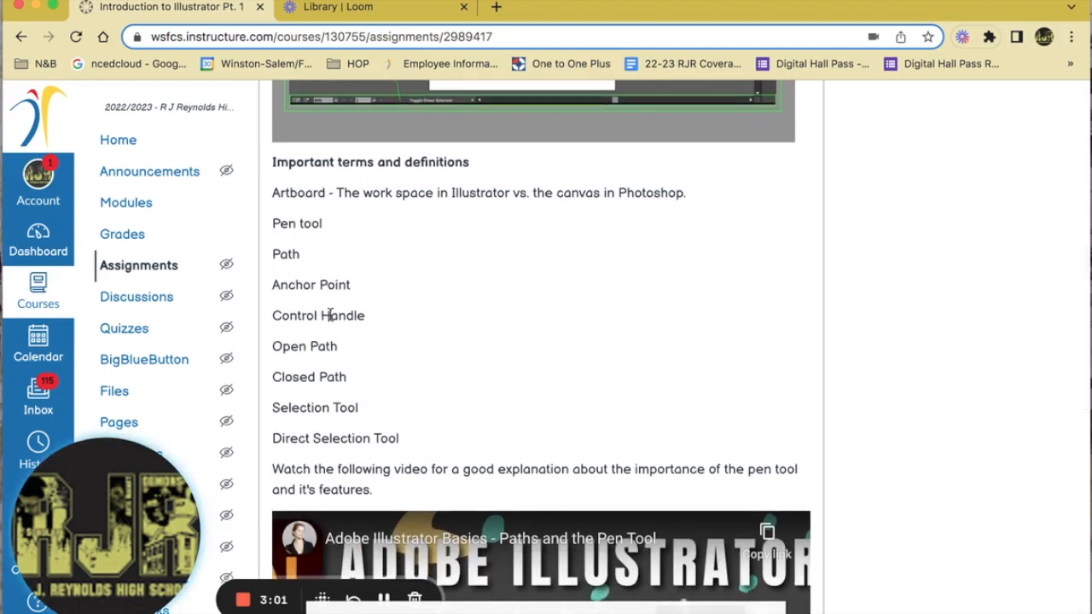
scroll(329, 315, "down", 2)
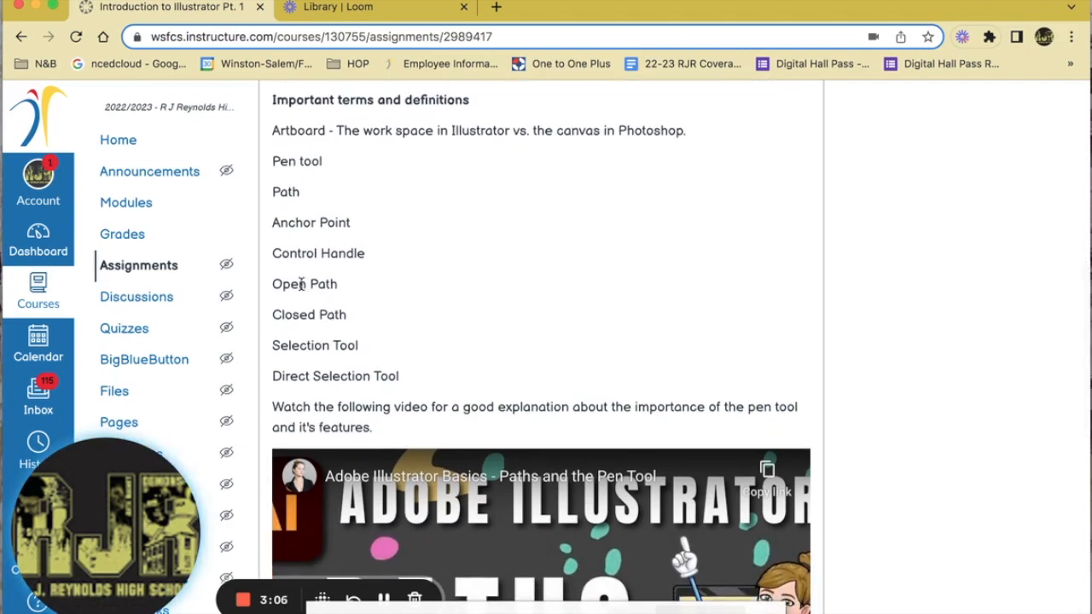
scroll(305, 287, "down", 1)
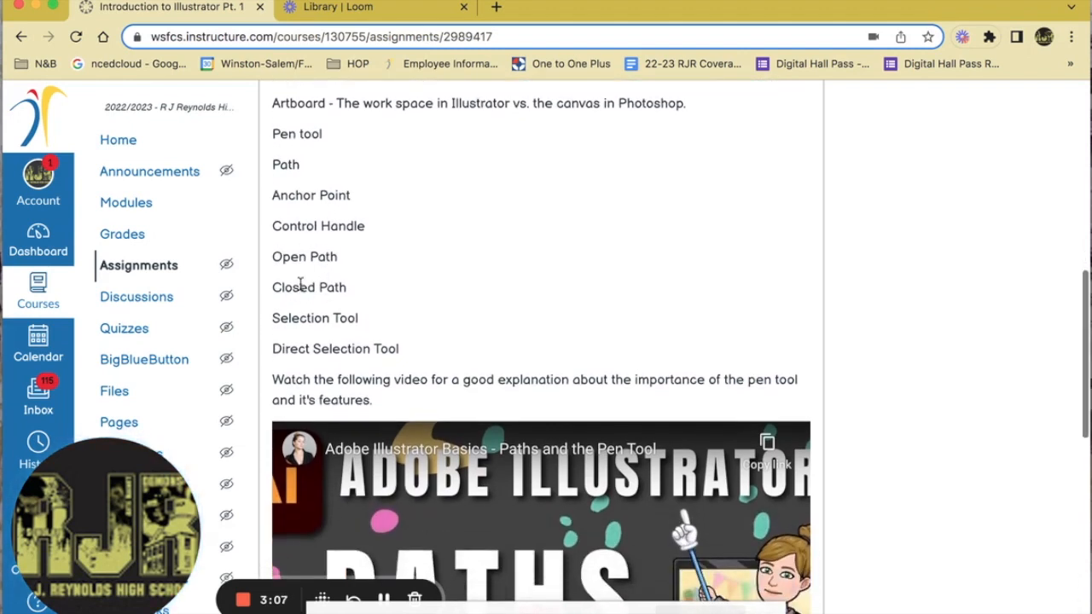
scroll(300, 286, "down", 2)
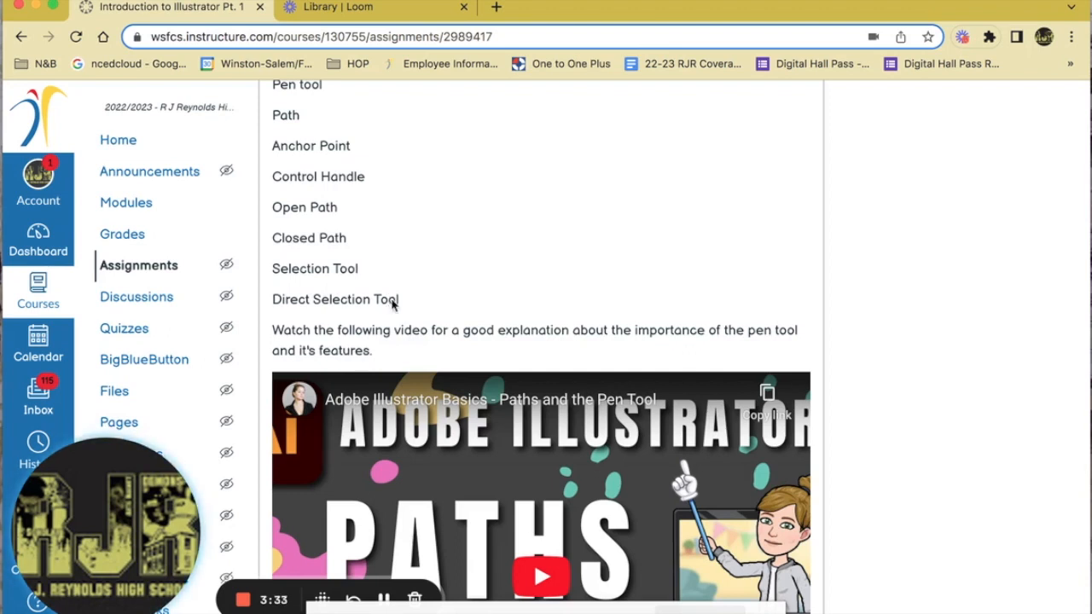
scroll(393, 303, "down", 1)
scroll(393, 304, "down", 5)
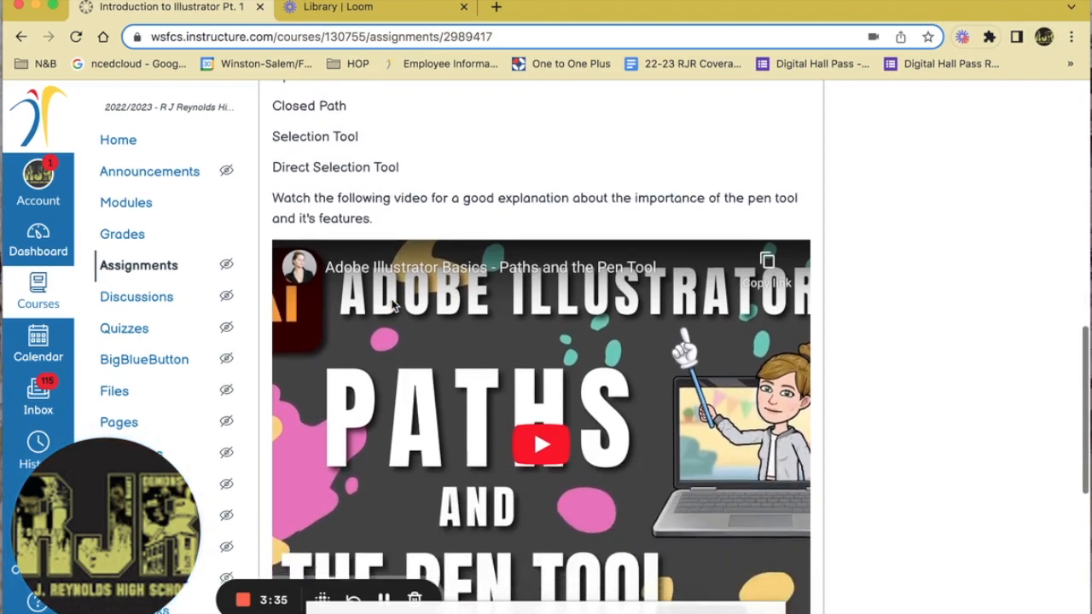
scroll(393, 304, "down", 1)
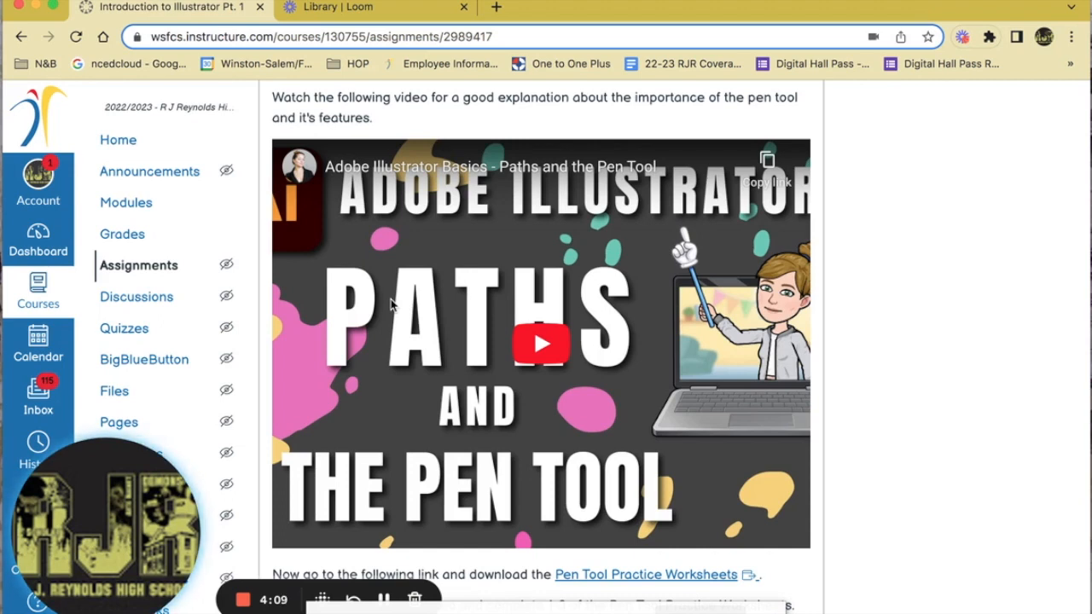
scroll(391, 304, "down", 2)
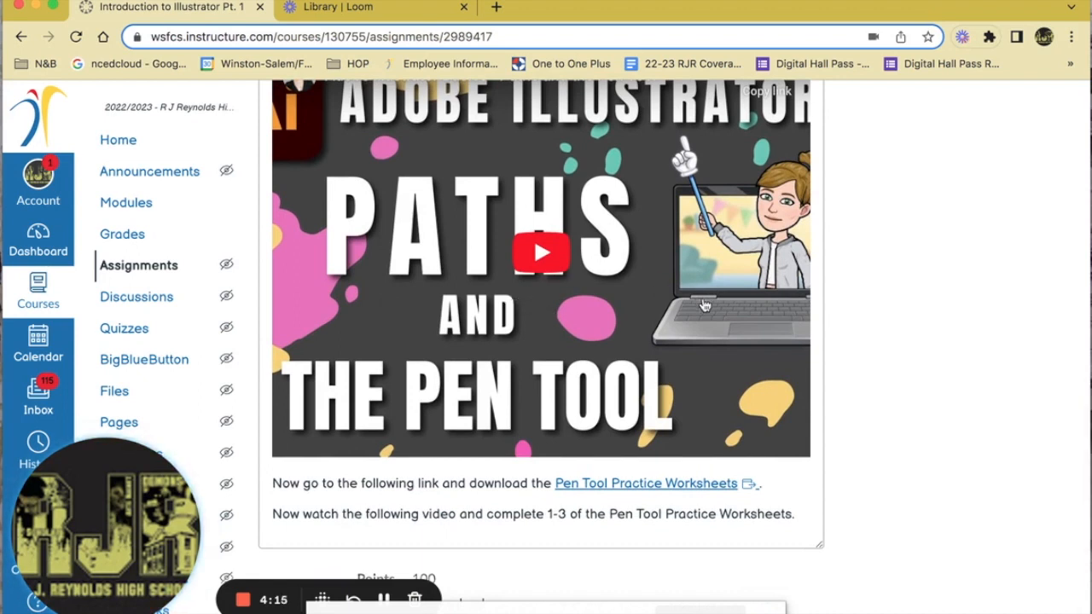
Open the linked Pen Tool Practice Worksheets folder and preview 1.jpg.
left_click(665, 486)
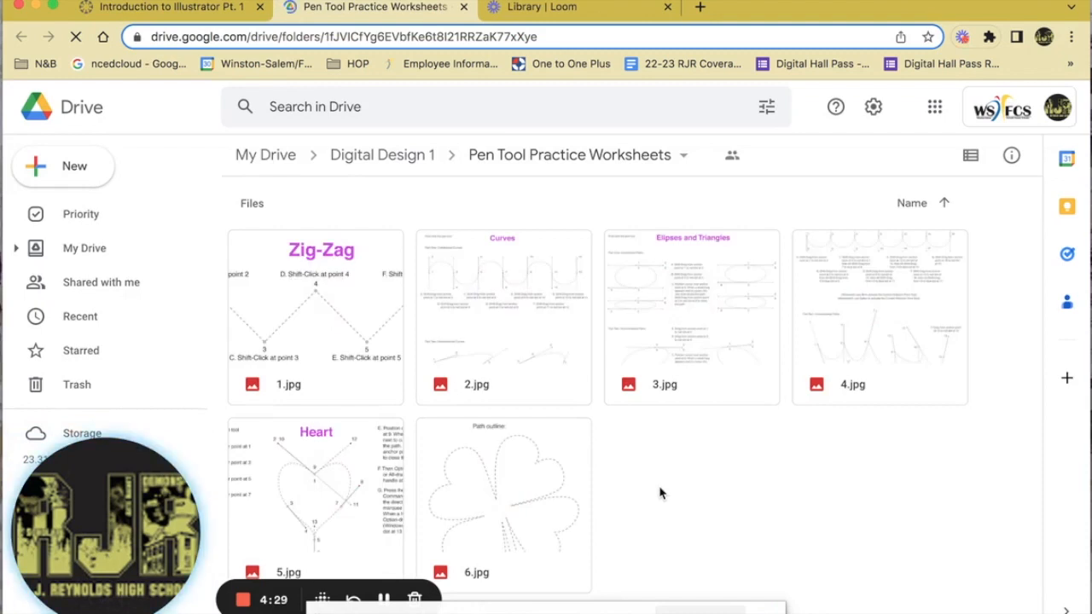
left_click(280, 341)
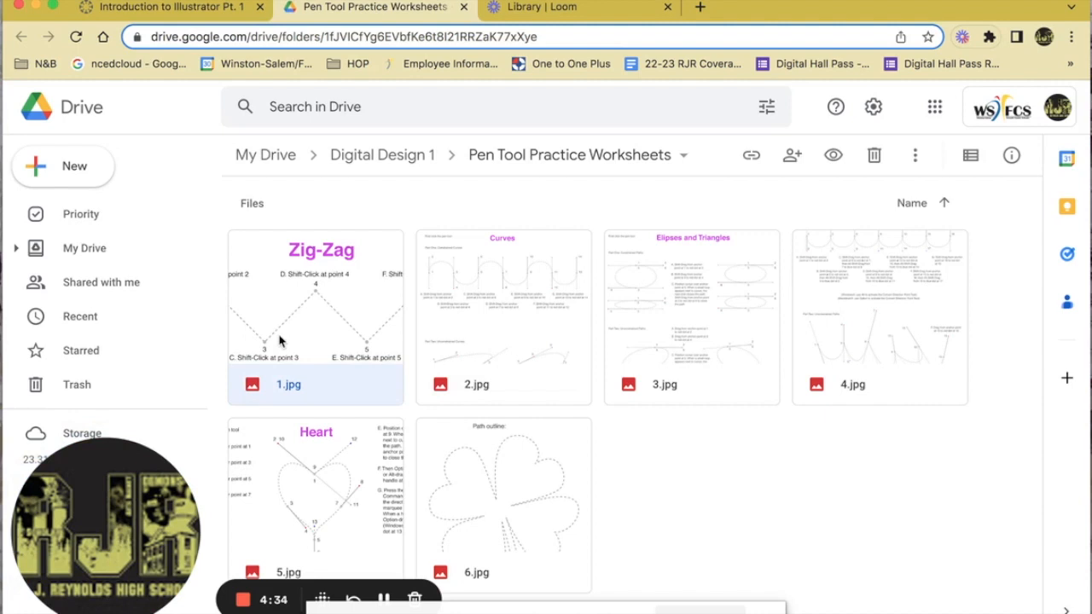
double_click(279, 340)
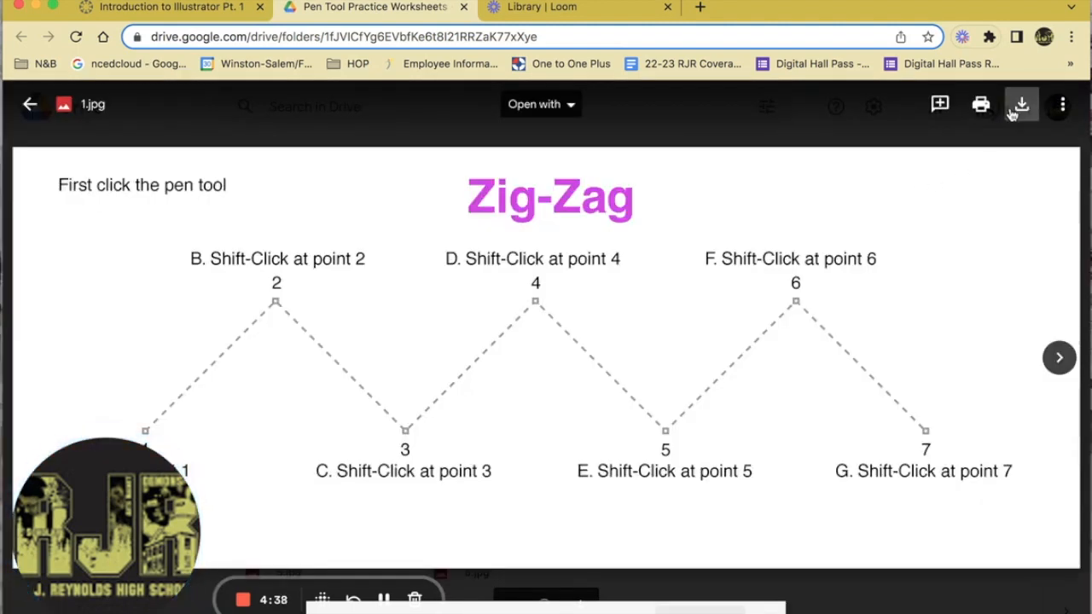
Look through the remaining worksheet previews in sequence from 2.jpg to 6.jpg.
left_click(1060, 360)
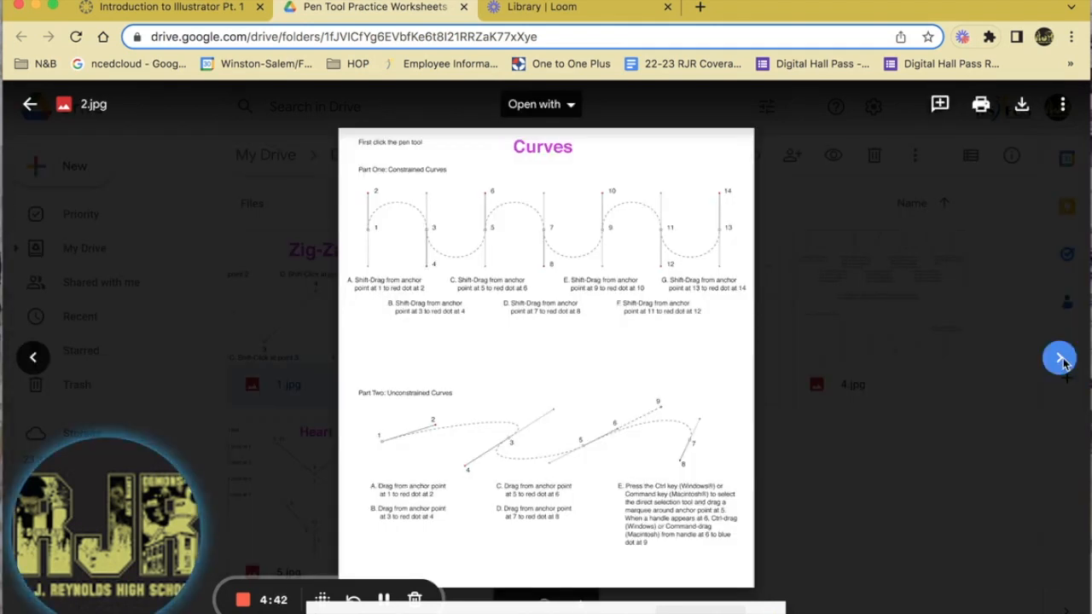
left_click(1060, 360)
left_click(1061, 360)
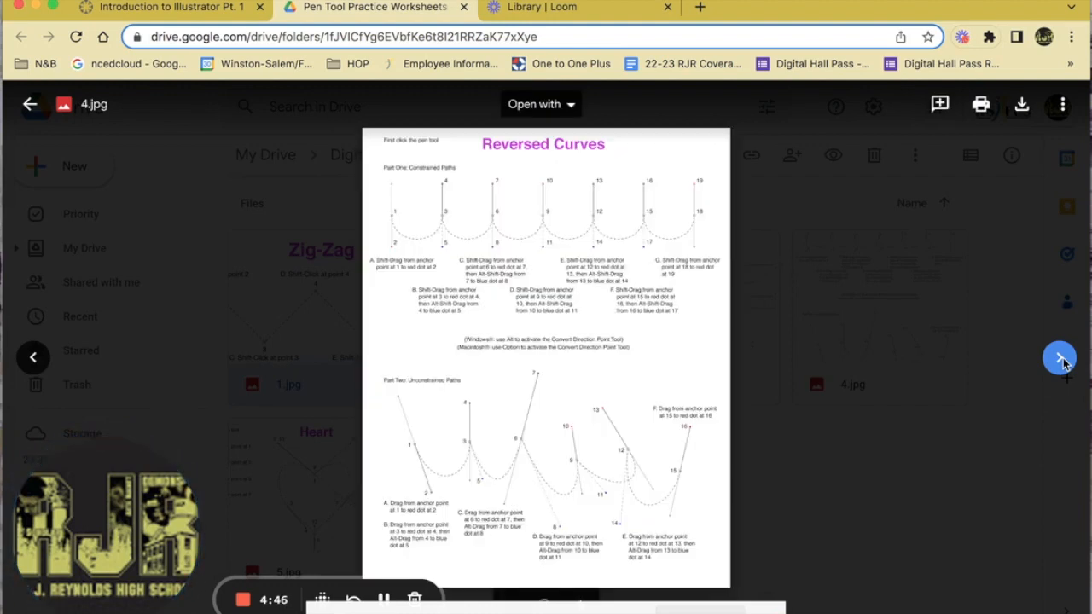
left_click(1061, 360)
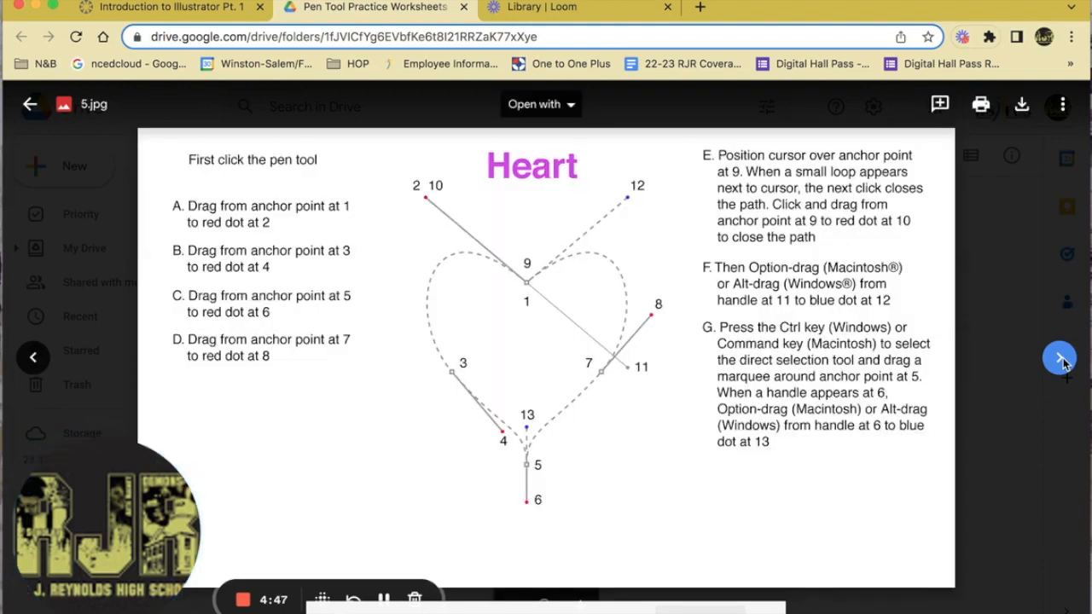
left_click(1060, 360)
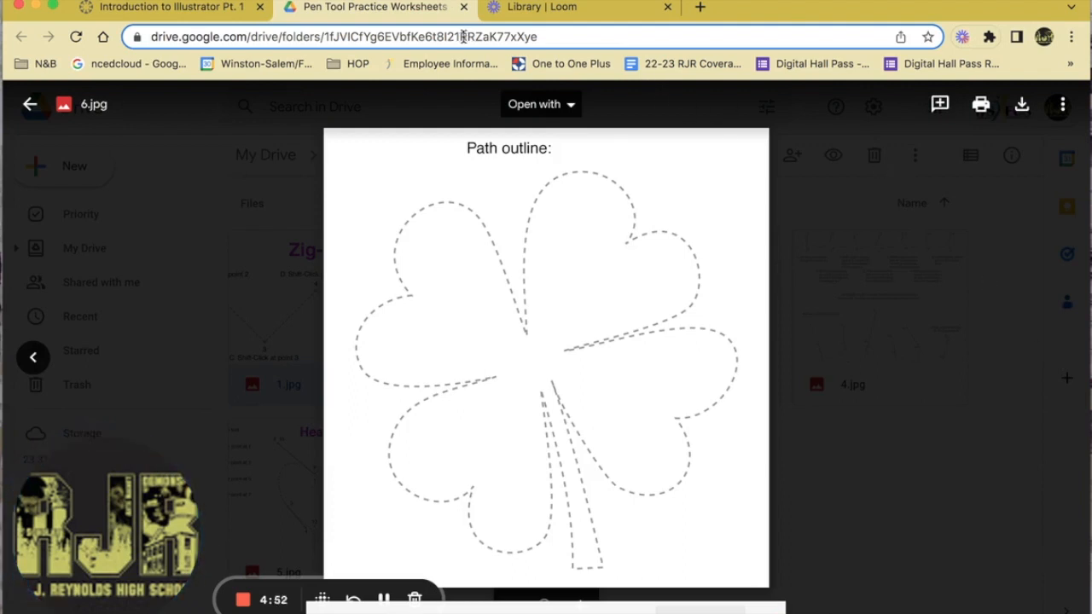
Return to the assignment page, and open 1.jpg from the local Pen Tool Practice Worksheets folder in Adobe Illustrator CS6.
left_click(211, 9)
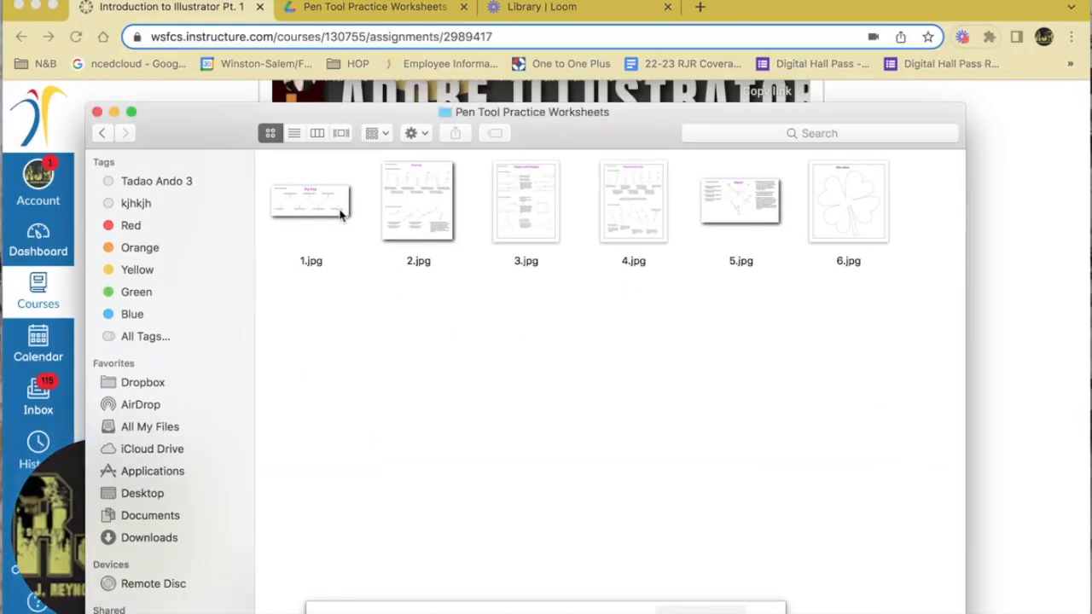
left_click(339, 213)
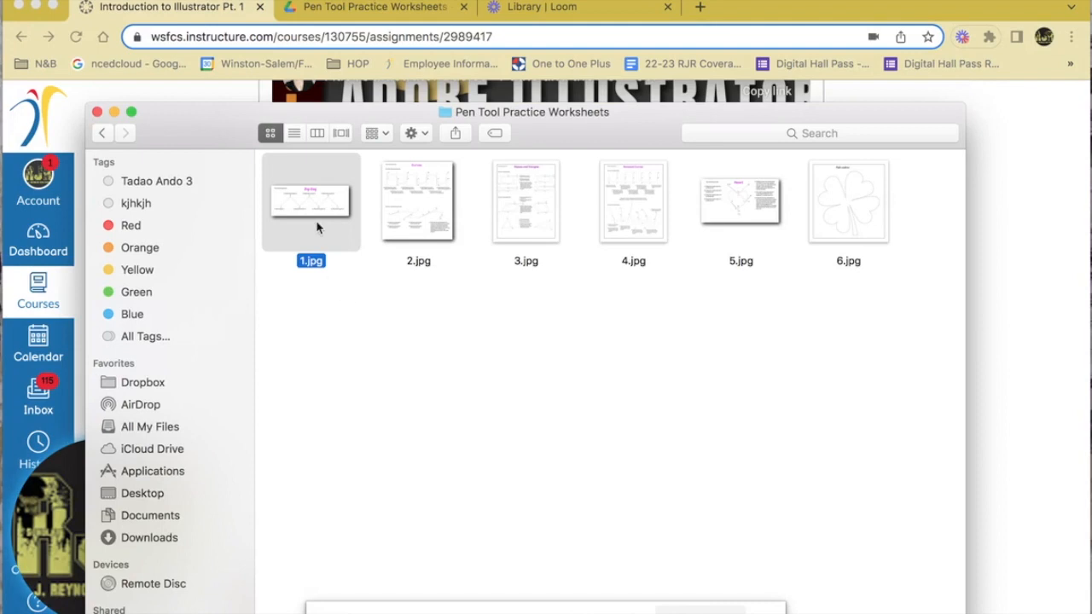
right_click(322, 218)
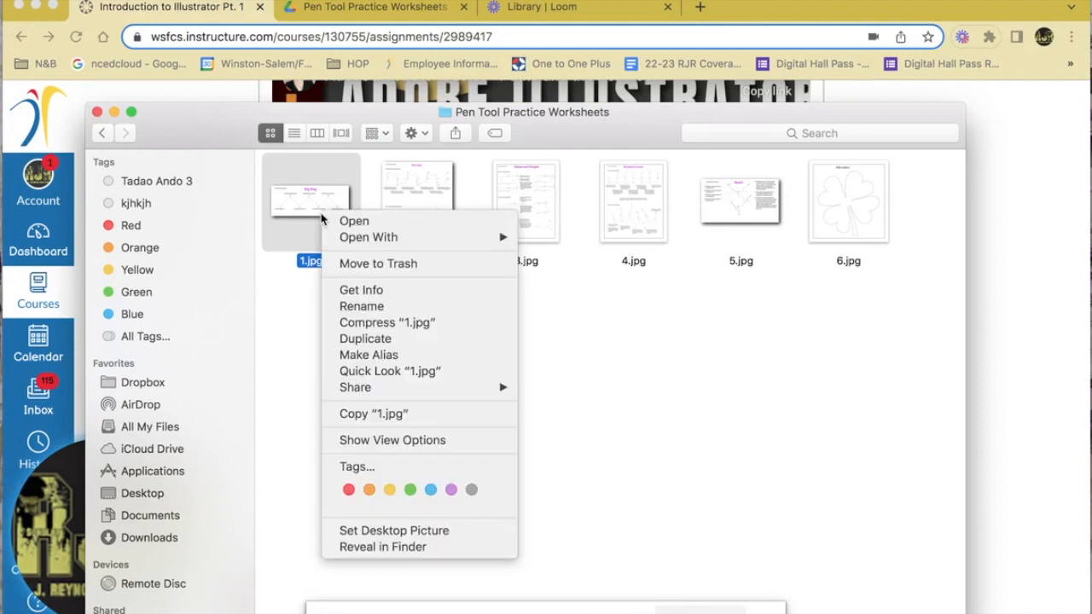
mouse_move(346, 244)
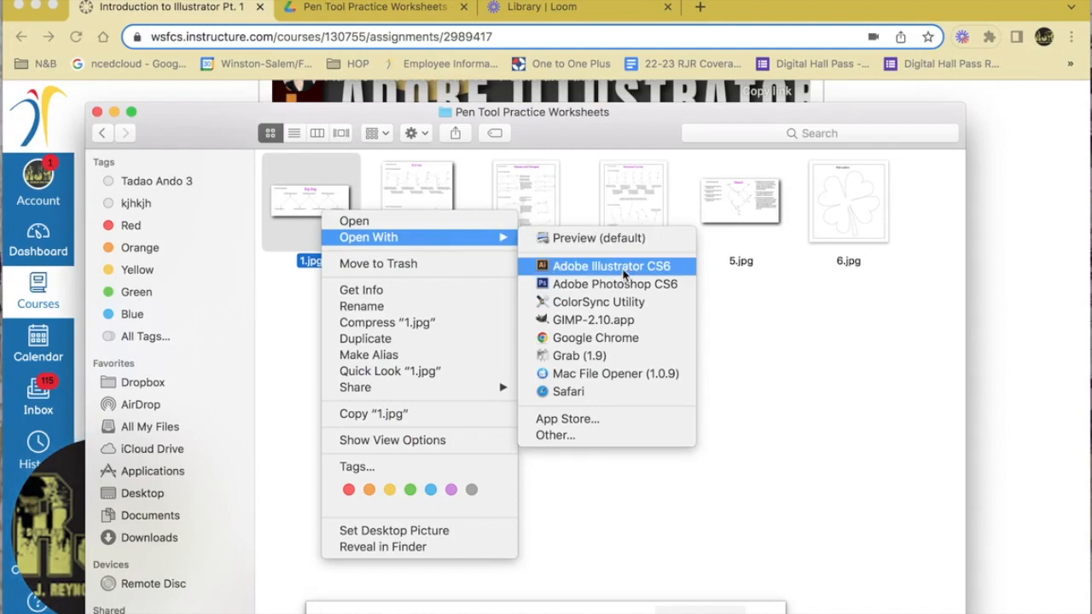
left_click(623, 271)
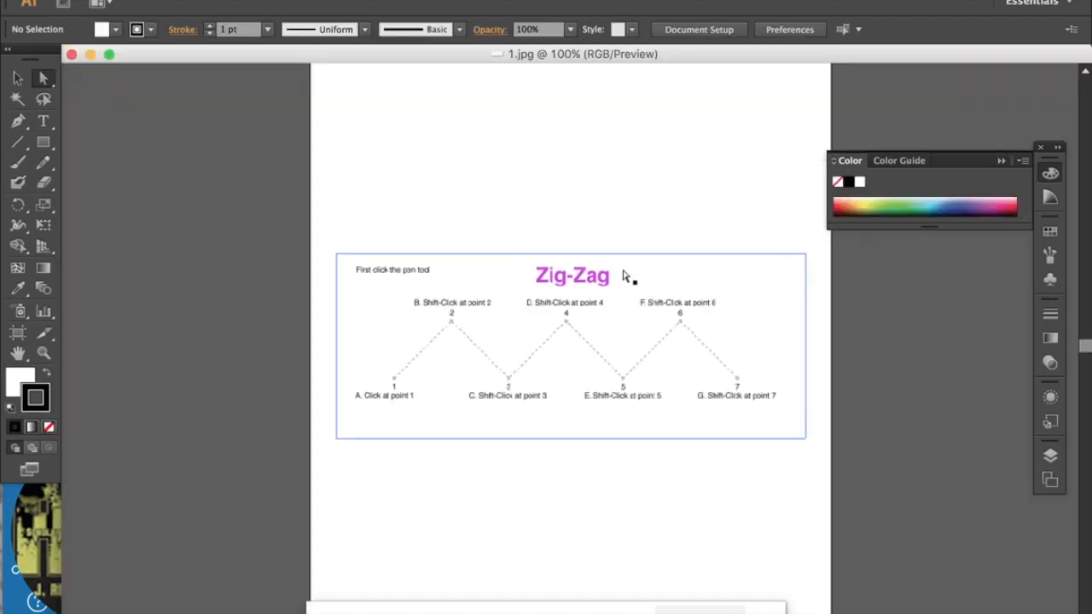
left_click(130, 0)
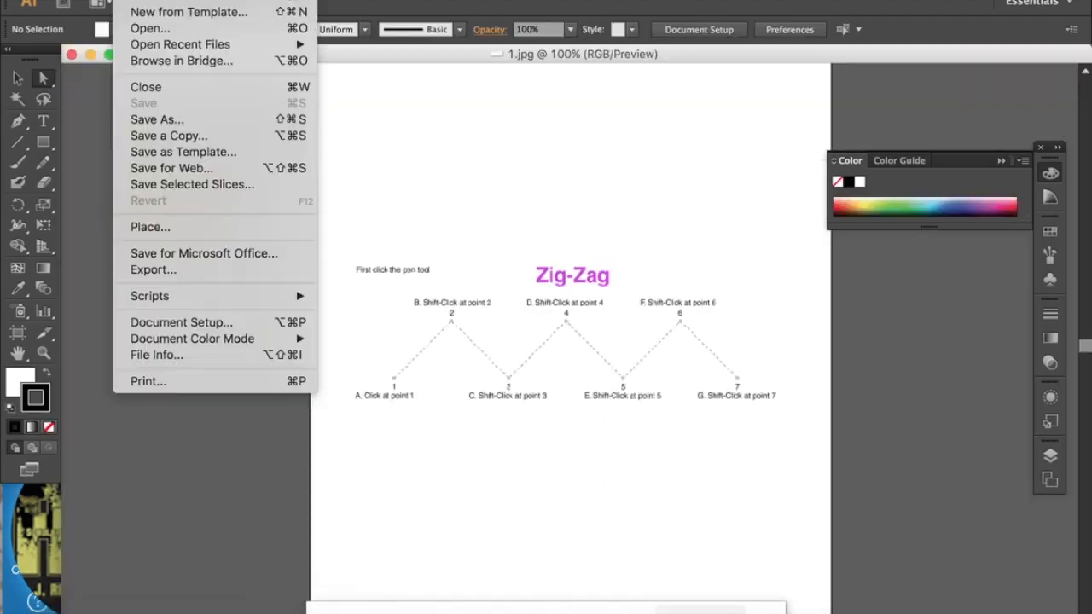
left_click(134, 30)
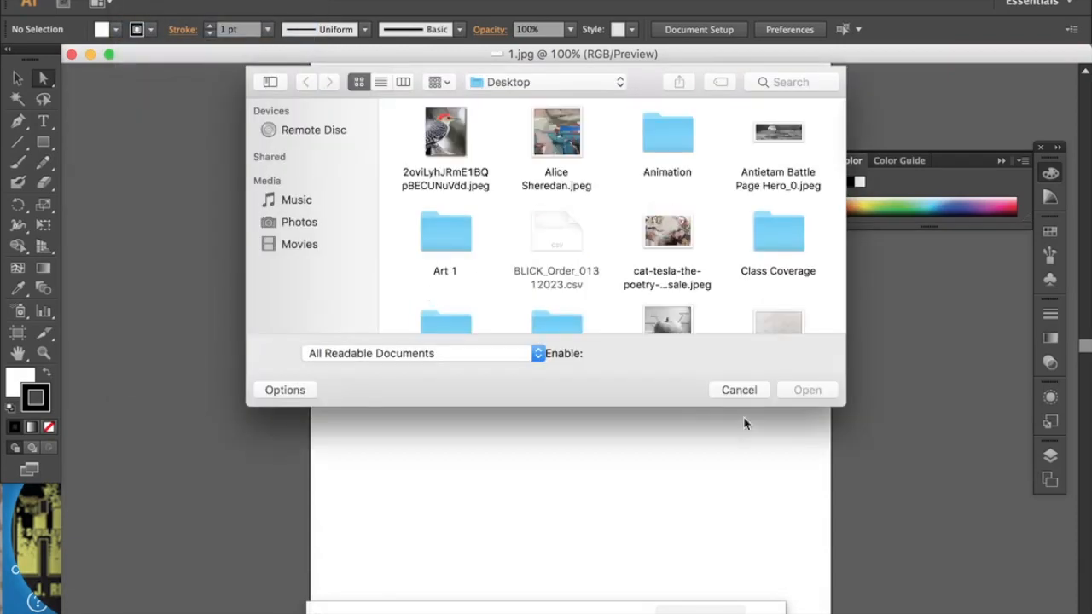
left_click(738, 391)
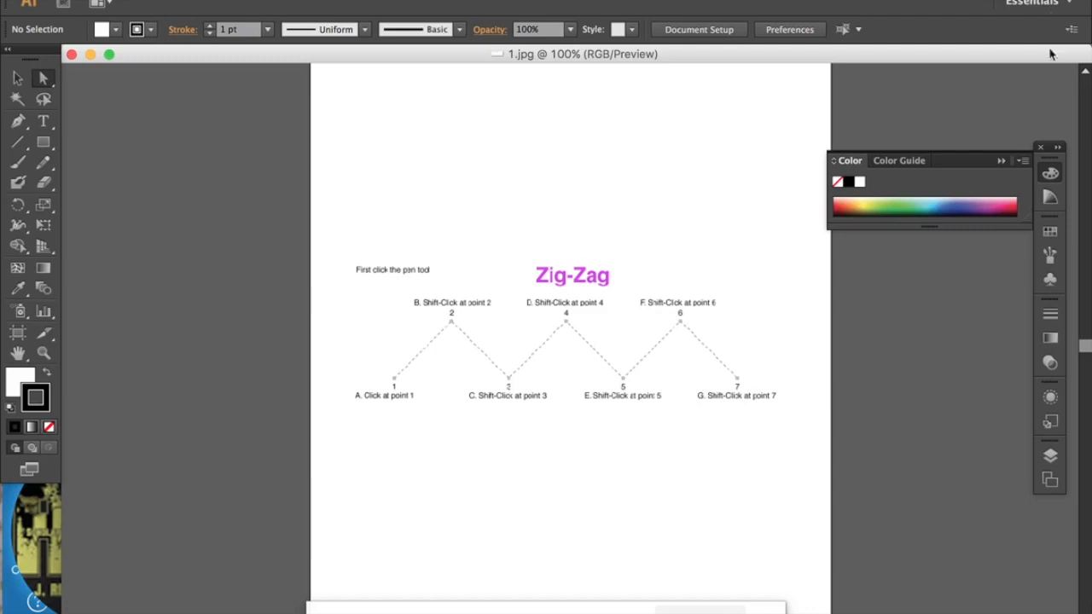
Choose the Essentials workspace and collapse the expanded Color panel to its icon.
left_click(1066, 4)
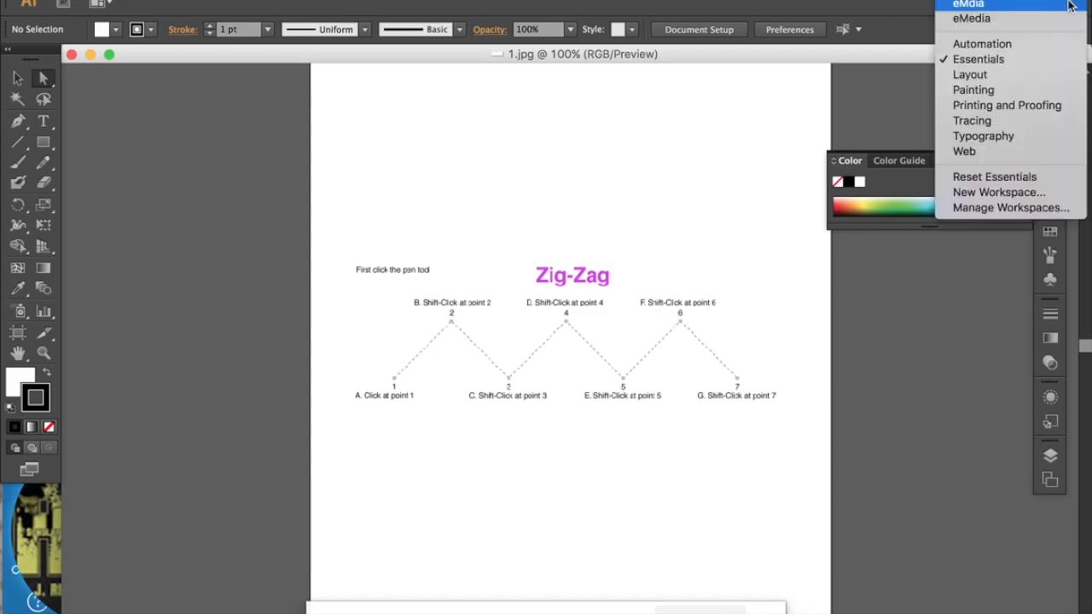
left_click(1004, 61)
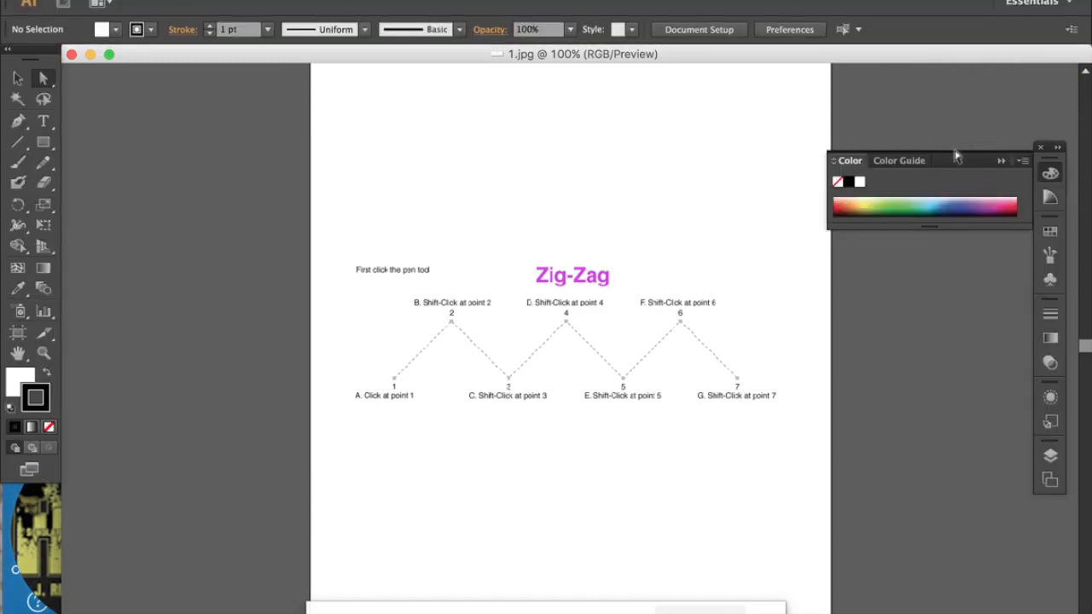
left_click(999, 163)
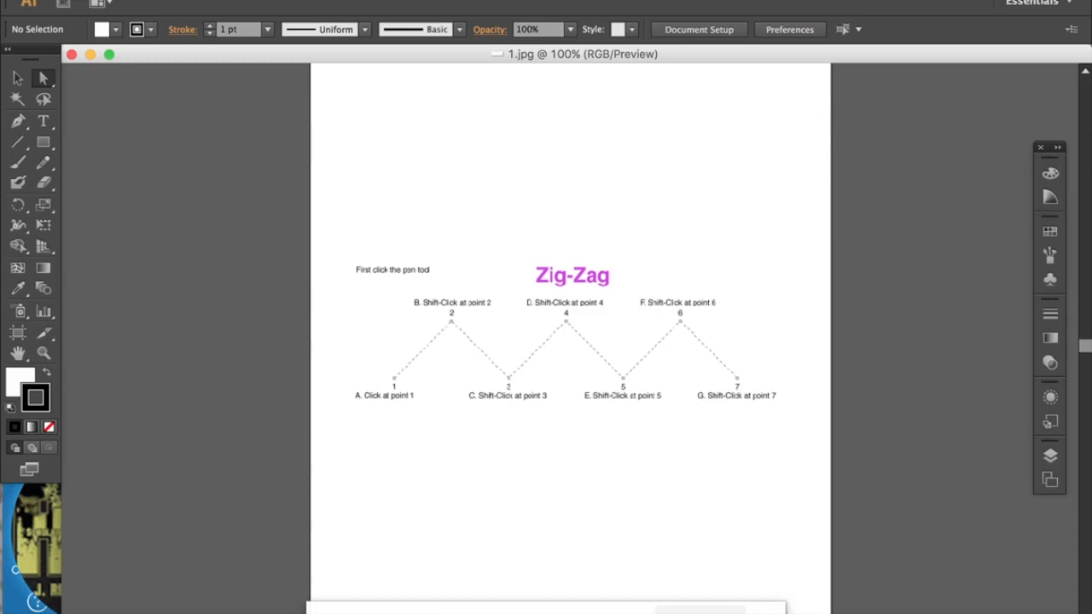
left_click(1066, 5)
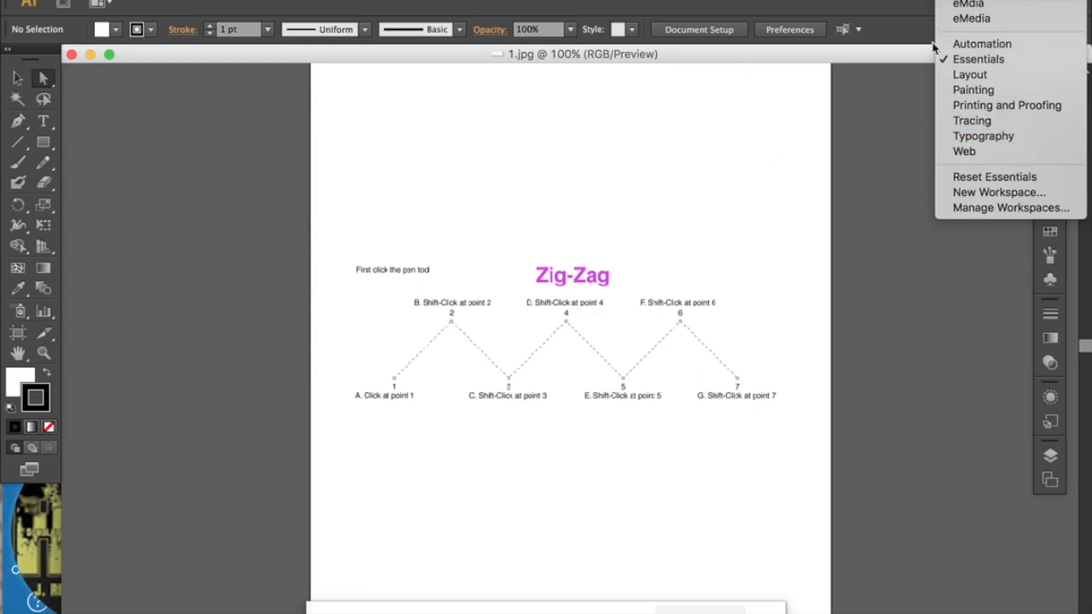
left_click(968, 59)
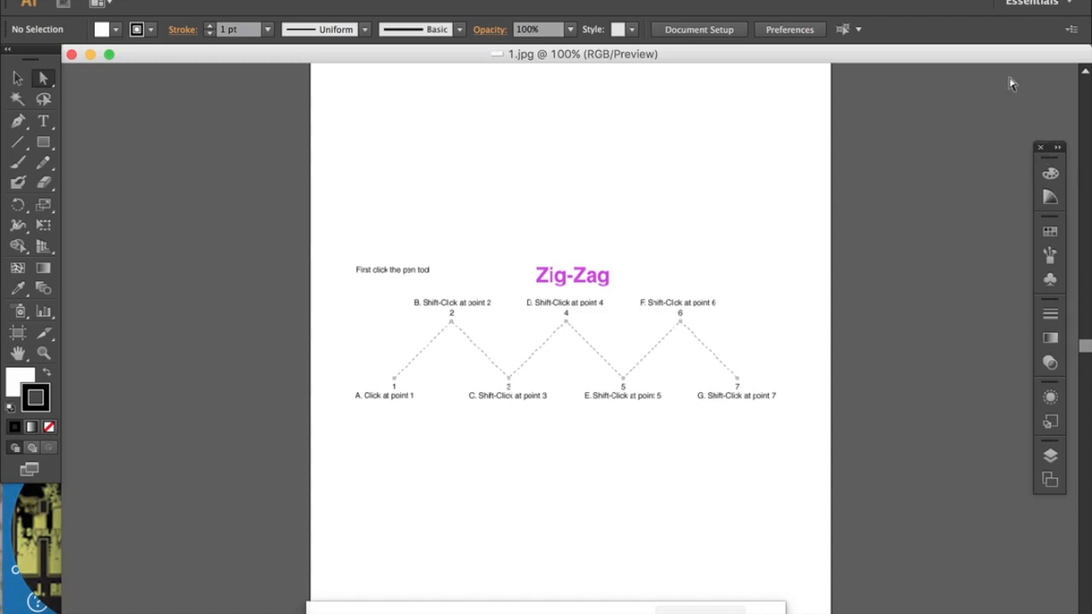
Detach the Color panel from the panels dock and re-dock it between Color Guide and Swatches.
left_click_drag(1050, 172, 1040, 127)
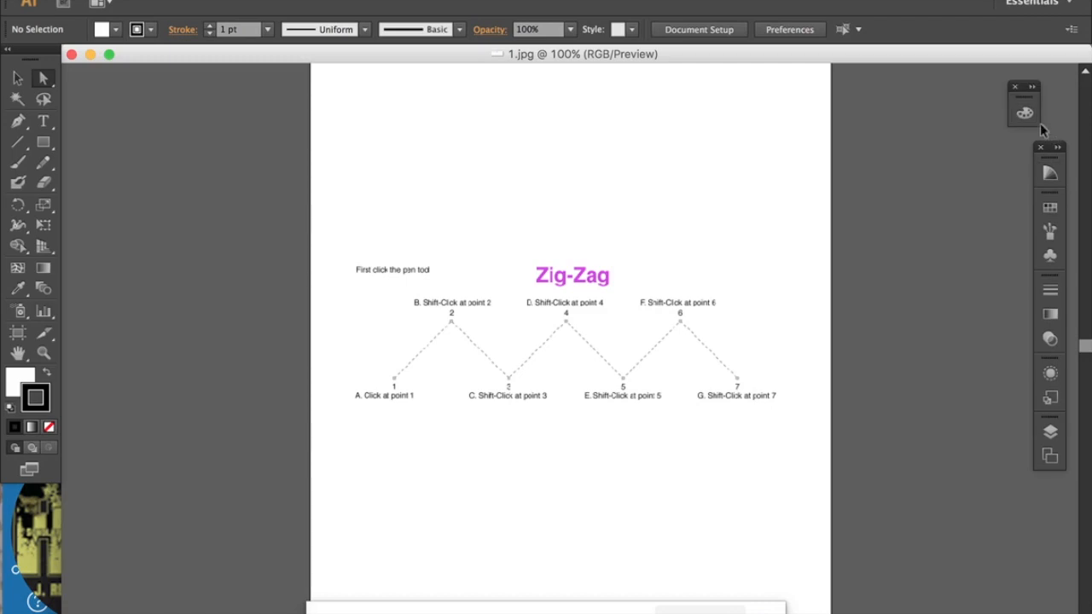
left_click_drag(1025, 96, 1065, 171)
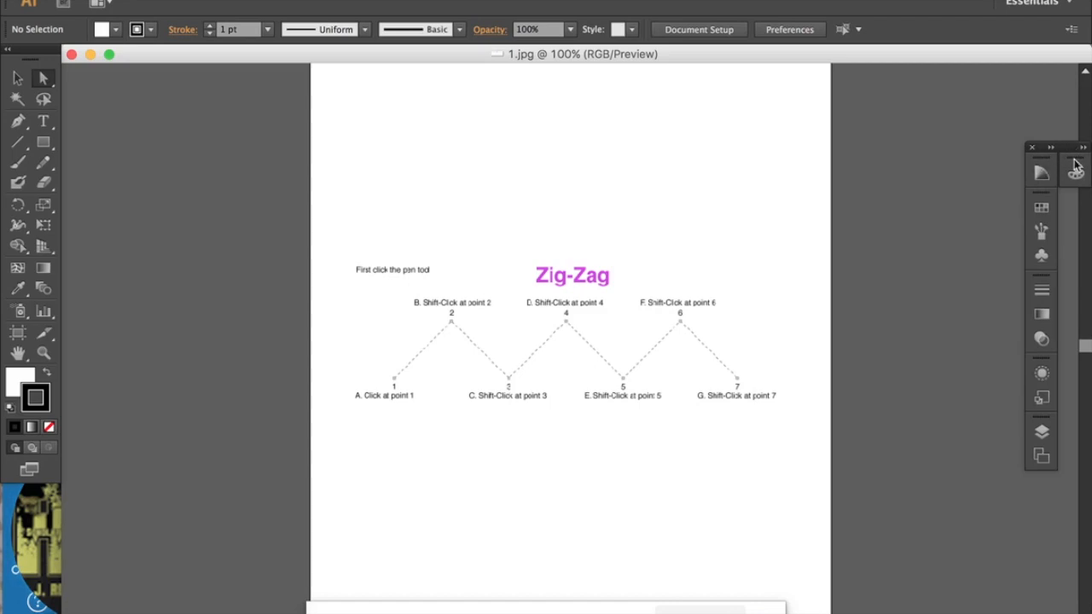
left_click_drag(1076, 168, 1075, 202)
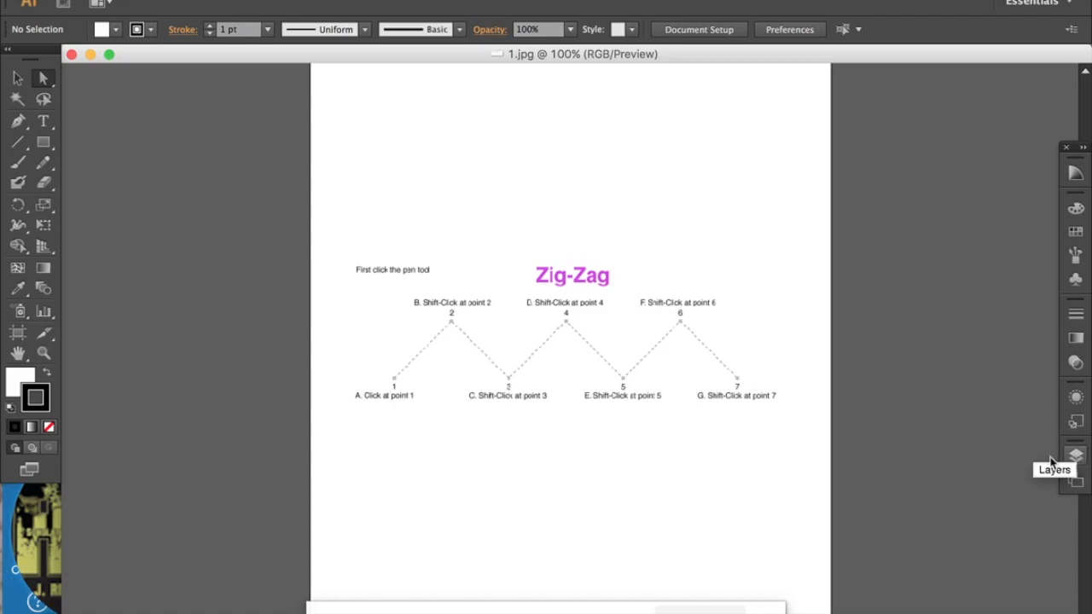
Expand the Layers panel and detach it from the Artboards panel as a separate floating panel.
left_click(1075, 458)
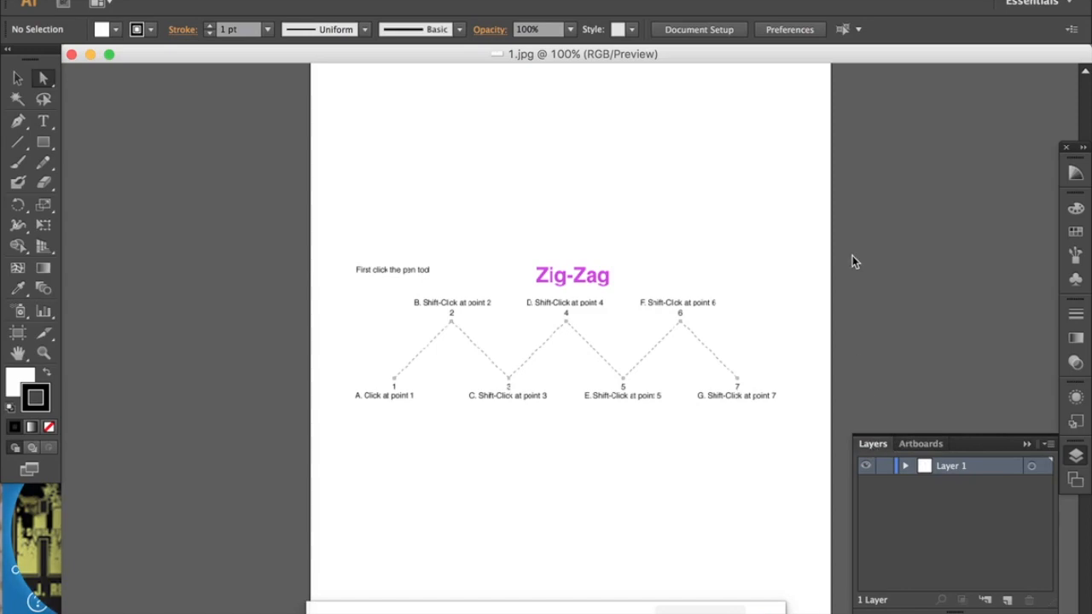
left_click_drag(857, 143, 852, 107)
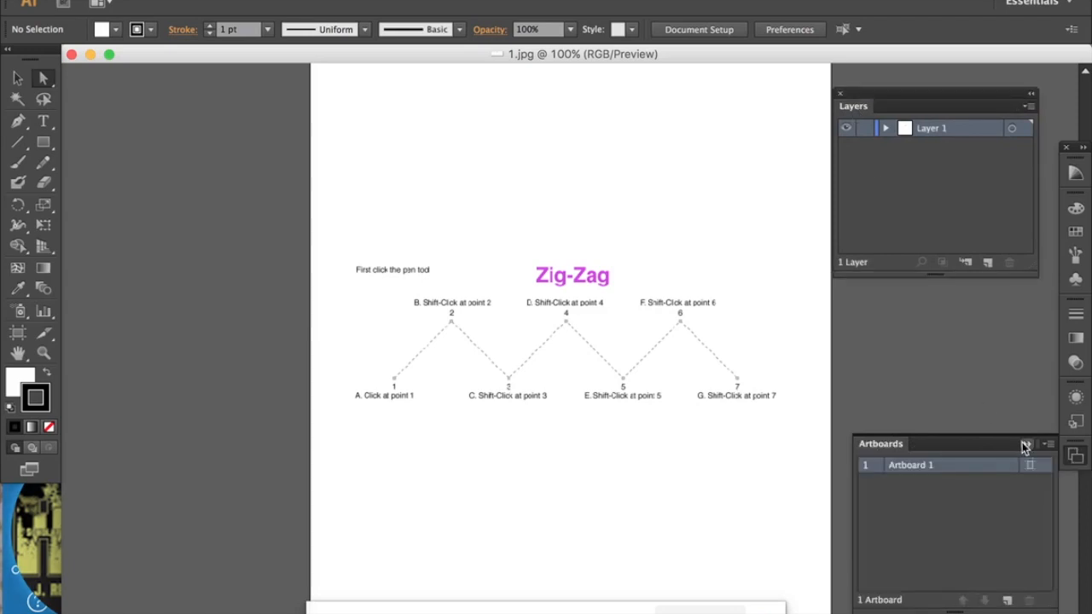
Collapse the Artboards panel and add a new layer above Layer 1.
left_click(1023, 444)
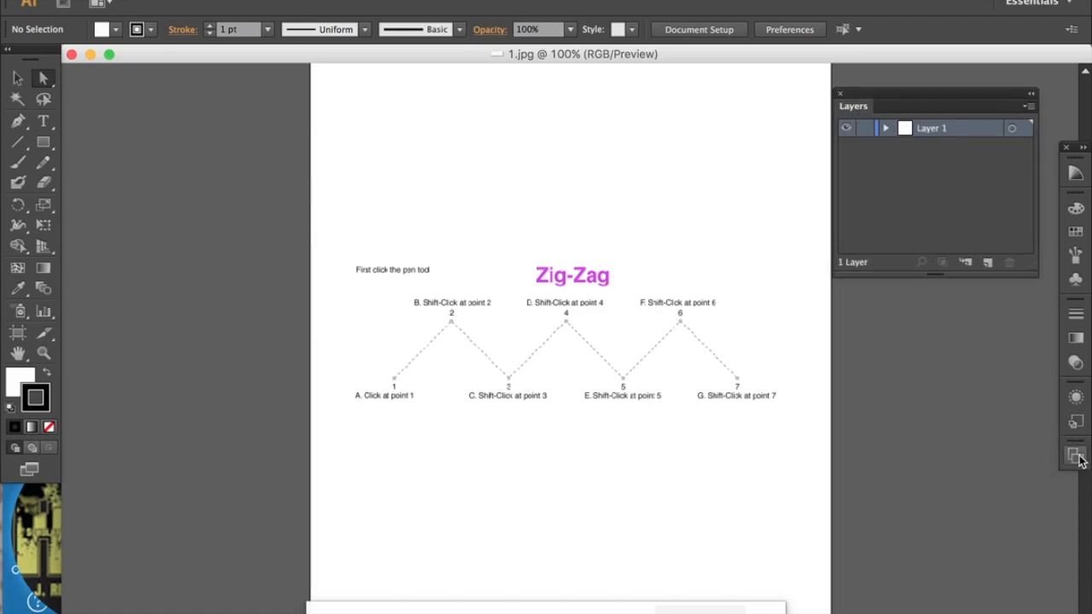
left_click(988, 262)
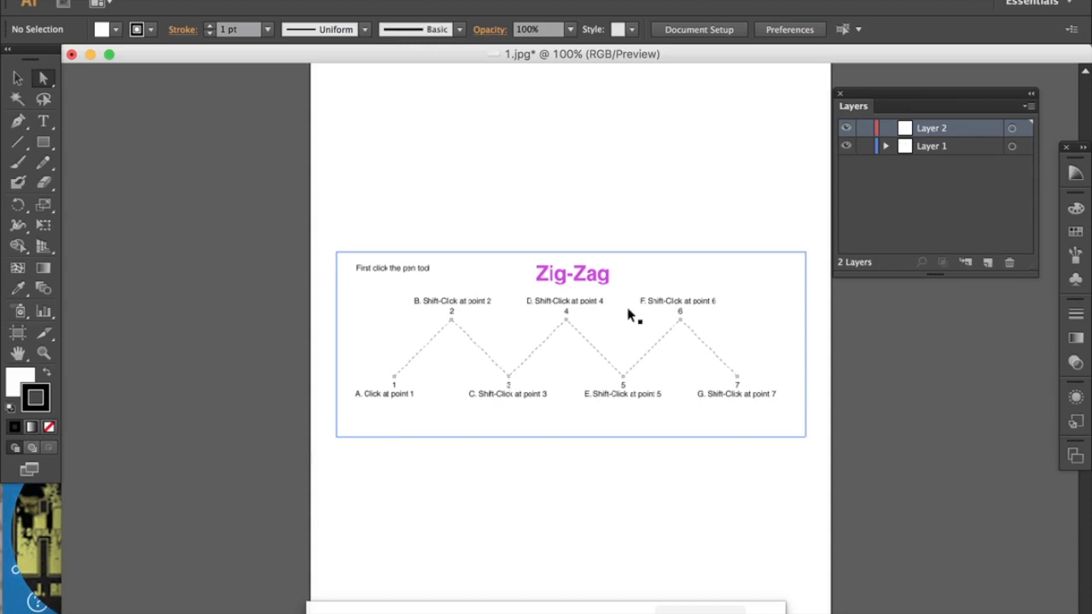
Magnify the Zig-Zag exercise to 200% to examine its numbered points and instructions.
key("super+equal")
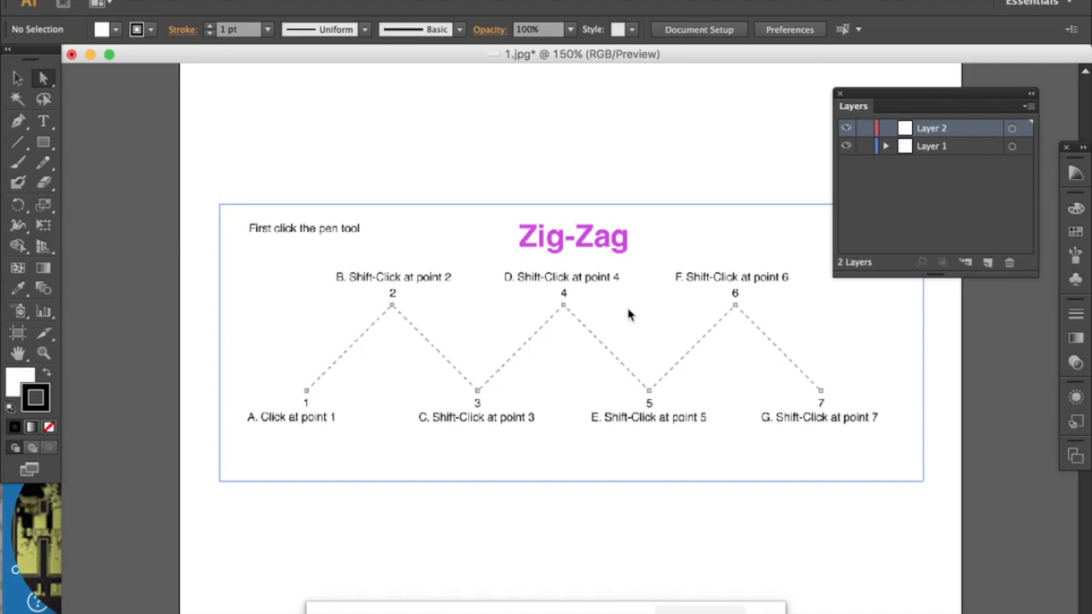
key("super+equal")
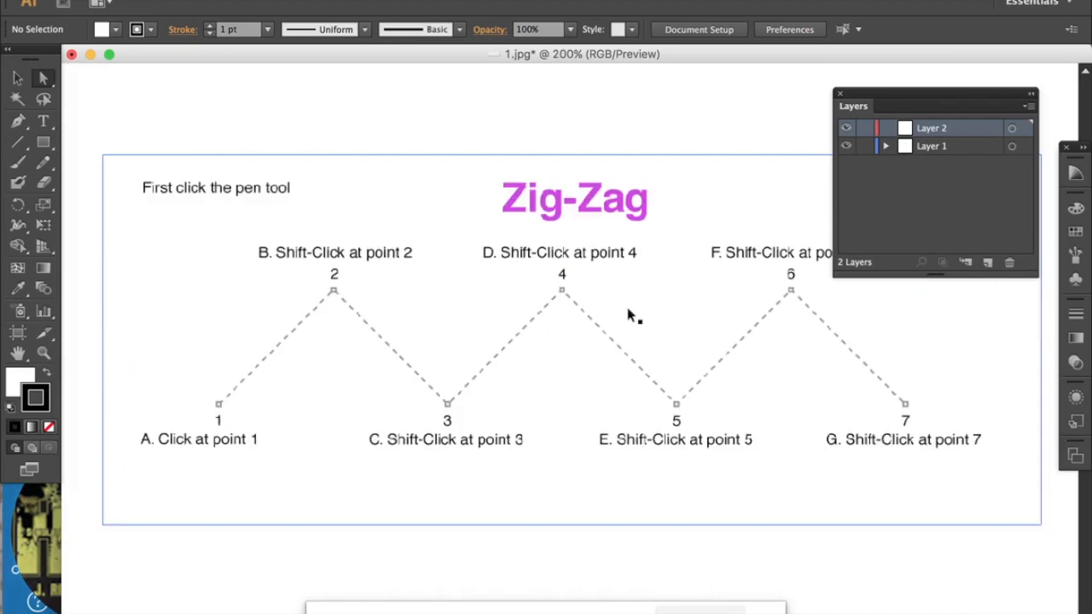
key("super+minus")
key("super+minus")
key("super+minus")
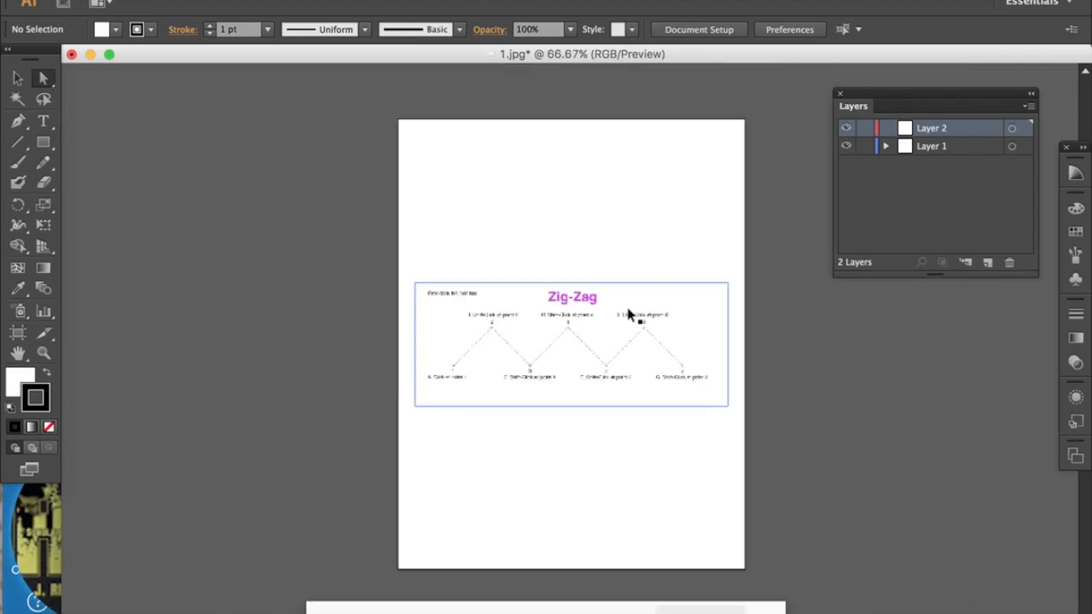
key("super+plus")
key("super+plus")
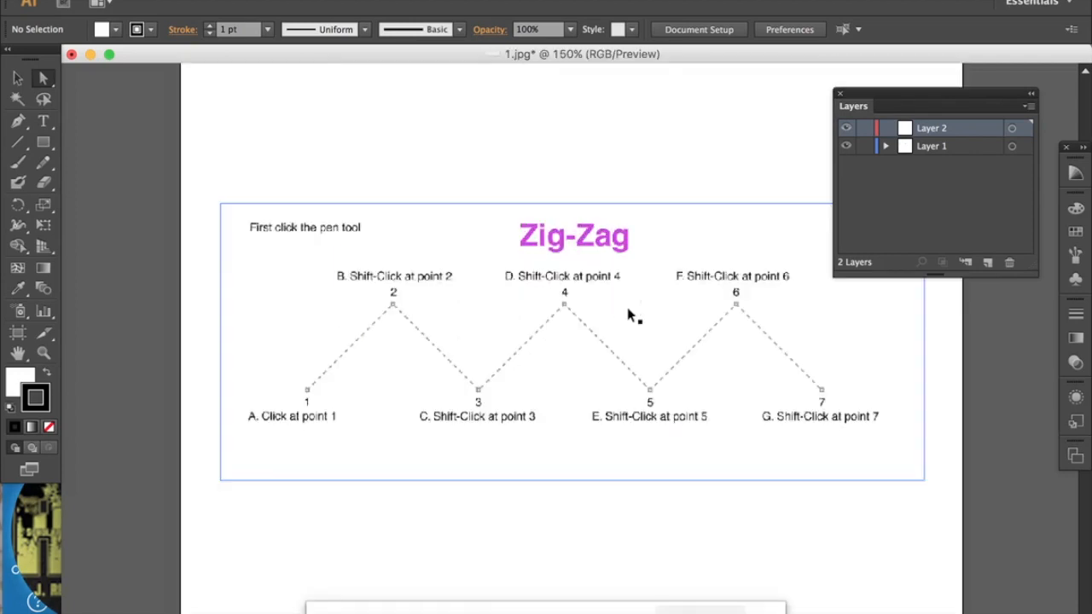
key("super+minus")
key("super+plus")
key("super+plus")
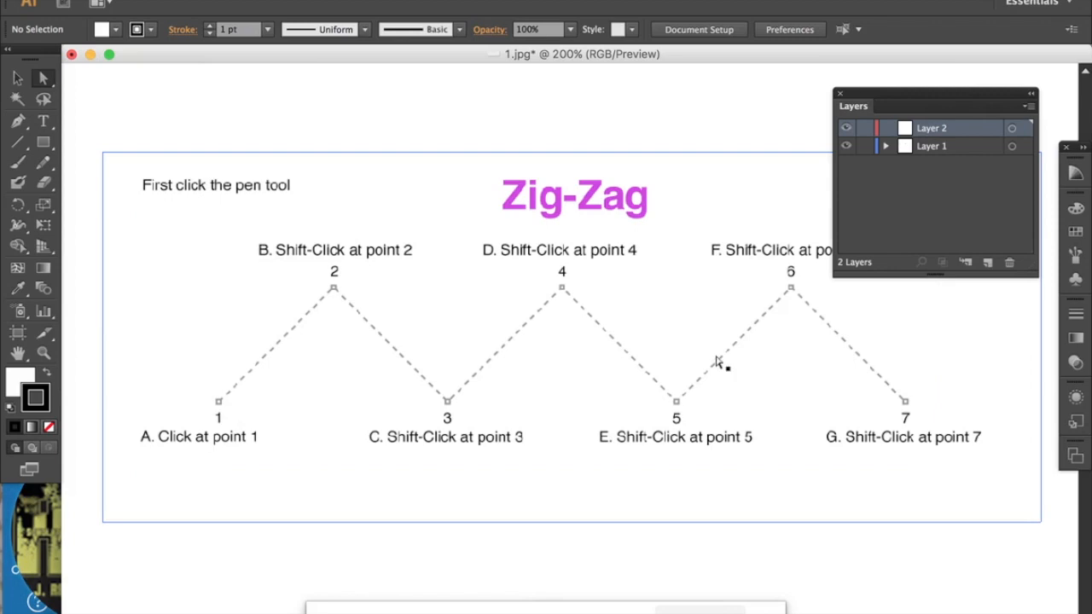
Hide and show Layer 1 to check which artwork it contains, leaving it visible.
left_click(935, 146)
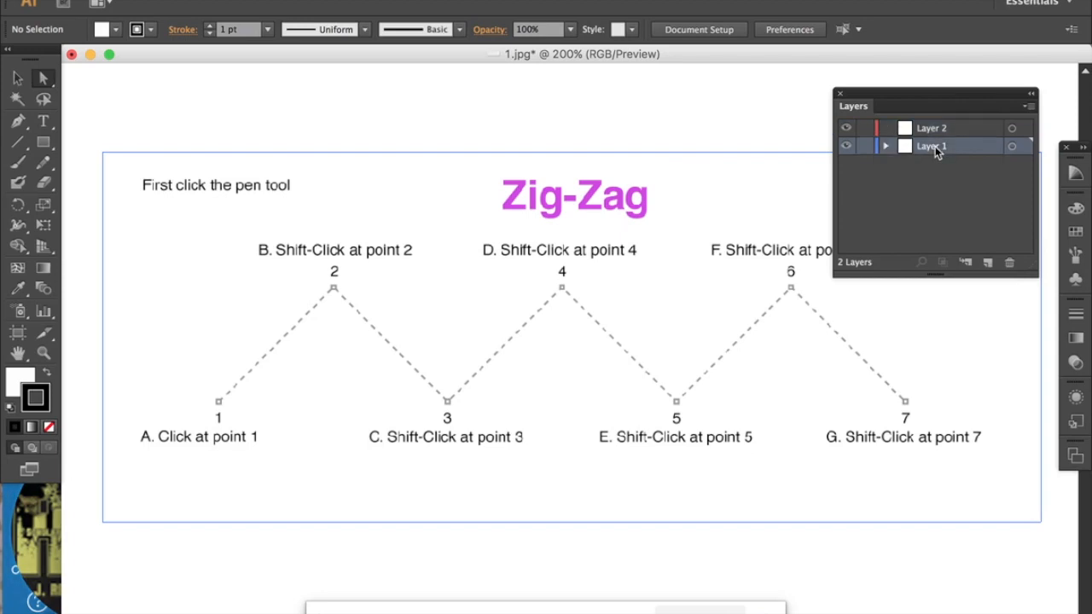
left_click(846, 147)
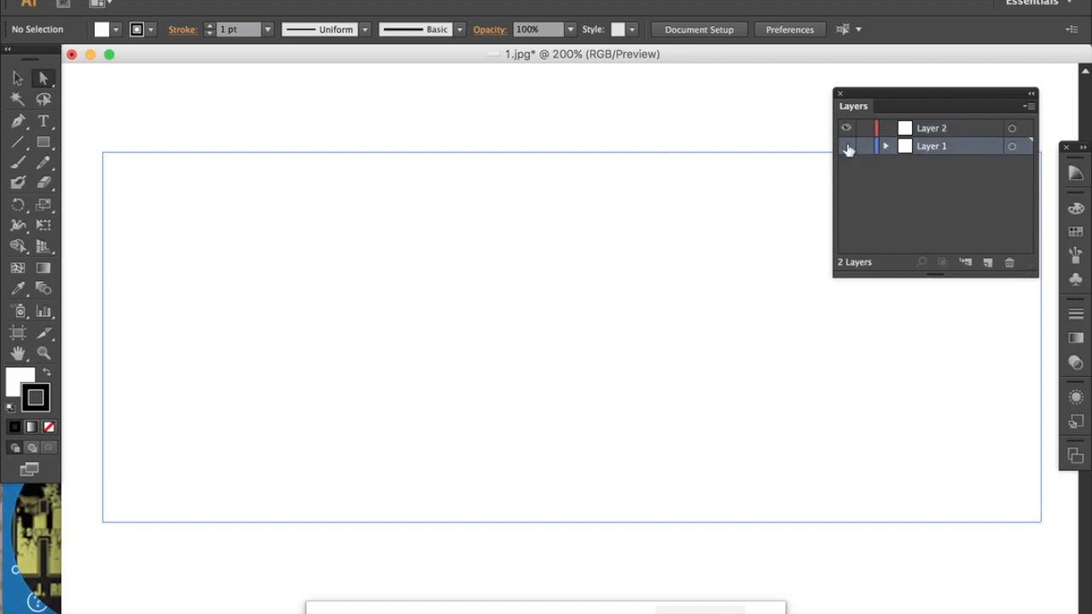
left_click(847, 147)
left_click(847, 148)
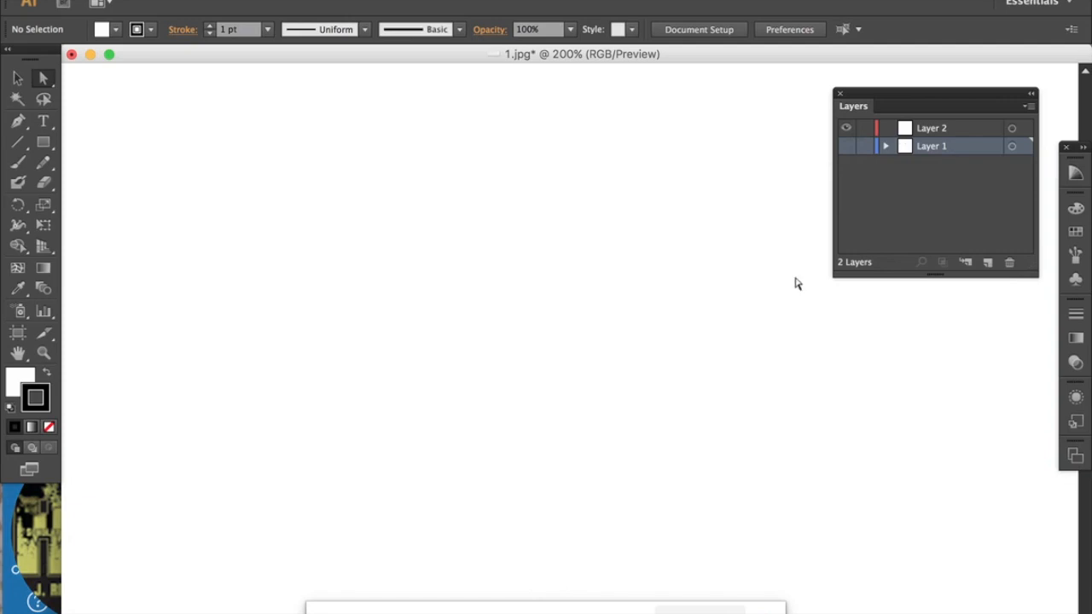
left_click(847, 146)
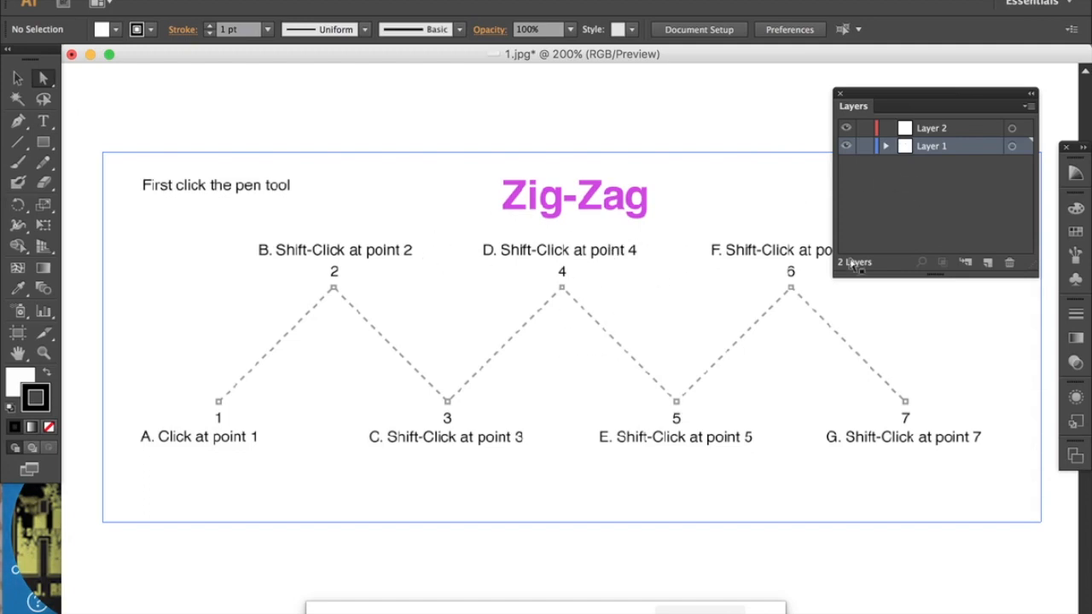
Turn Layer 1 into a template layer with its images dimmed to 50%.
double_click(963, 146)
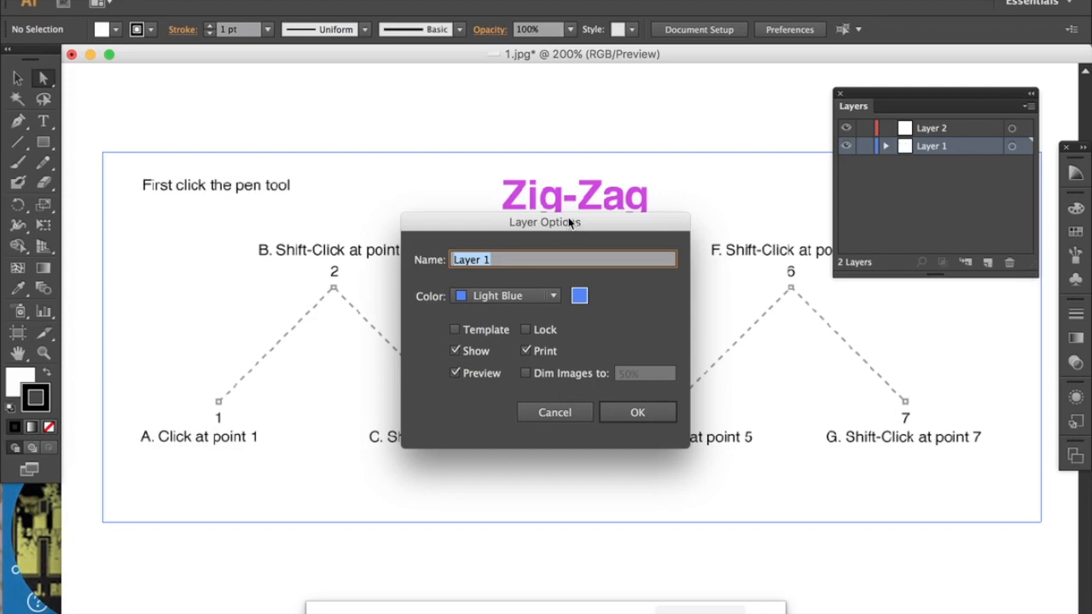
left_click(456, 330)
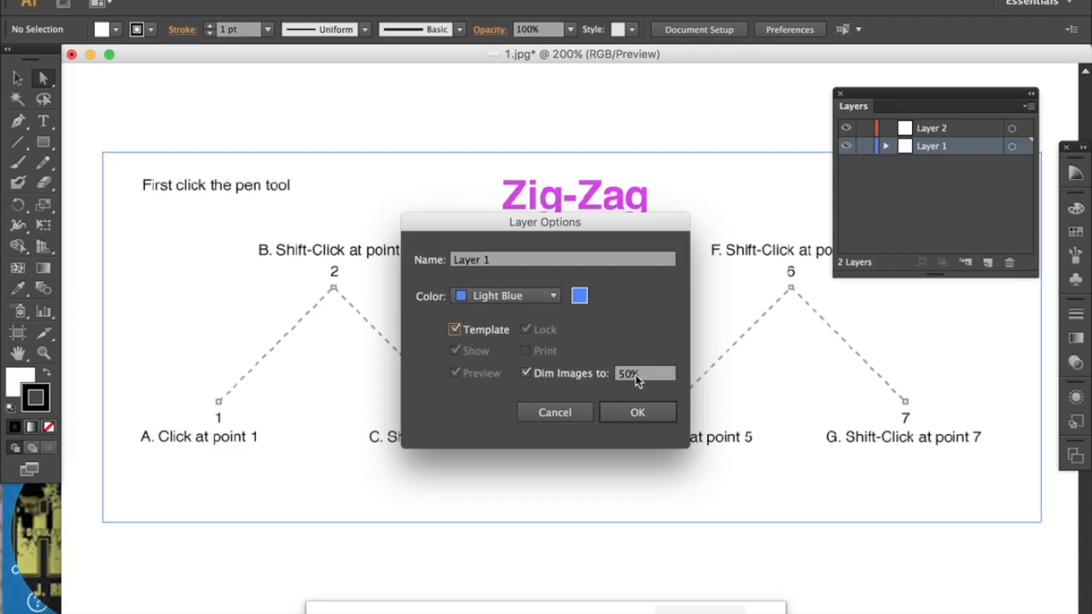
left_click(638, 414)
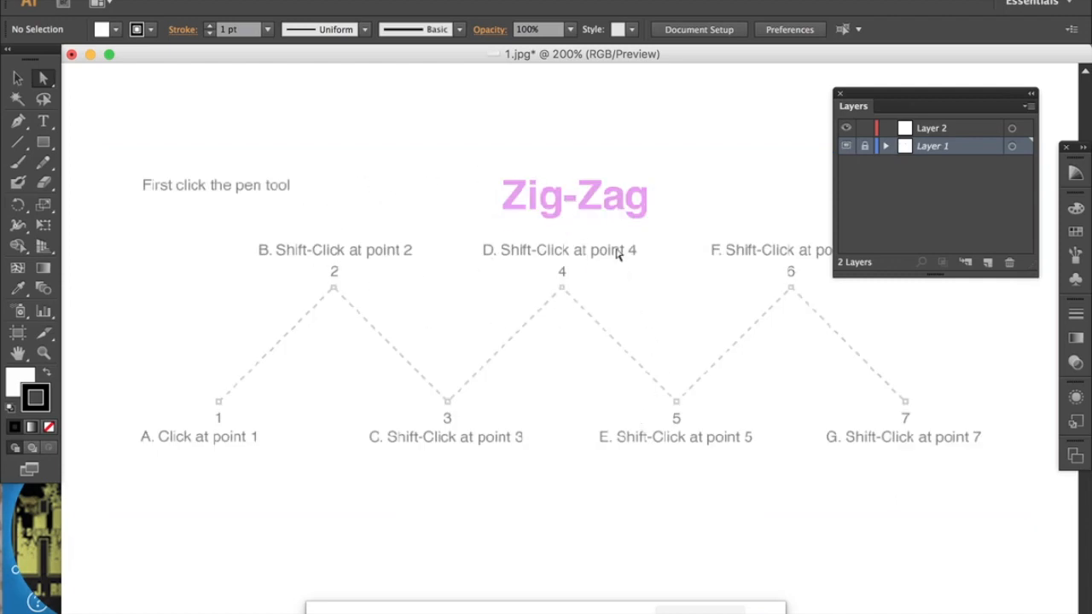
left_click(864, 147)
Activate the Pen tool and make Layer 2 the active drawing layer, keeping the Layer 1 template locked.
left_click(19, 128)
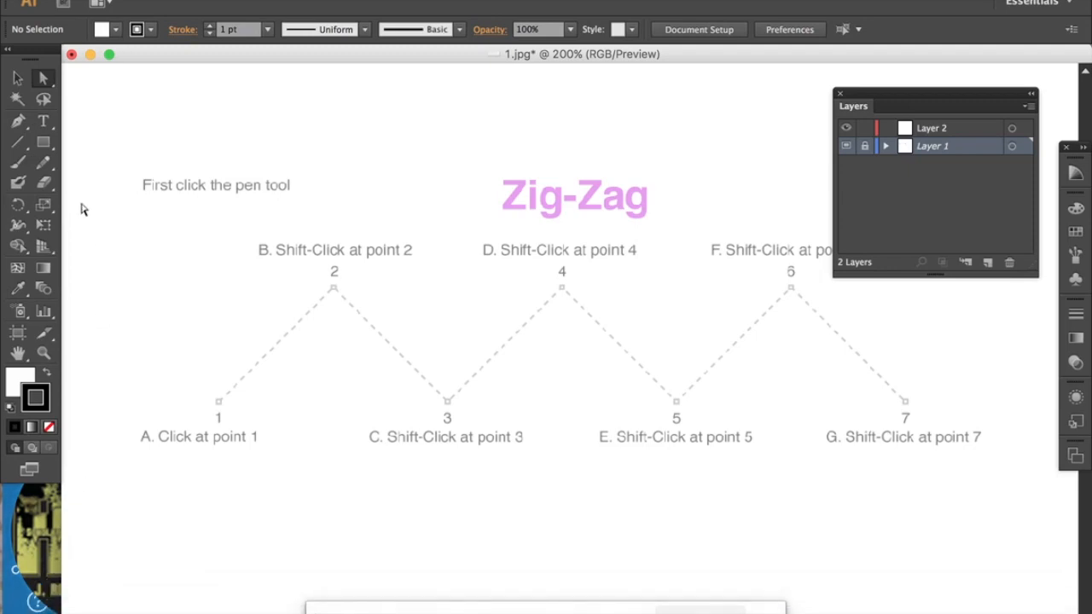
left_click(24, 125)
key("p")
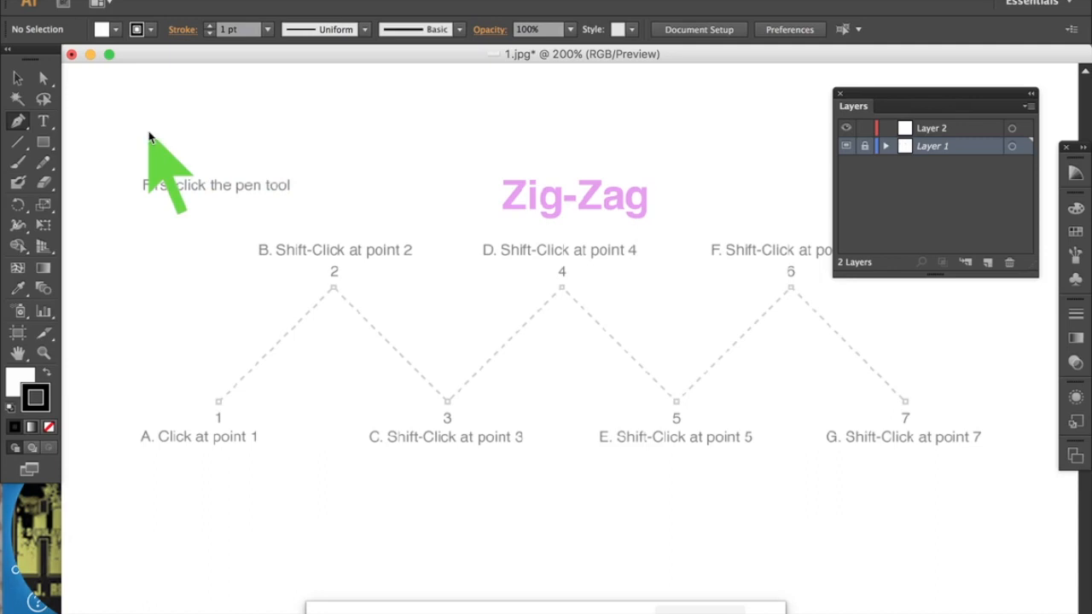
left_click(942, 128)
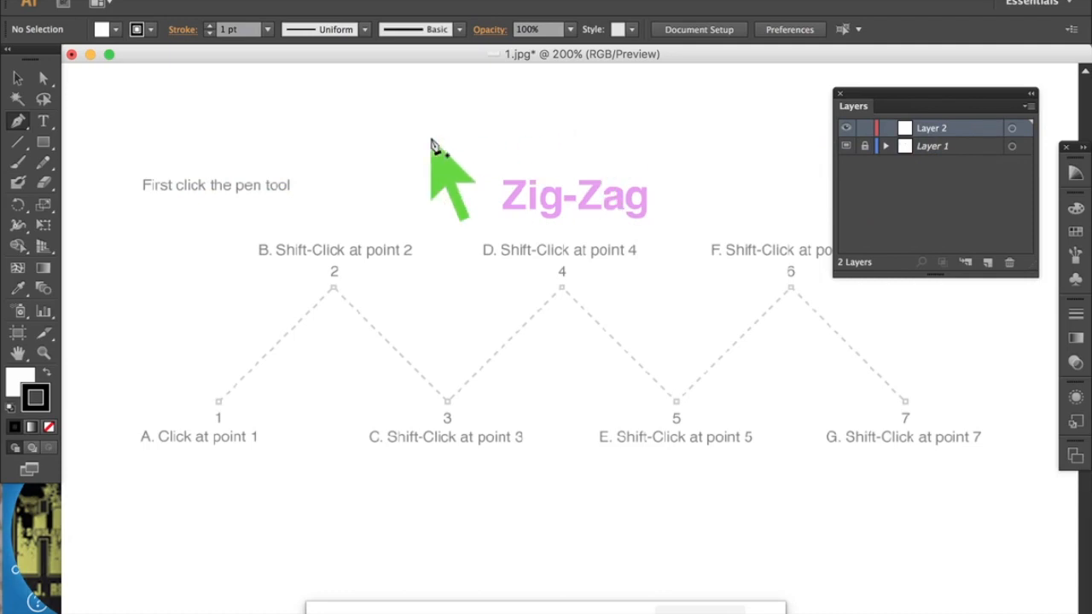
left_click(967, 146)
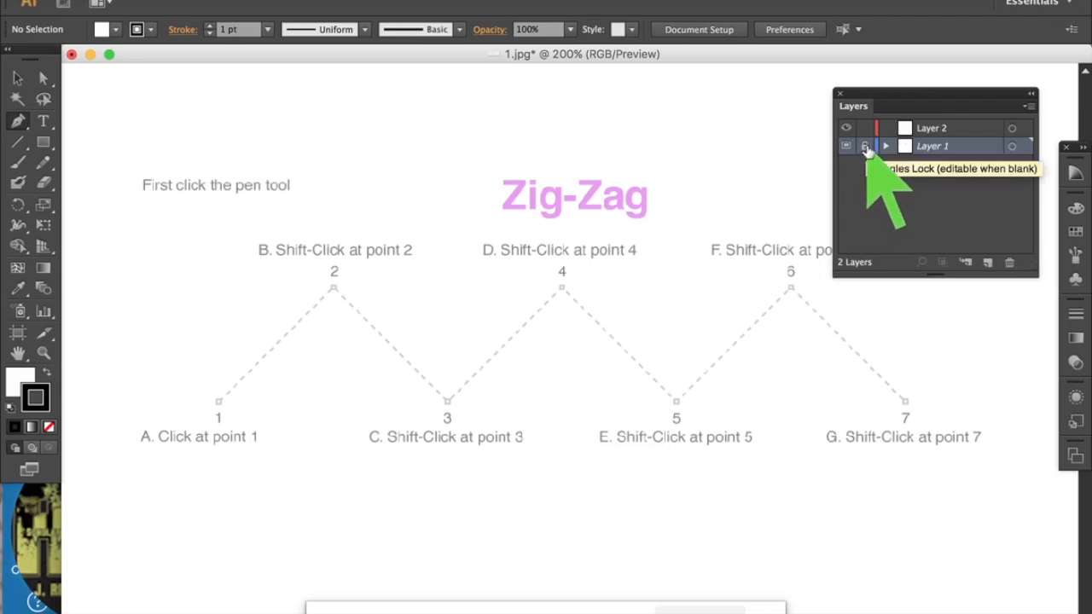
left_click(865, 146)
left_click(975, 130)
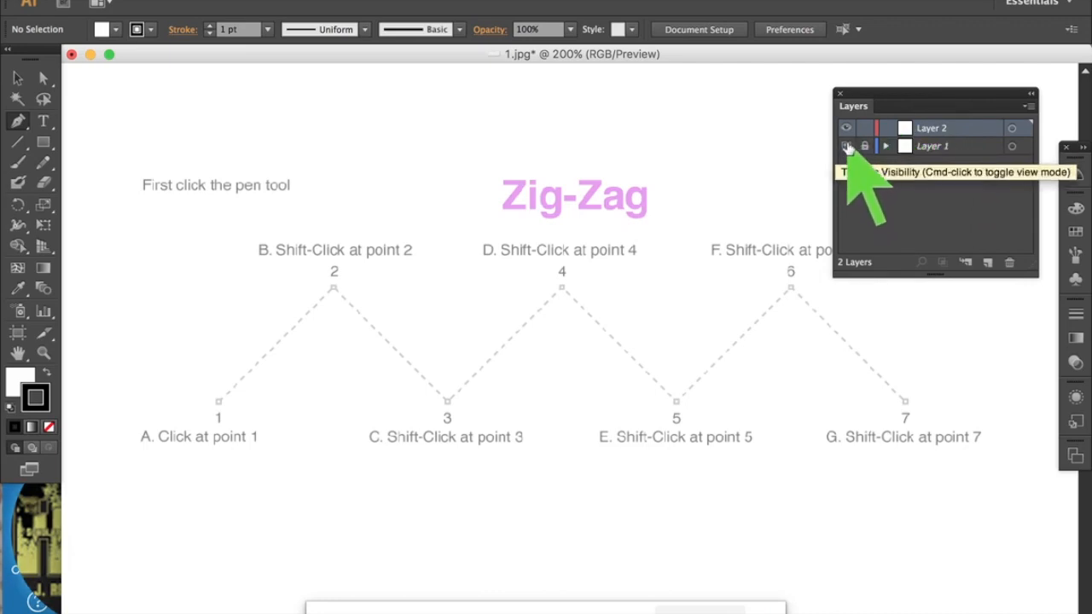
Switch the template layer's visibility off and on twice to compare the page with and without the worksheet.
left_click(847, 148)
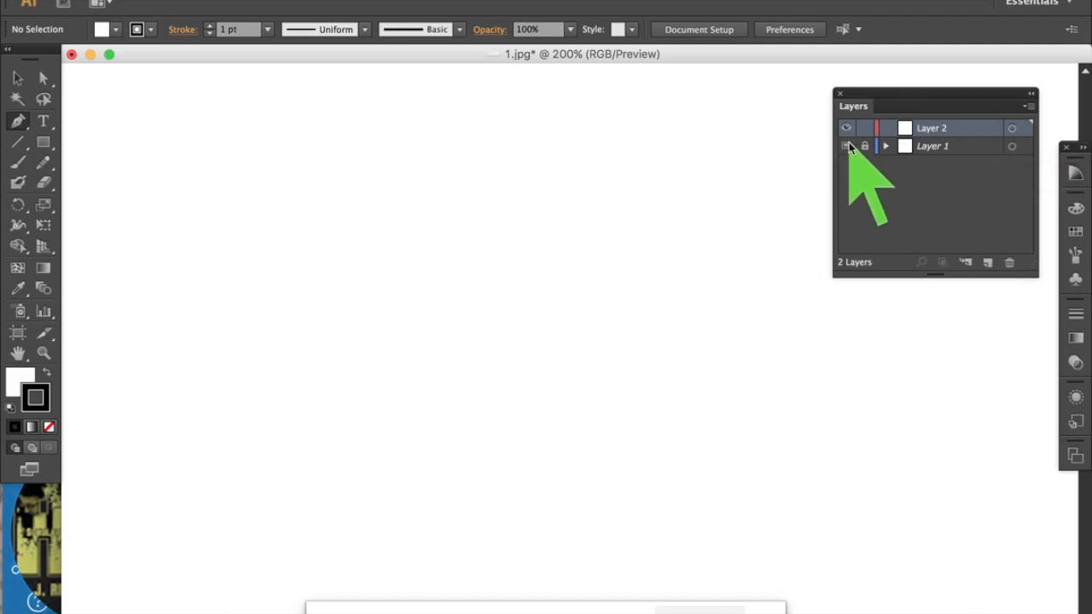
left_click(846, 147)
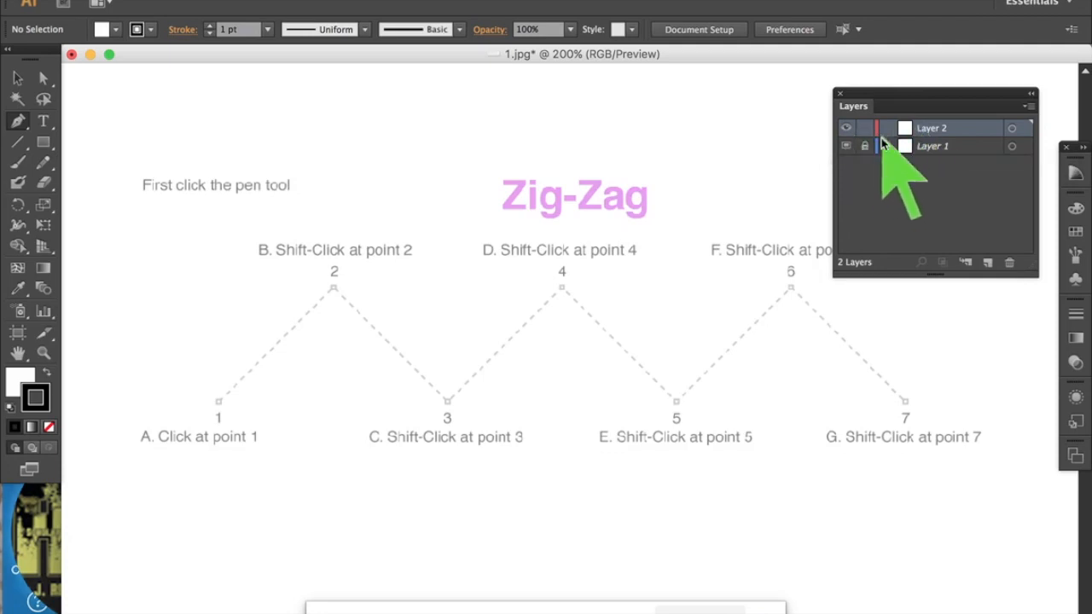
left_click(846, 148)
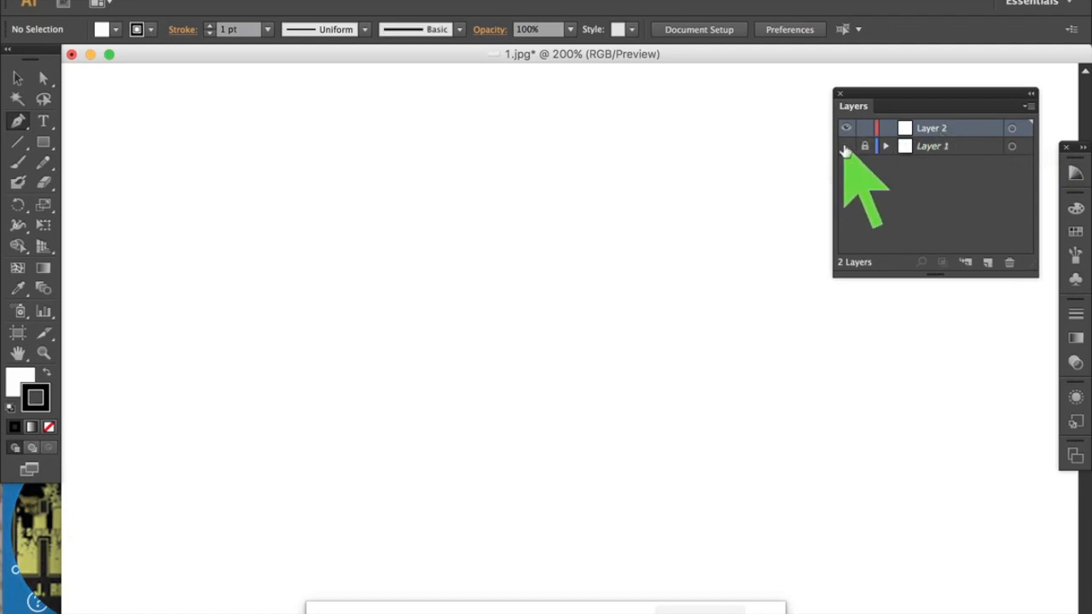
left_click(846, 148)
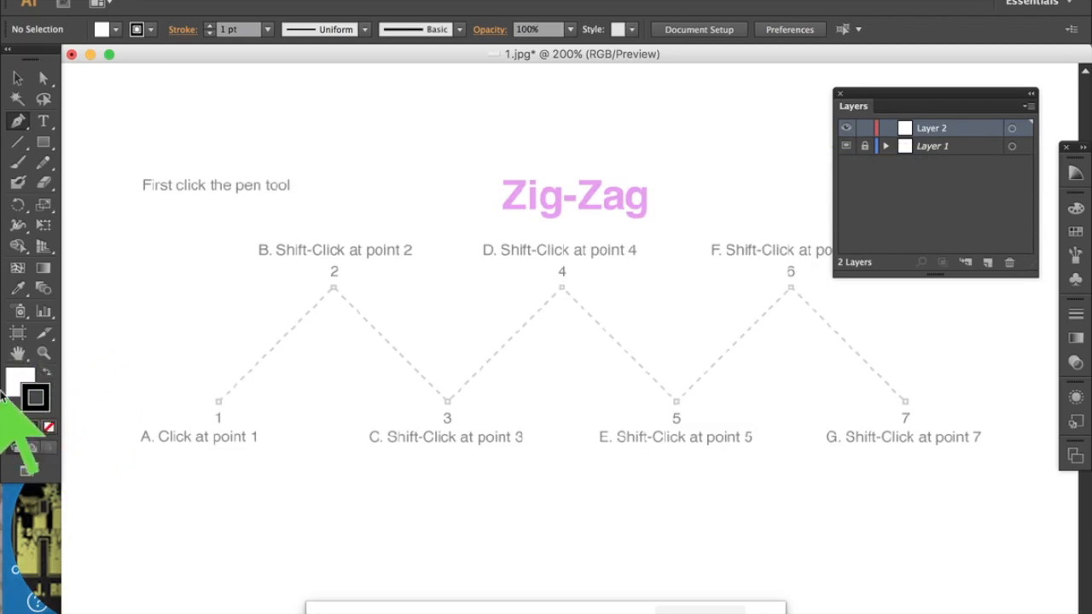
Set the fill to None and the stroke weight to 2 pt, with the black stroke active.
left_click(15, 376)
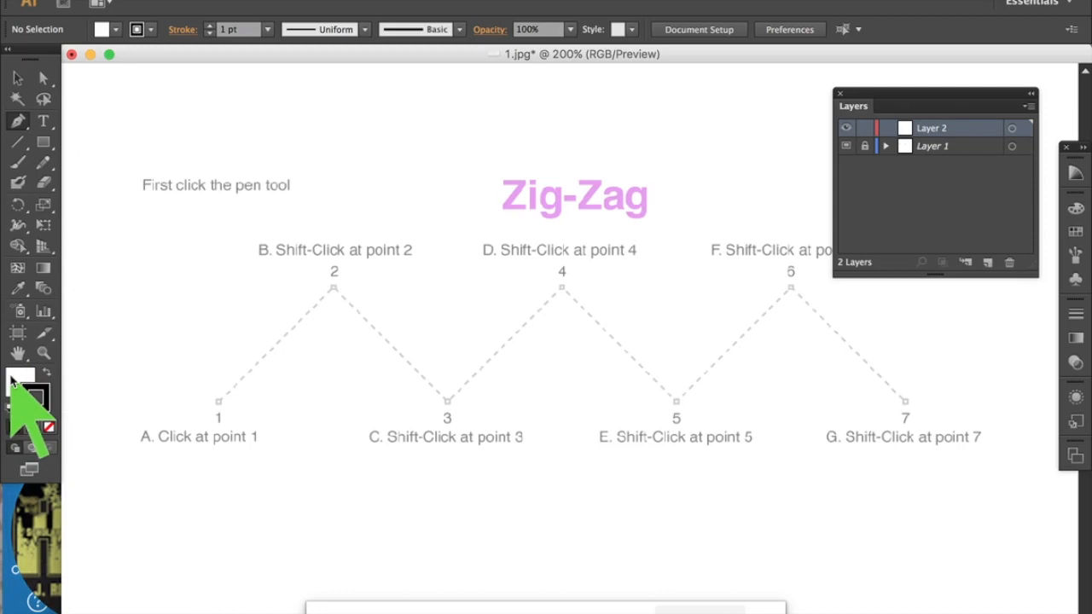
left_click(19, 375)
left_click(19, 375)
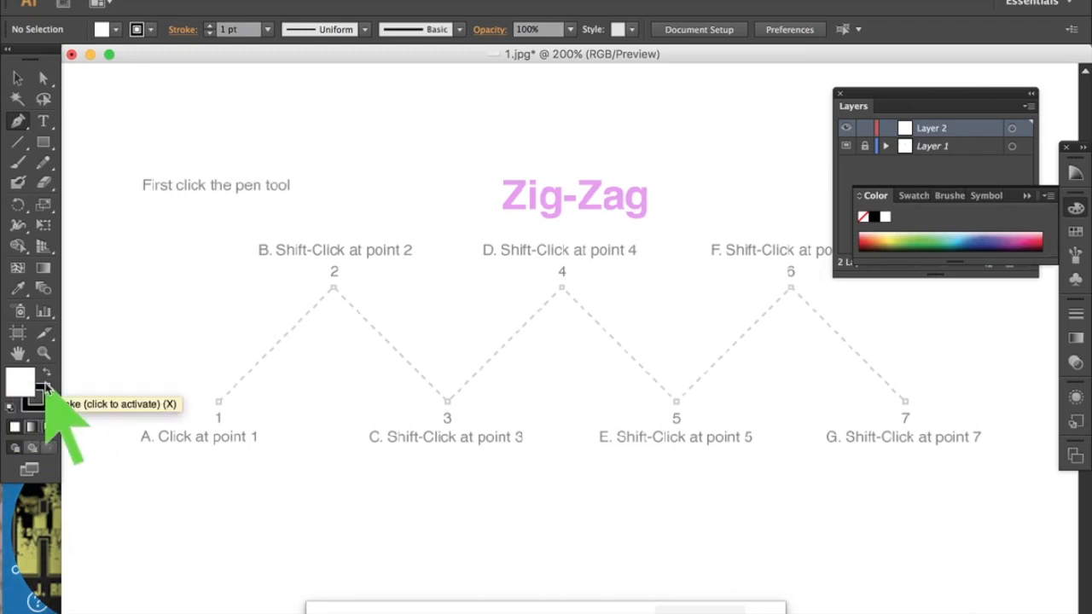
left_click(45, 392)
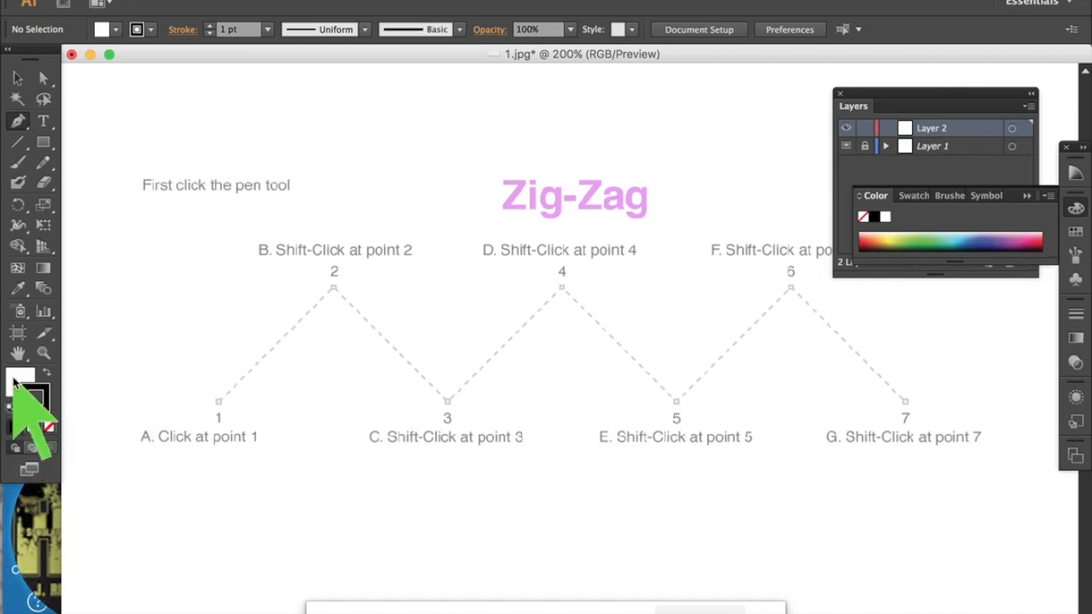
left_click(34, 394)
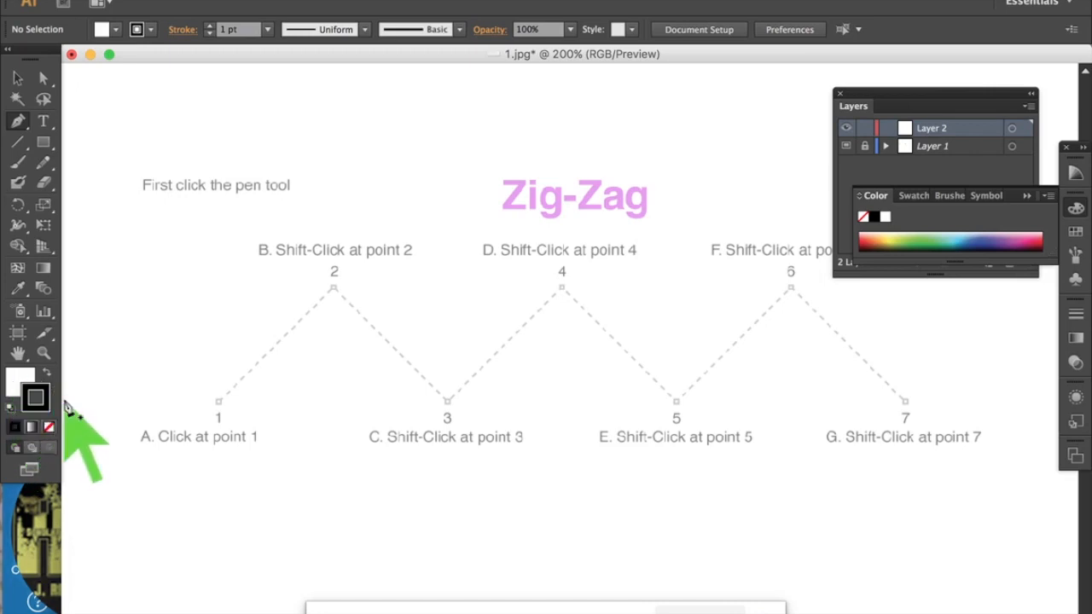
left_click(15, 380)
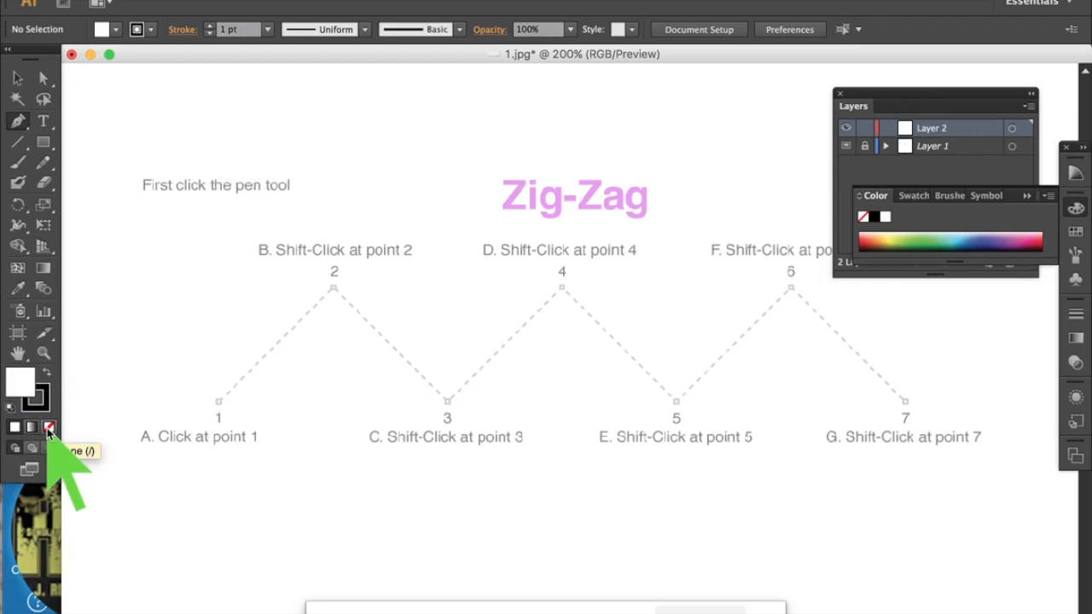
left_click(48, 429)
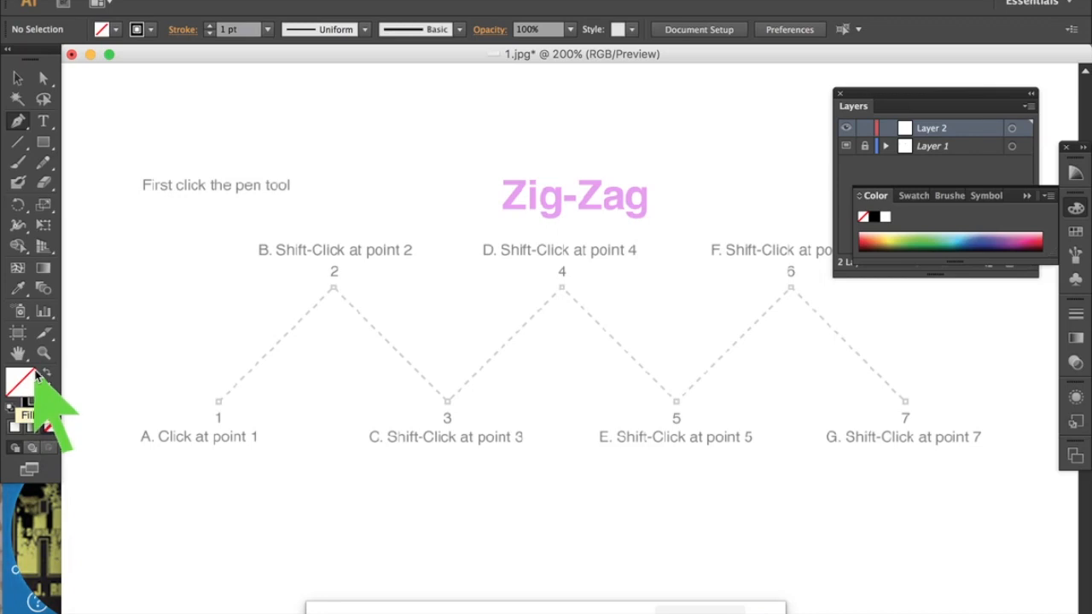
left_click(36, 399)
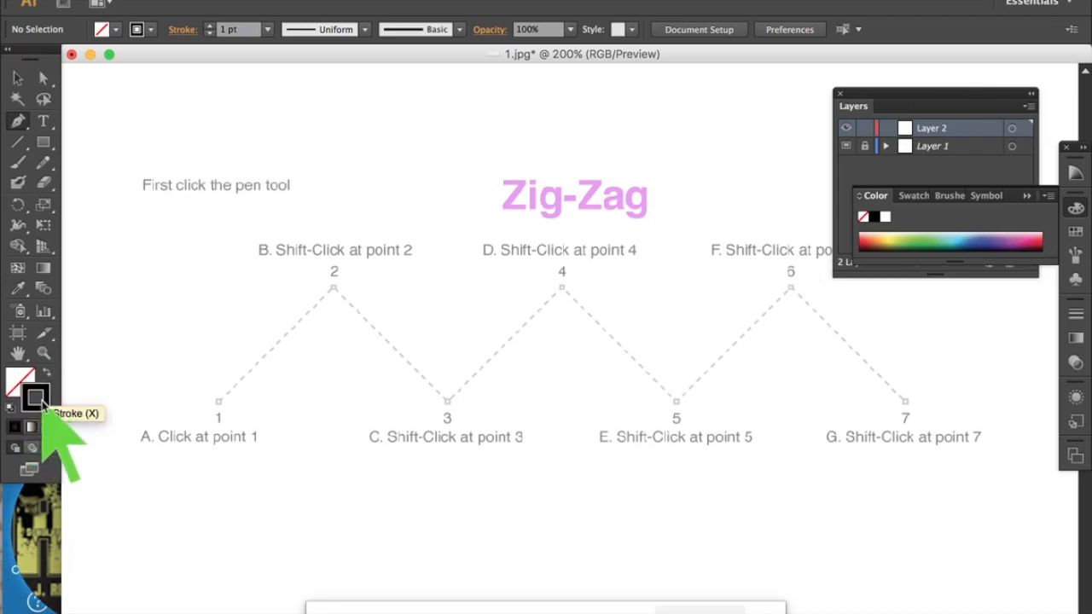
left_click(209, 25)
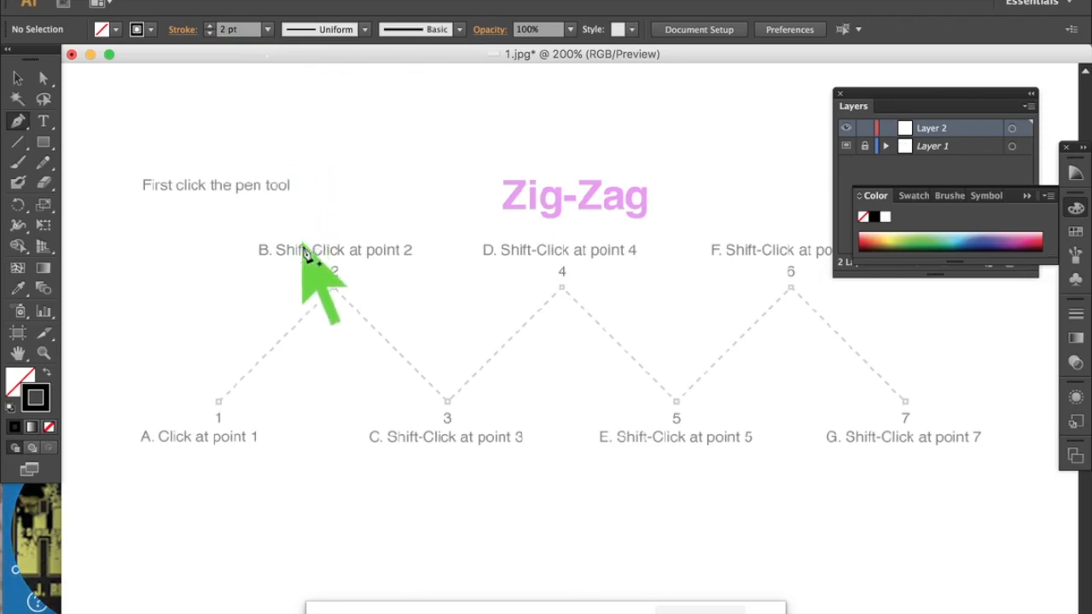
Trace the zig-zag with the Pen tool as one path from point 1 through point 7, constraining each segment to 45° angles.
left_click(220, 401)
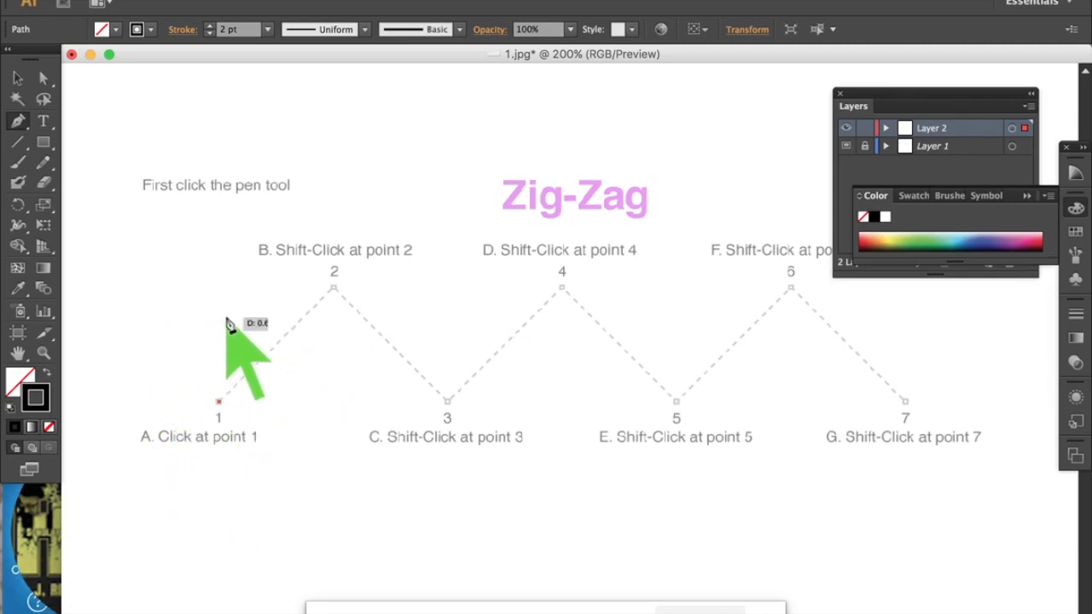
left_click(218, 402)
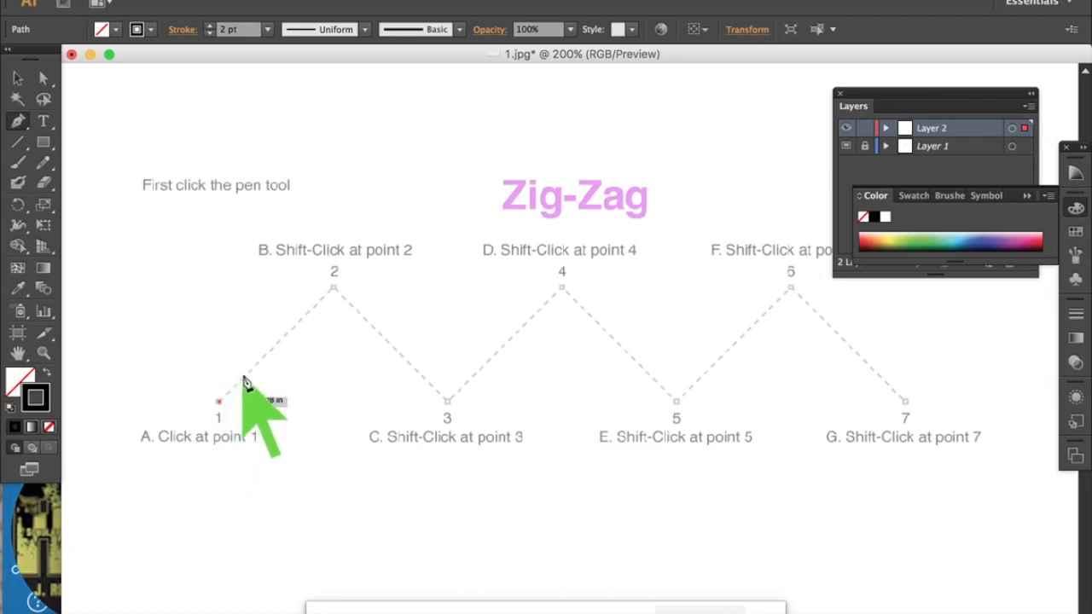
left_click(334, 290, "shift")
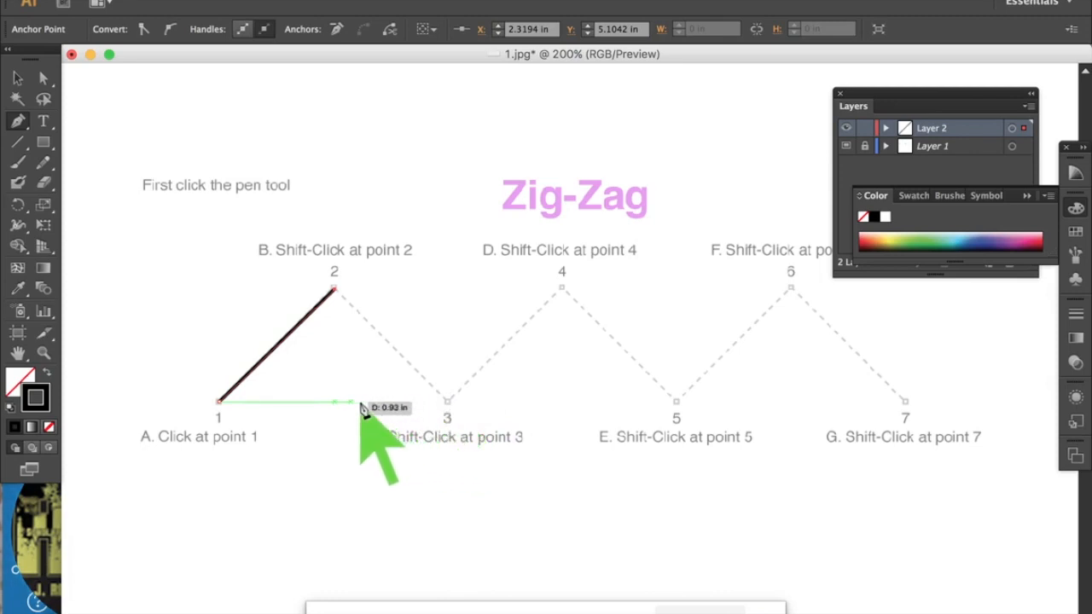
left_click(448, 401, "shift")
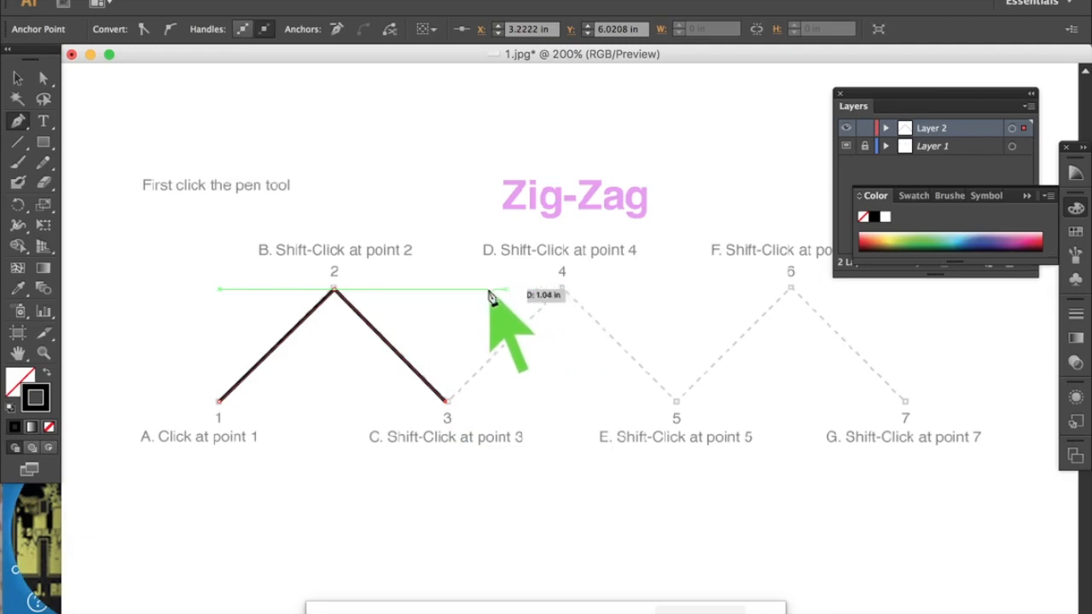
left_click(562, 290, "shift")
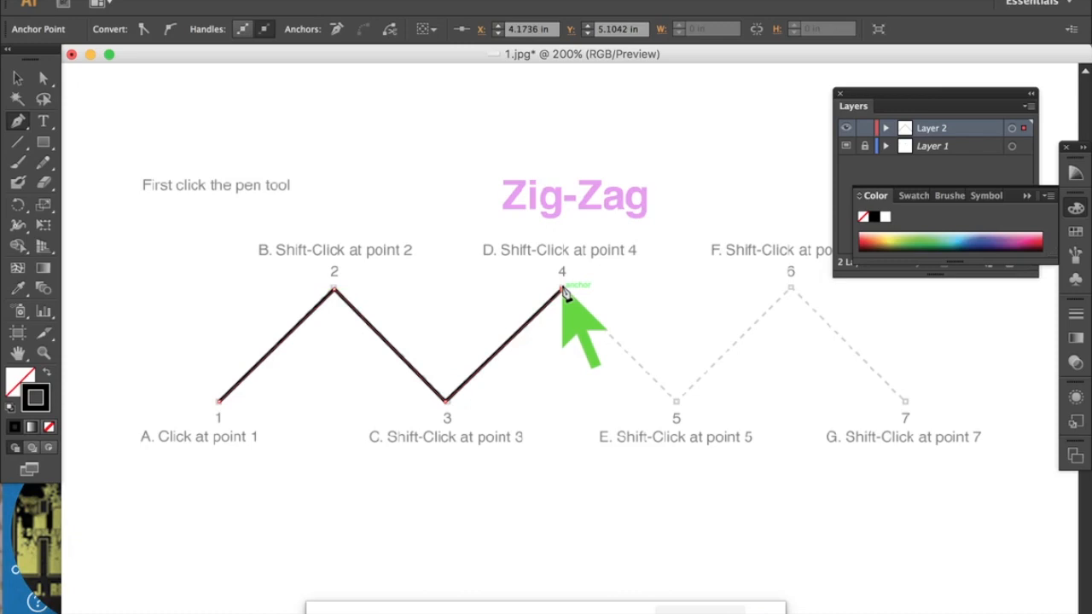
left_click(677, 402, "shift")
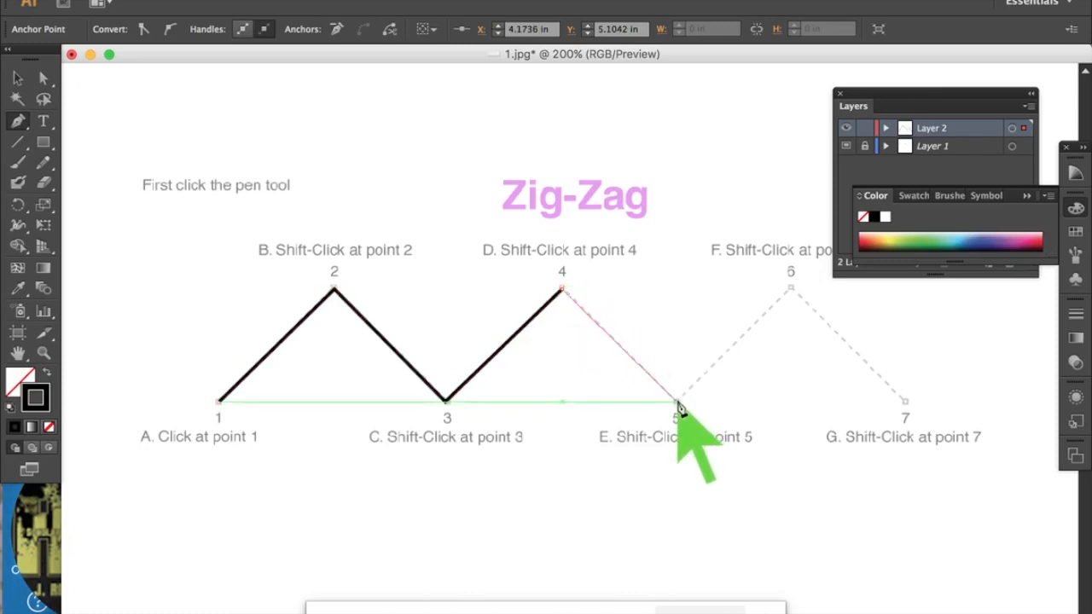
left_click(790, 292, "shift")
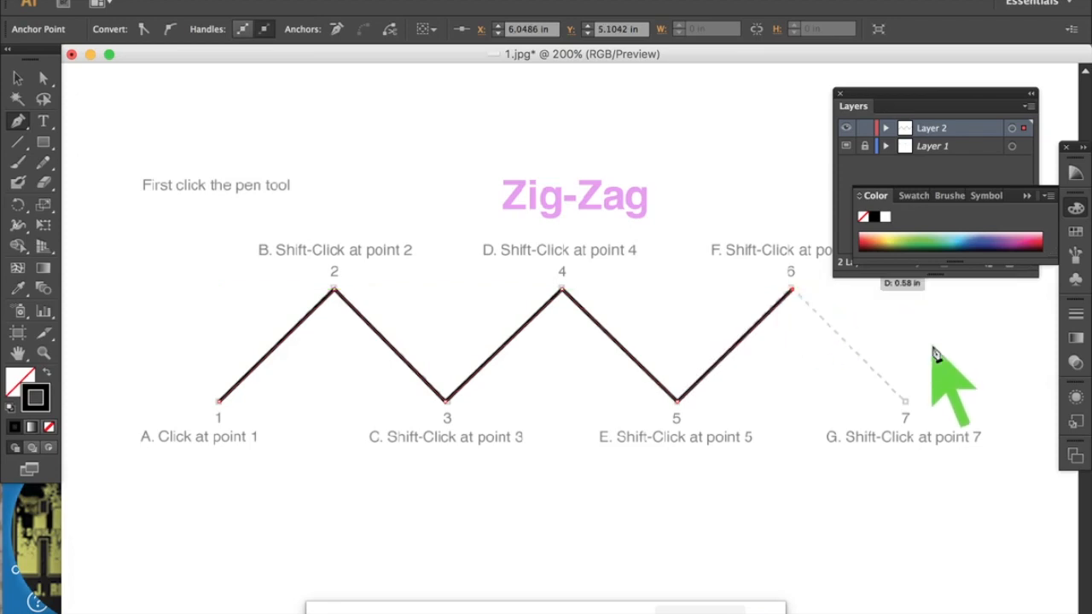
left_click(906, 402, "shift")
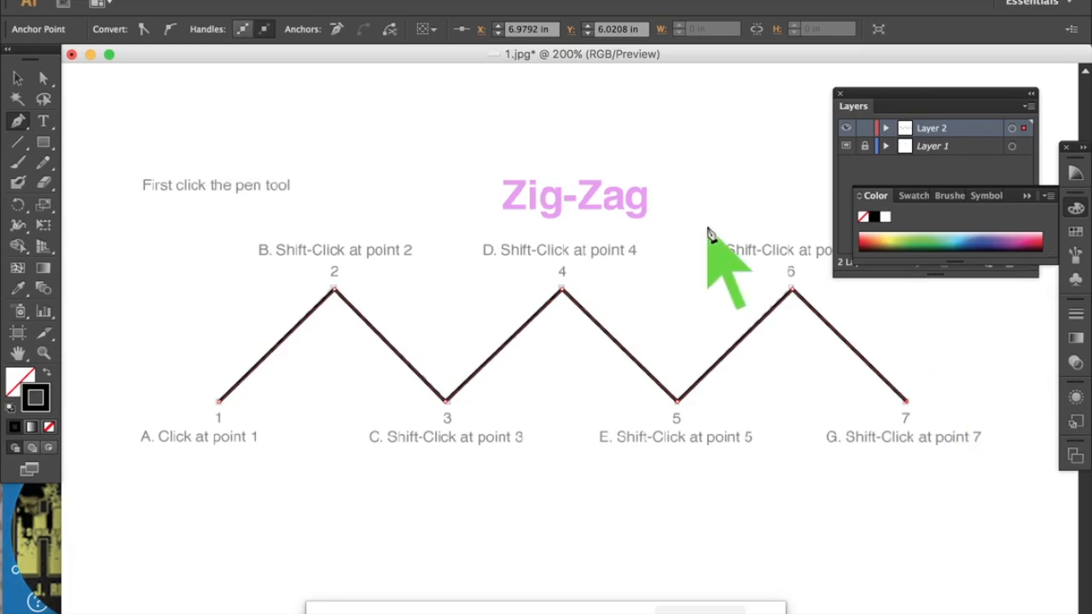
Hide the locked Layer 1 template beneath the traced zig-zag path.
scroll(709, 230, "right", 1)
scroll(709, 231, "right", 5)
scroll(709, 230, "down", 2)
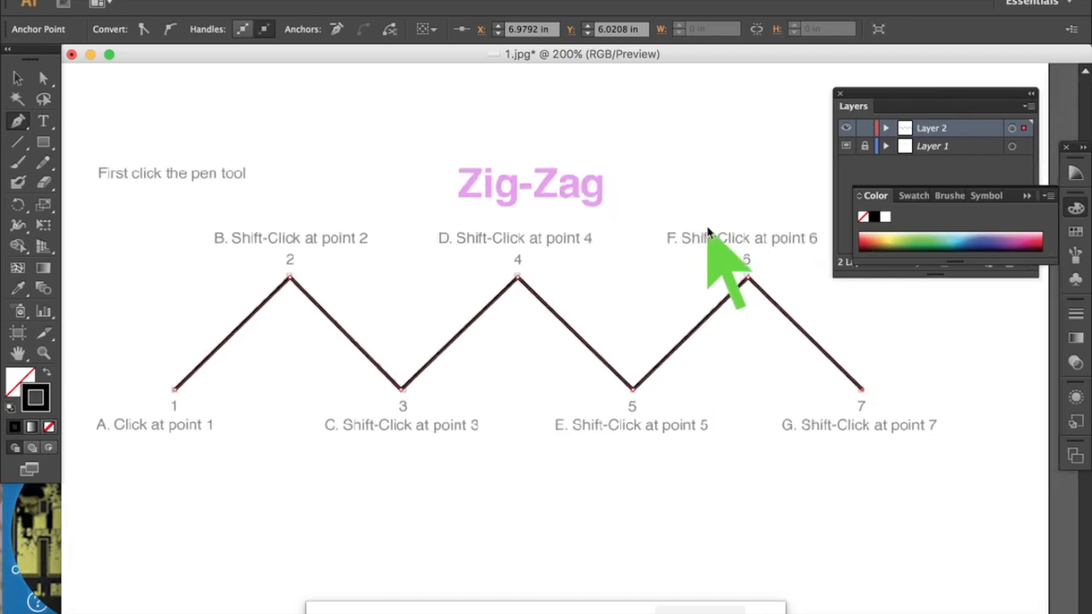
scroll(707, 229, "down", 1)
scroll(707, 229, "right", 1)
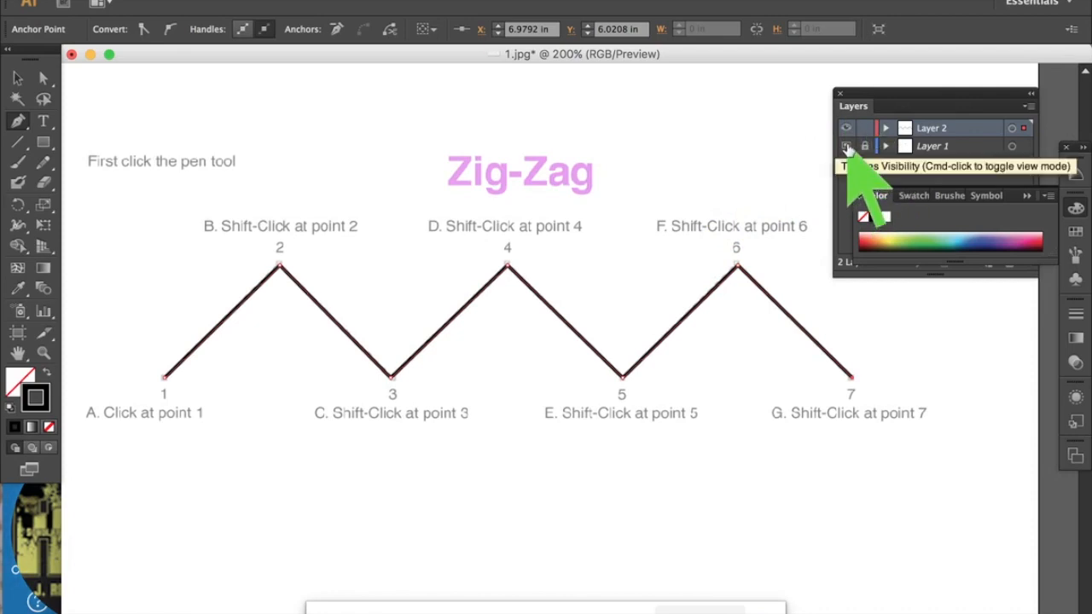
left_click(847, 147)
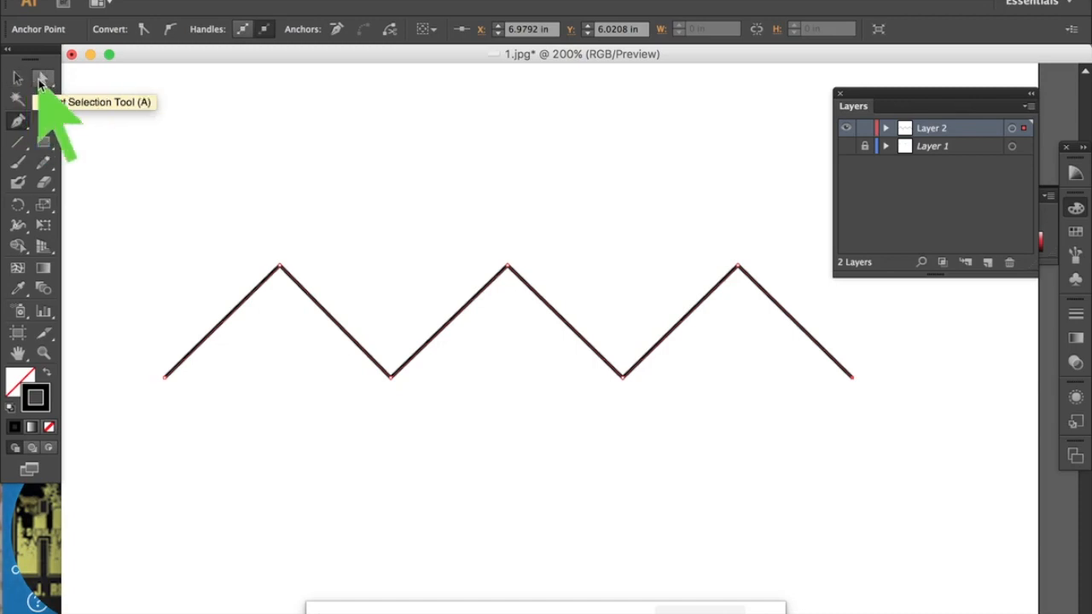
Try moving only the zig-zag's first anchor point with the Direct Selection tool, and undo the move.
left_click(41, 78)
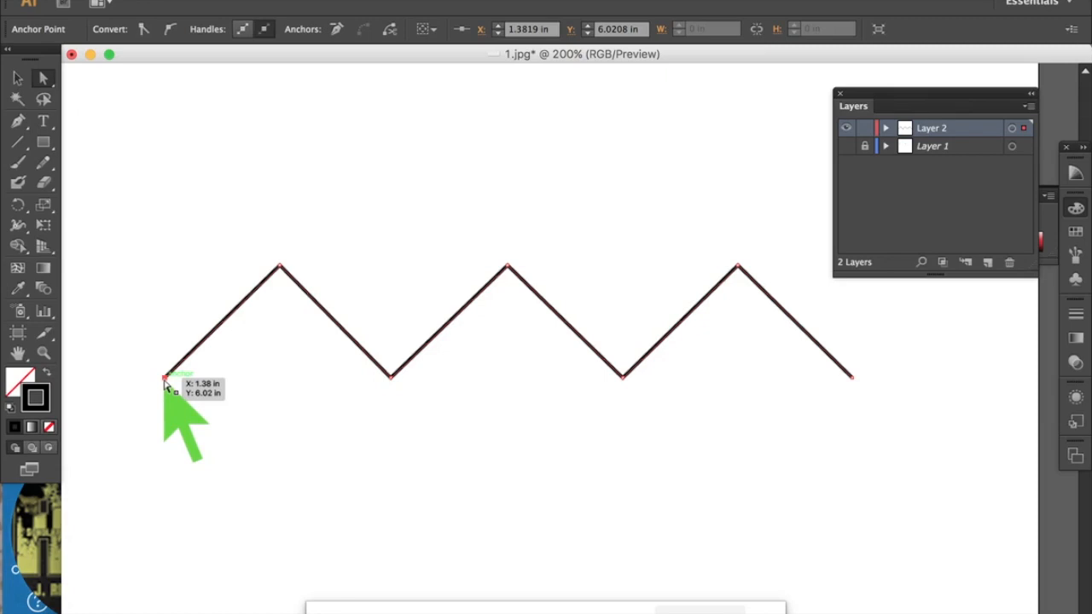
left_click_drag(165, 380, 284, 469)
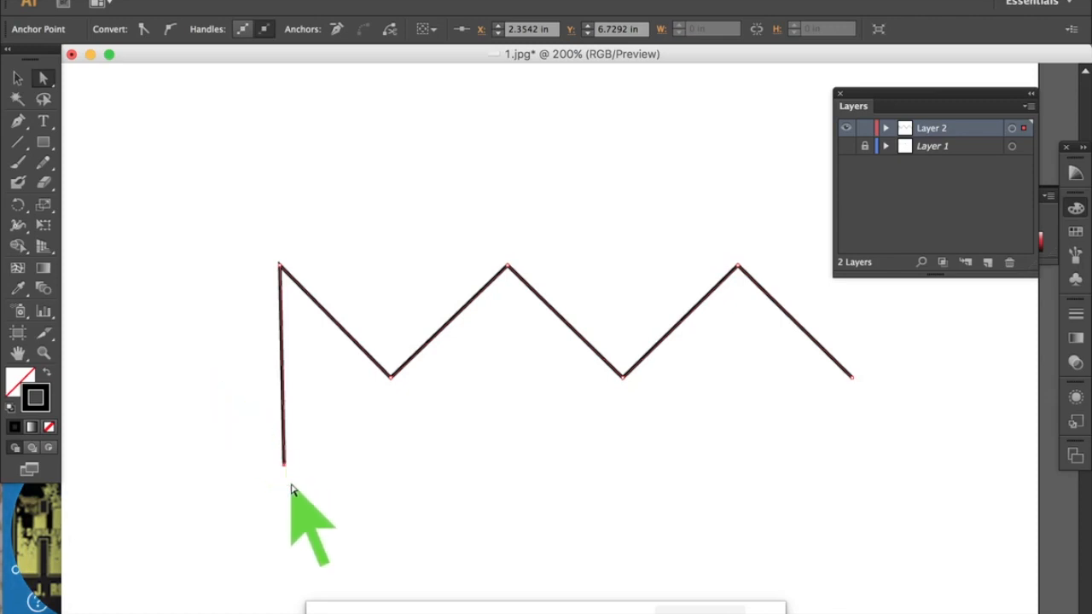
key("super")
key("super+z")
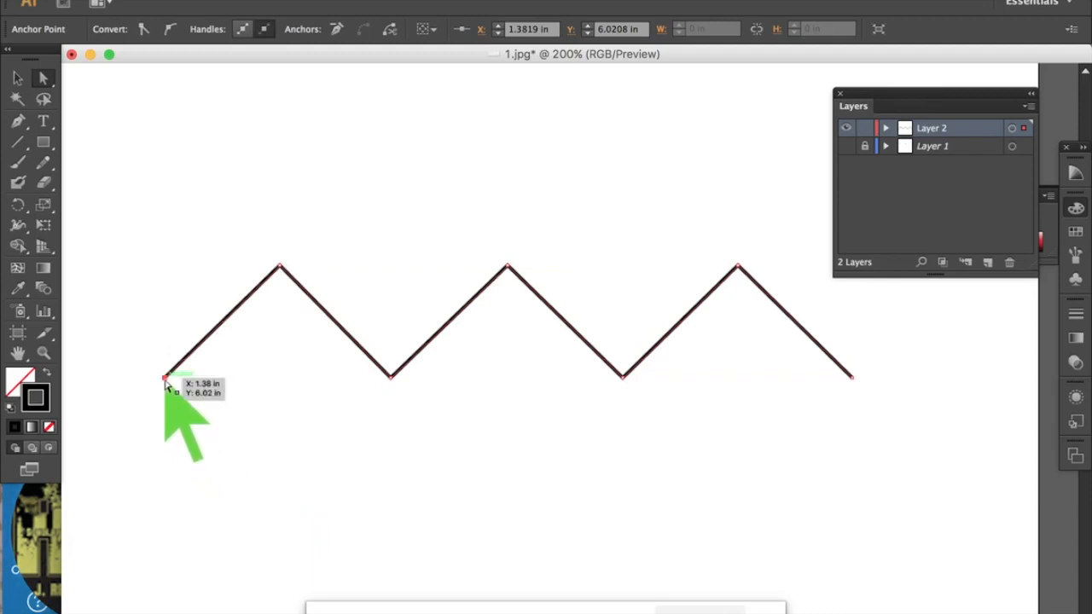
Reposition the zig-zag's first three anchor points one by one, and undo all three moves.
left_click_drag(166, 381, 259, 492)
left_click_drag(282, 265, 376, 229)
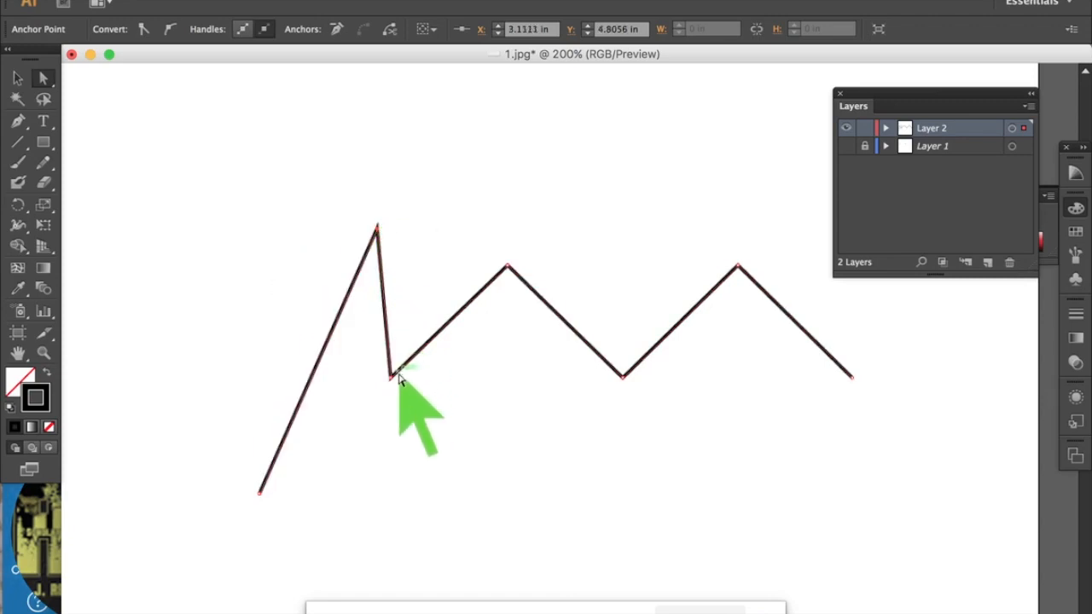
left_click_drag(391, 377, 505, 462)
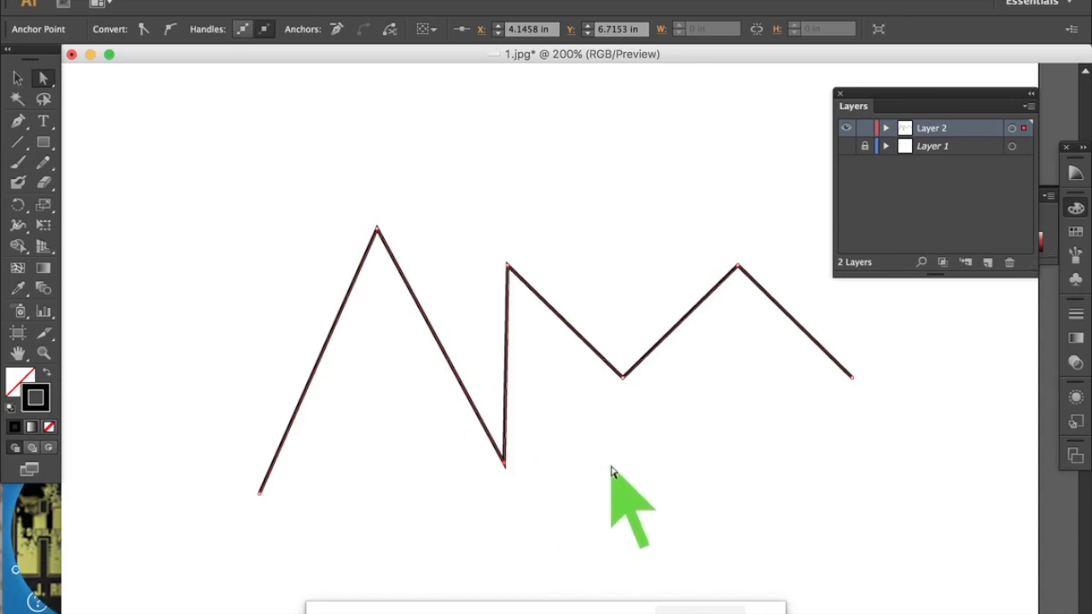
key("super")
key("super+z")
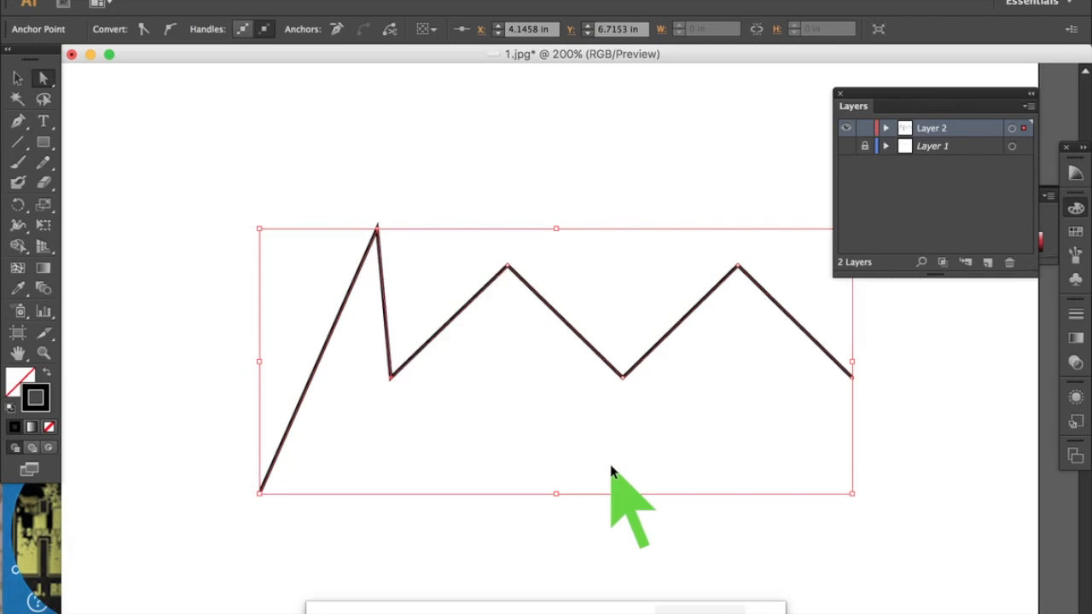
key("super+z")
key("super+z")
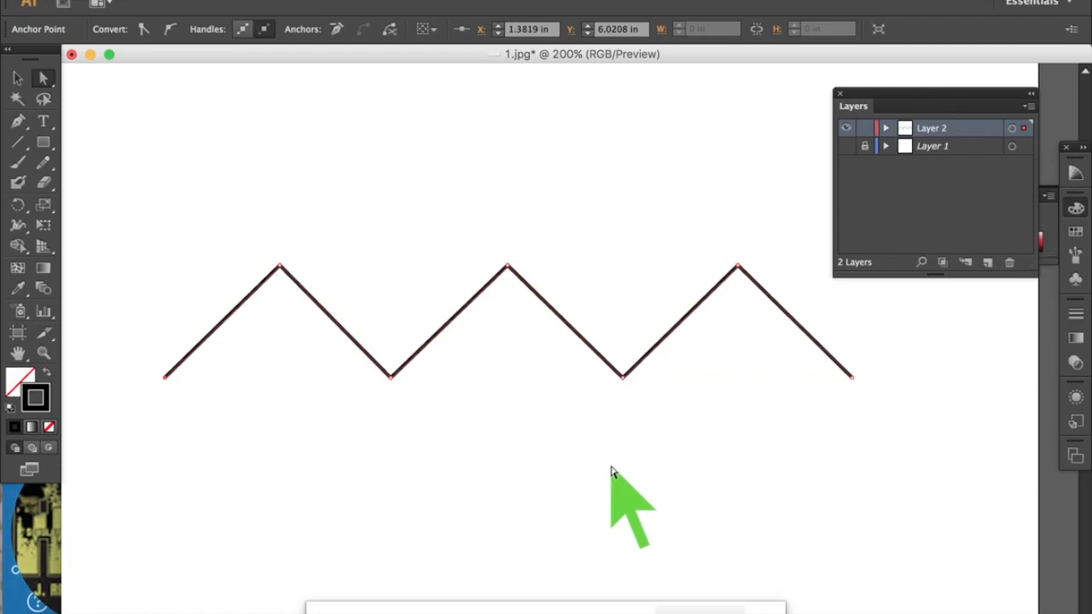
Move and rotate the whole zig-zag path with the Selection tool, and undo both transformations.
left_click(15, 80)
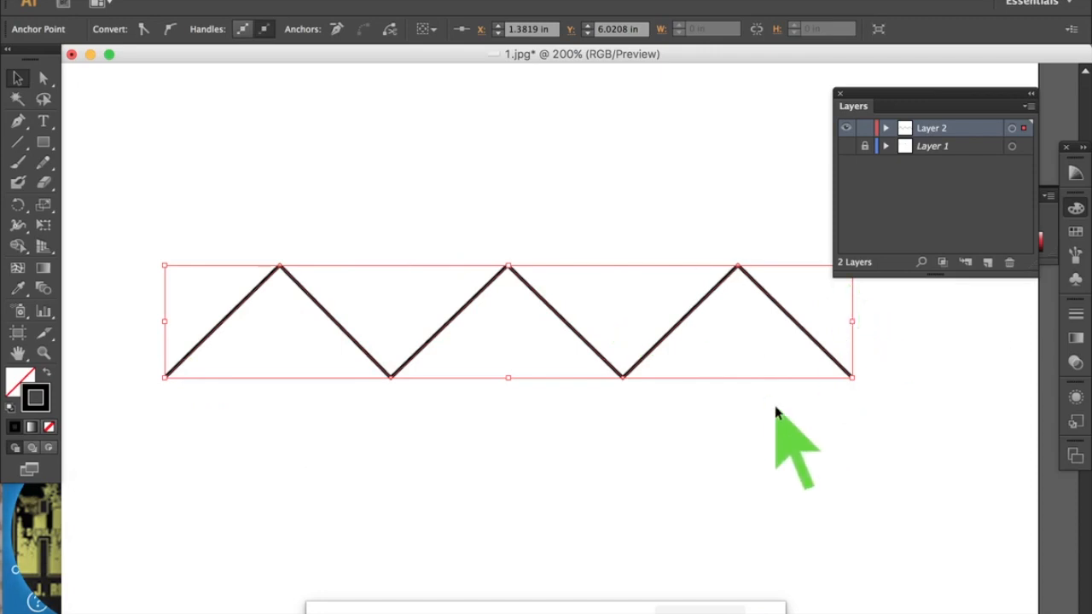
left_click(19, 82)
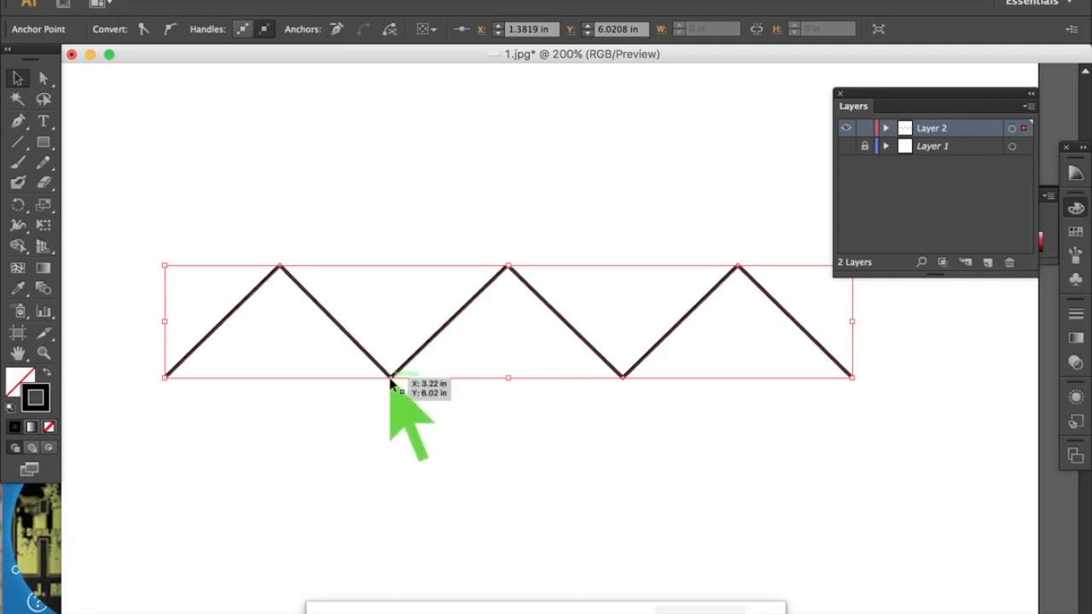
left_click_drag(390, 379, 435, 461)
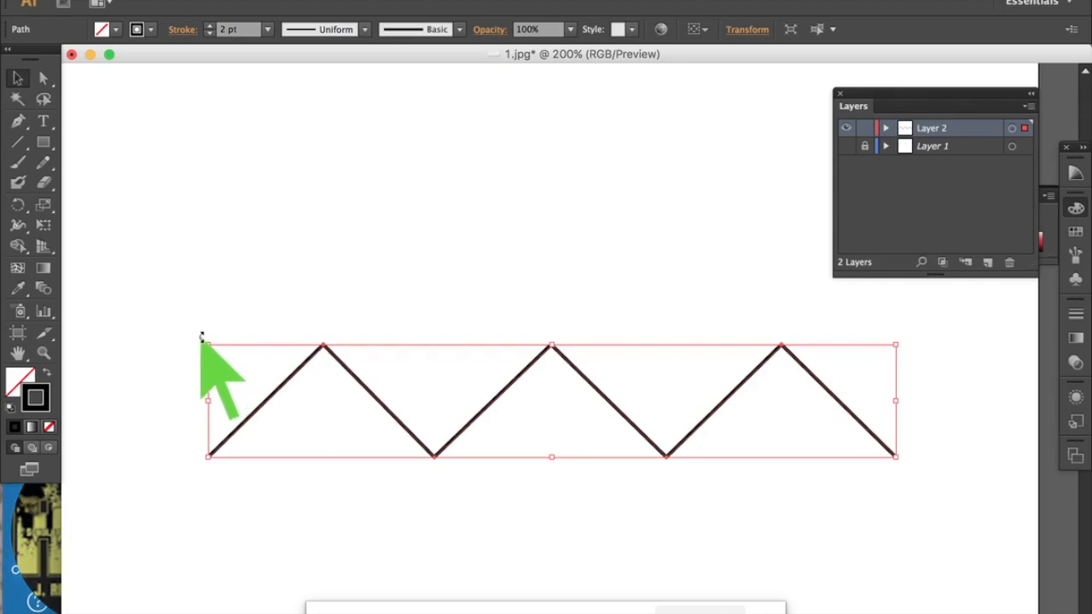
left_click_drag(203, 335, 264, 509)
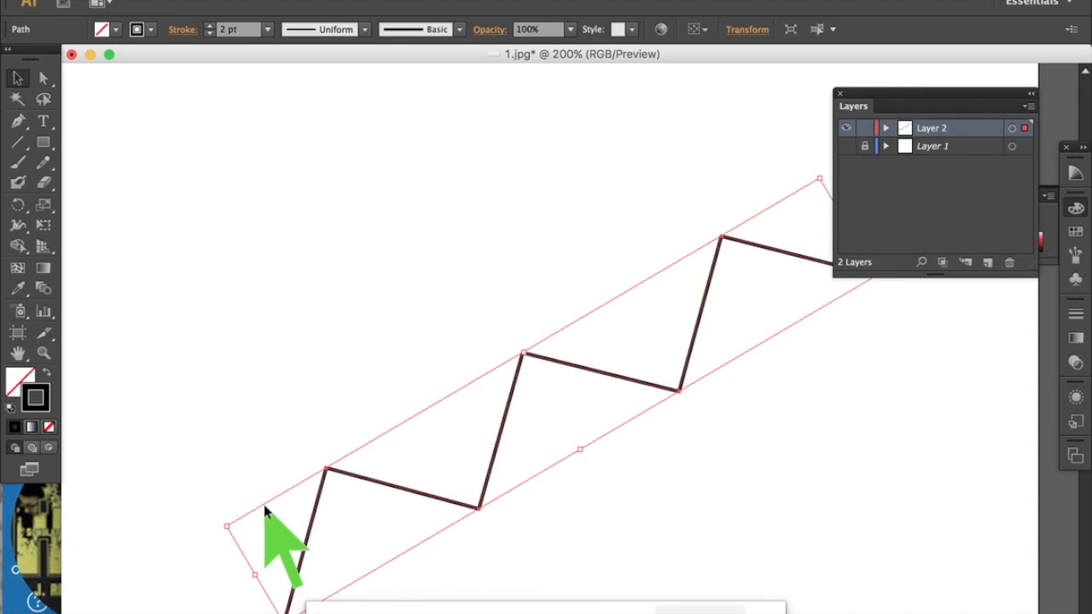
key("ctrl+z")
key("ctrl+z")
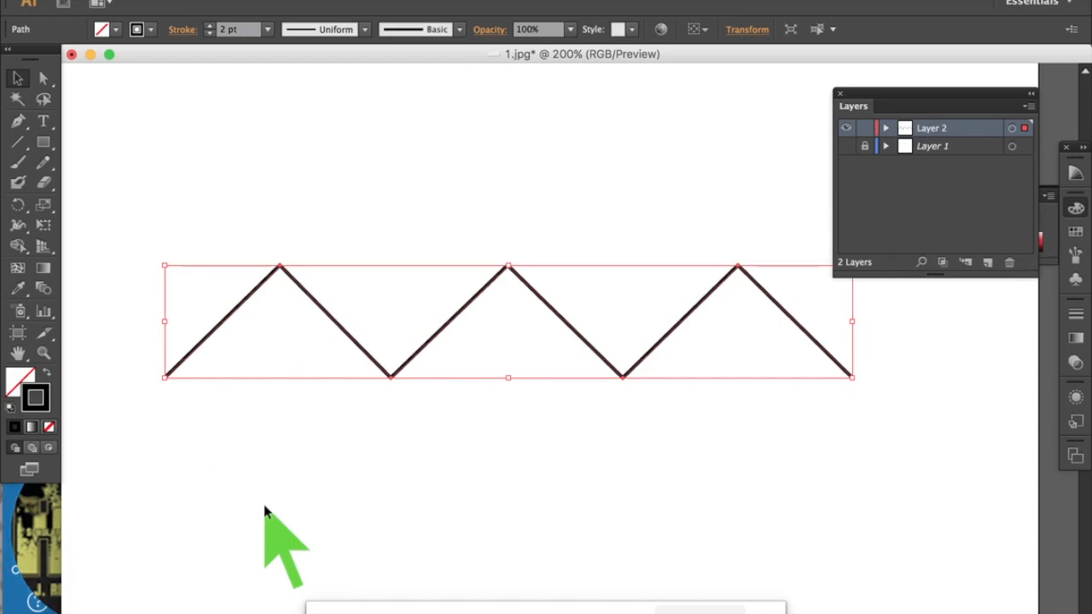
Deselect the zig-zag path, reselect it as a whole object, and clear the selection again.
left_click(340, 461)
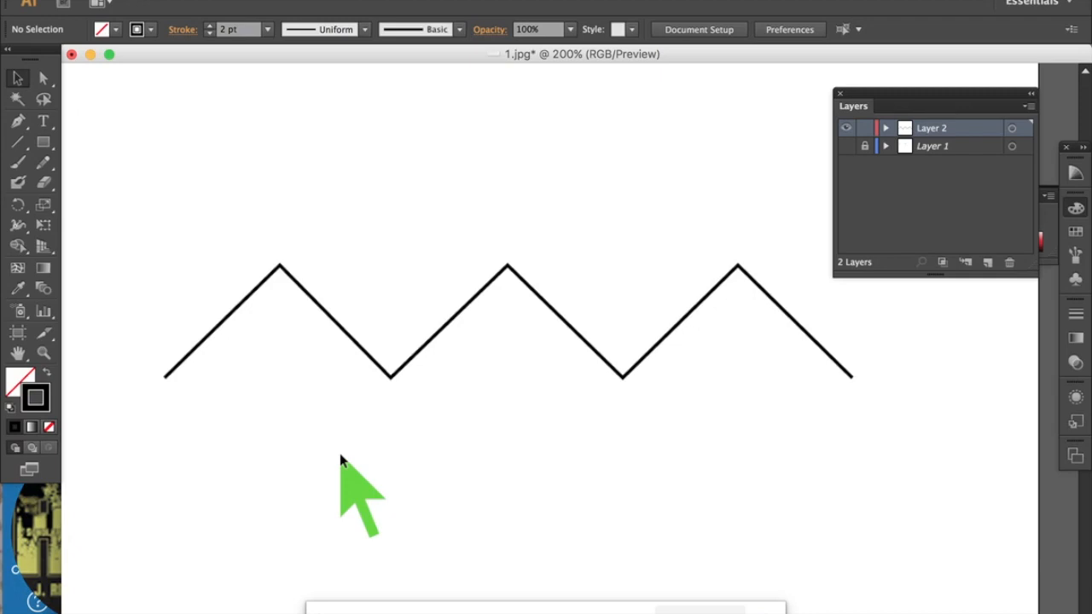
left_click(281, 270)
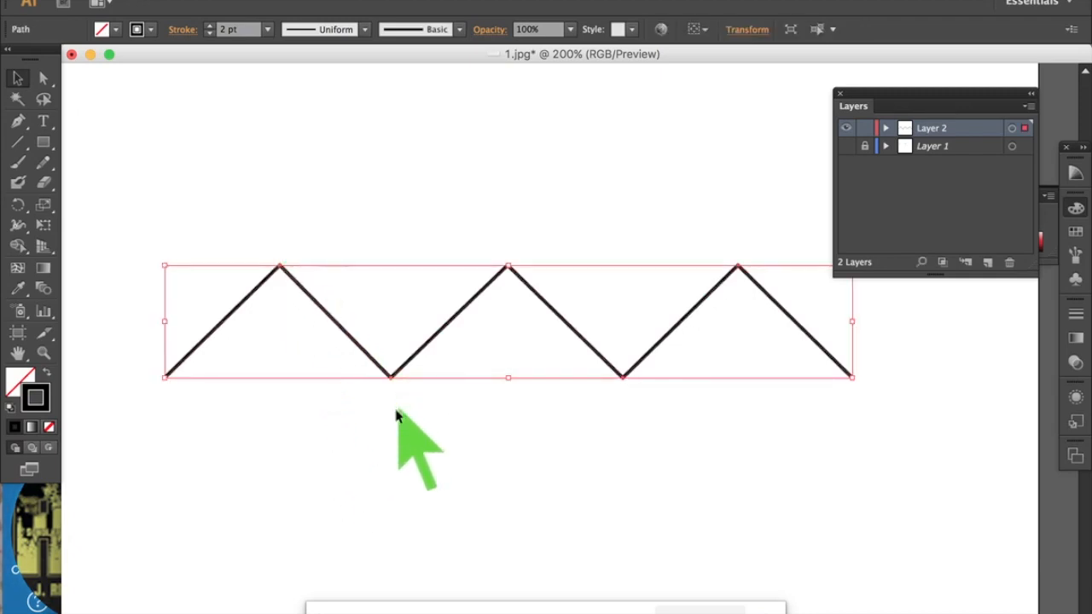
left_click(356, 482)
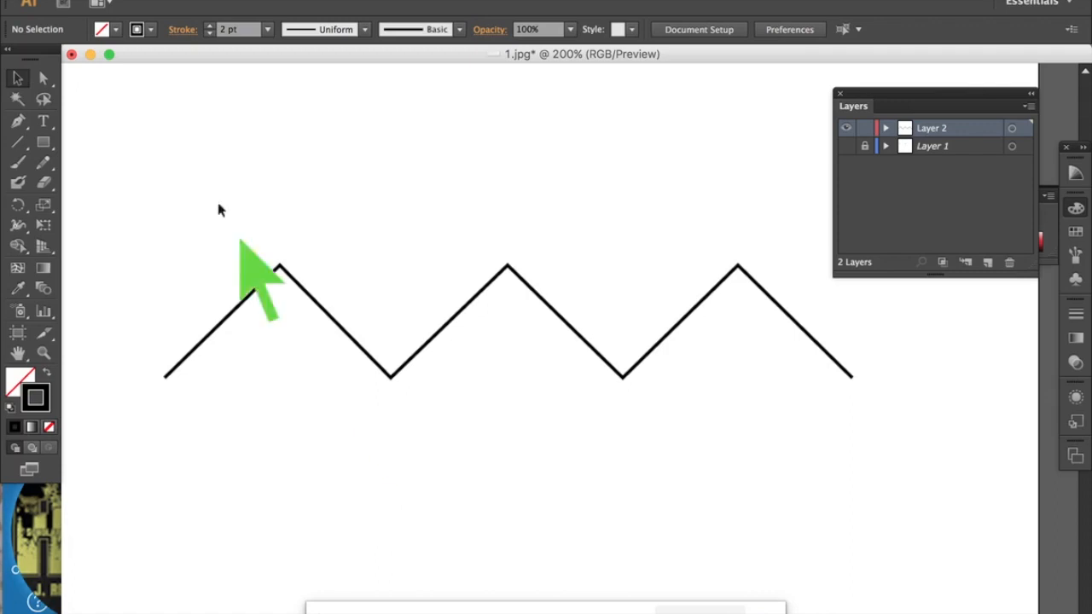
Start exporting the zig-zag drawing with JPEG (jpg) as the file format.
left_click(125, 3)
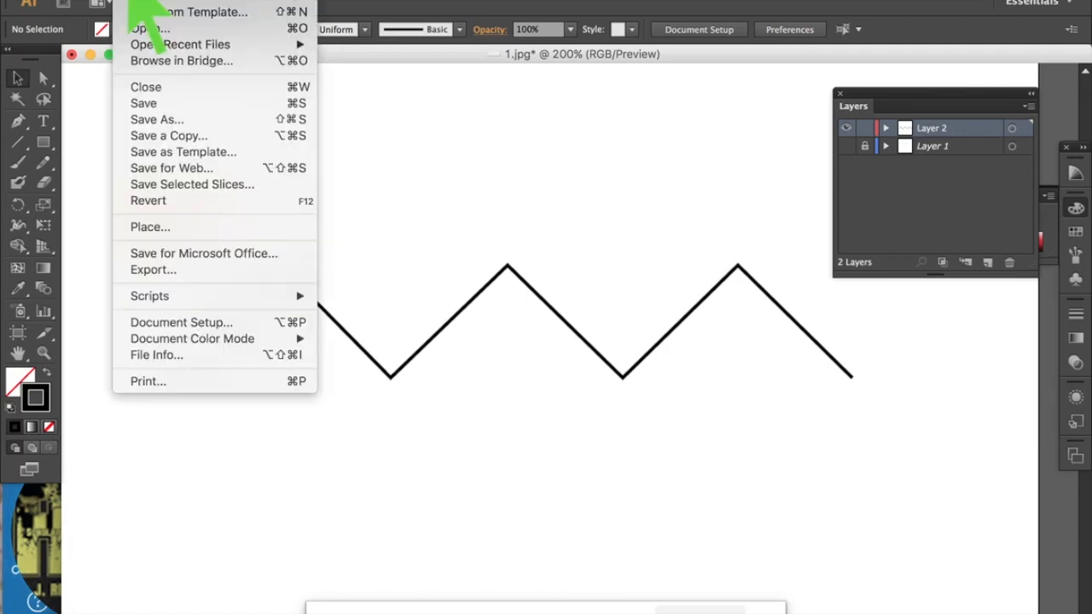
left_click(168, 270)
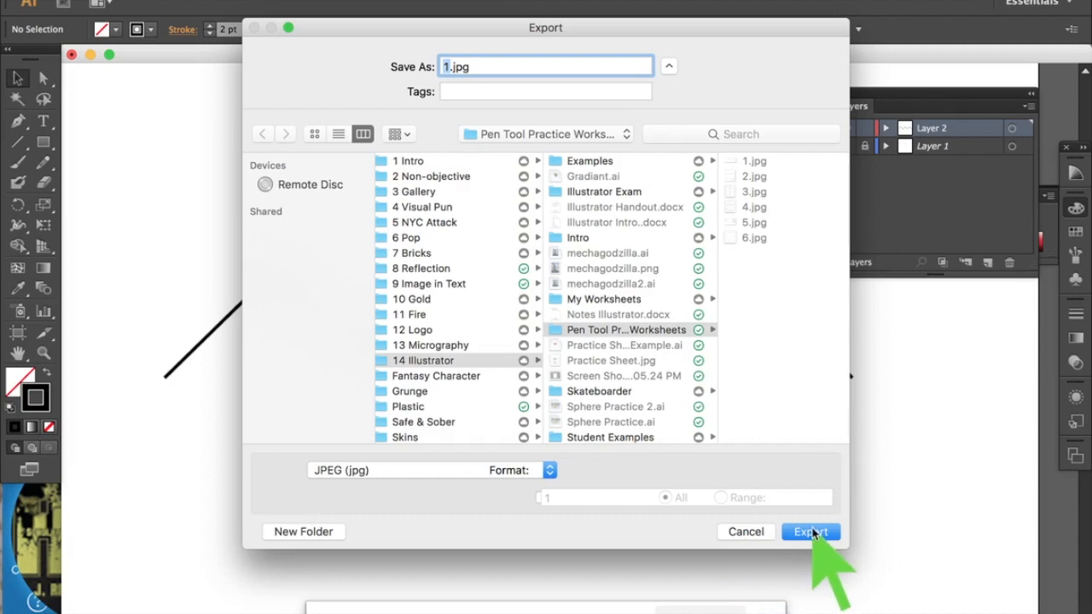
left_click(347, 474)
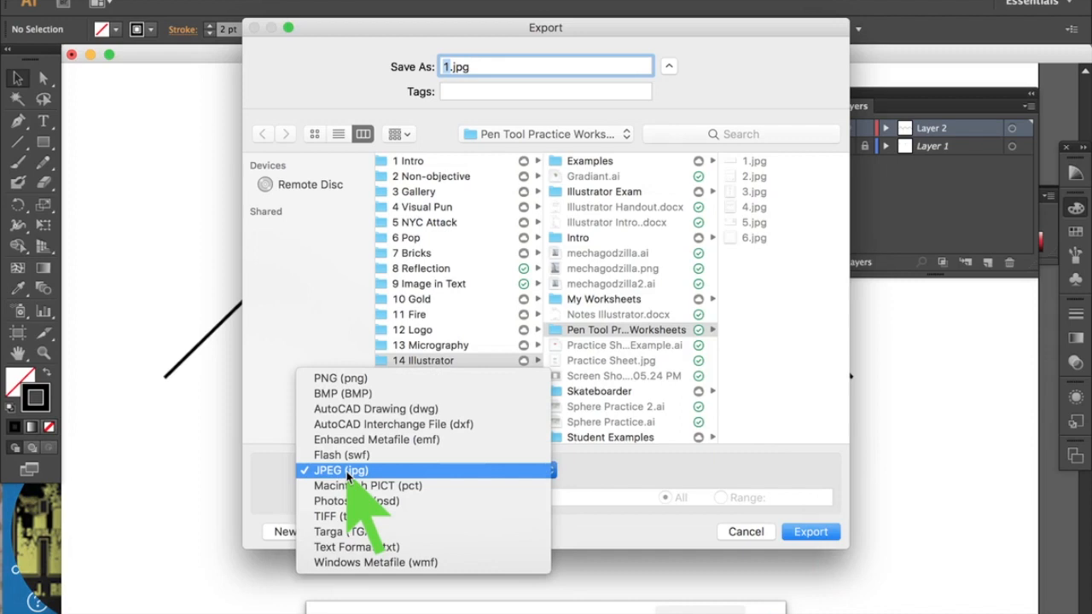
left_click(346, 475)
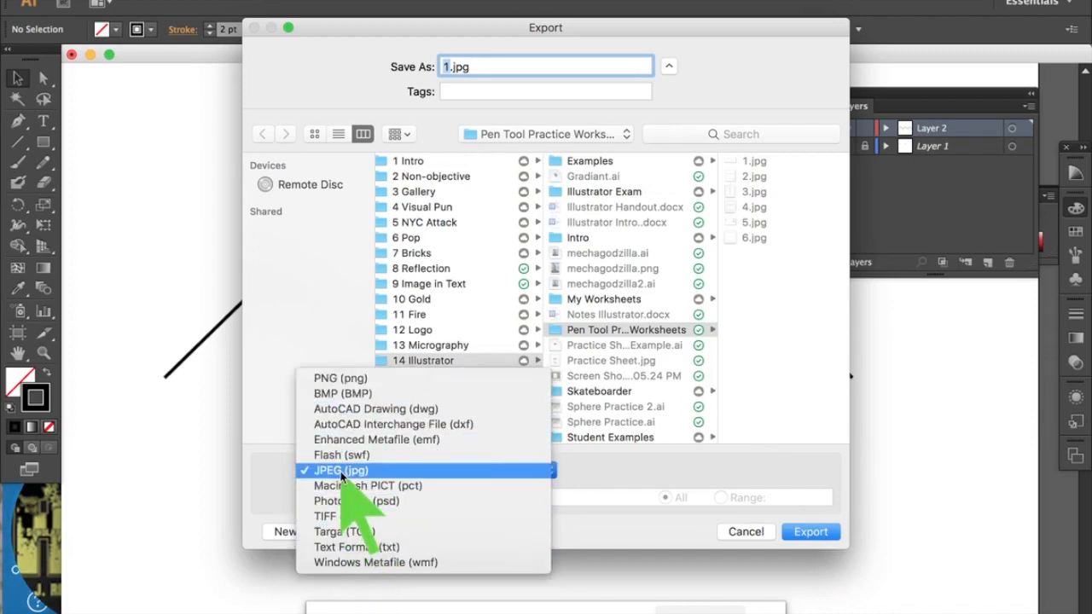
left_click(341, 472)
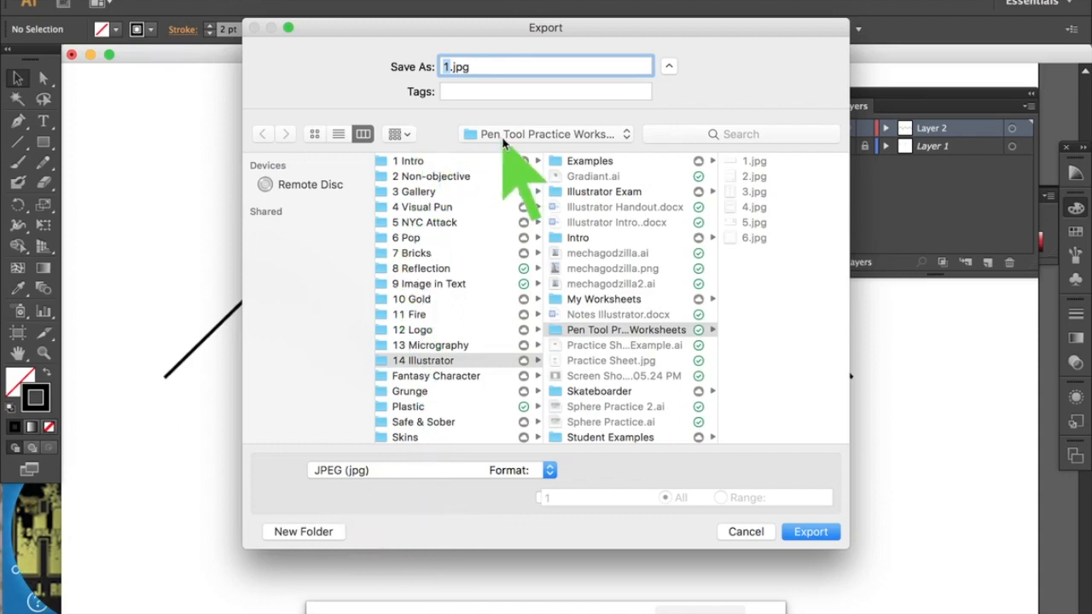
Choose the Desktop folder as the export destination for 1.jpg.
scroll(435, 251, "left", 3)
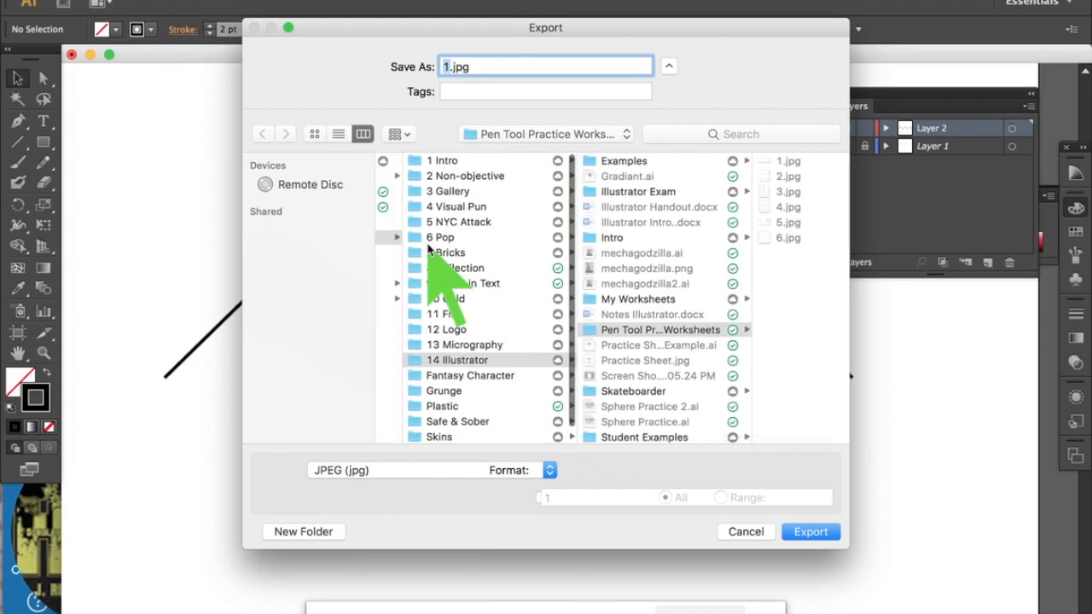
scroll(430, 250, "left", 6)
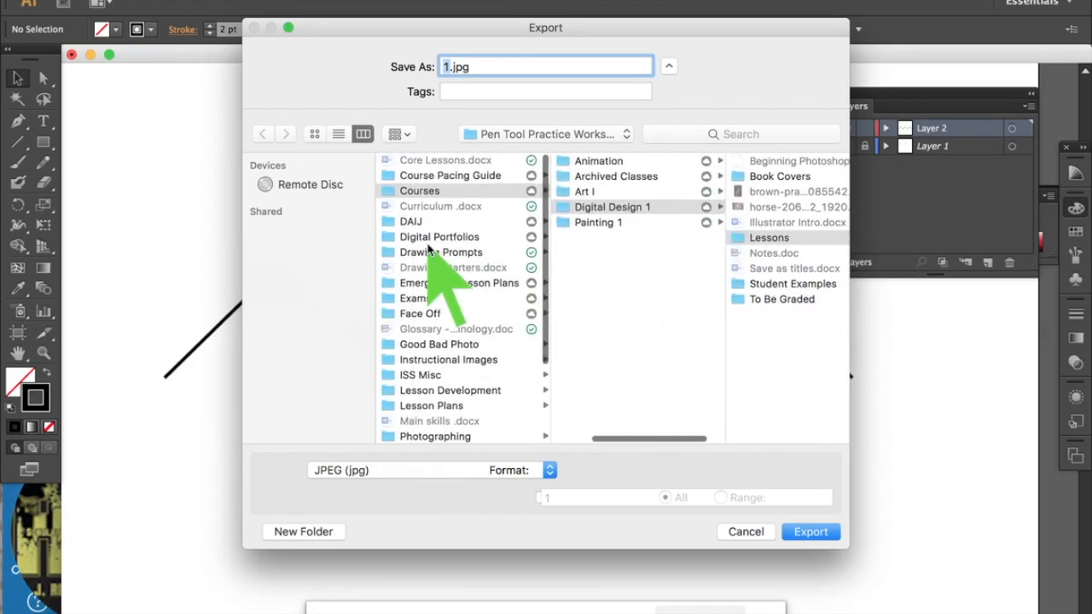
scroll(429, 248, "left", 6)
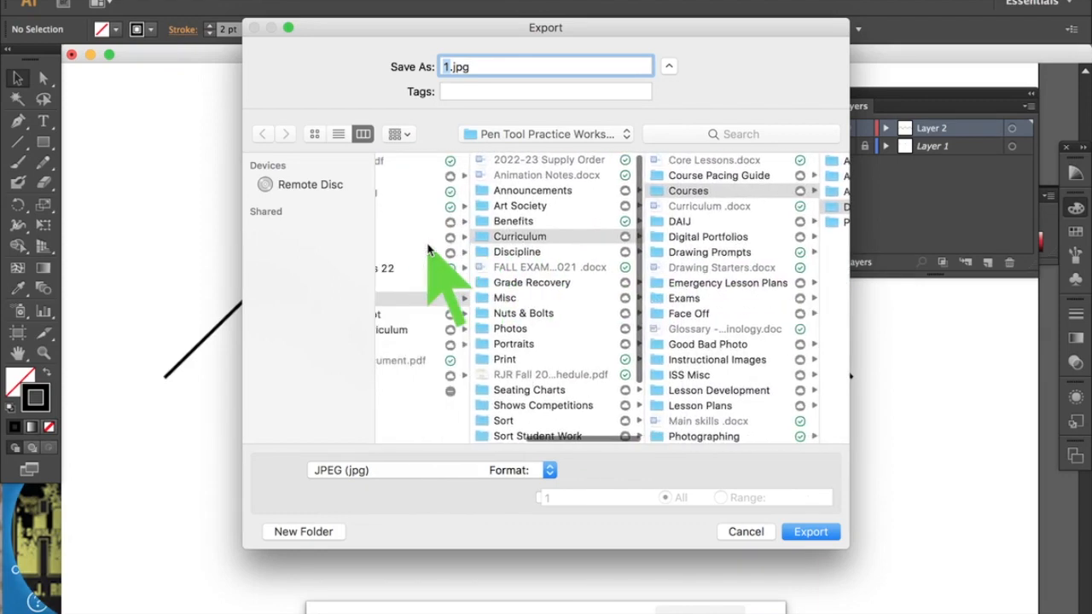
left_click(430, 224)
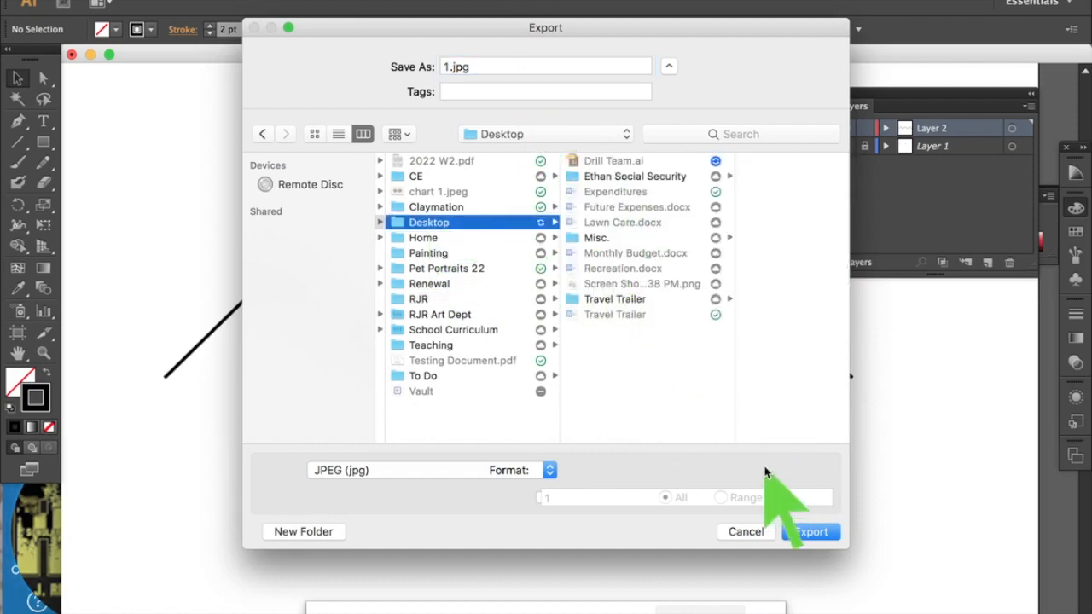
Export 1.jpg to the chosen Desktop folder with RGB color, Medium quality 5 and High (300 ppi) resolution.
left_click(824, 533)
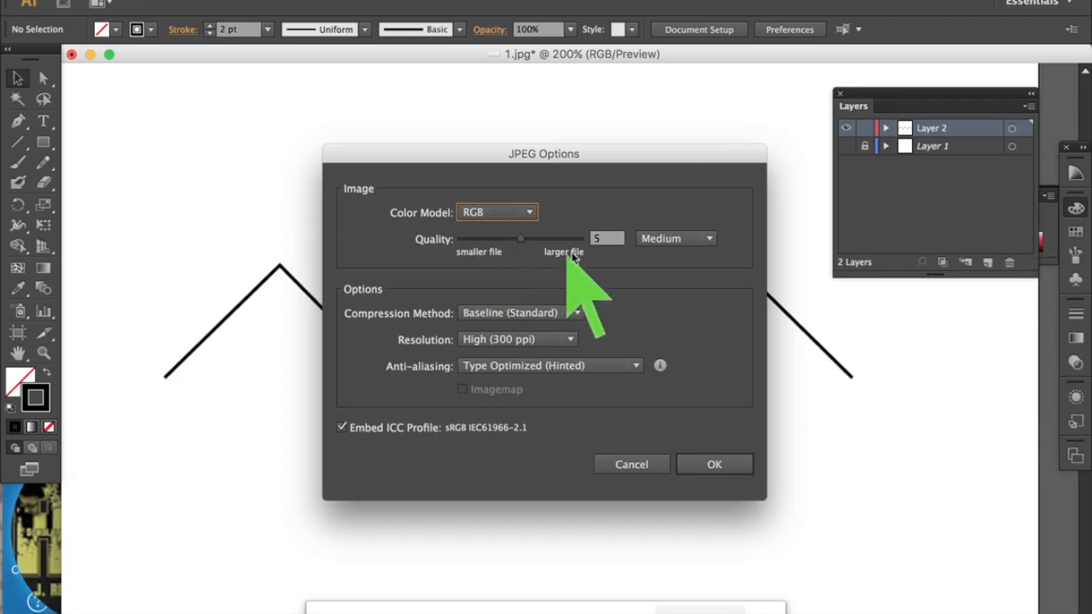
left_click(724, 463)
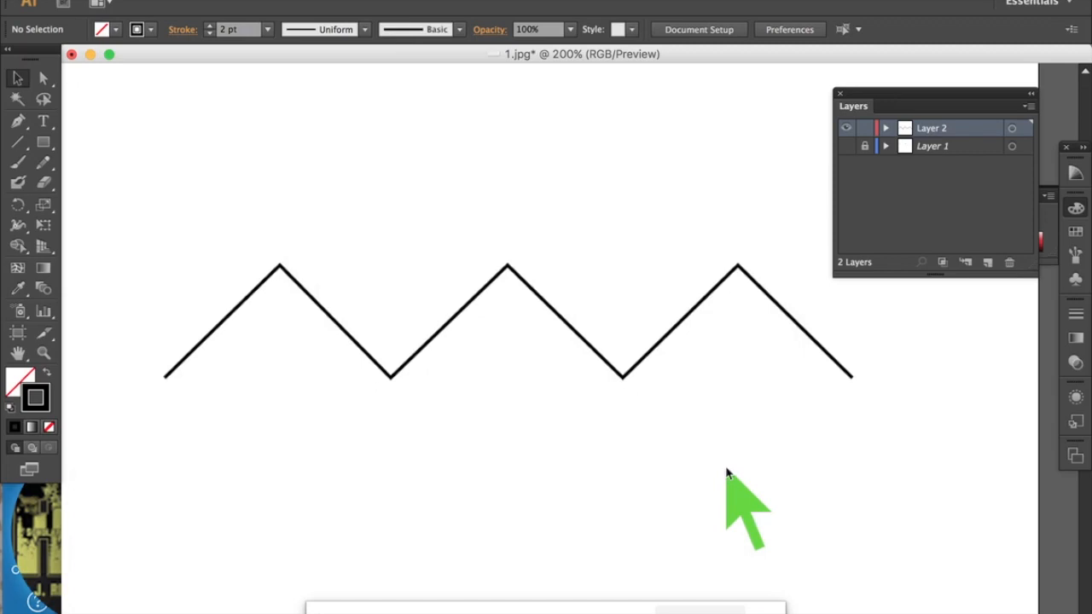
Minimize the drawing, Finder and browser windows to look for the exported JPEG on the desktop.
key("ctrl+Up")
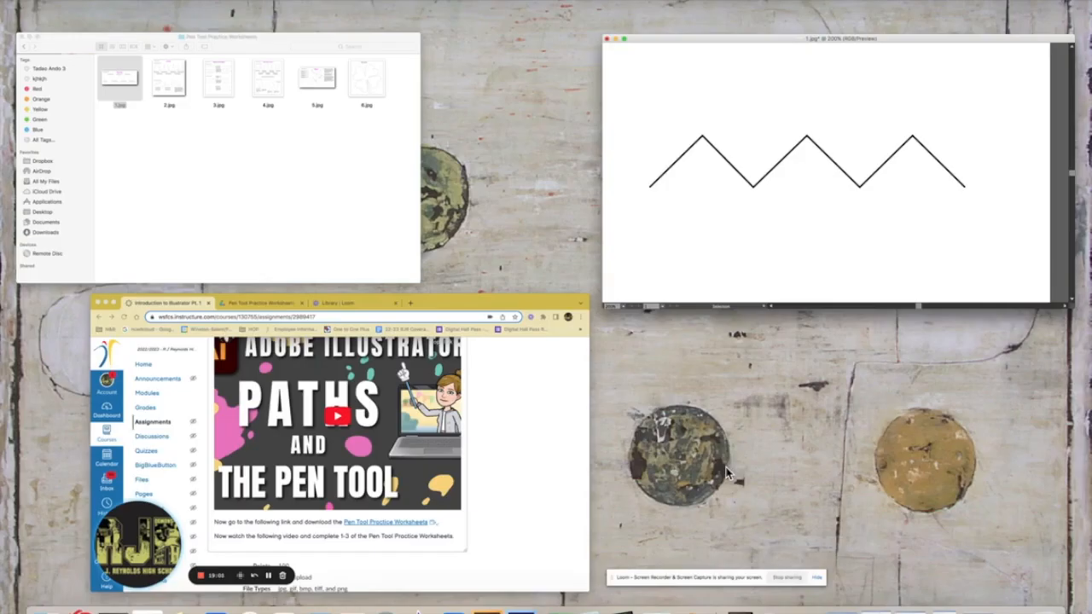
left_click(487, 182)
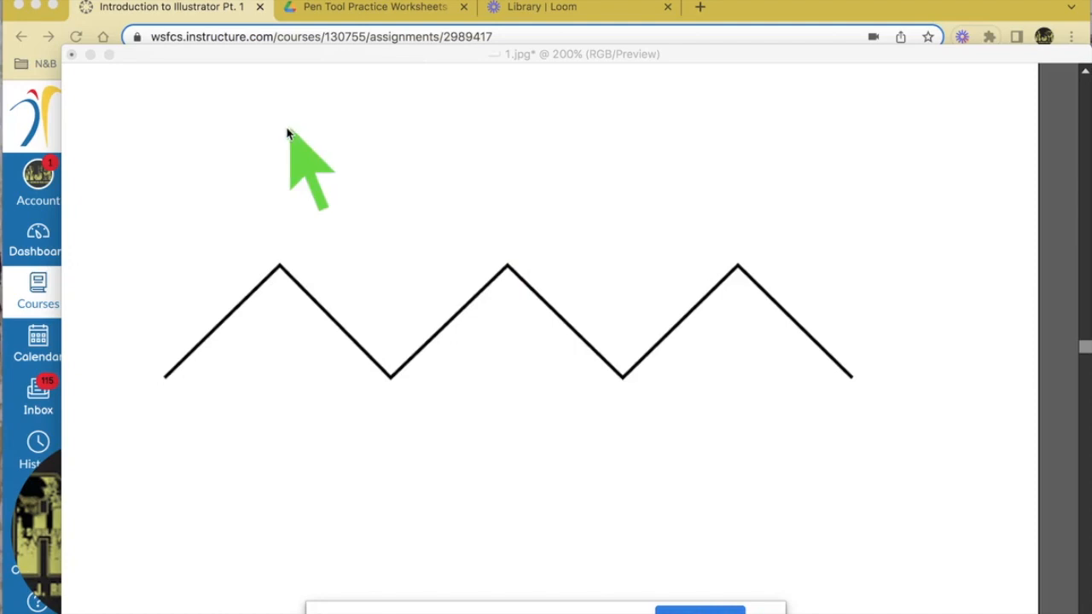
left_click(90, 53)
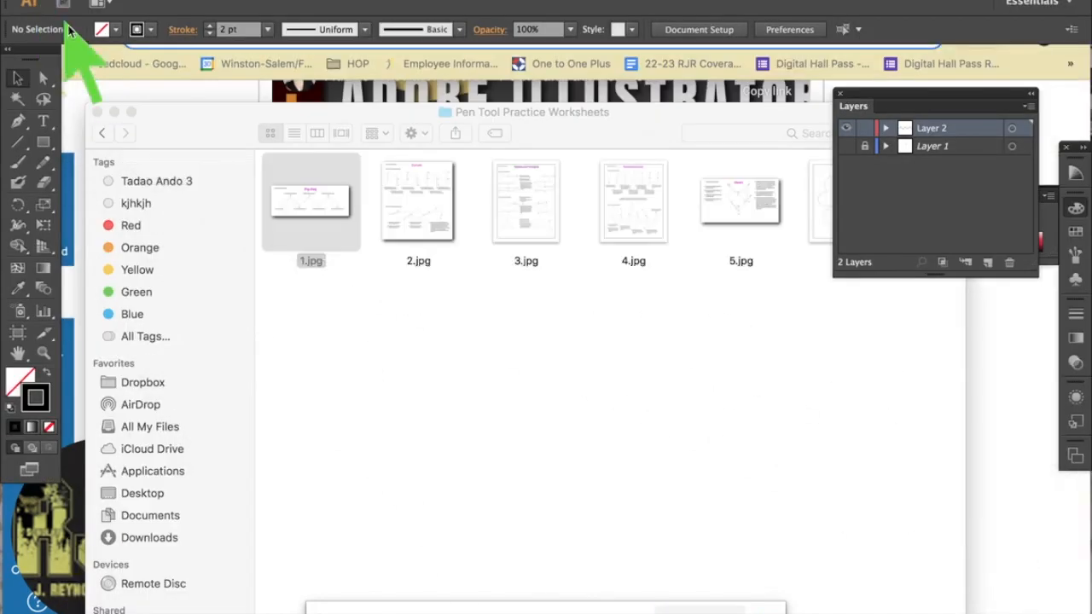
left_click(114, 112)
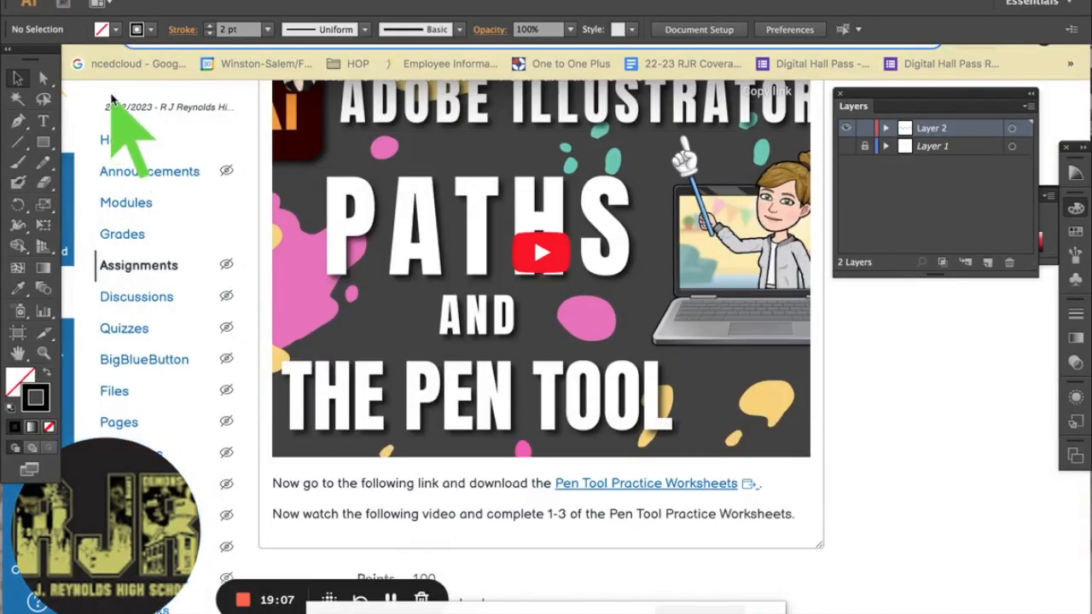
left_click(96, 62)
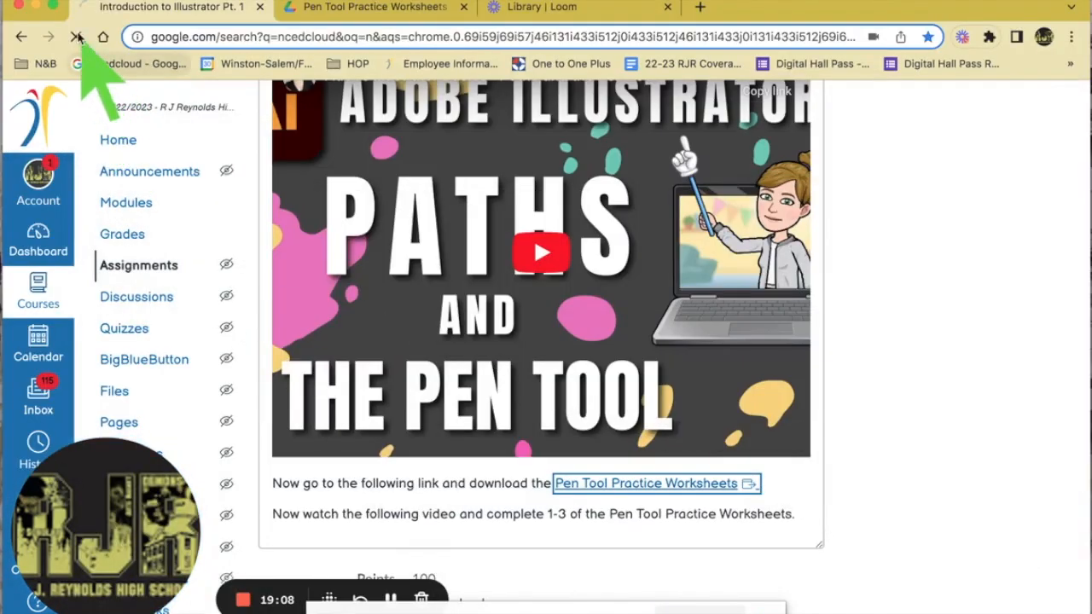
left_click(35, 6)
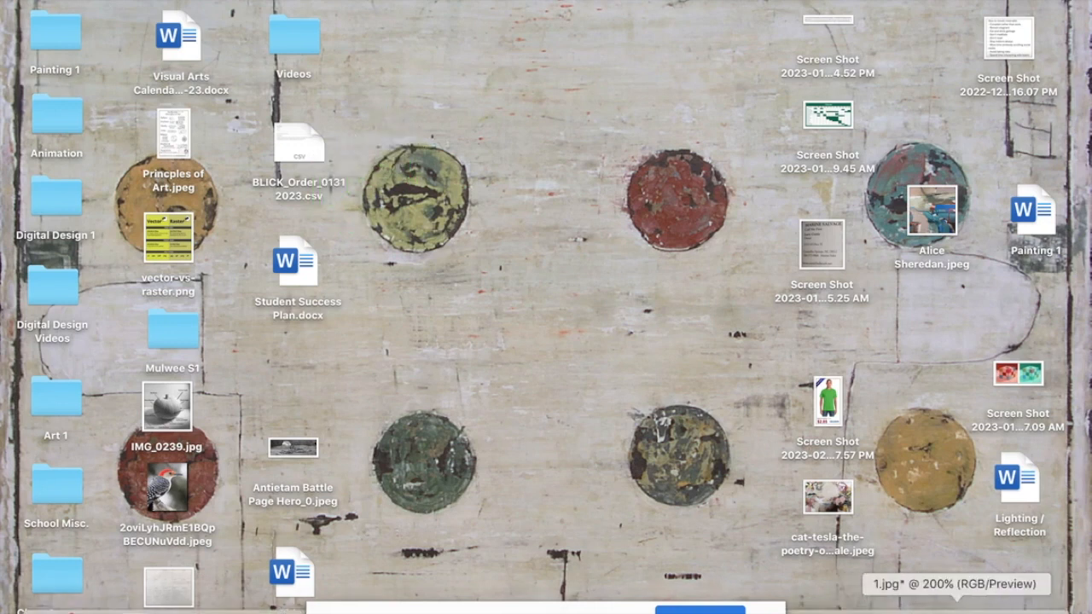
Restore the zig-zag drawing and export it as 1.jpg to the Dropbox folder in RGB, Medium quality 5, High (300 ppi).
left_click(957, 612)
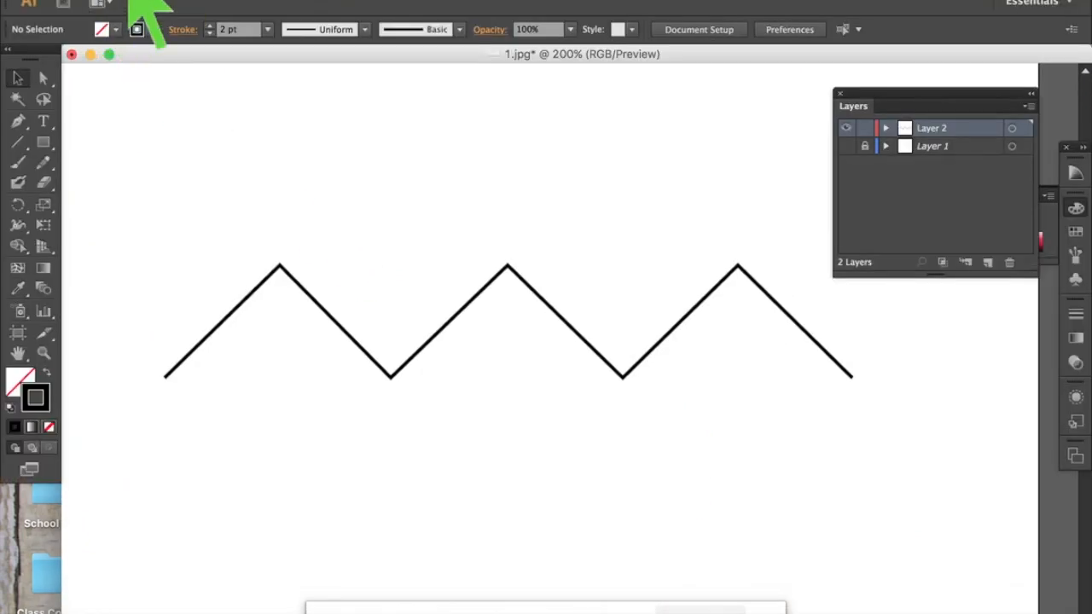
left_click(134, 2)
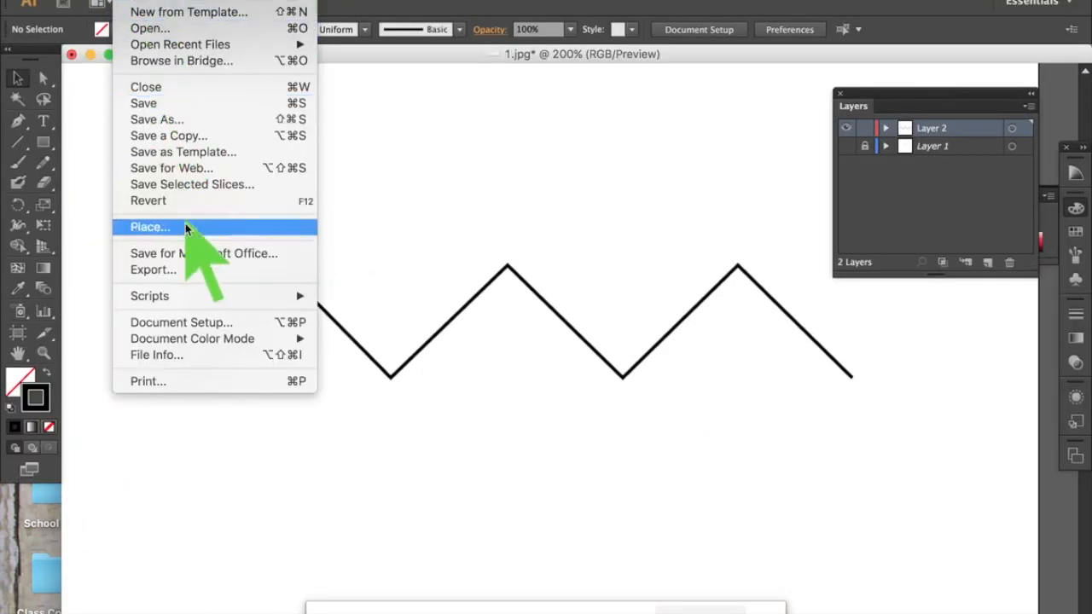
left_click(185, 269)
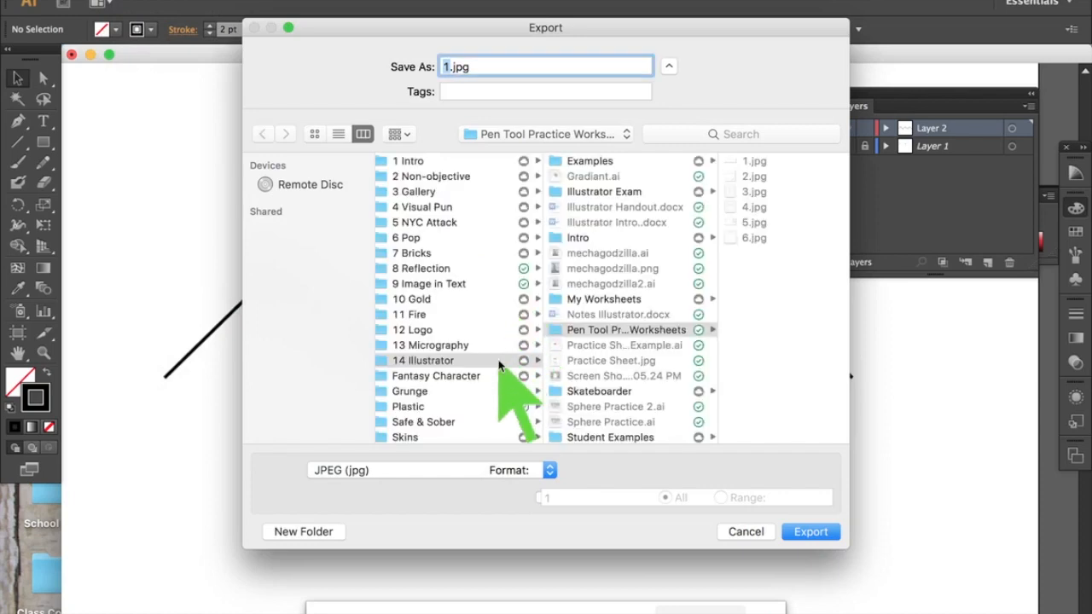
left_click(493, 134)
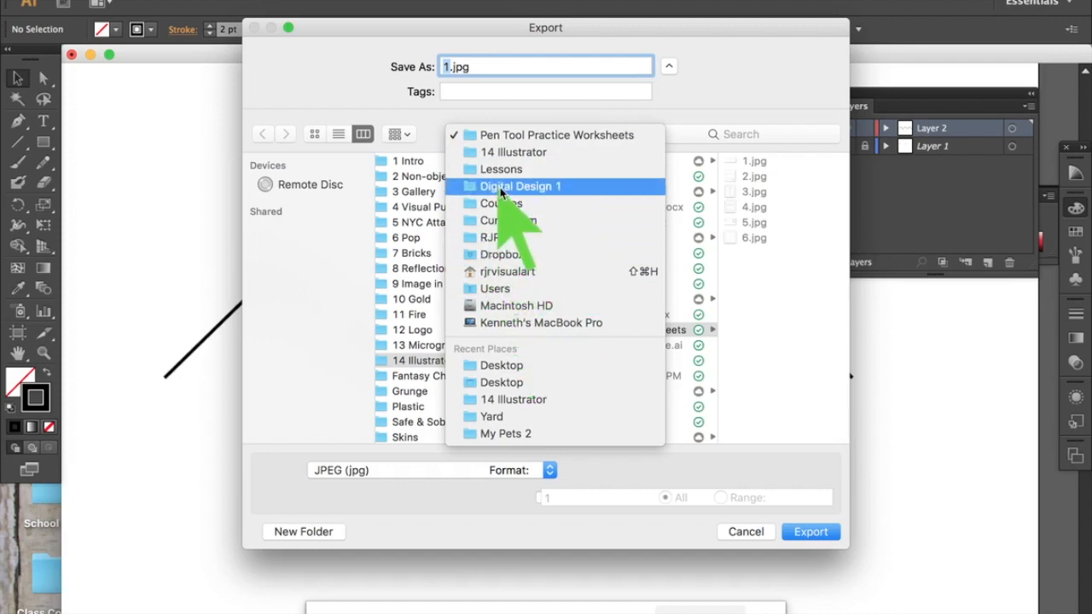
left_click(503, 255)
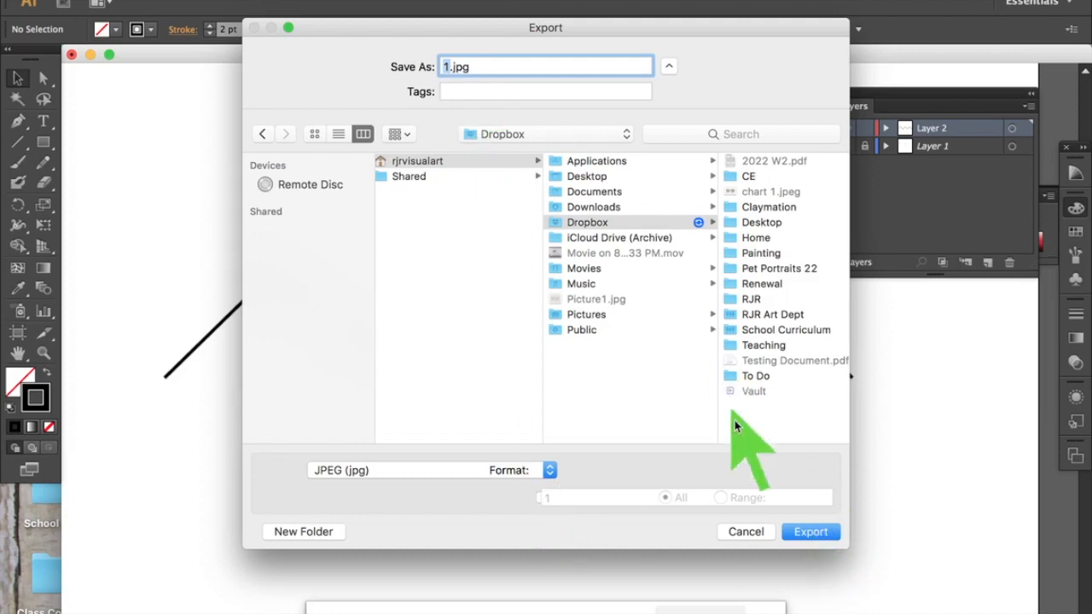
left_click(804, 533)
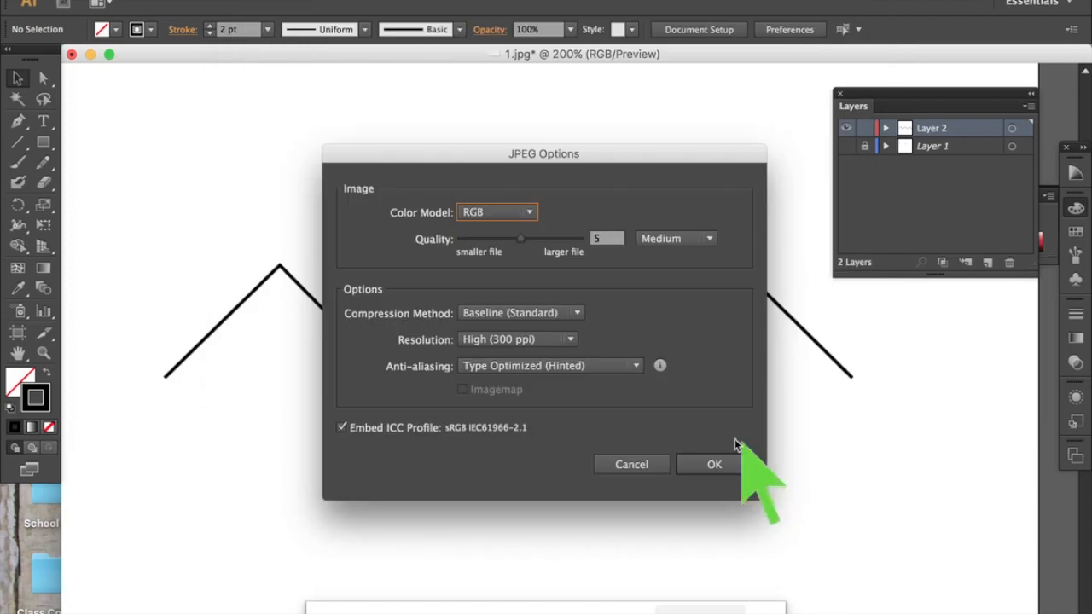
left_click(704, 461)
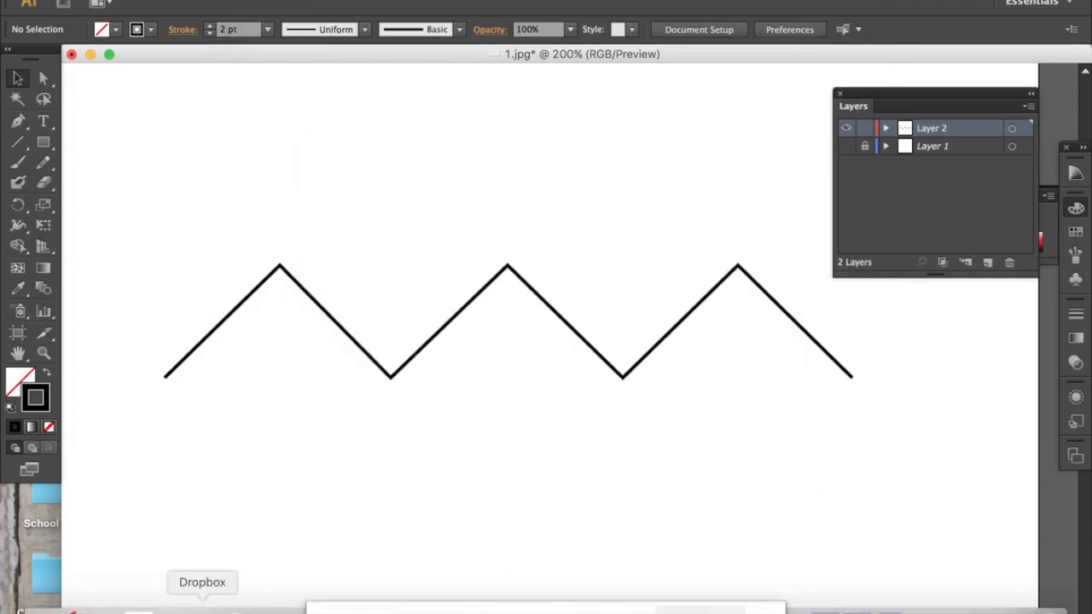
Switch to Finder, preview the exported 1.jpg in the Dropbox folder, and close the Finder window.
left_click(43, 606)
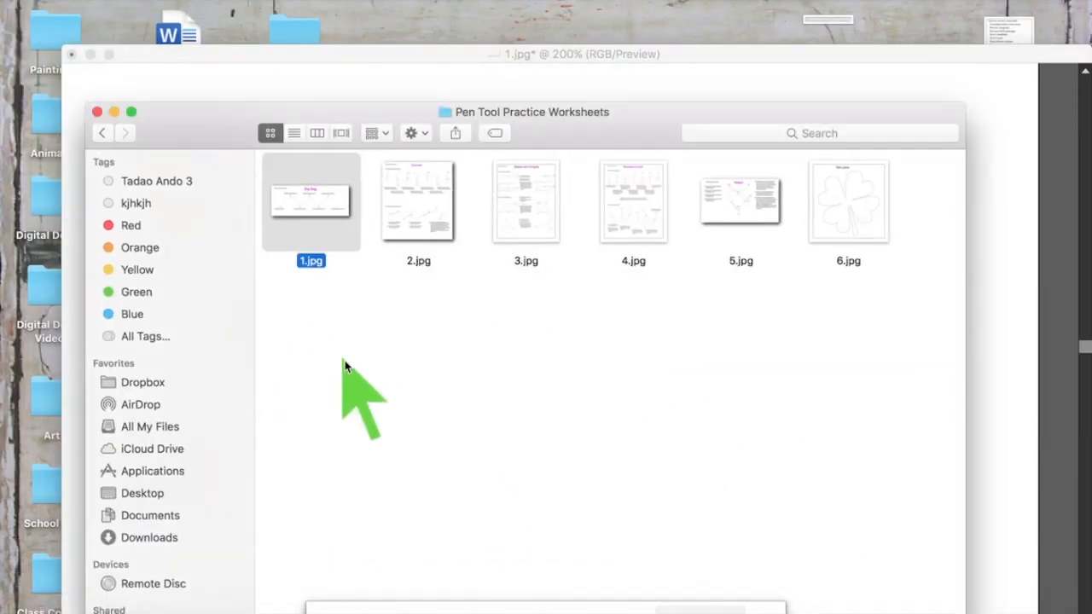
left_click(141, 382)
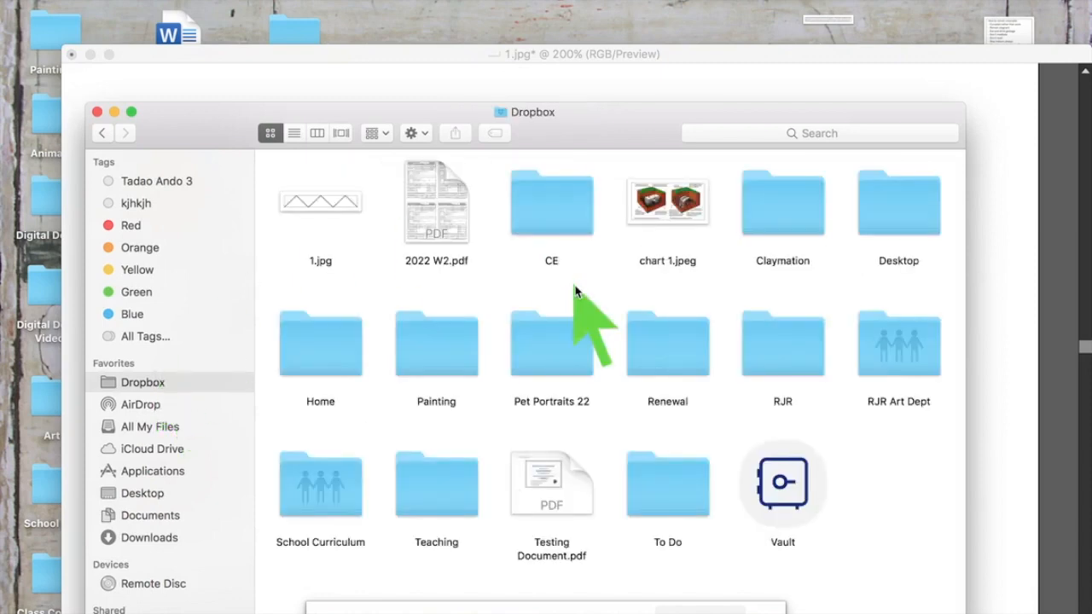
left_click(298, 197)
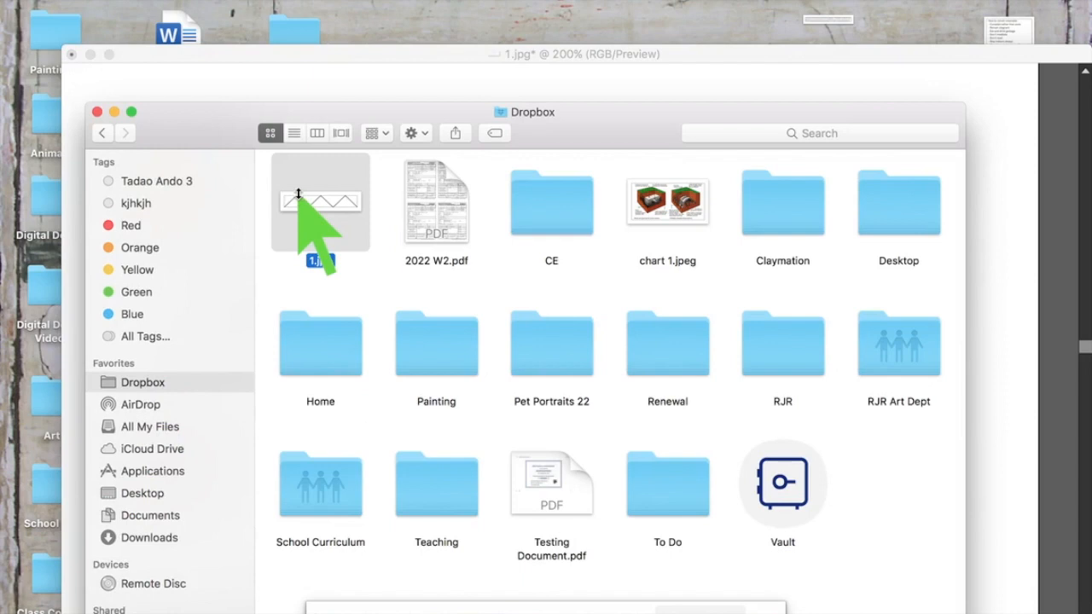
key("space")
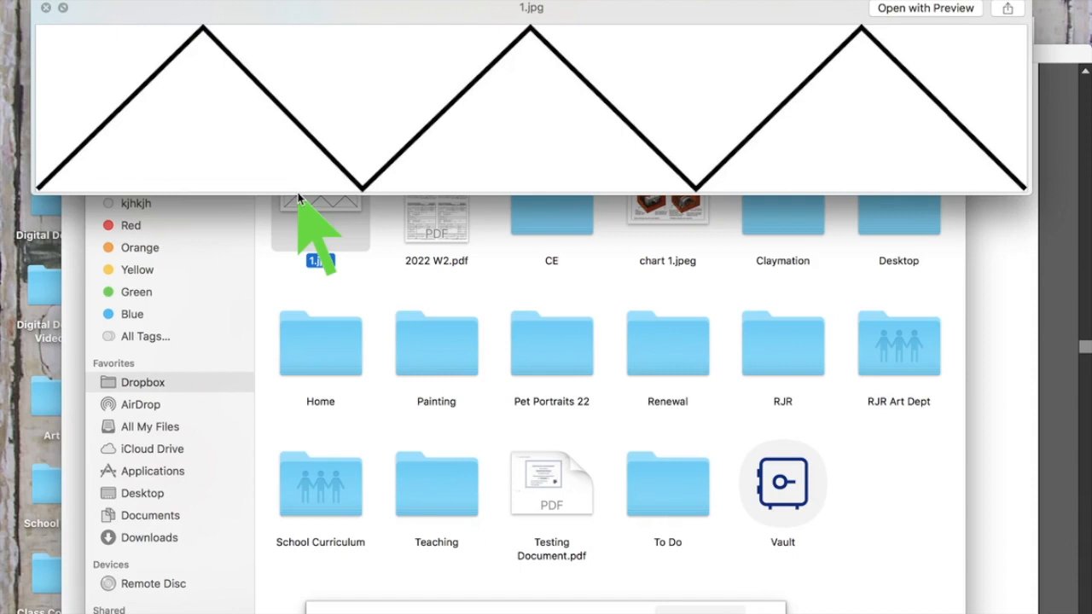
key("space")
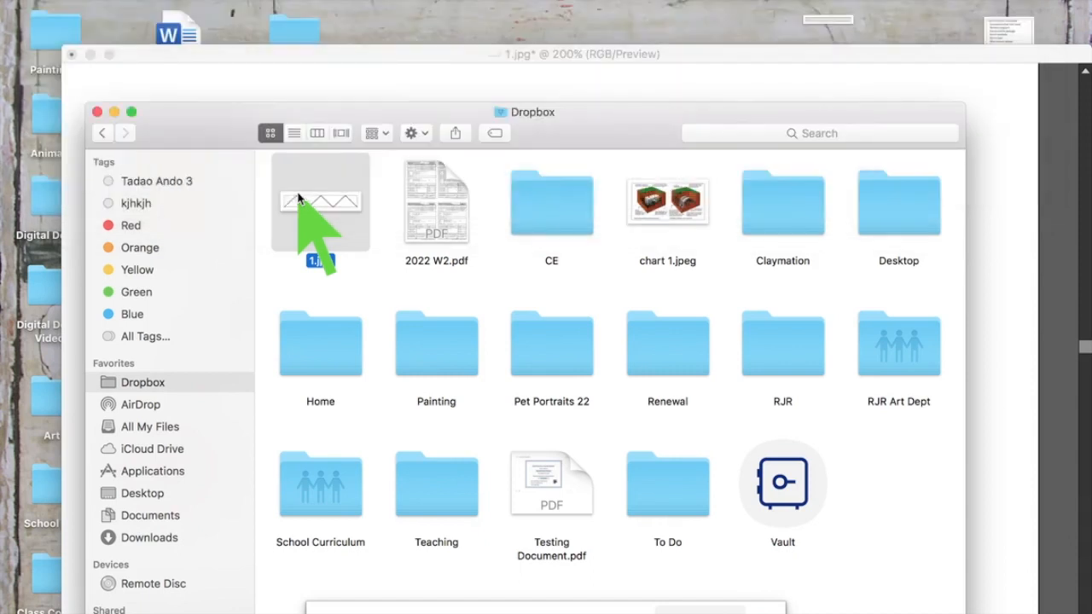
left_click(97, 112)
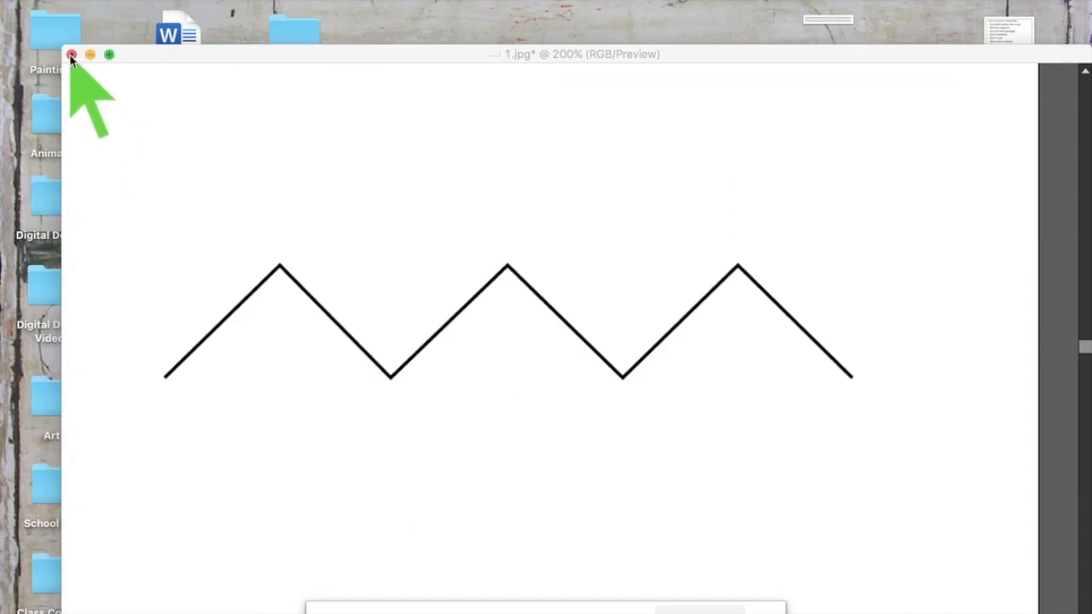
Return to Illustrator and close the zig-zag document without saving changes.
left_click(155, 101)
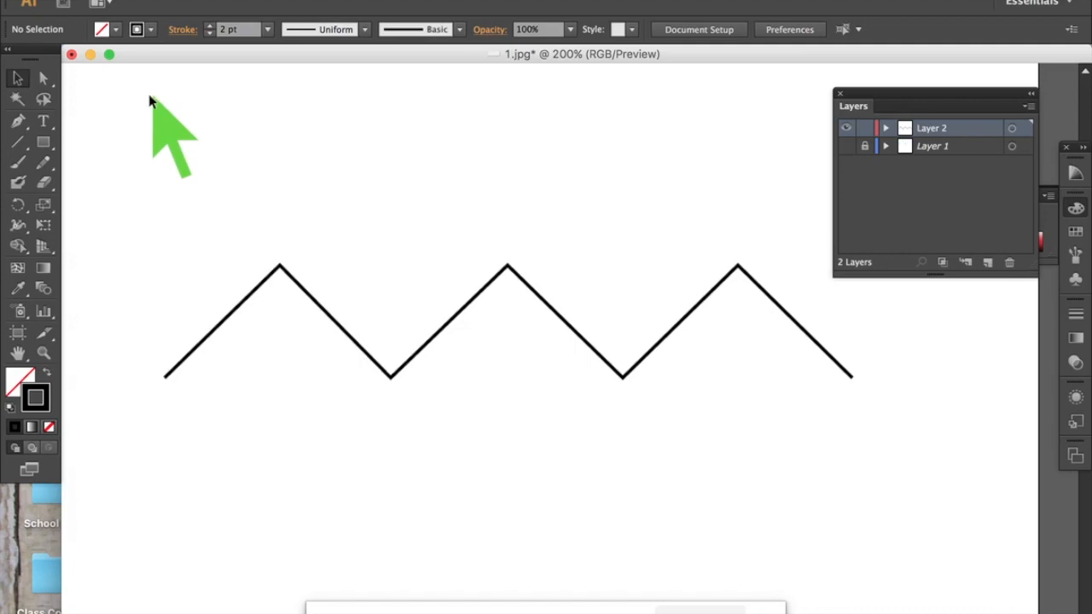
left_click(72, 53)
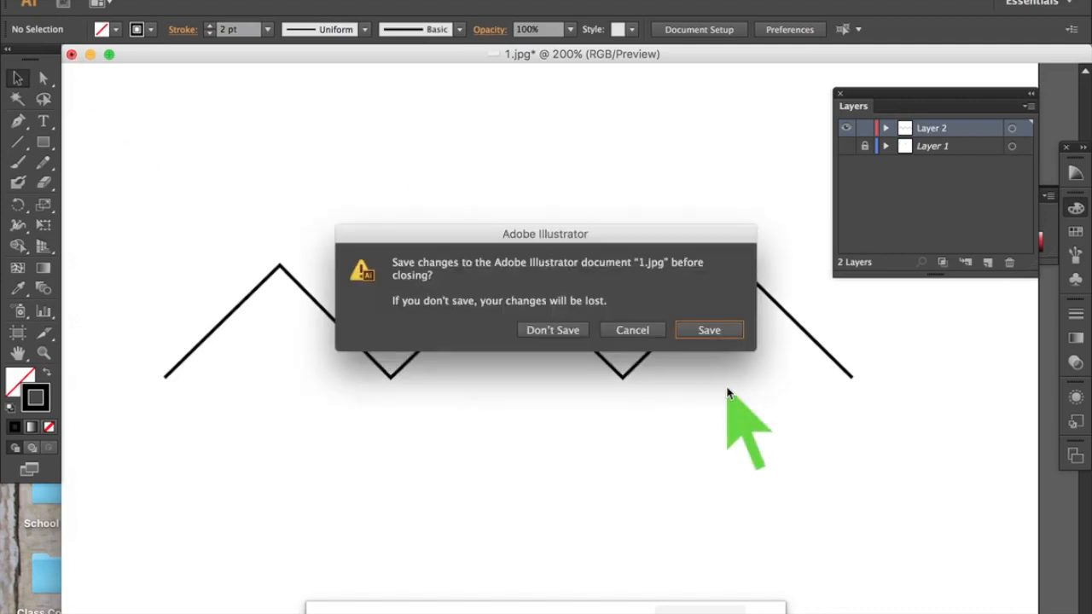
left_click(547, 334)
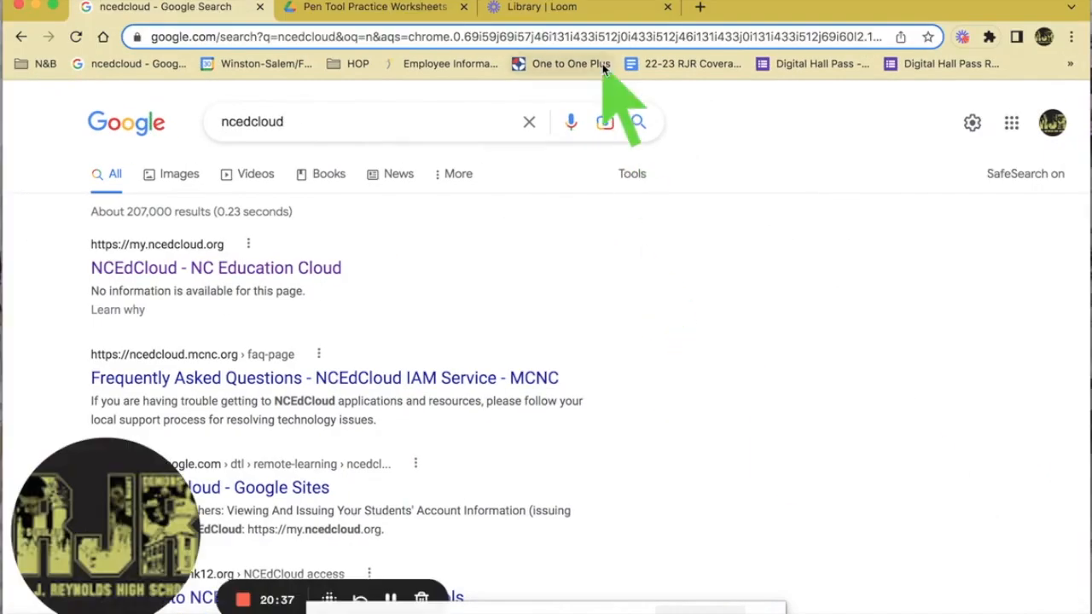
Switch to Google Drive in the browser and view 2.jpg from Digital Design 1 > Pen Tool Practice Worksheets.
left_click(387, 15)
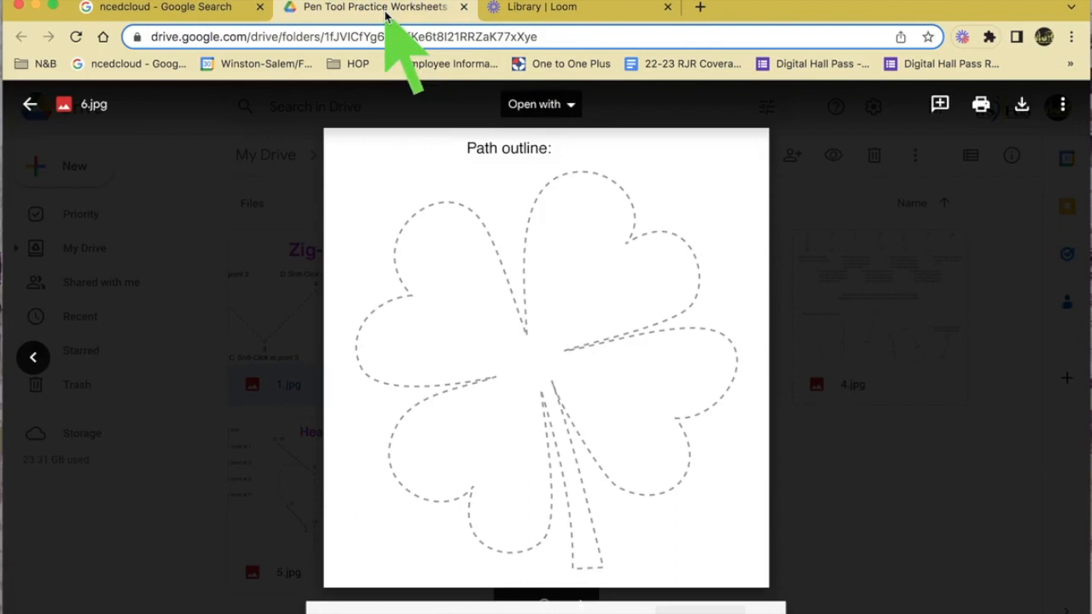
double_click(29, 104)
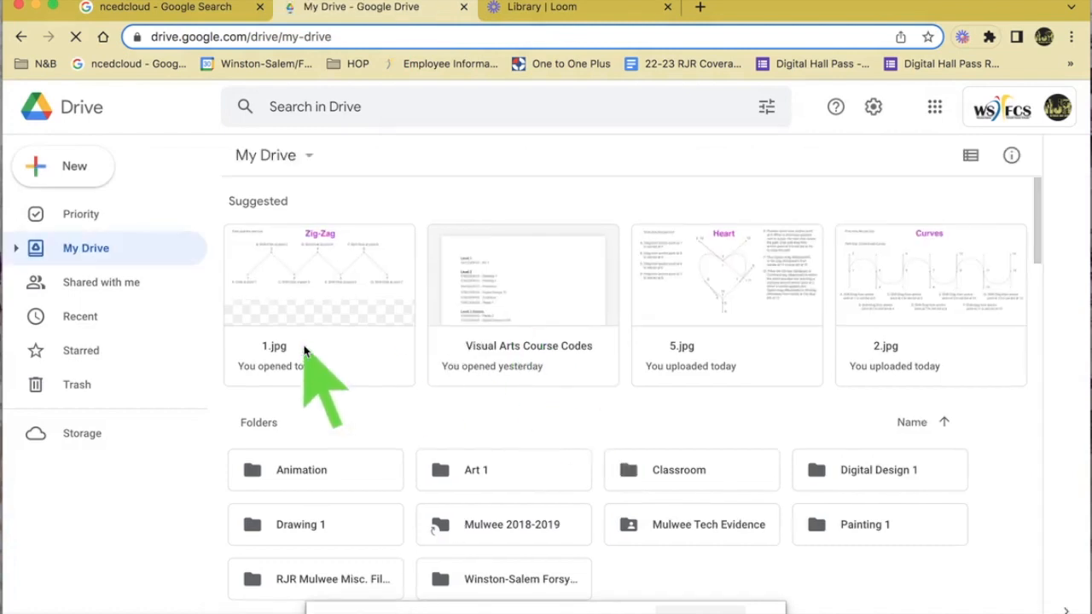
double_click(829, 476)
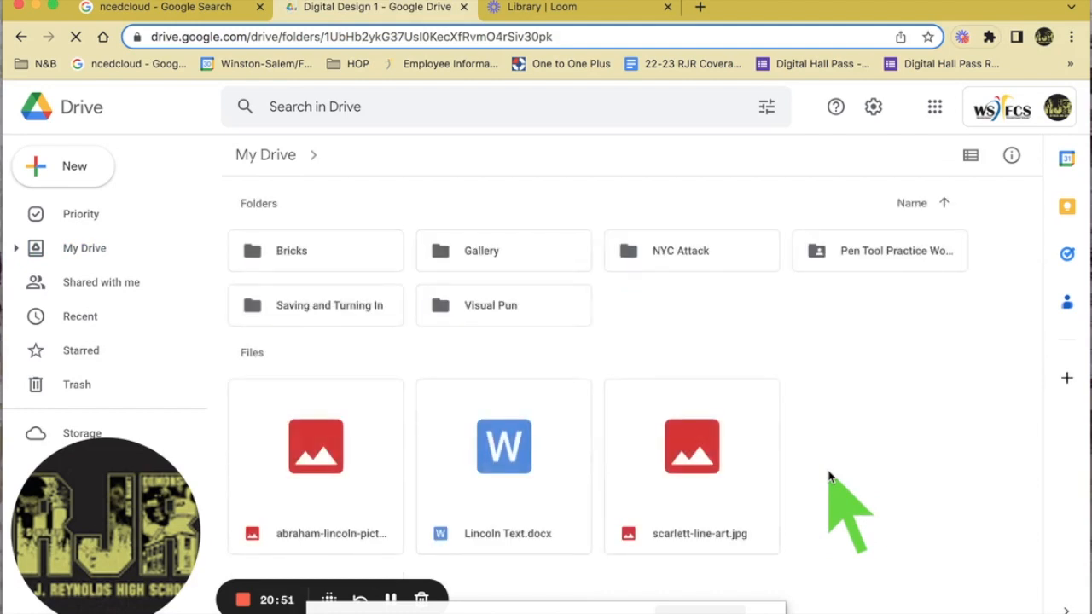
left_click(872, 256)
double_click(872, 256)
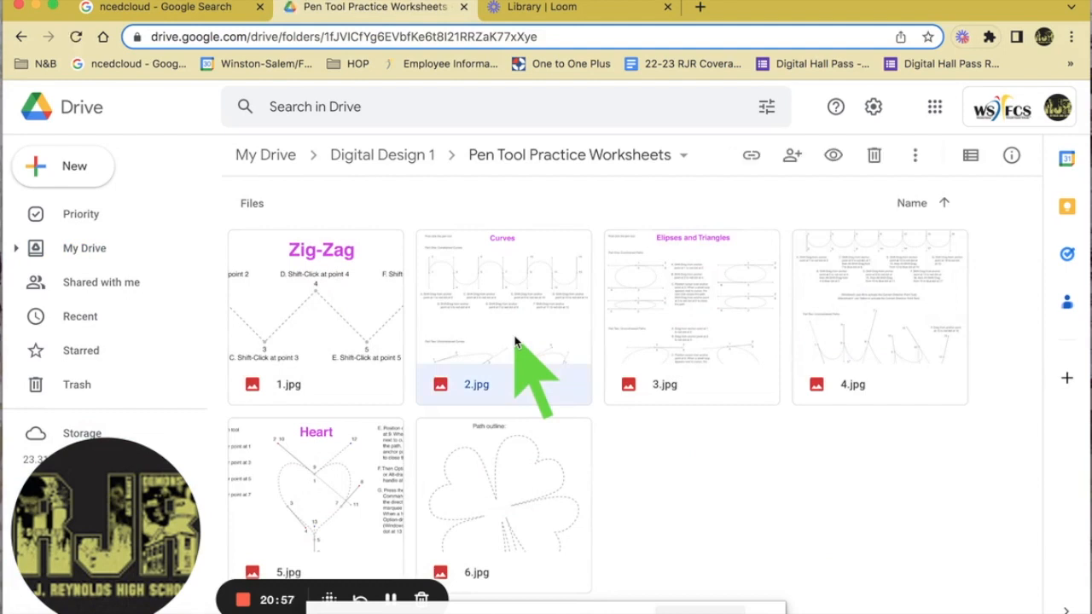
double_click(514, 342)
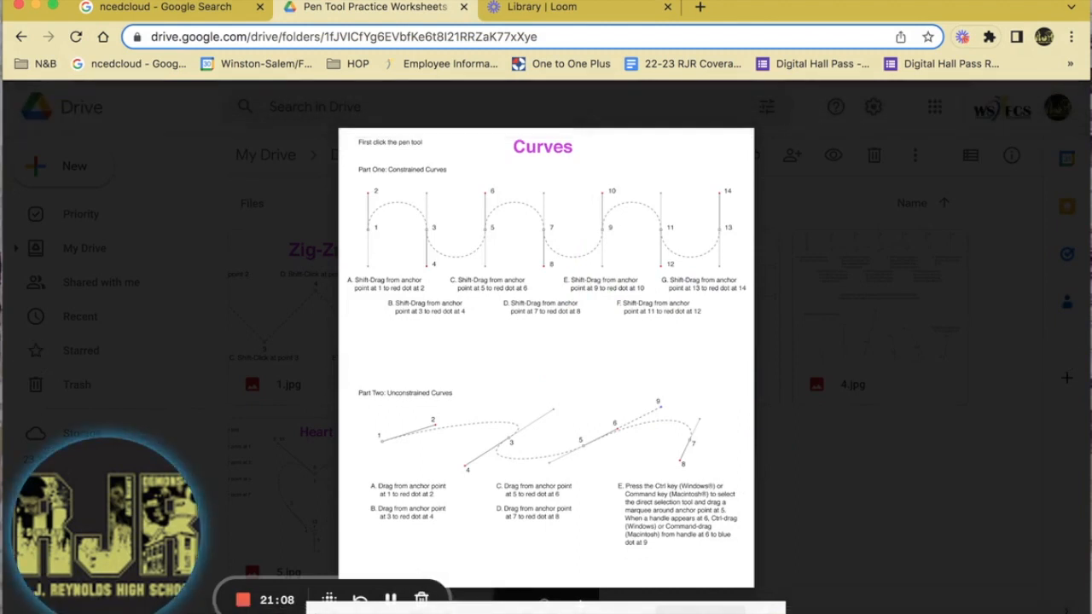
Switch to Illustrator, start opening a file, and browse from Dropbox to RJR > Curriculum > Courses > Digital Design 1.
left_click(487, 611)
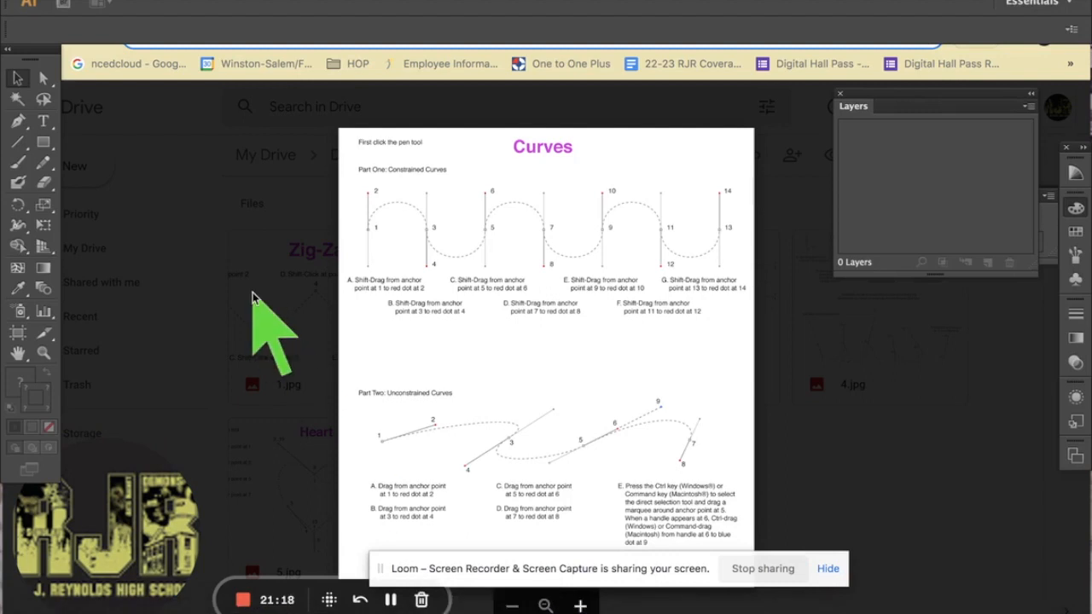
left_click(138, 2)
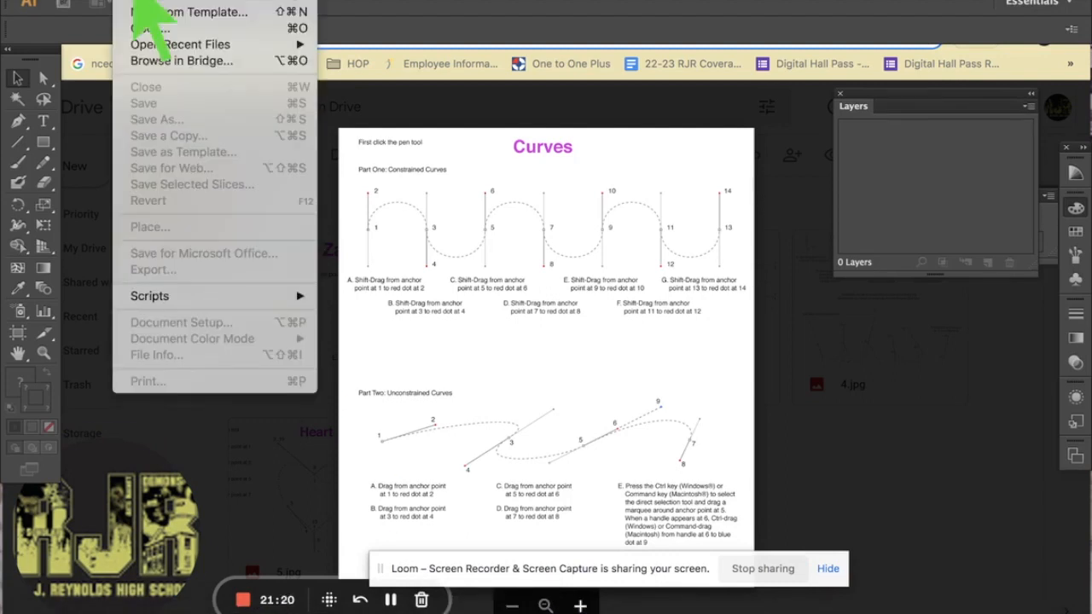
left_click(143, 32)
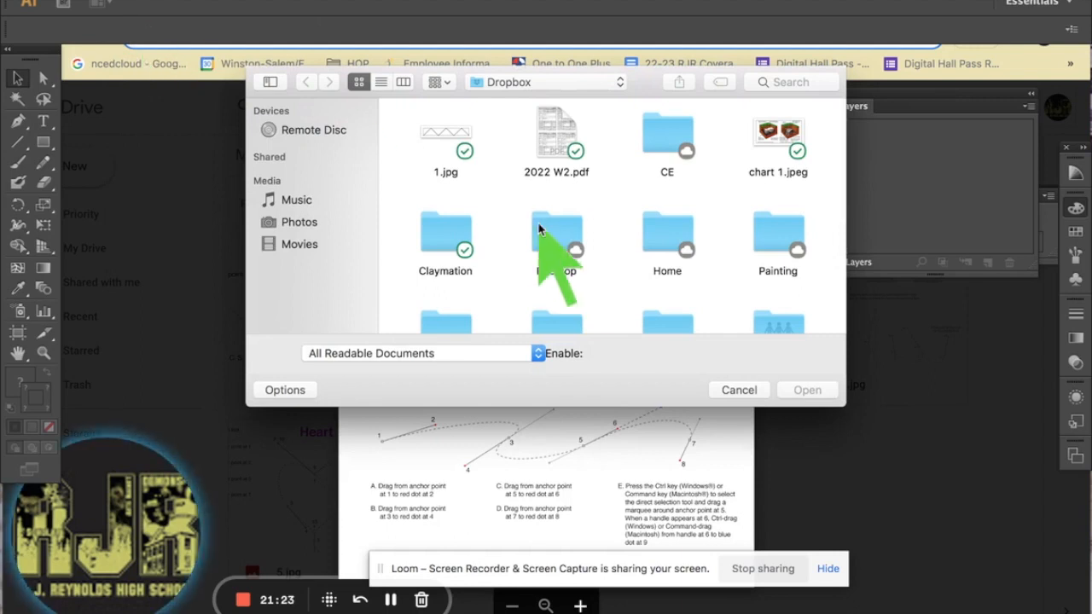
scroll(539, 229, "down", 3)
scroll(538, 224, "down", 2)
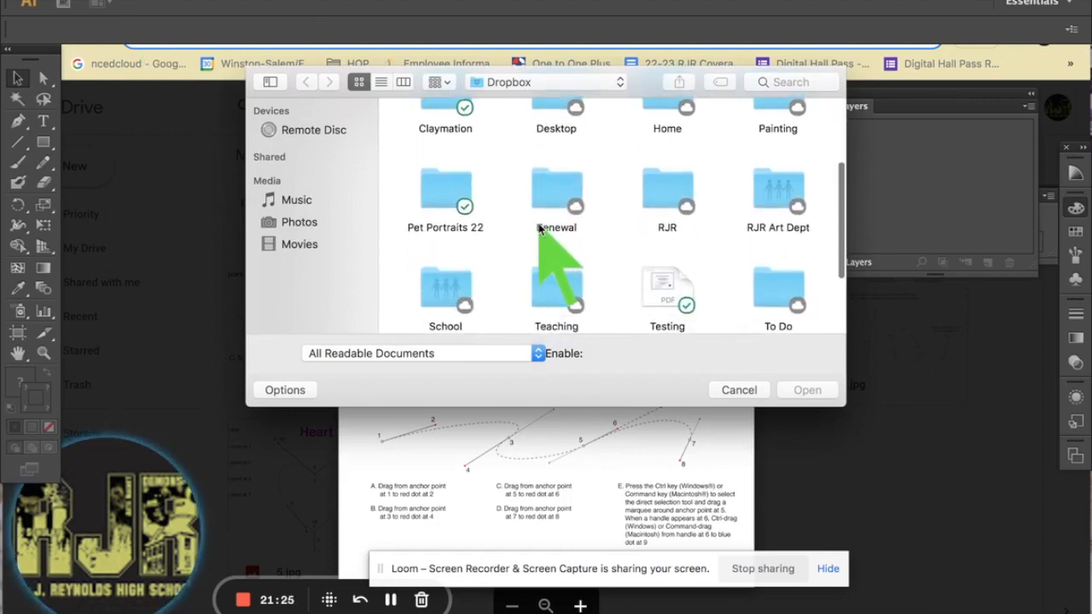
double_click(674, 149)
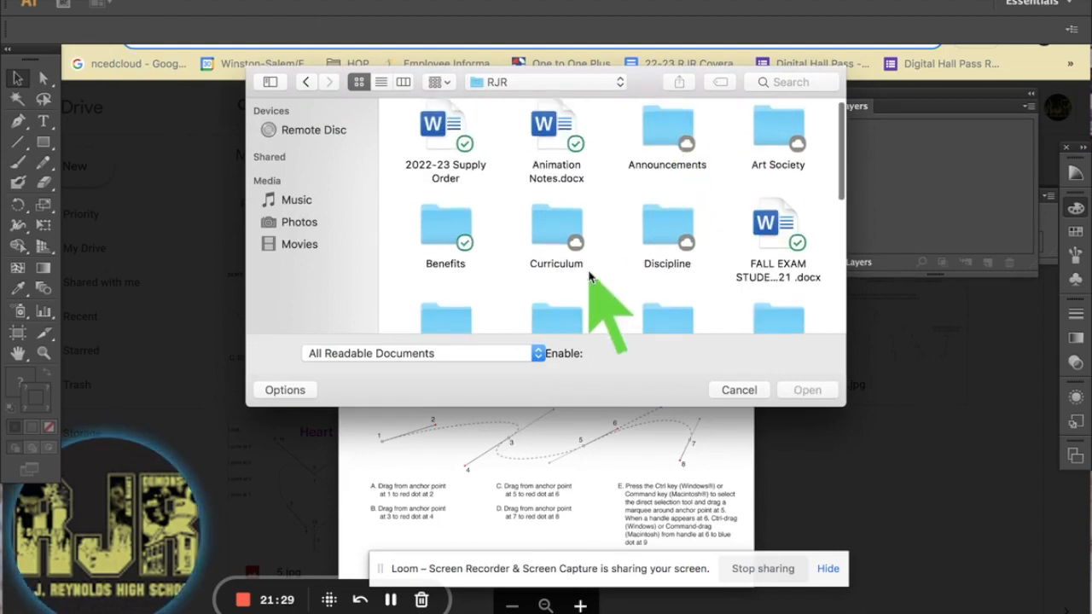
scroll(593, 282, "down", 2)
left_click(549, 197)
double_click(548, 196)
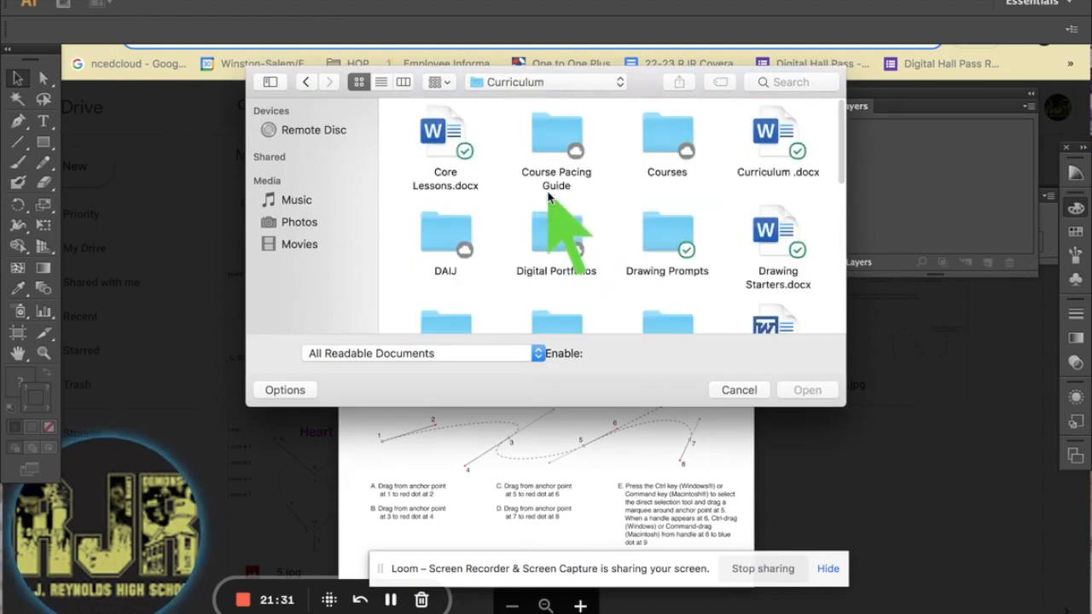
left_click(646, 127)
double_click(645, 127)
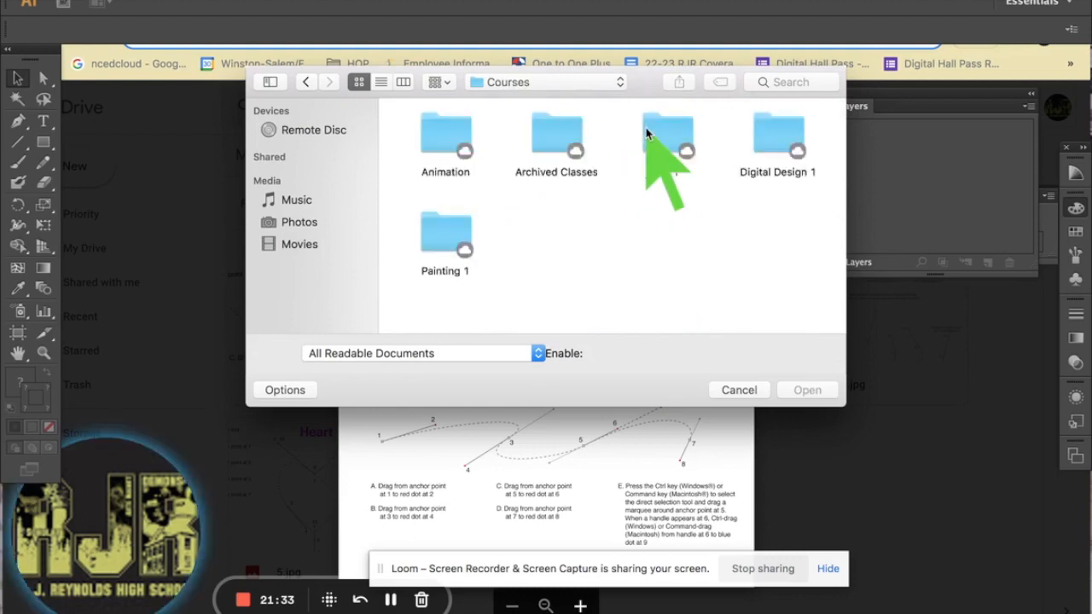
left_click(762, 155)
double_click(762, 154)
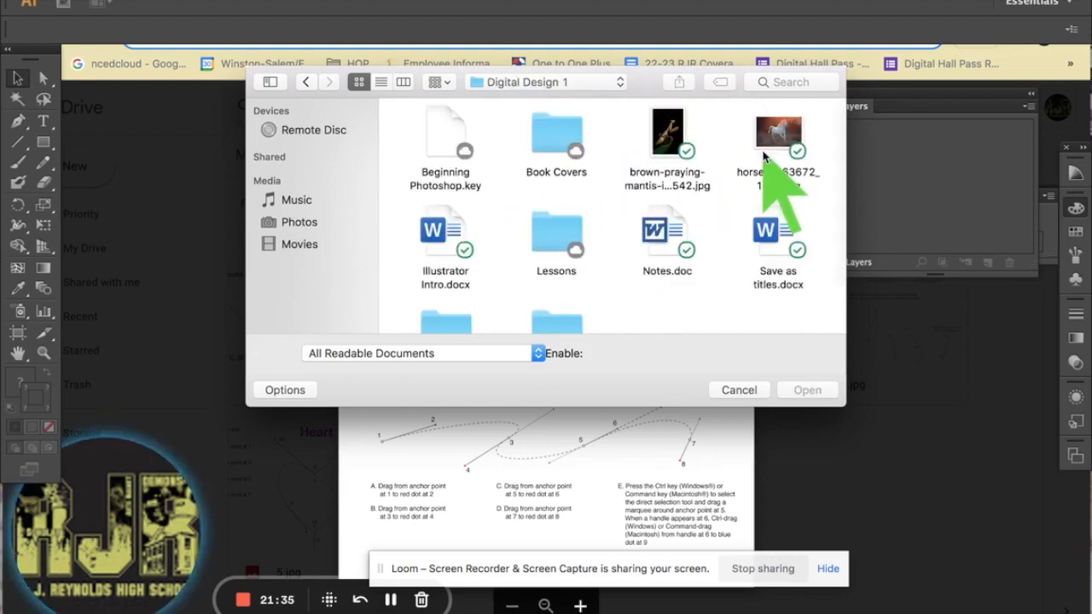
Open 2.jpg from Lessons > 14 Illustrator > Pen Tool Practice Worksheets.
scroll(687, 299, "down", 2)
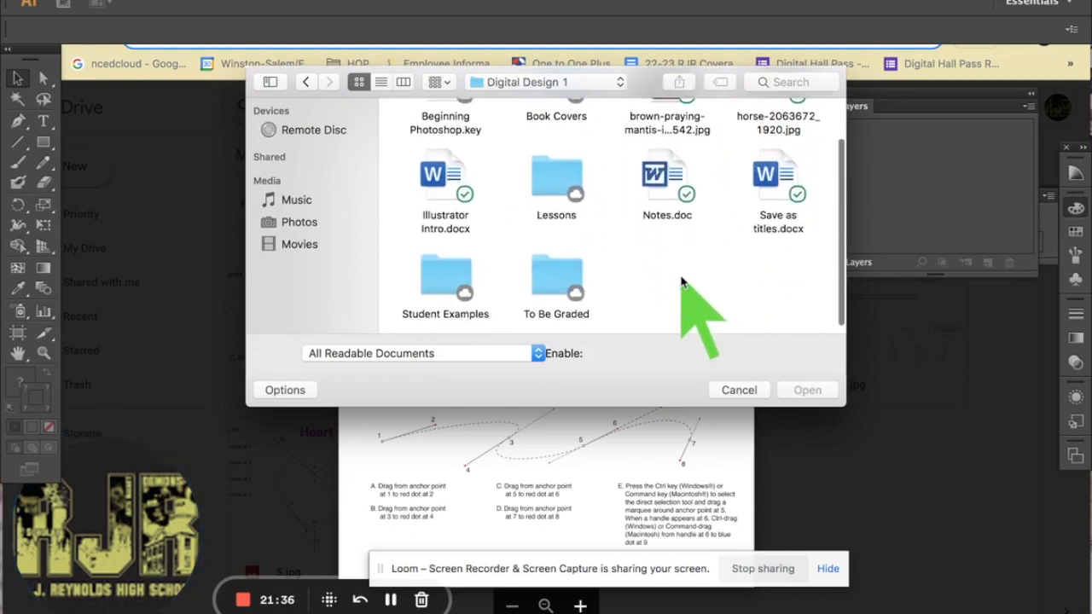
double_click(575, 208)
scroll(665, 234, "down", 5)
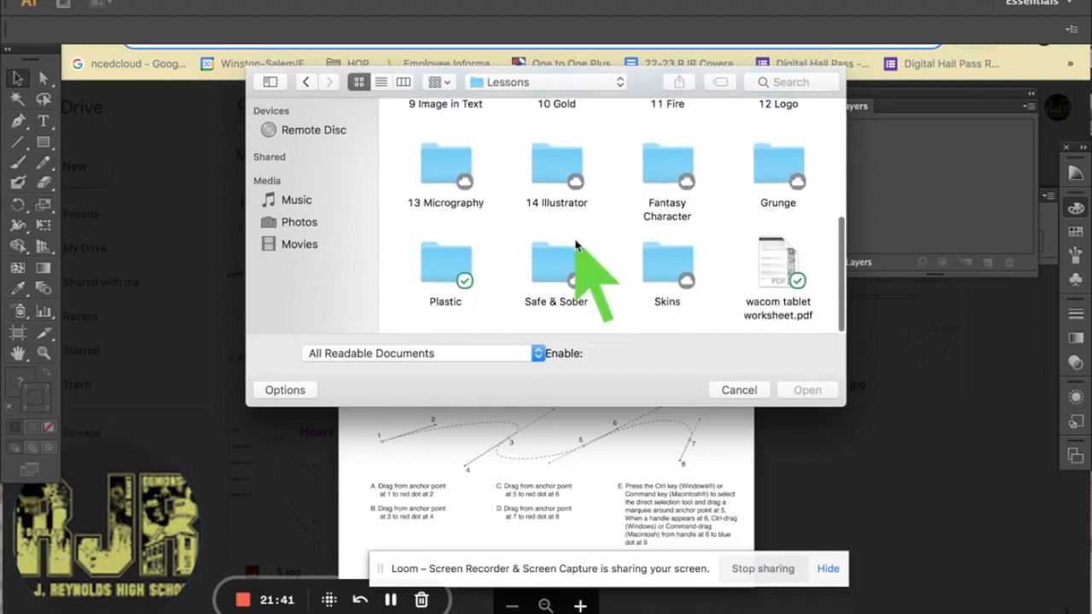
double_click(548, 167)
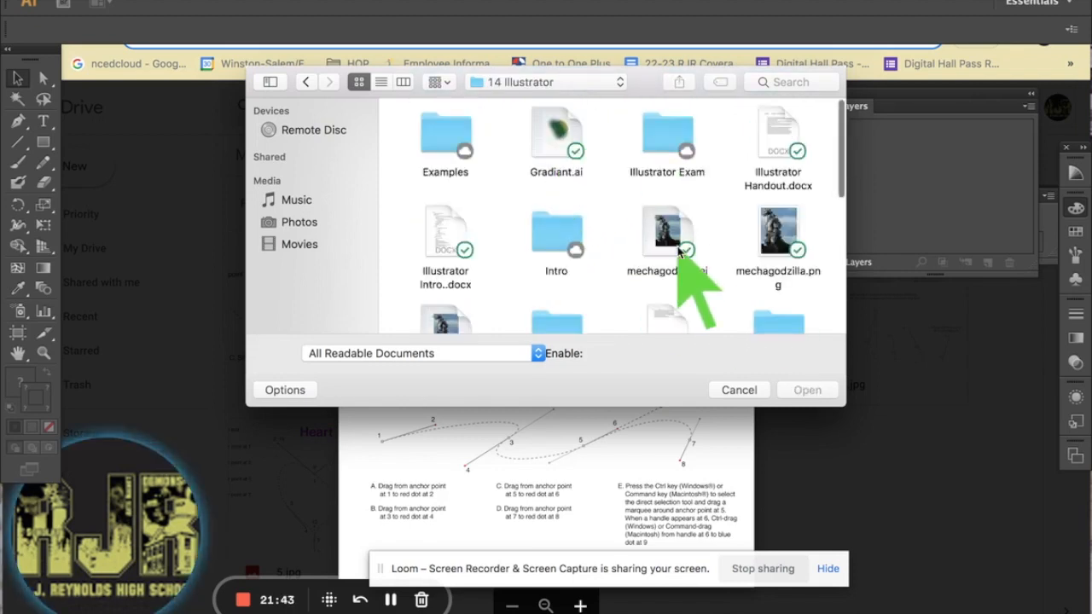
scroll(683, 239, "down", 5)
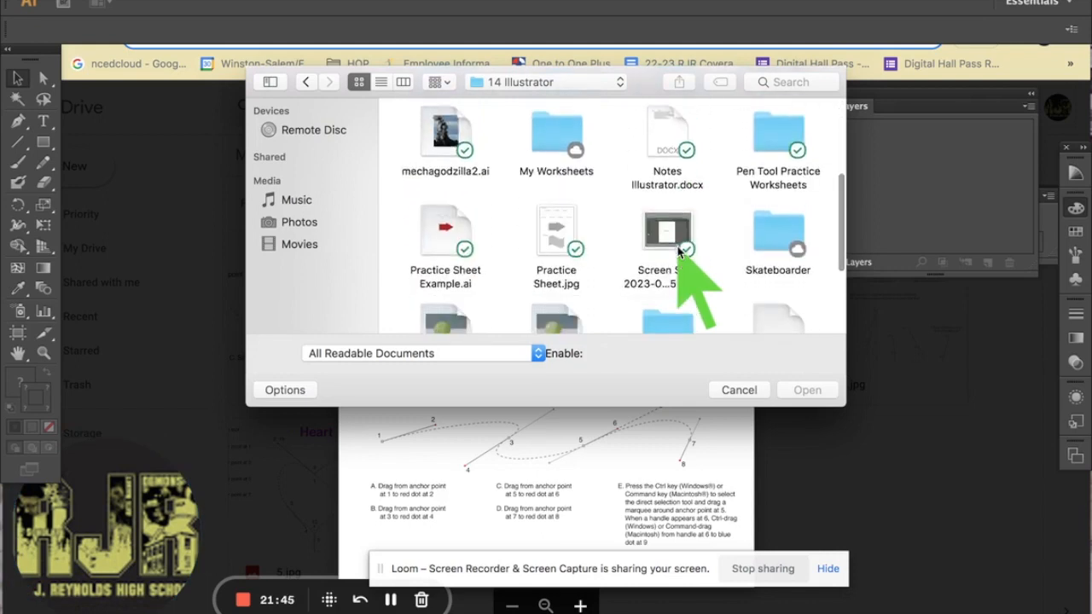
double_click(776, 142)
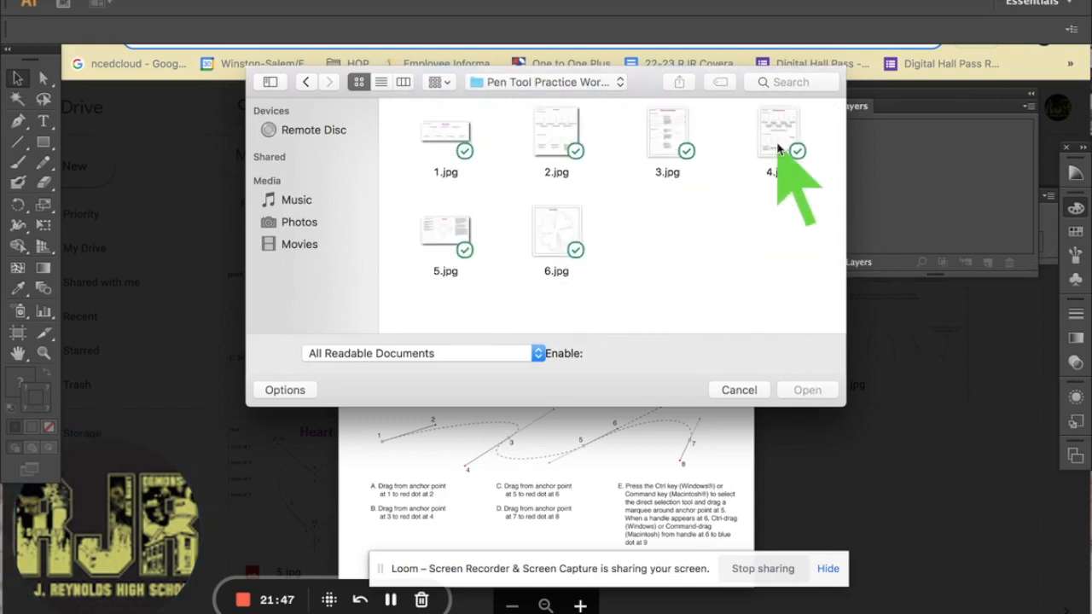
left_click(552, 132)
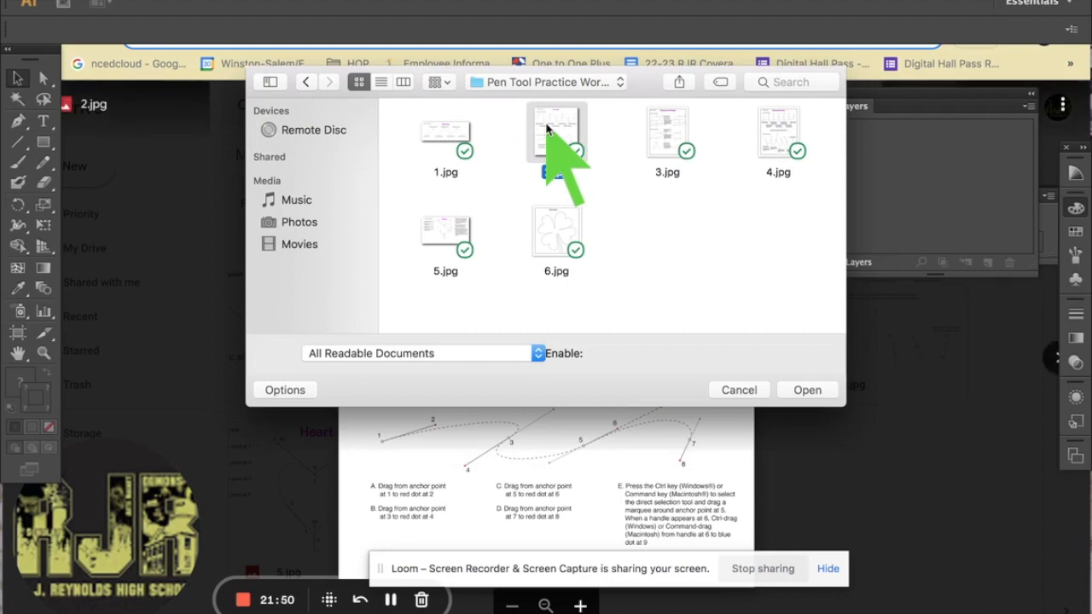
double_click(547, 128)
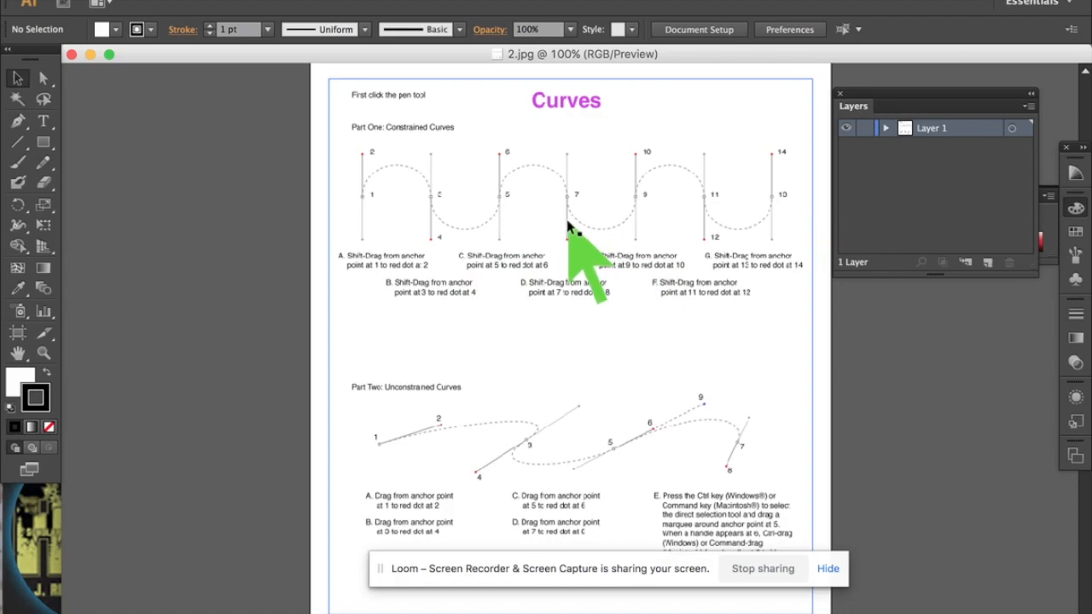
Turn Layer 1 into a template with images dimmed to 50%, and add a new layer above it.
double_click(963, 129)
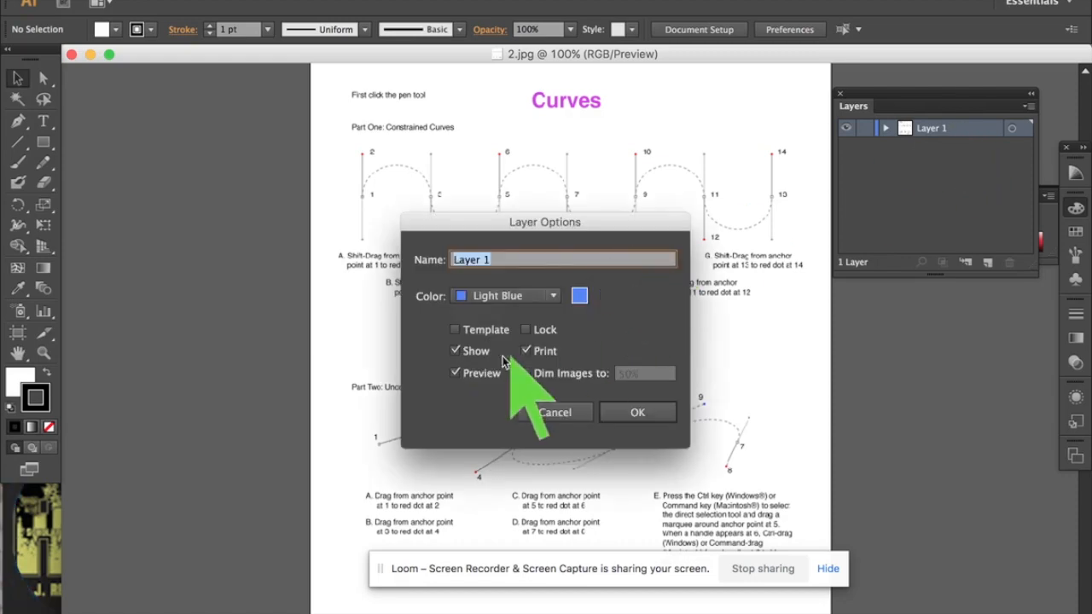
left_click(455, 330)
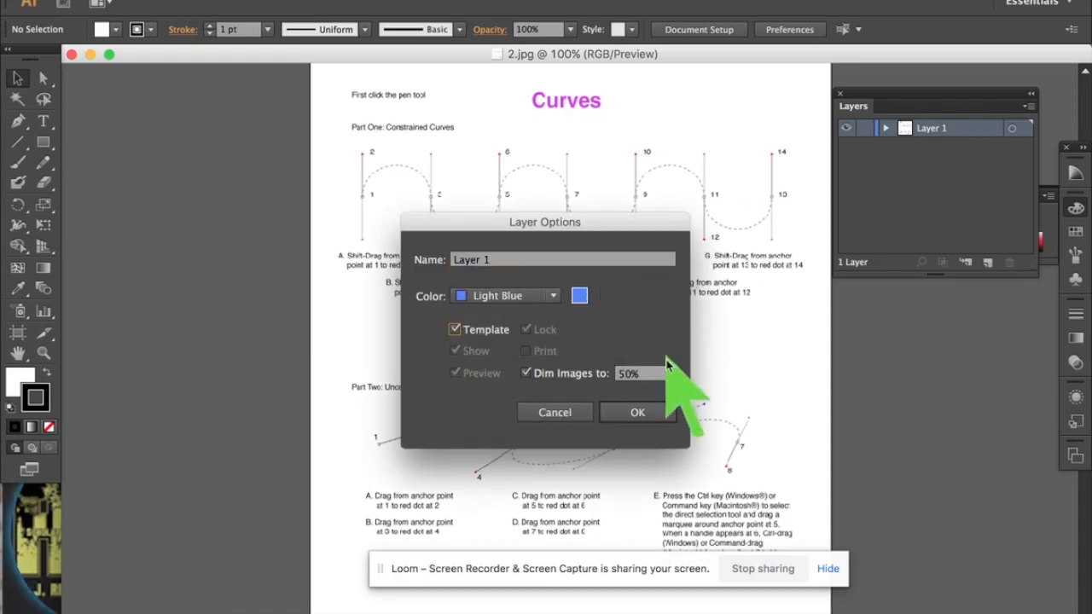
left_click(652, 415)
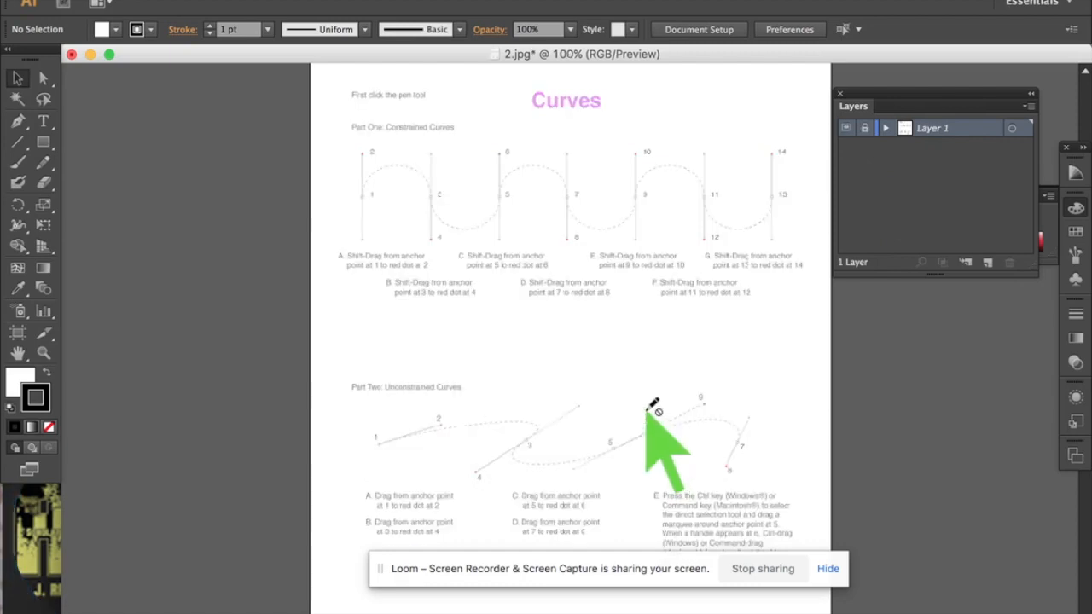
left_click(987, 263)
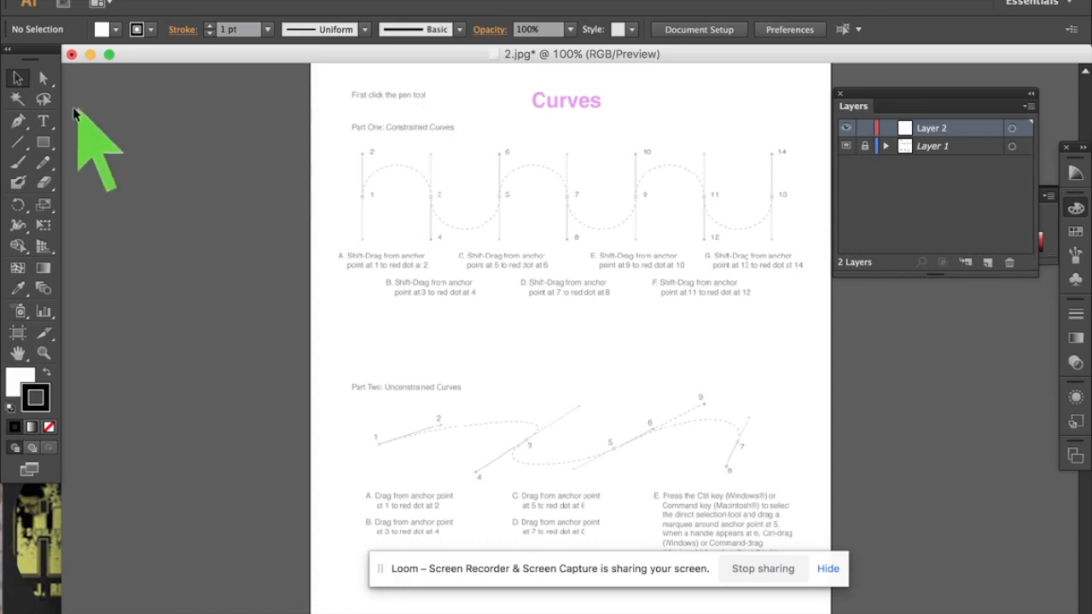
Set up the Pen tool with no fill and a 2 pt stroke.
left_click(22, 122)
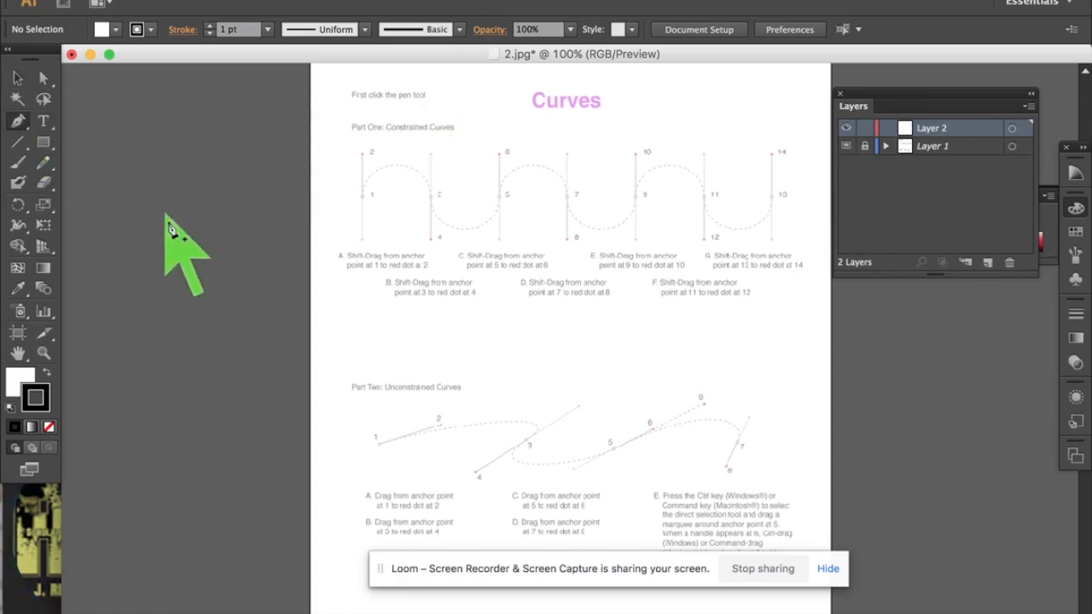
left_click(14, 382)
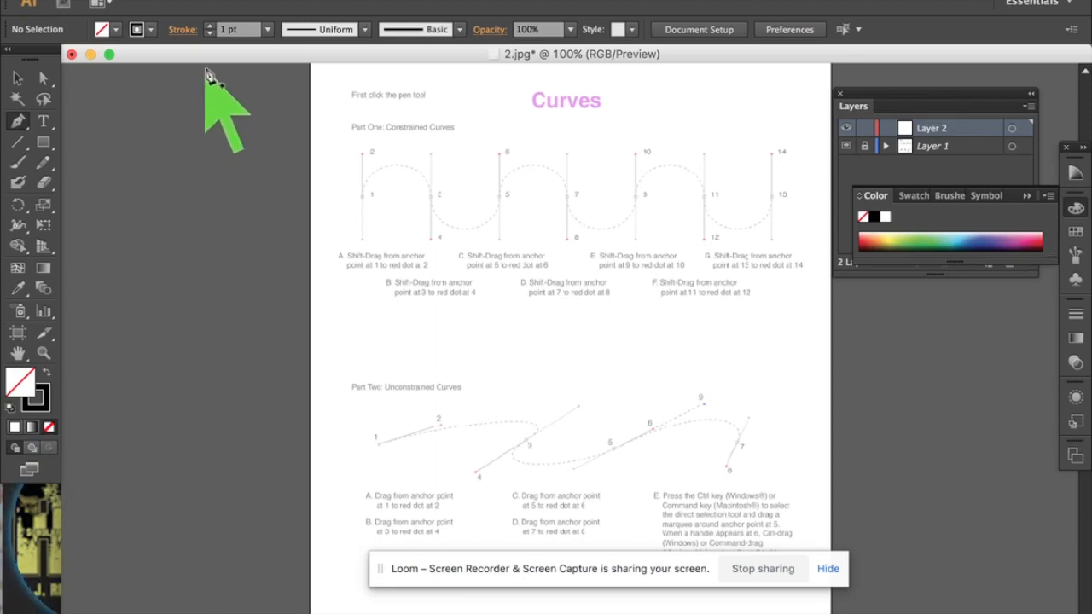
left_click(210, 26)
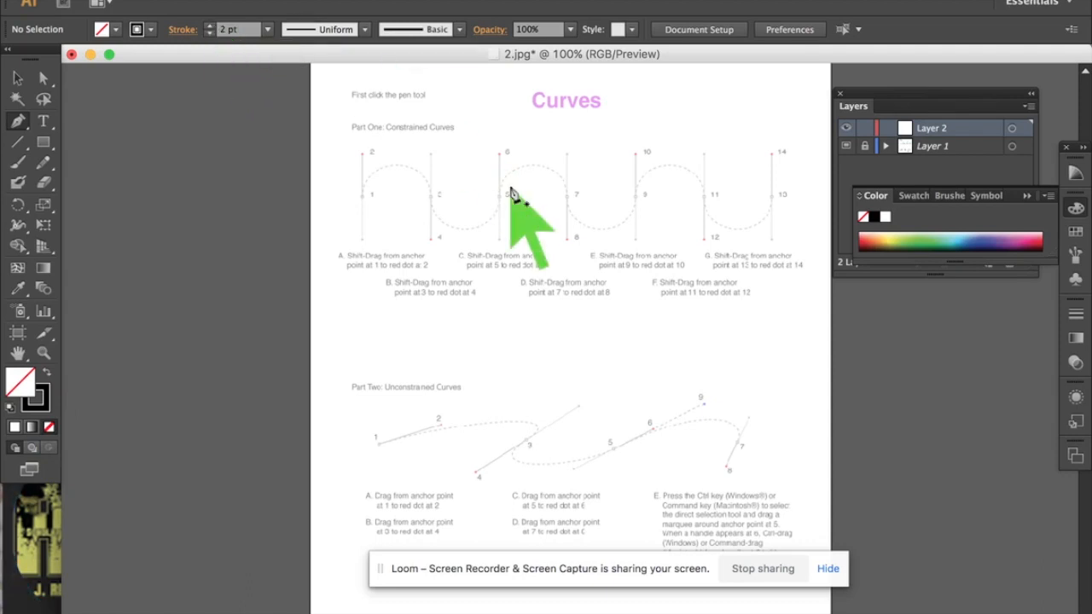
Draw the first Part One arch from anchor 1 to anchor 3, pulling constrained vertical handles to red dots 2 and 4.
key("super+plus")
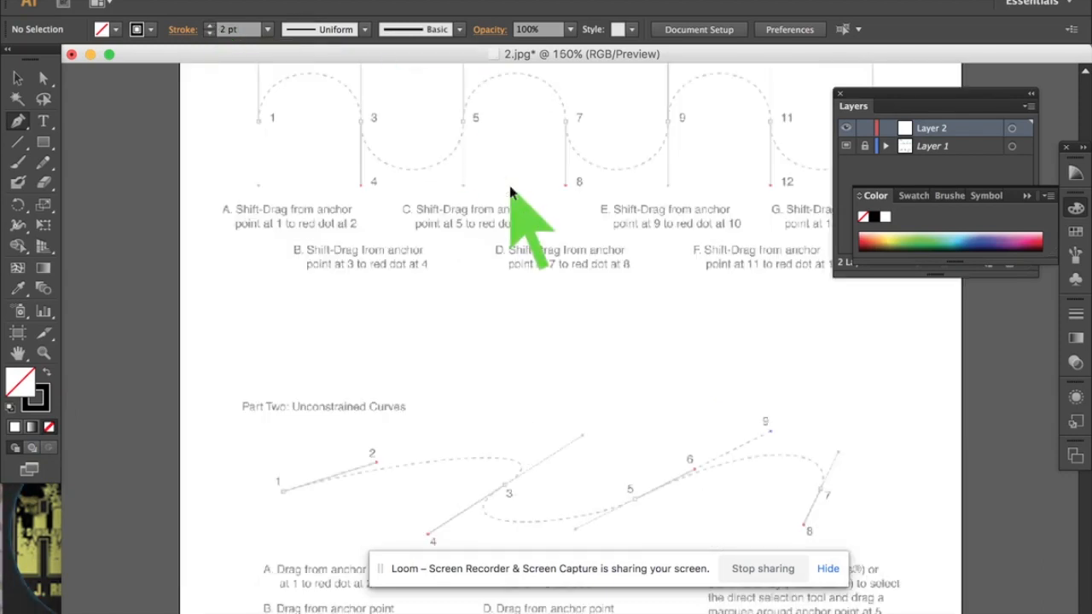
scroll(510, 192, "up", 5)
scroll(510, 192, "right", 3)
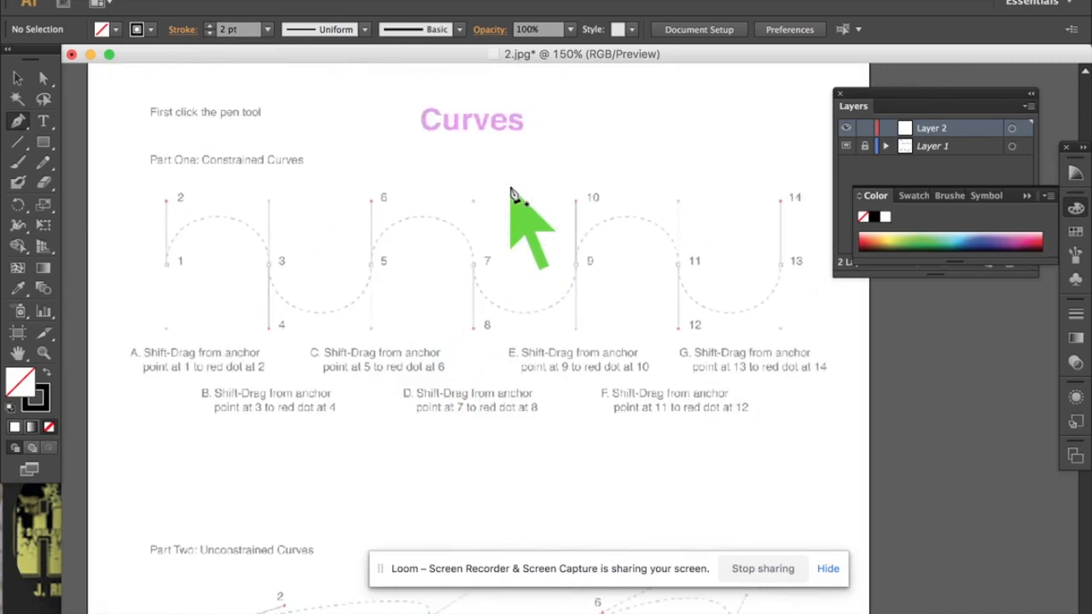
left_click(1025, 197)
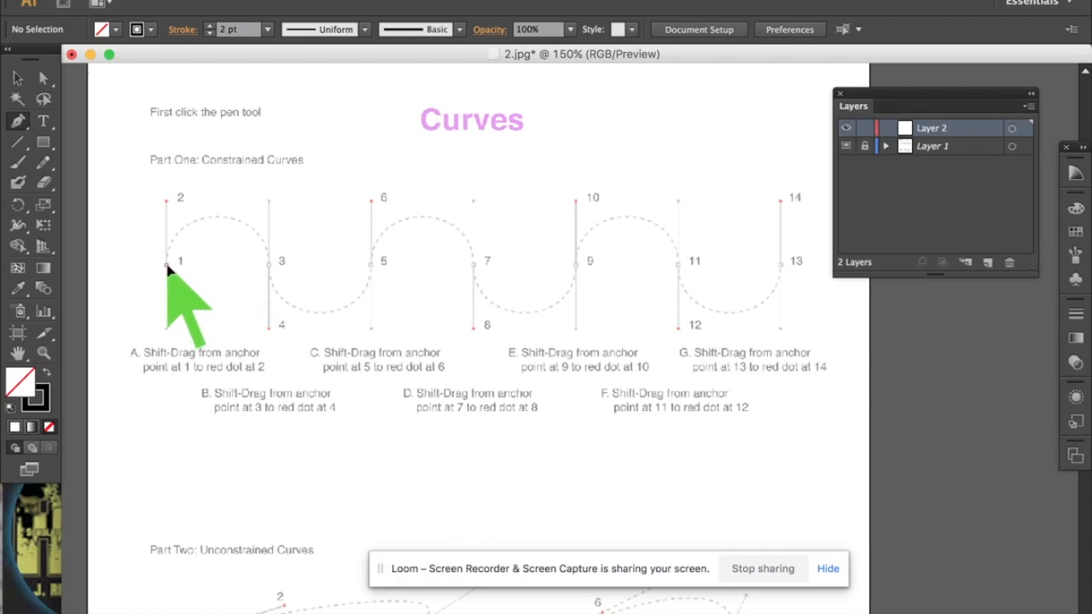
left_click_drag(166, 255, 167, 205)
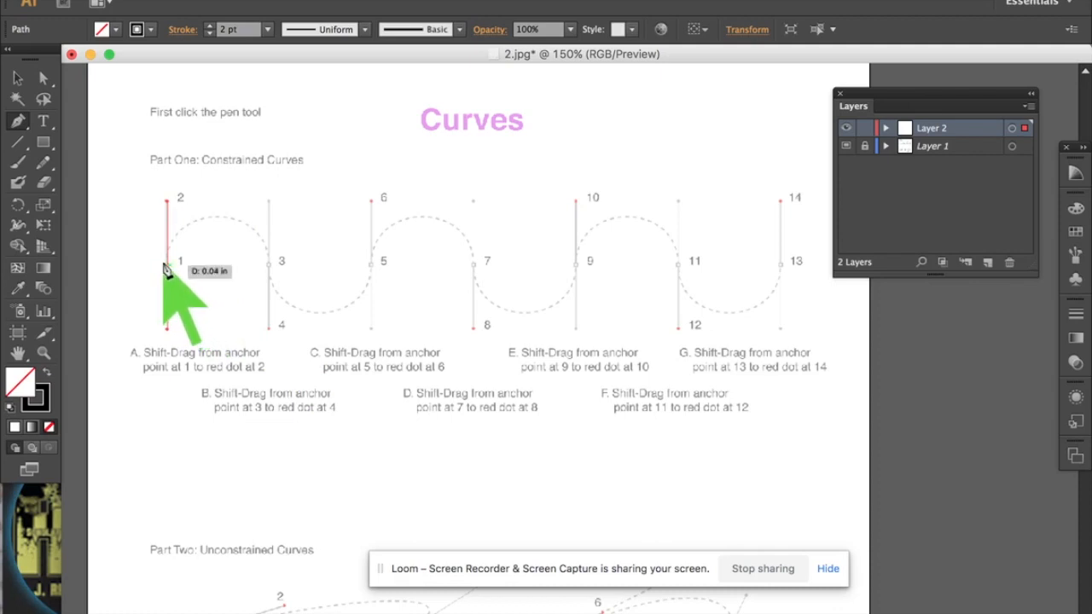
left_click_drag(170, 208, 170, 275)
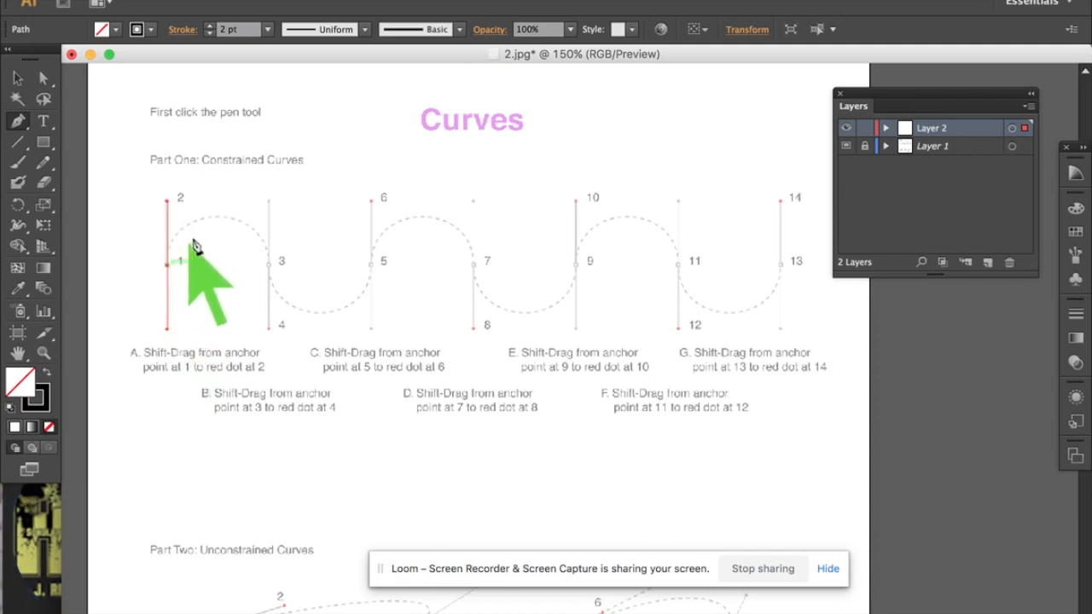
left_click(270, 268)
left_click_drag(269, 269, 267, 331)
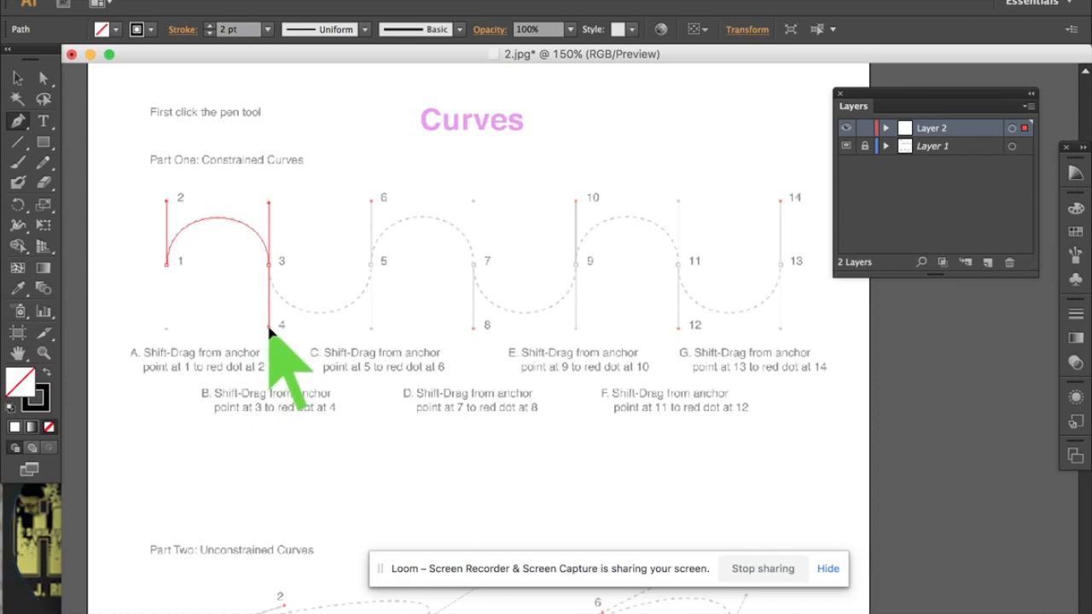
left_click_drag(268, 330, 271, 332)
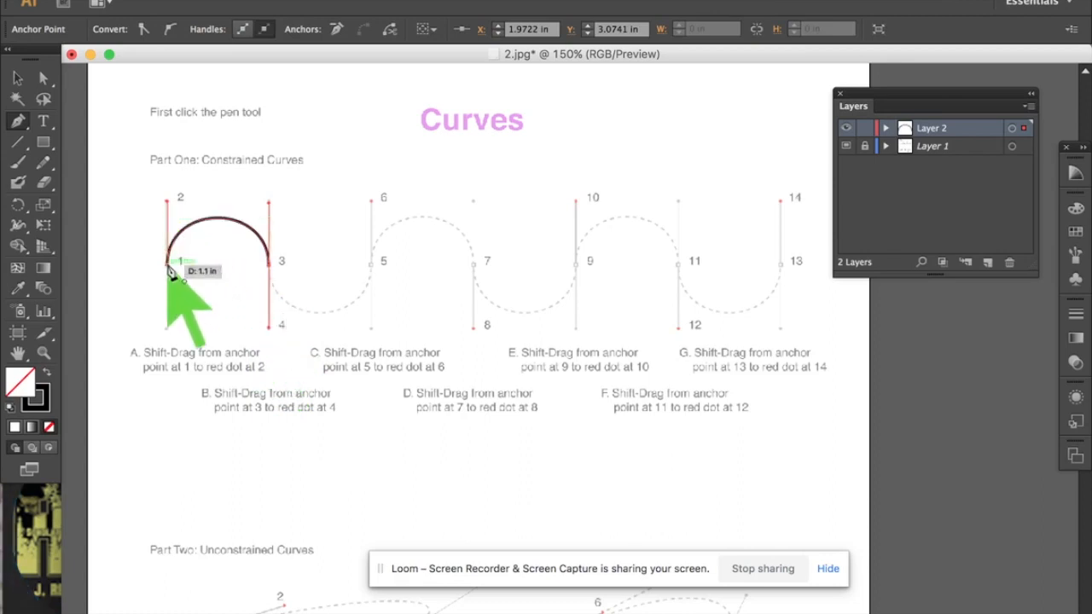
left_click_drag(168, 258, 182, 275)
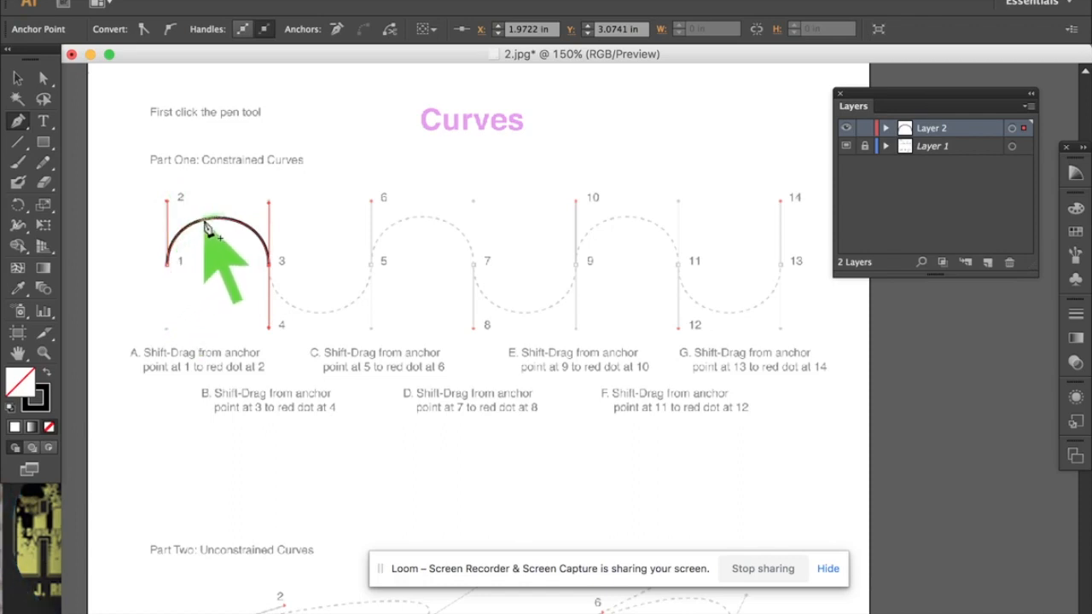
mouse_move(267, 258)
left_mouse_down()
mouse_move(273, 332)
mouse_move(269, 251)
left_mouse_up()
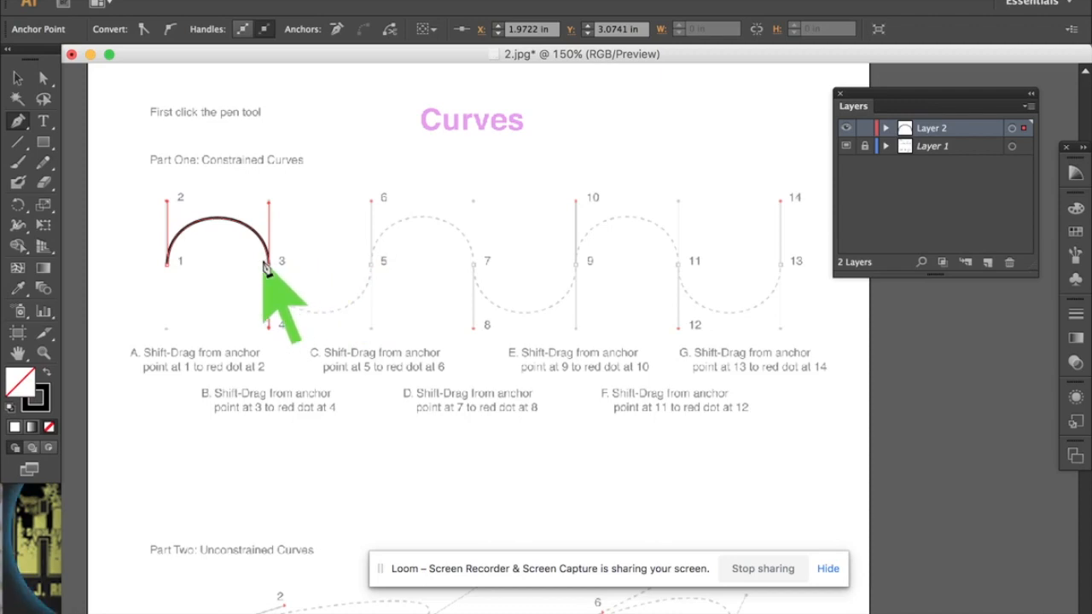
left_click_drag(270, 283, 270, 329)
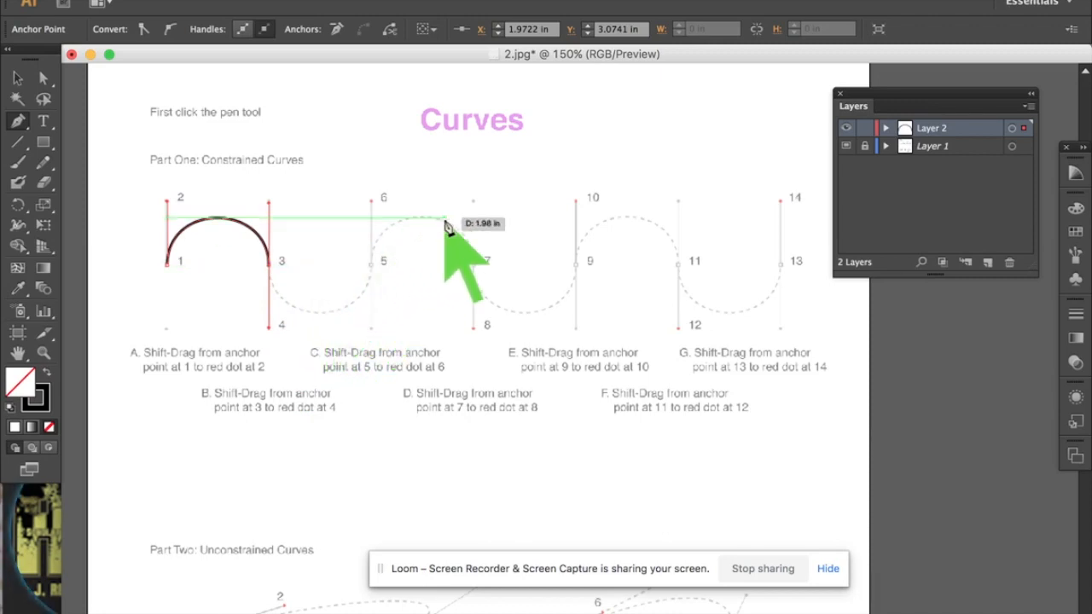
Continue the constrained curve through anchors 5 and 7, pulling vertical handles to red dots 6 and 8.
left_click(373, 270)
left_click_drag(373, 269, 373, 201)
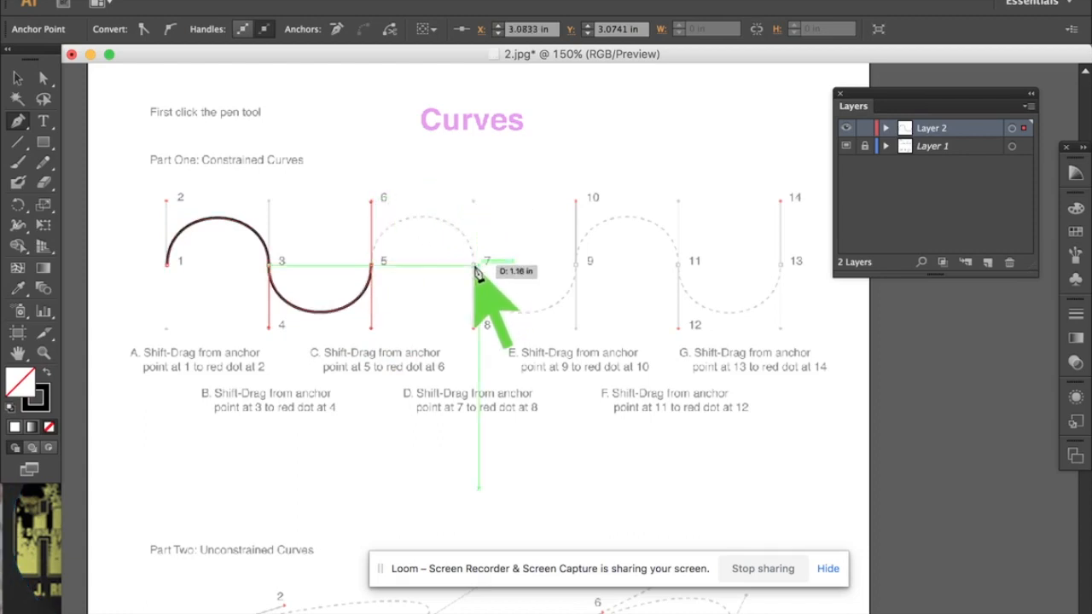
left_click_drag(475, 270, 476, 338)
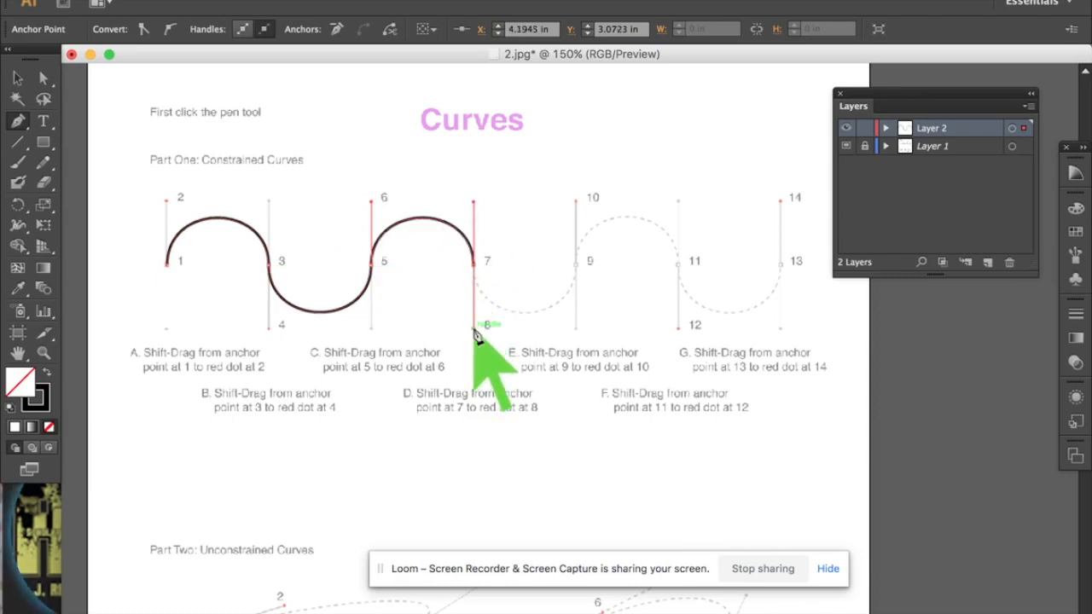
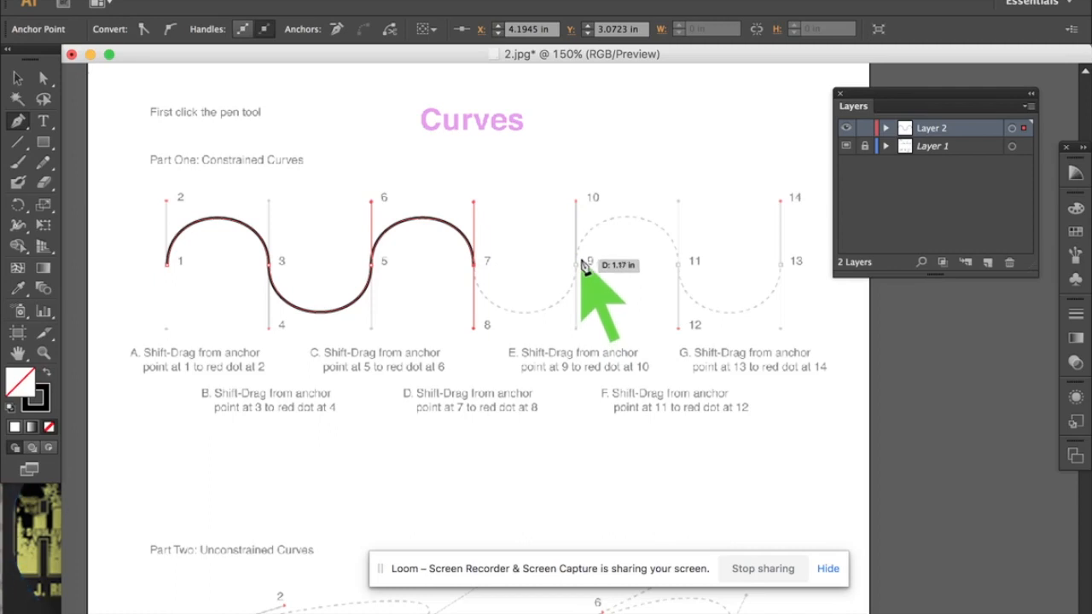
Continue the curve to anchor 9, pulling its handle toward red dot 10, and nudge the new anchor left to X 5.1667 in.
left_click(583, 264)
left_click_drag(583, 265, 570, 195)
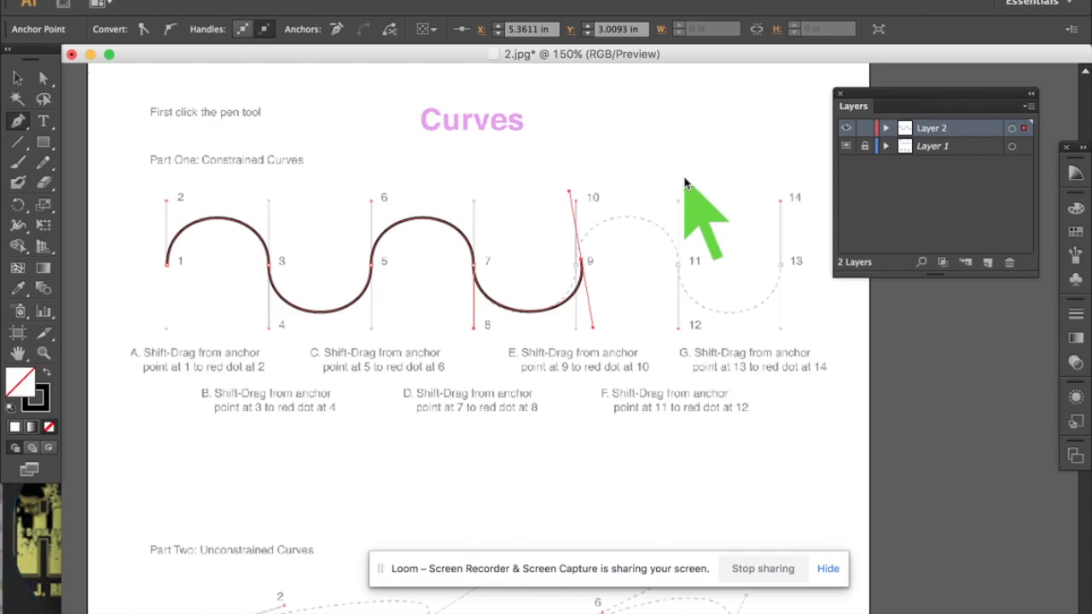
key("Left")
key("Left")
key("Left")
key("Left")
key("Left")
key("Left")
key("Left")
key("Left")
key("Left")
key("Left")
key("Left")
key("Left")
key("Left")
key("Left")
key("Left")
key("Left")
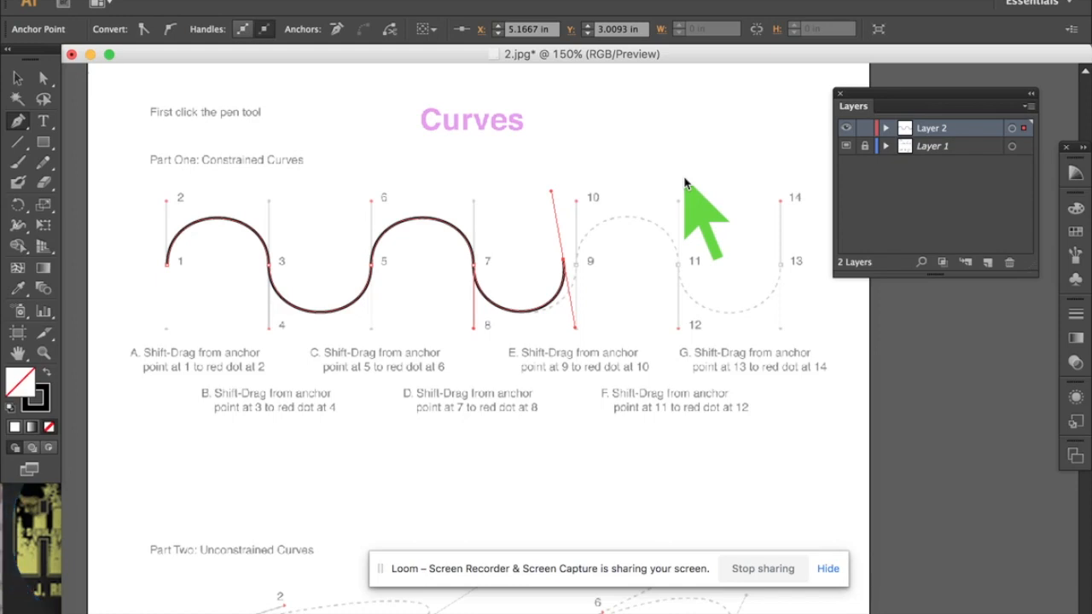
Nudge the new anchor right and down onto point 9, at X 5.3056 in and Y 3.0648 in.
key("ctrl+a")
key("ctrl+equal")
key("ctrl+equal")
key("ctrl+equal")
key("ctrl+equal")
key("ctrl+equal")
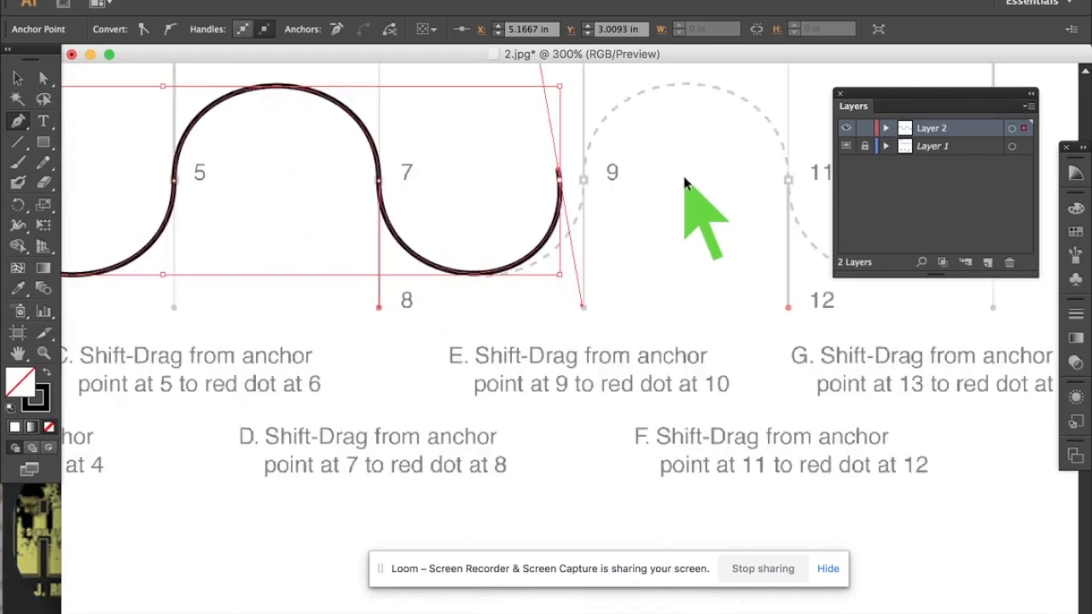
scroll(688, 186, "up", 10)
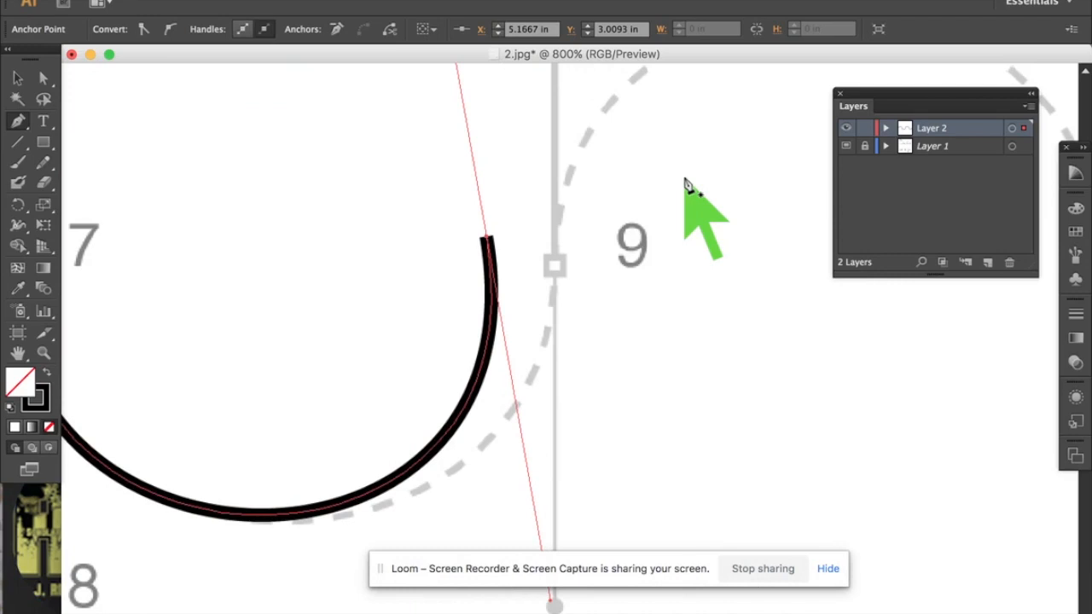
key("Right")
key("Right")
key("Right")
key("Right")
key("Right")
key("Right")
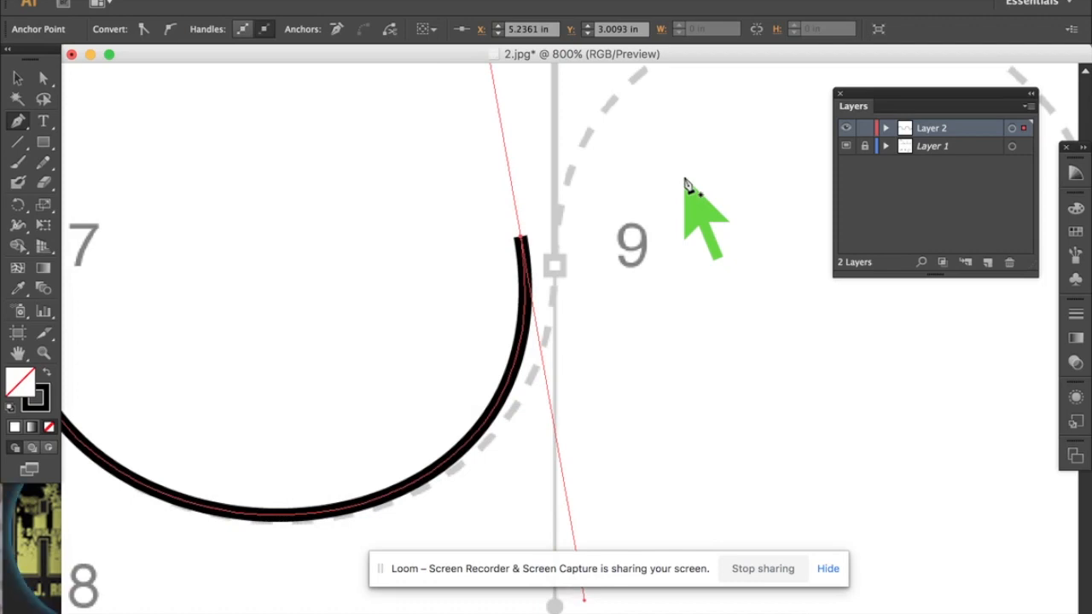
key("Right")
key("Right")
key("Right")
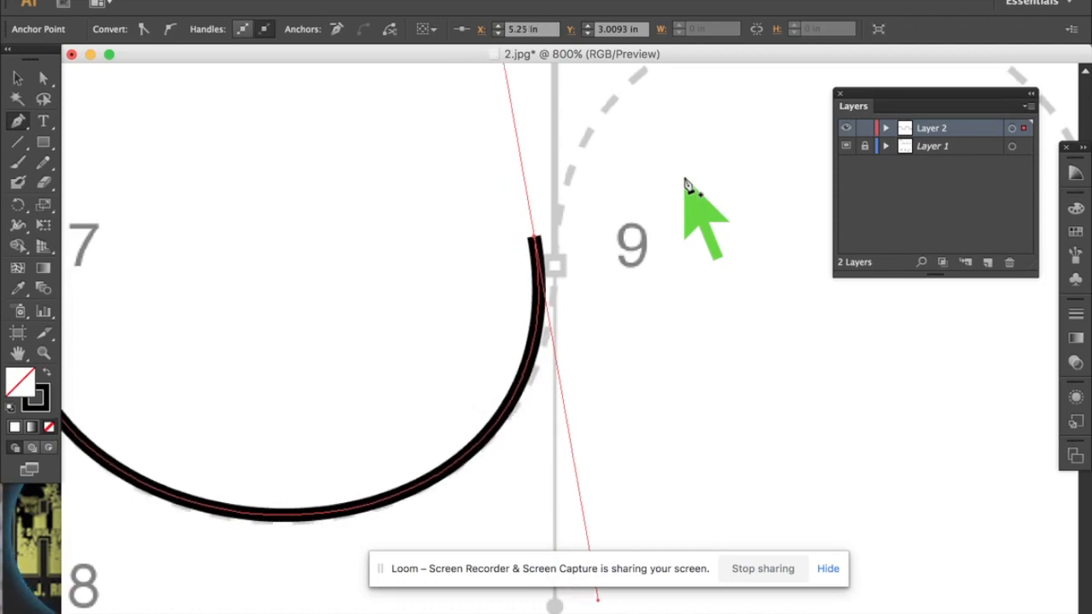
key("Right")
key("Right")
key("Right")
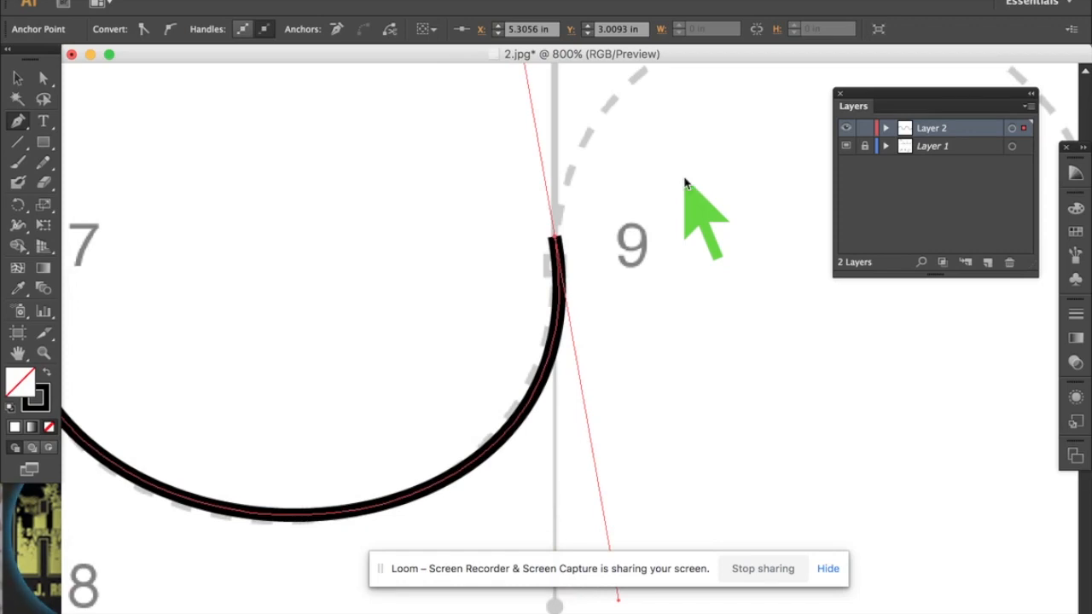
key("Down")
key("Down")
key("Down")
key("Down")
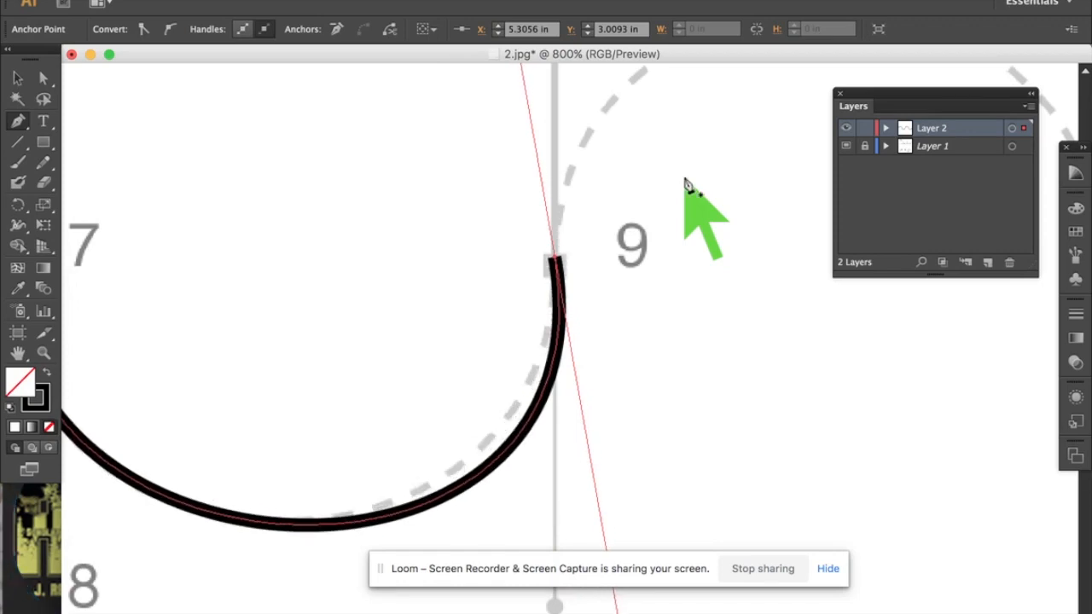
key("Down")
key("Down")
key("Down")
key("Down")
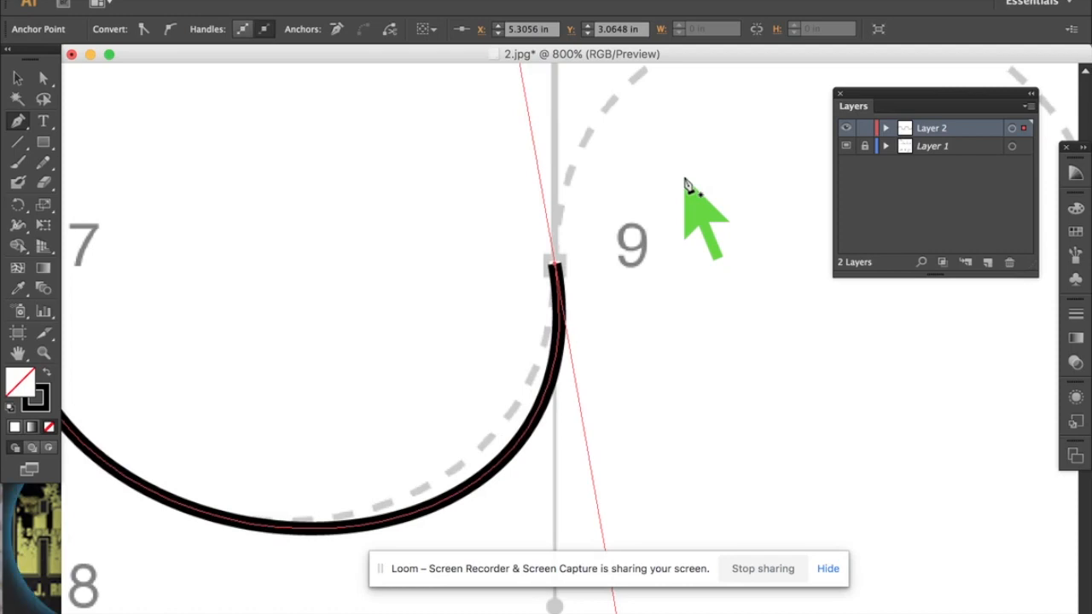
Straighten the slanted direction handle at anchor 9 to vertical so its upper end meets red dot 10.
scroll(689, 187, "up", 1)
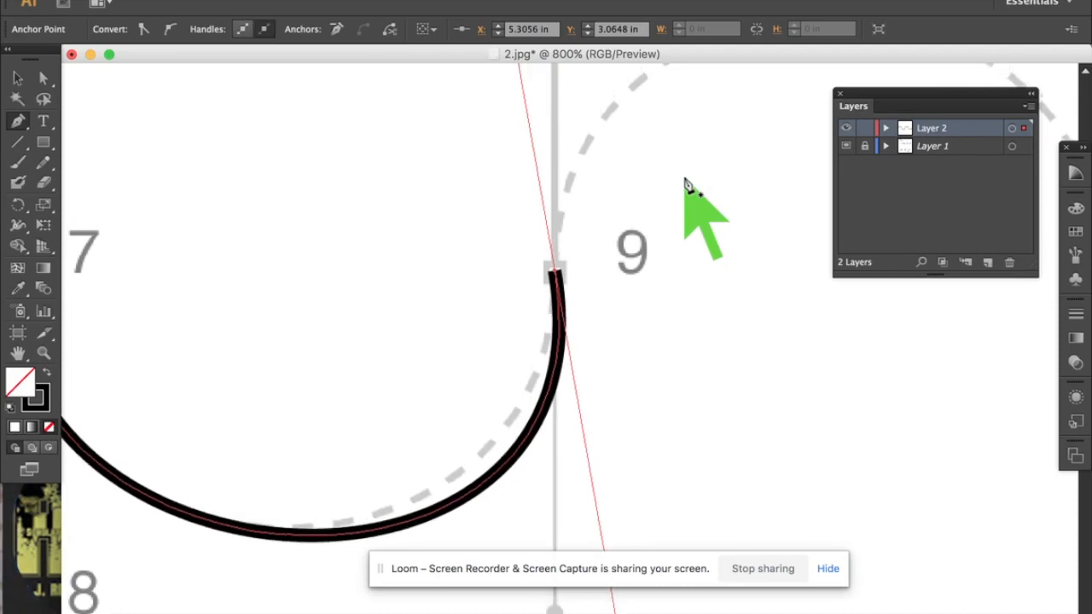
key("super+equal")
key("super+equal")
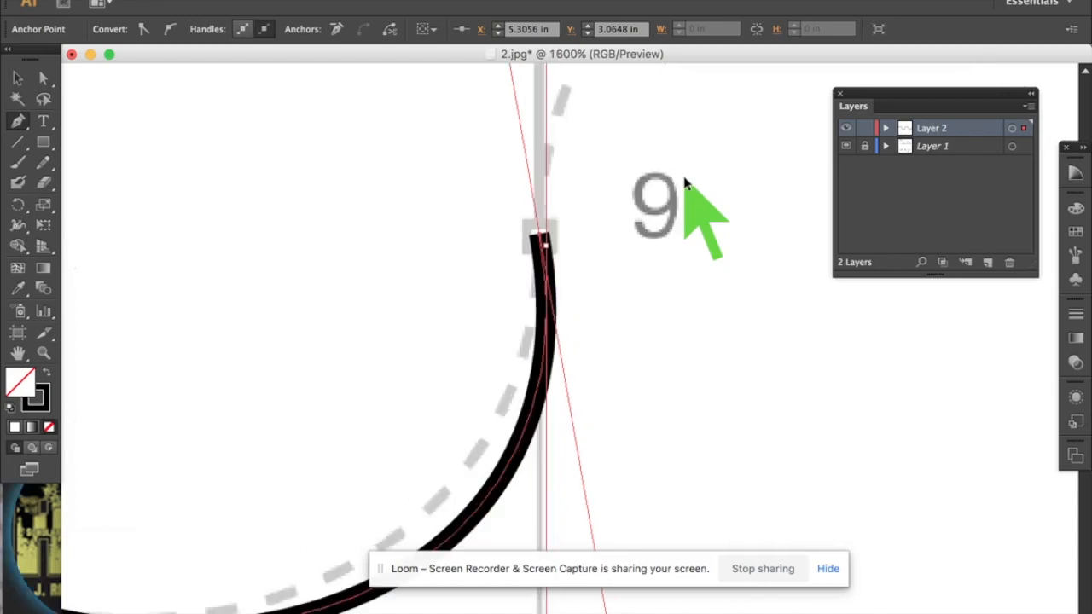
key("super+minus")
key("super+minus")
key("super+minus")
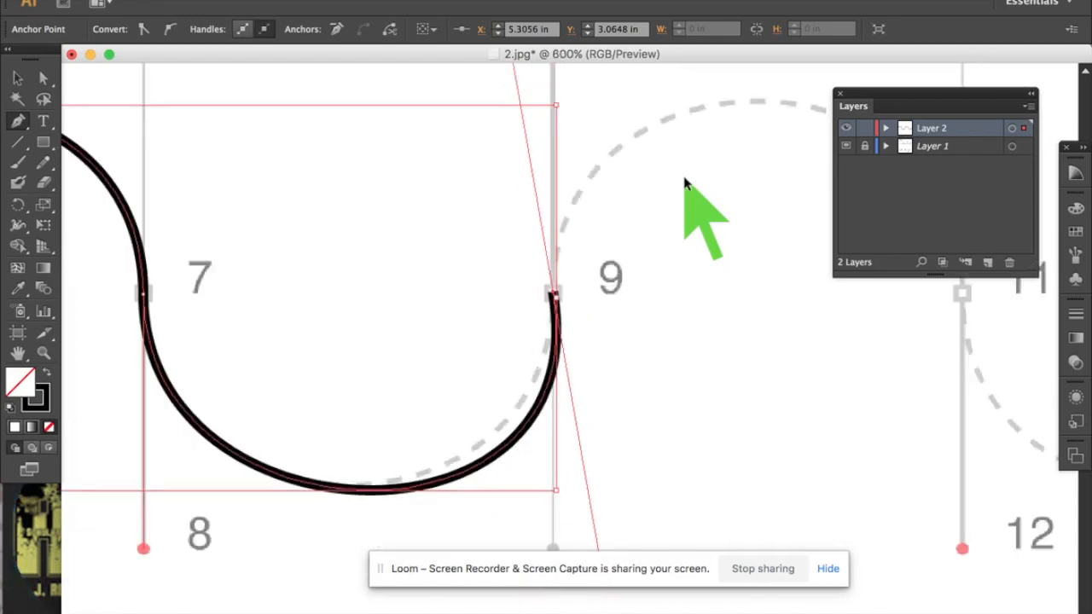
key("super+minus")
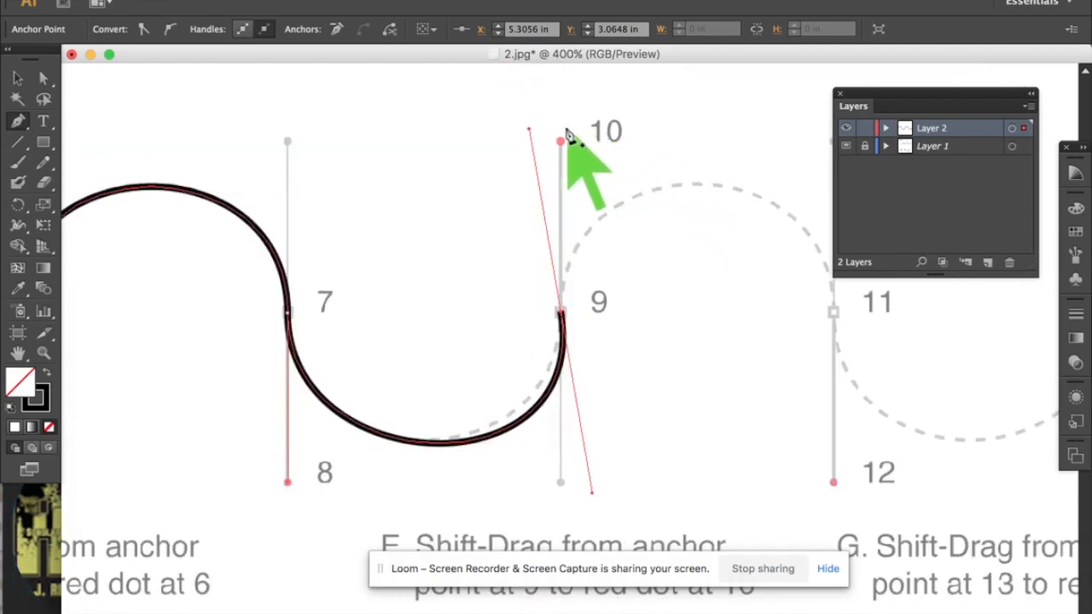
left_click(43, 80)
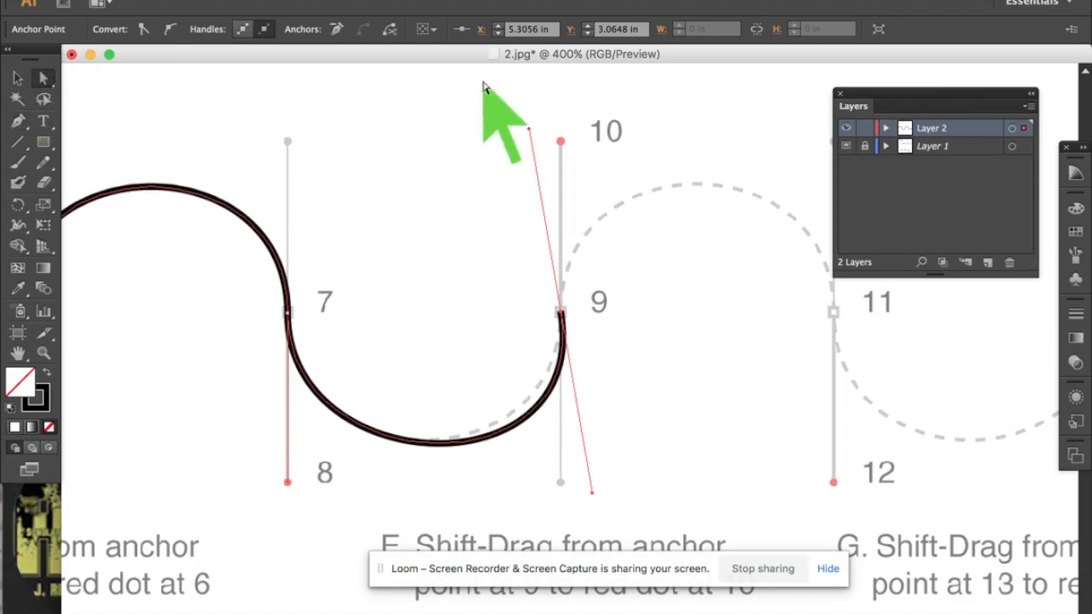
left_click_drag(532, 135, 560, 141)
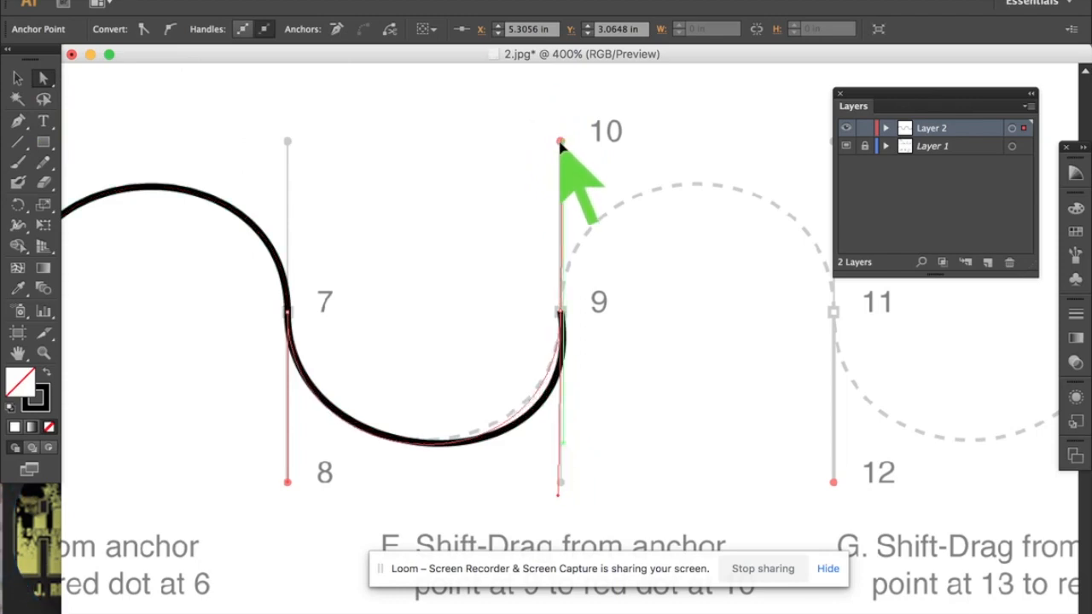
left_click_drag(560, 144, 561, 145)
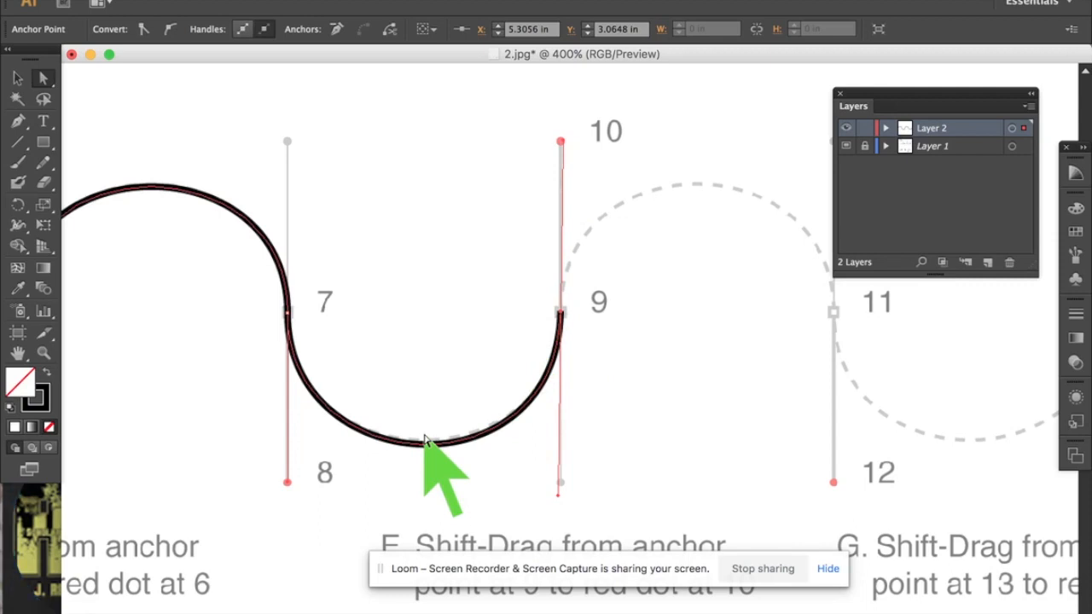
Try to add anchor 11 with the Pen tool, pulling its handle down to red dot 12, and undo each attempt.
scroll(425, 439, "right", 5)
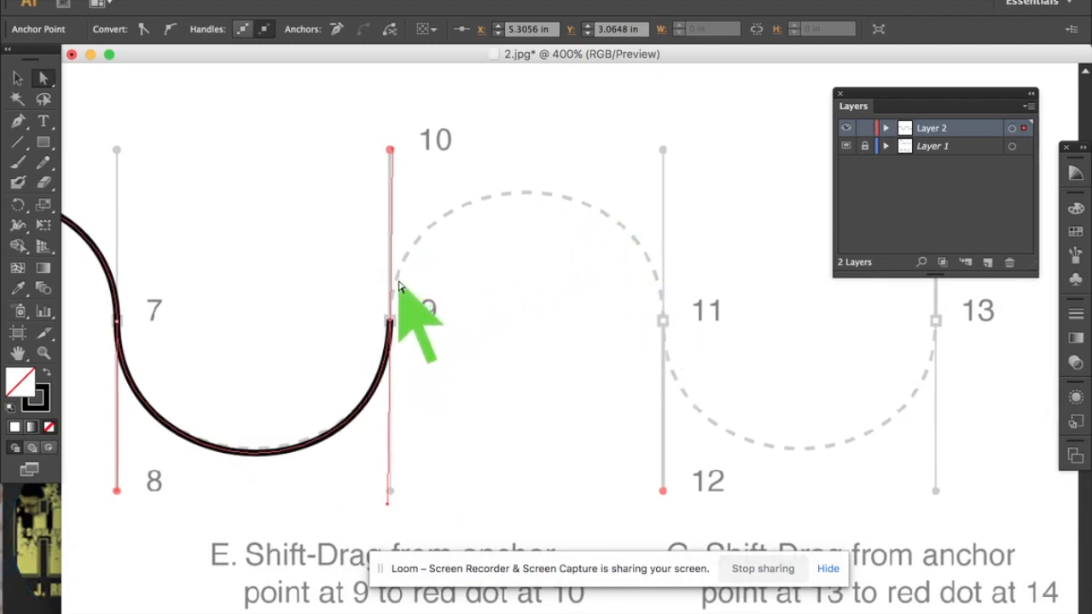
left_click(18, 121)
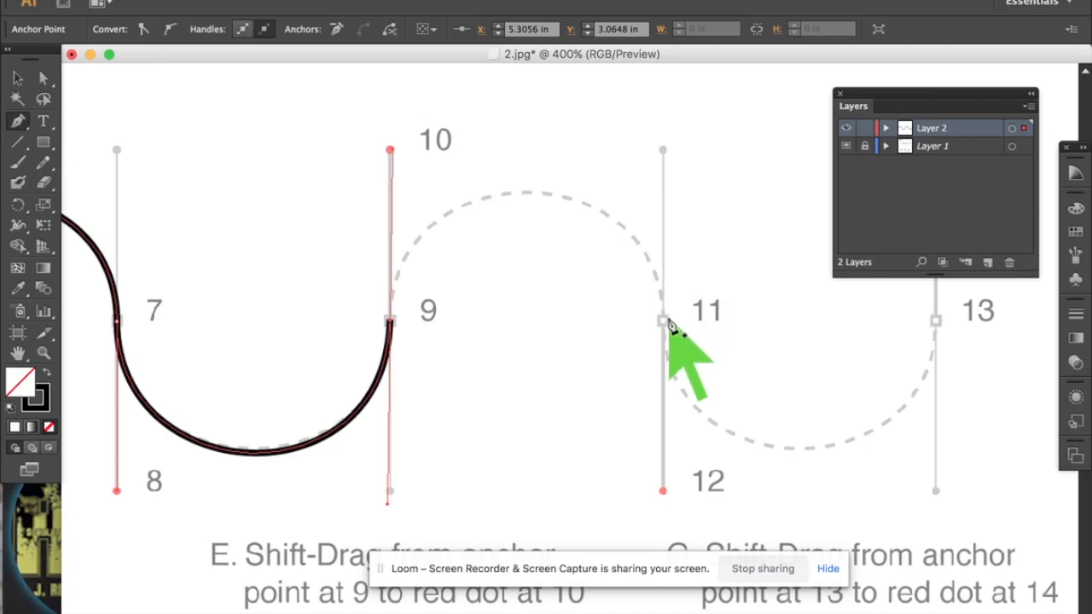
left_click_drag(663, 323, 664, 494)
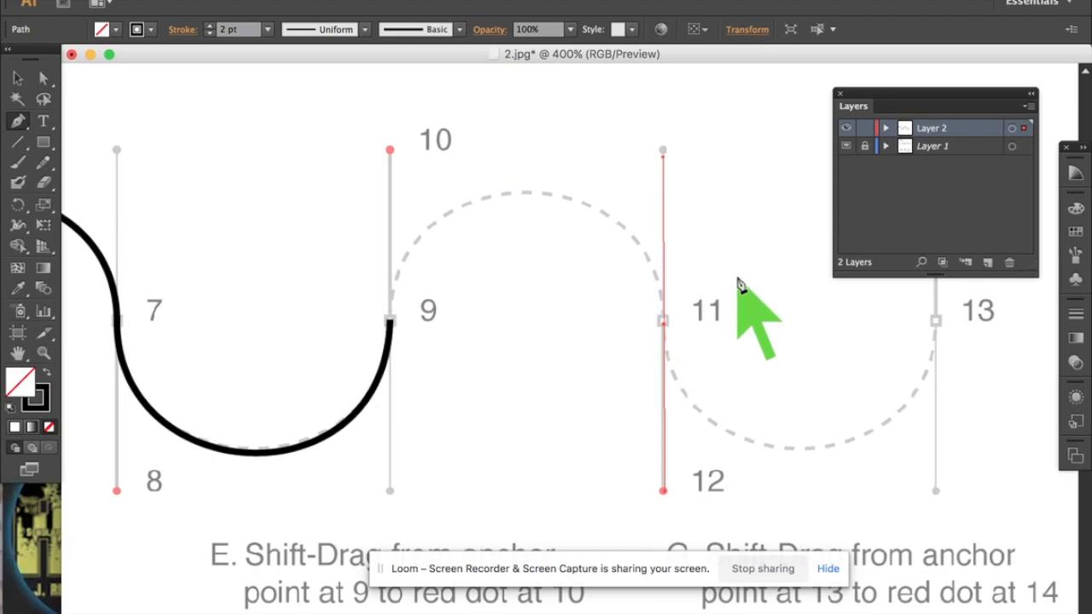
key("super+z")
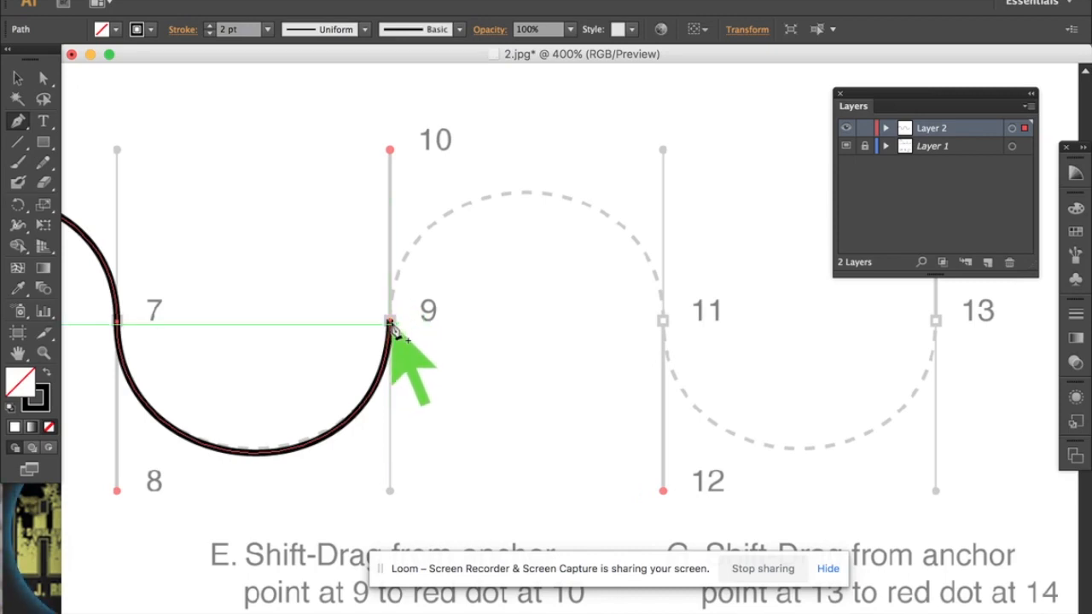
left_click_drag(390, 323, 383, 503)
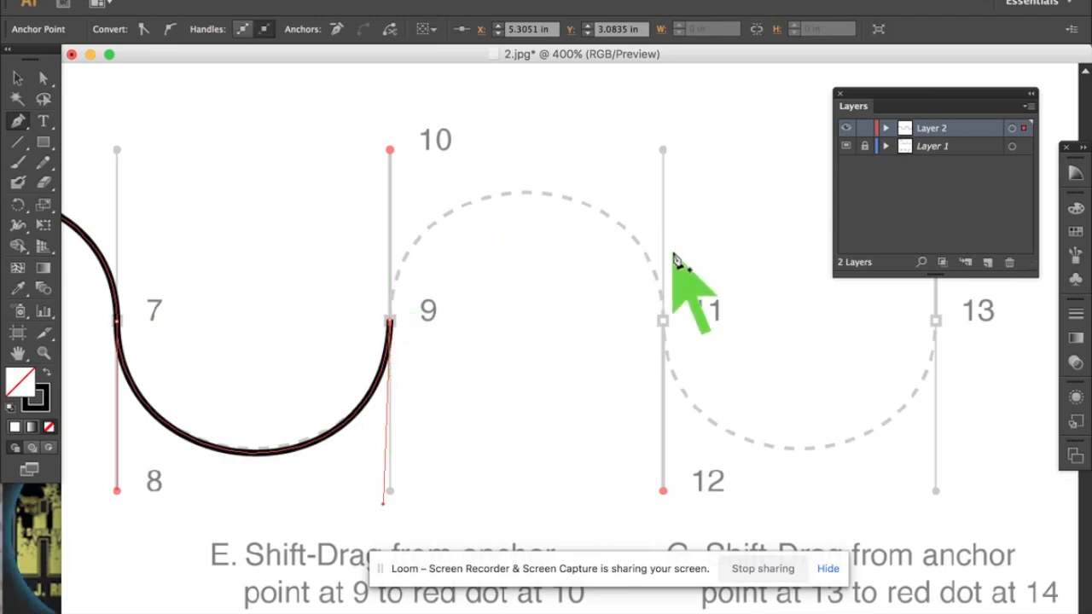
left_click_drag(663, 326, 663, 493)
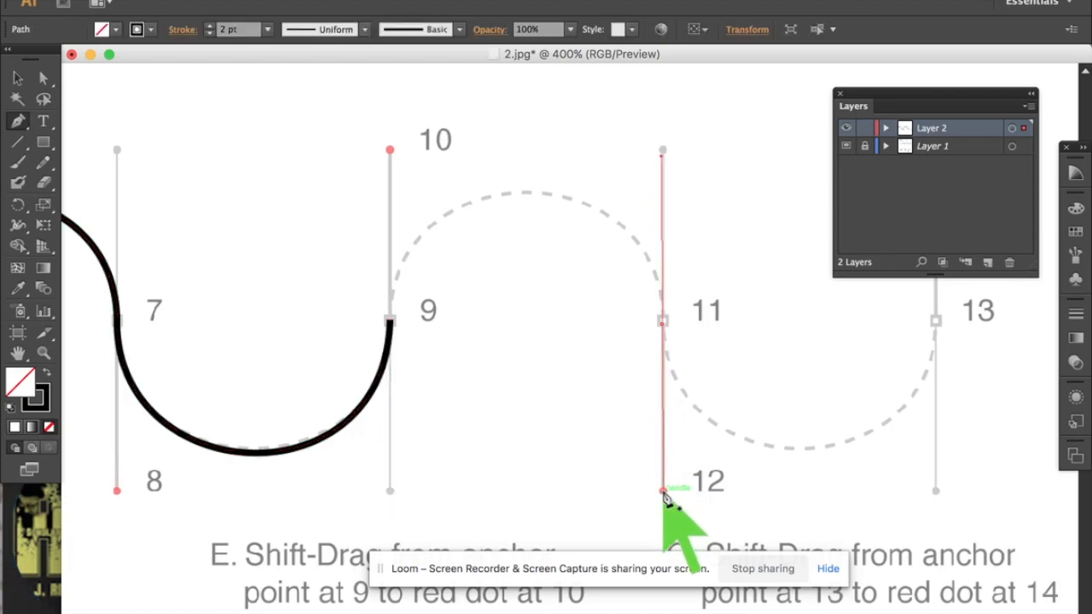
key("super+z")
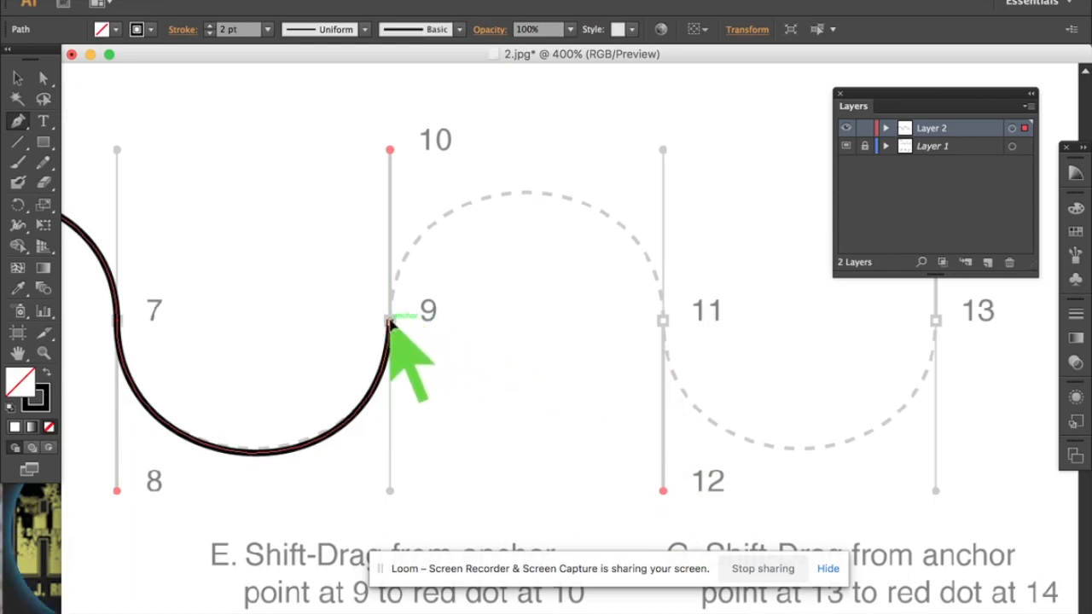
Try to resume the path at anchor 9 without a handle and curve it to anchor 11, and undo the segment.
left_click(389, 321)
left_click_drag(663, 321, 663, 493)
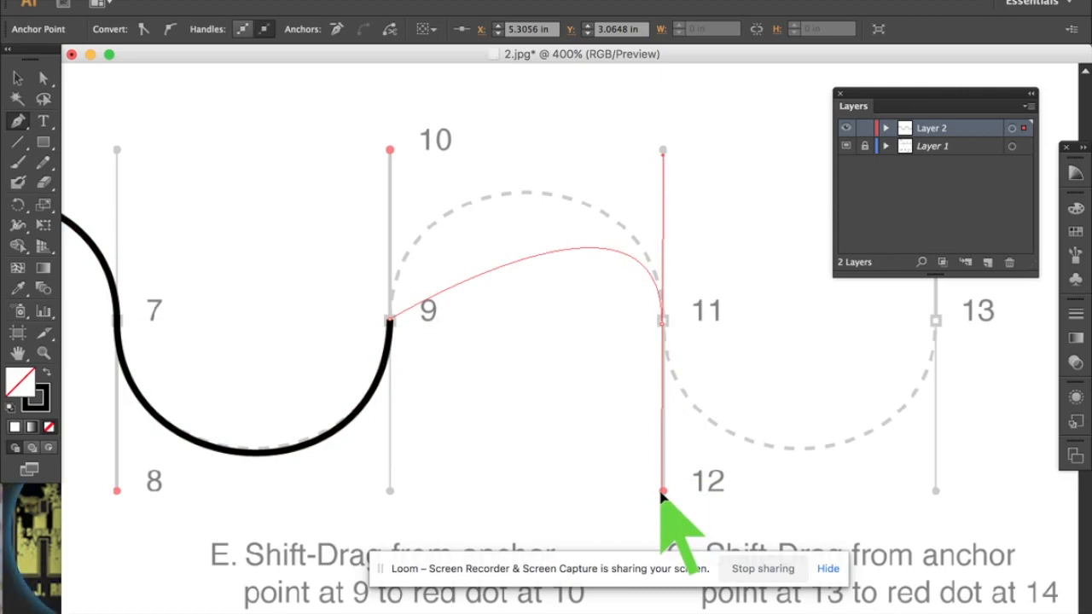
left_click_drag(663, 493, 663, 494)
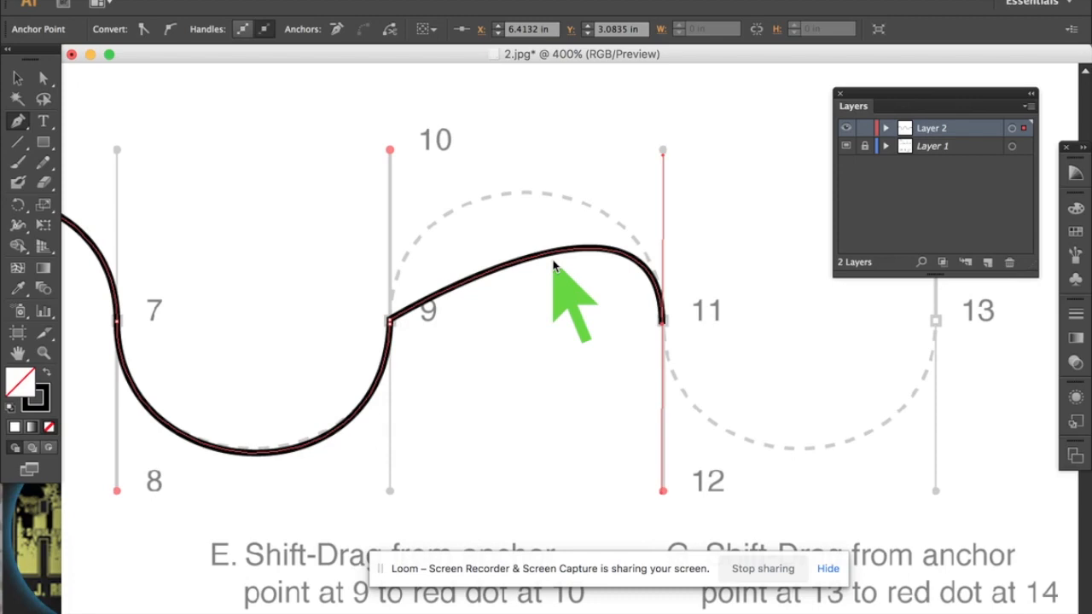
key("super+z")
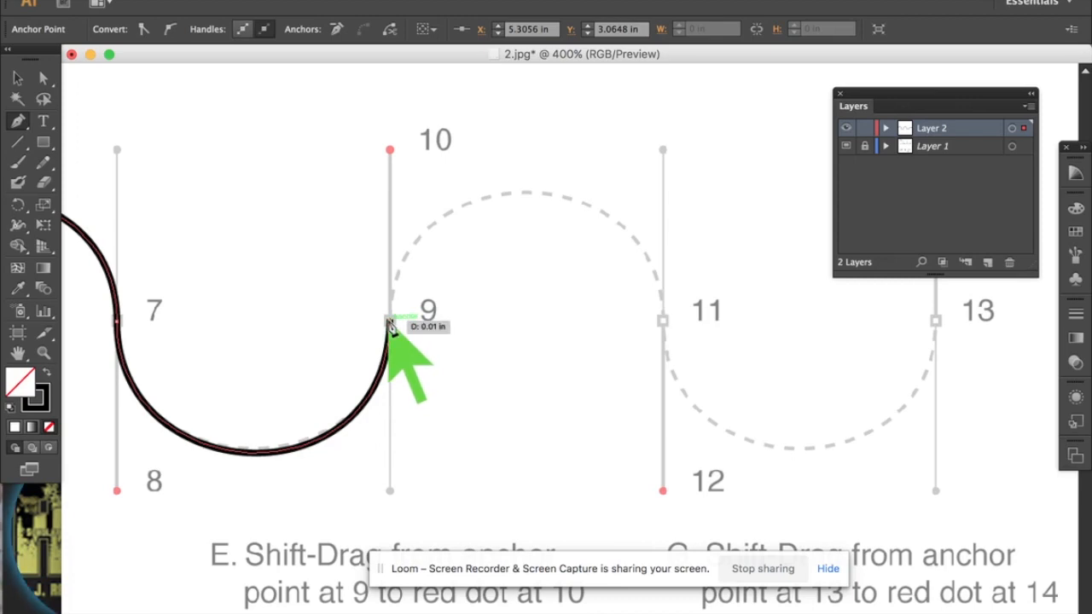
Resume the path at anchor 9 with a handle to red dot 10, and curve it to anchor 11 with a vertical handle to red dot 12.
left_click_drag(389, 321, 390, 151)
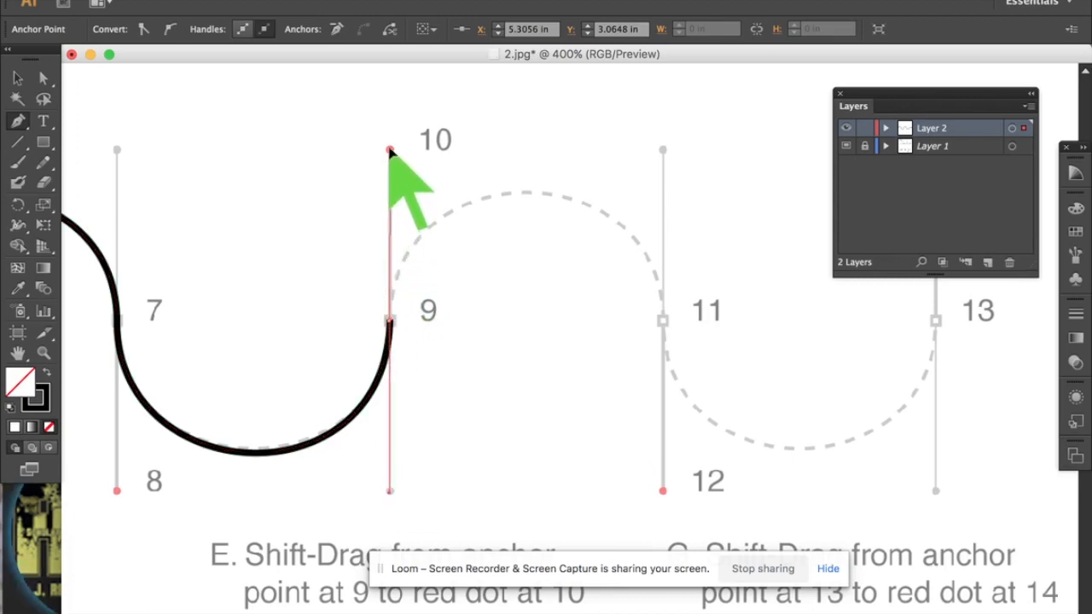
left_click_drag(389, 151, 459, 452)
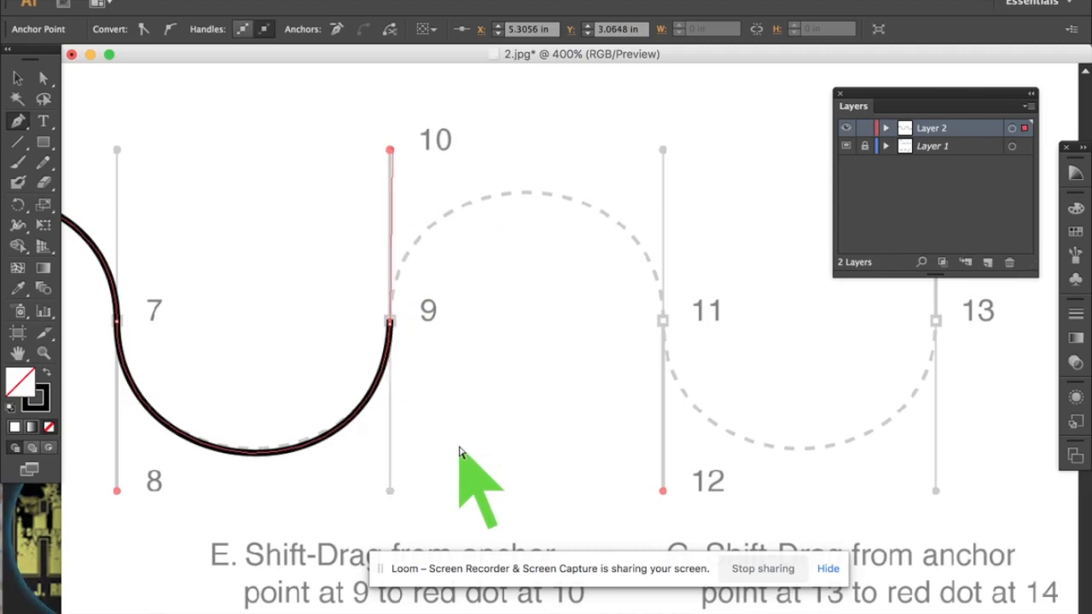
key("Escape")
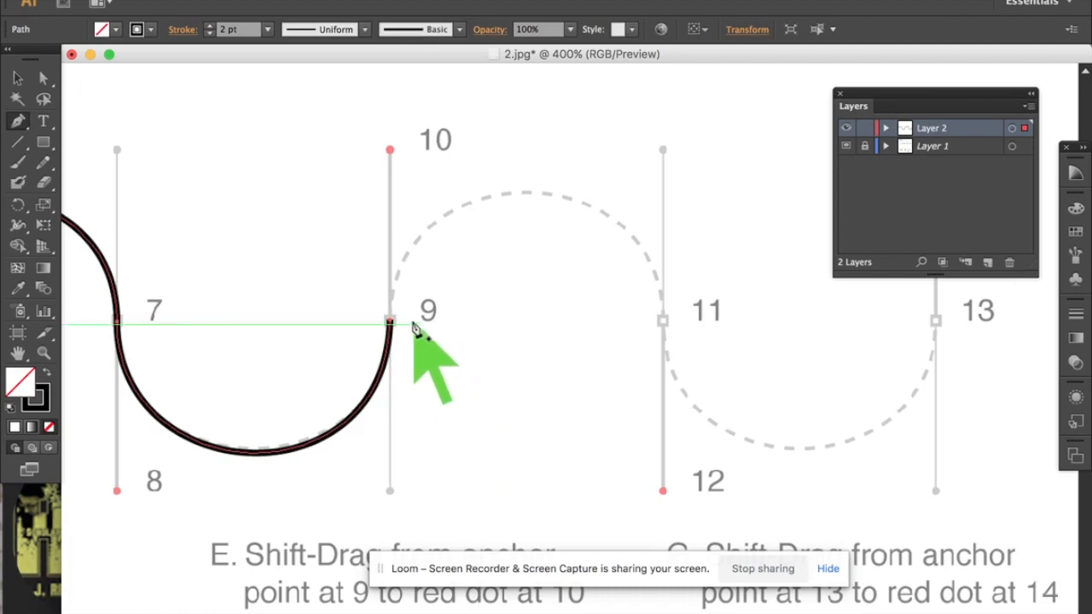
left_click_drag(389, 322, 390, 150)
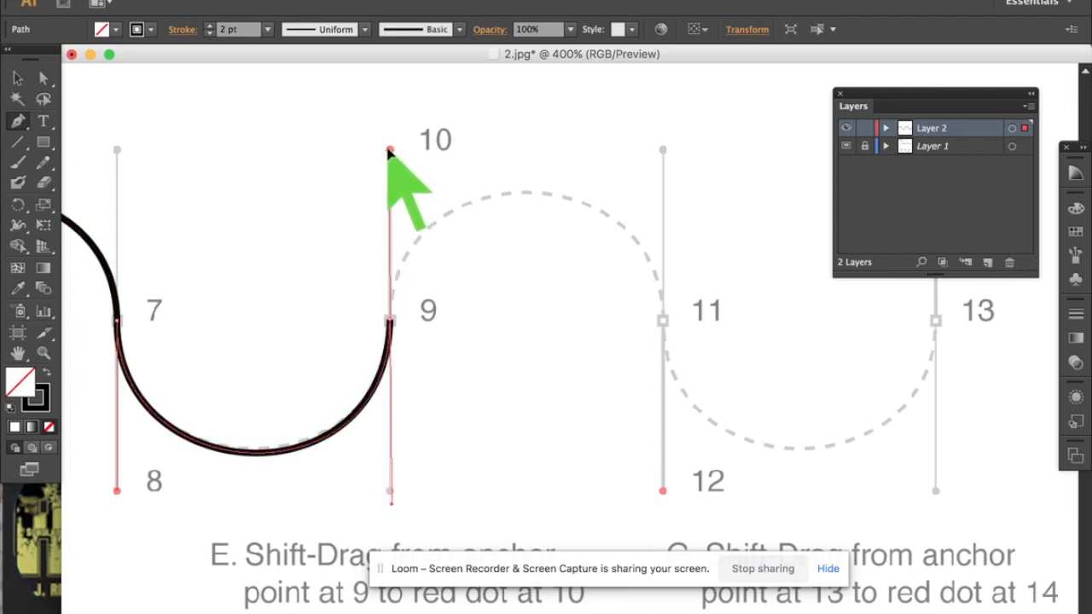
left_click_drag(390, 151, 390, 151)
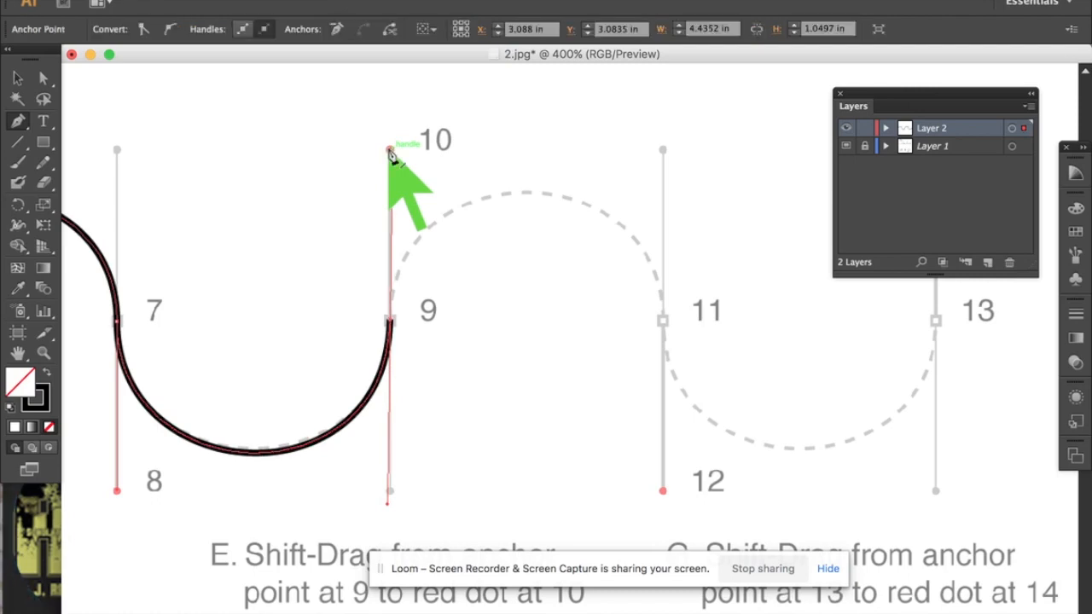
left_click(664, 325)
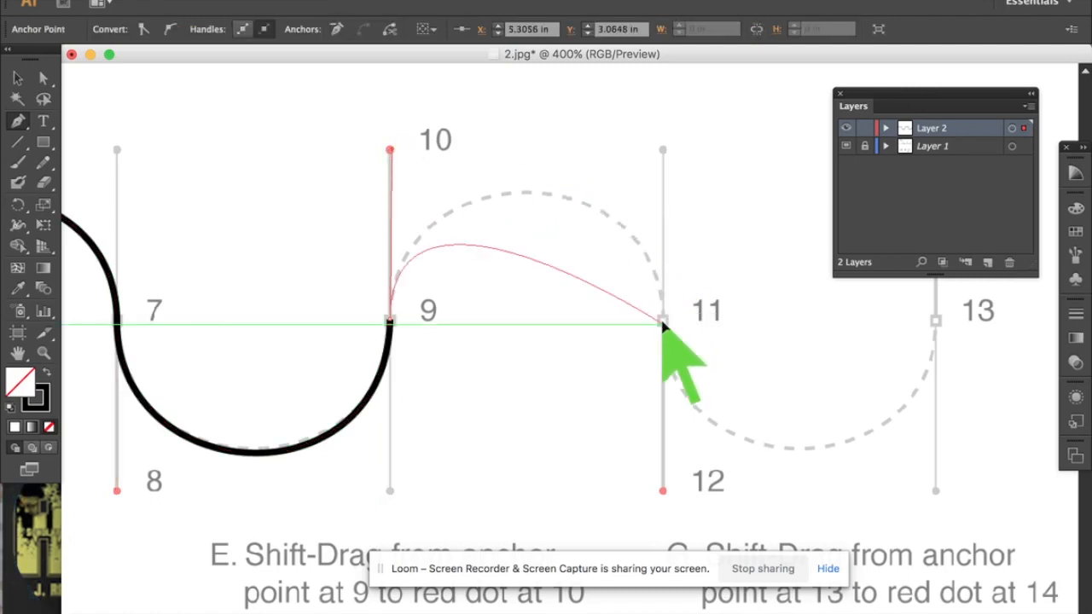
left_click_drag(663, 325, 665, 498)
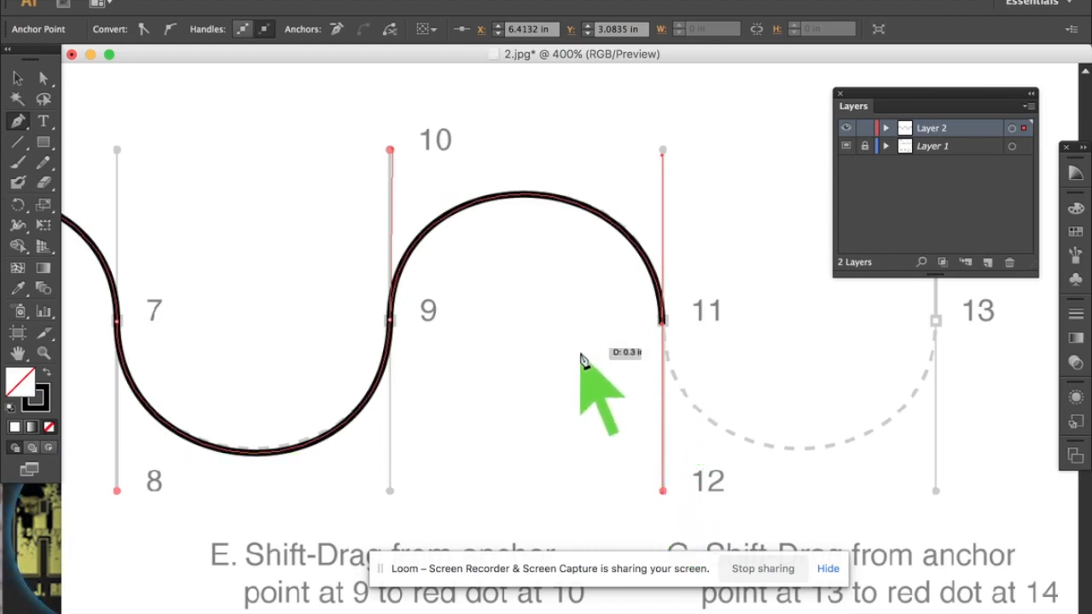
Nudge the path's end anchor at 11 horizontally to about X 6.43 in, in line with its vertical guide.
scroll(583, 358, "right", 5)
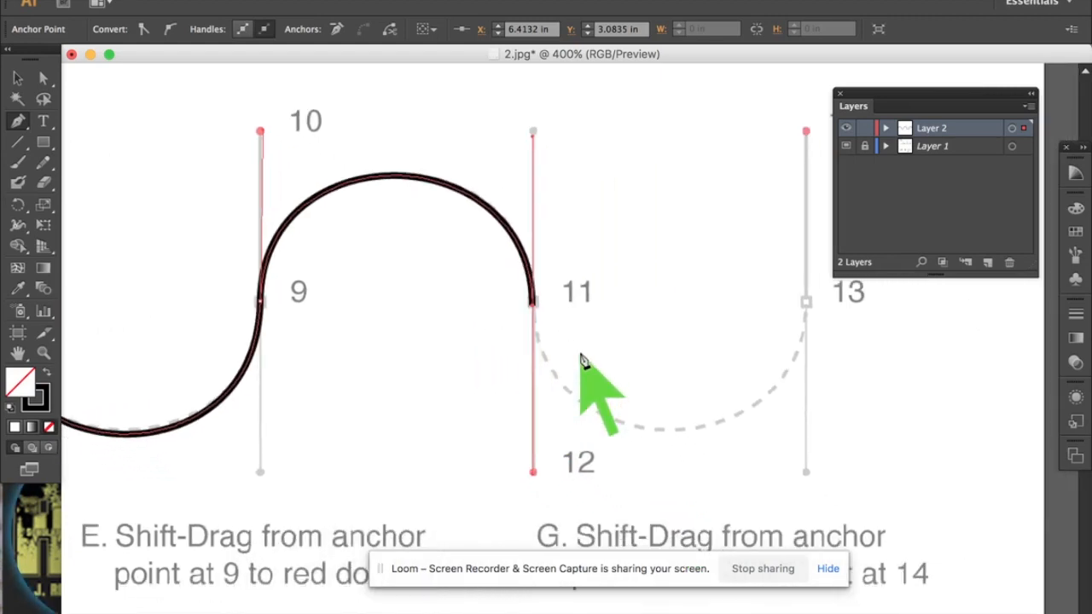
key("Right")
key("Right")
key("Right")
key("Right")
key("Right")
key("Right")
key("Right")
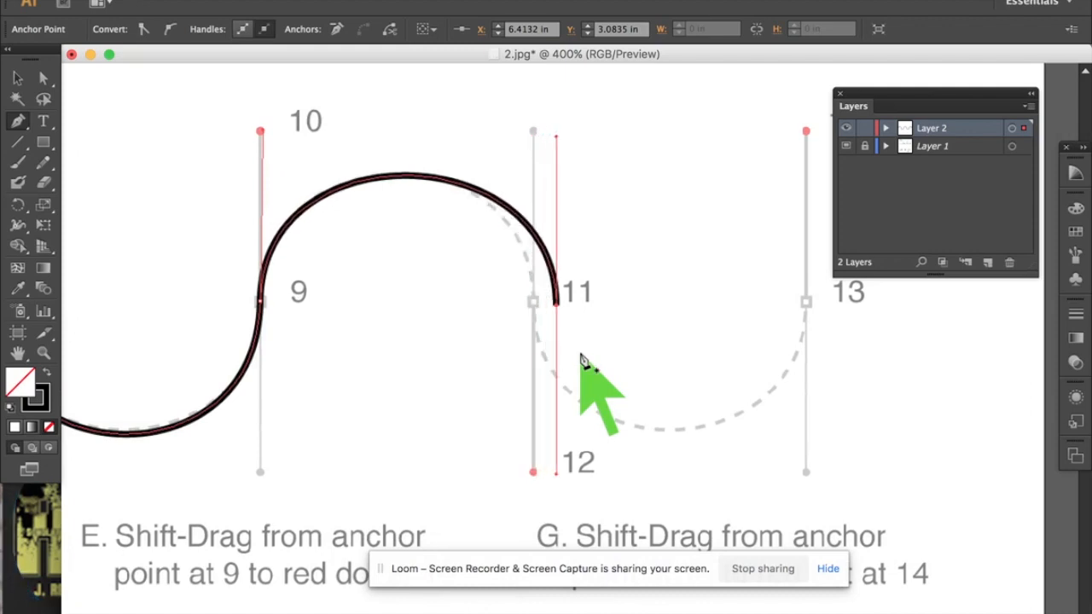
key("Left")
key("Left")
key("Left")
key("Left")
key("Left")
key("Left")
key("Left")
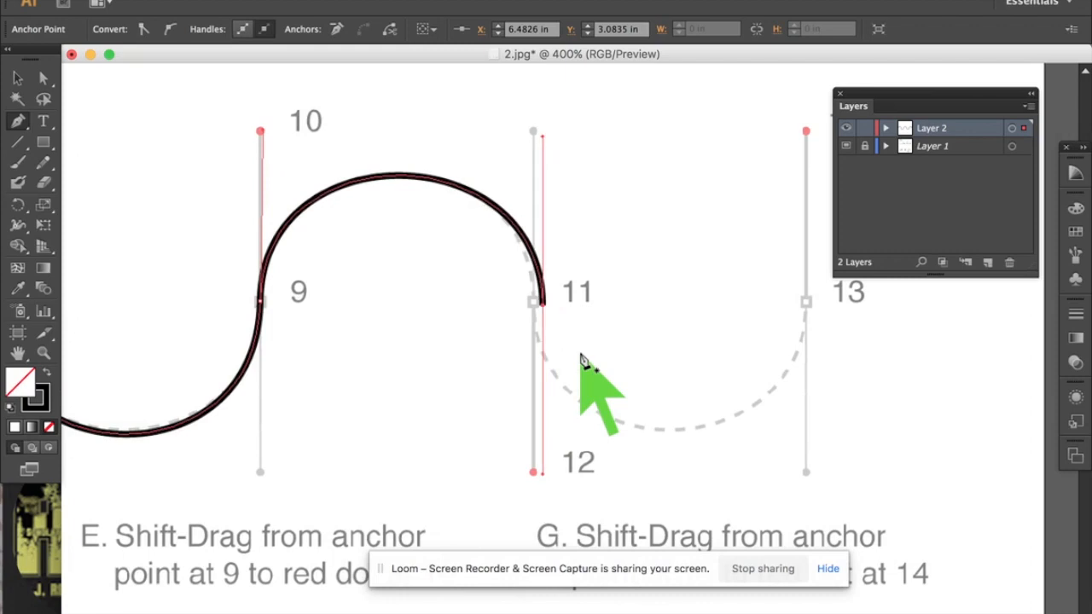
key("Right")
key("Right")
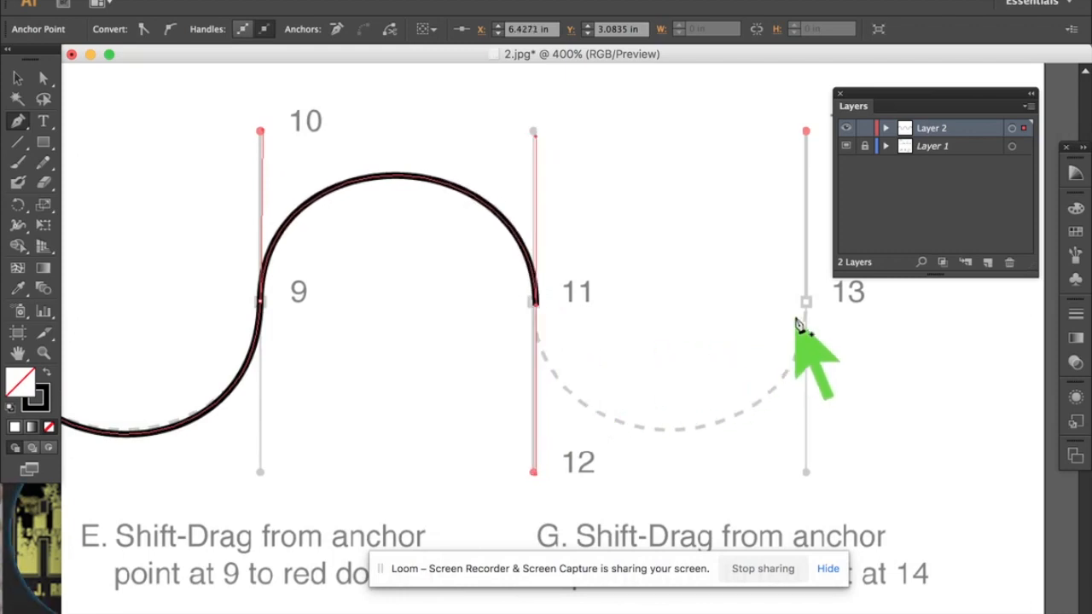
Resume the path at anchor 11 with a handle to red dot 12, and curve it to anchor 13 with a handle up to red dot 14.
left_click_drag(806, 304, 745, 229)
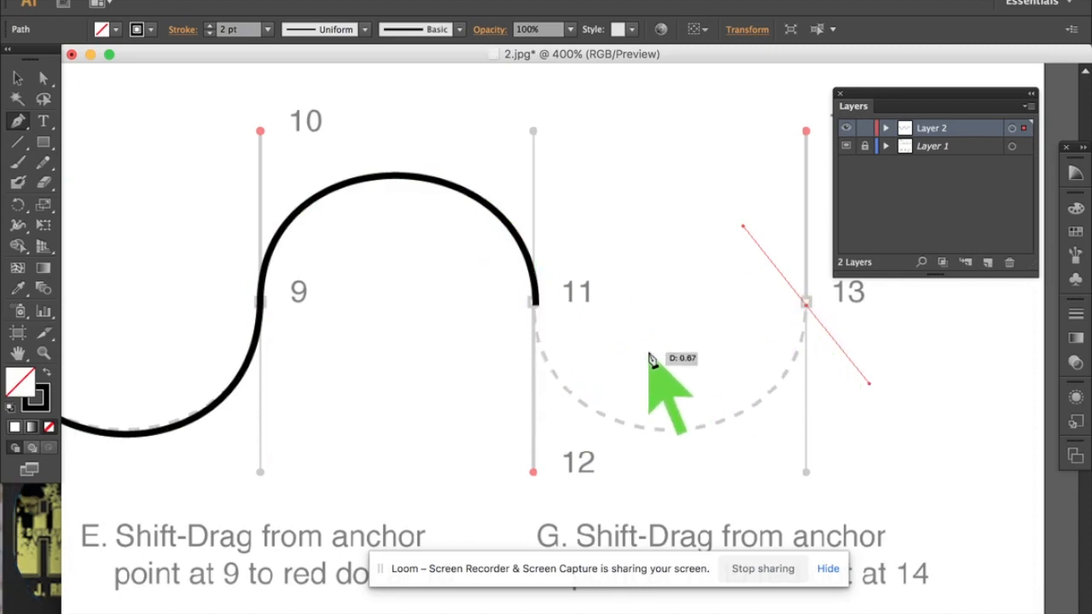
key("super+z")
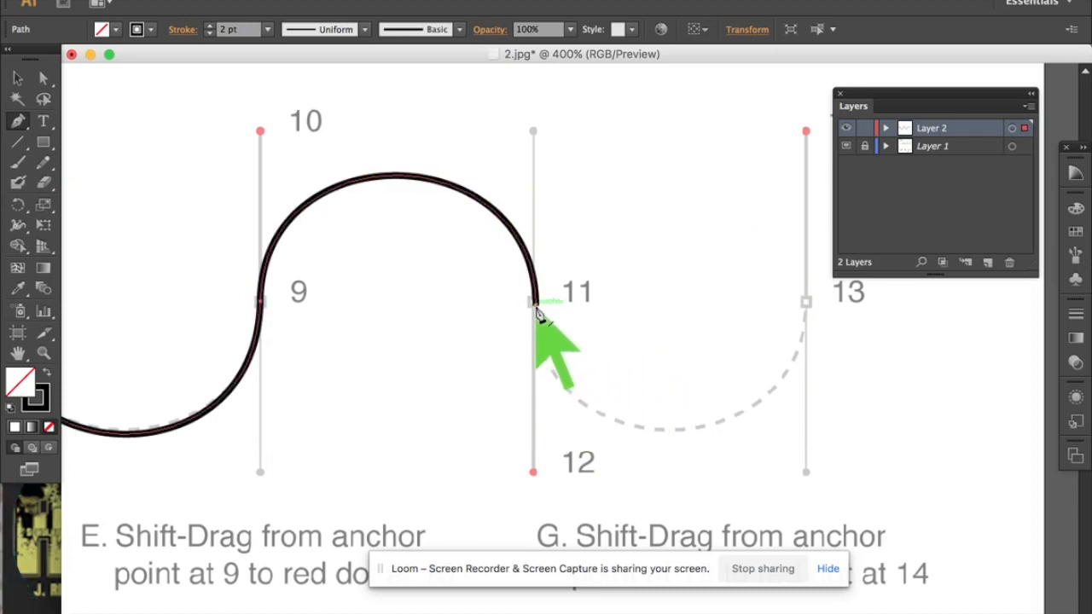
left_click_drag(537, 307, 534, 473)
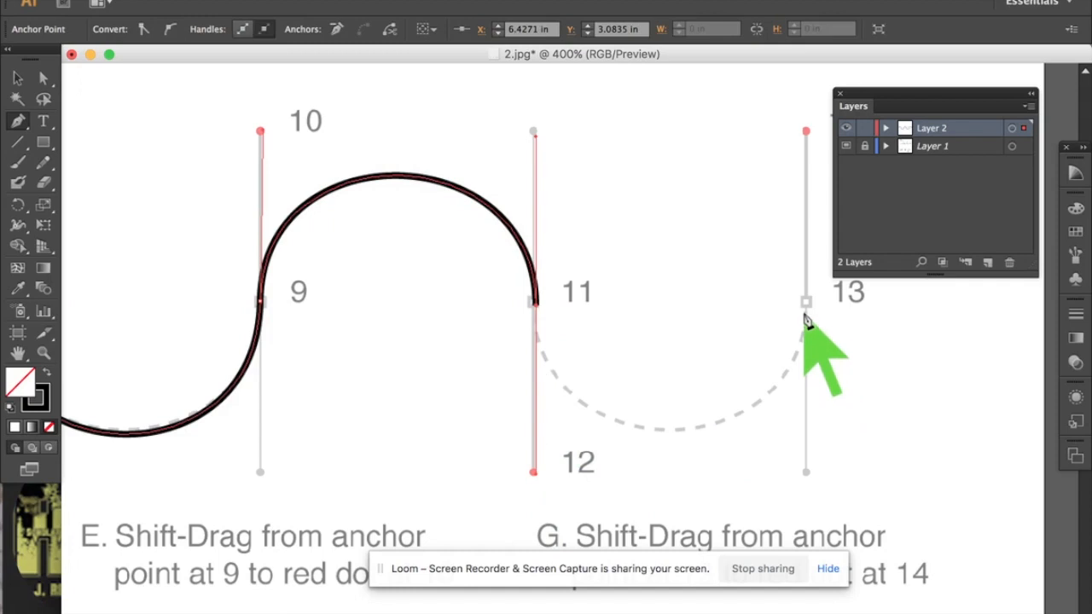
left_click_drag(806, 303, 808, 135)
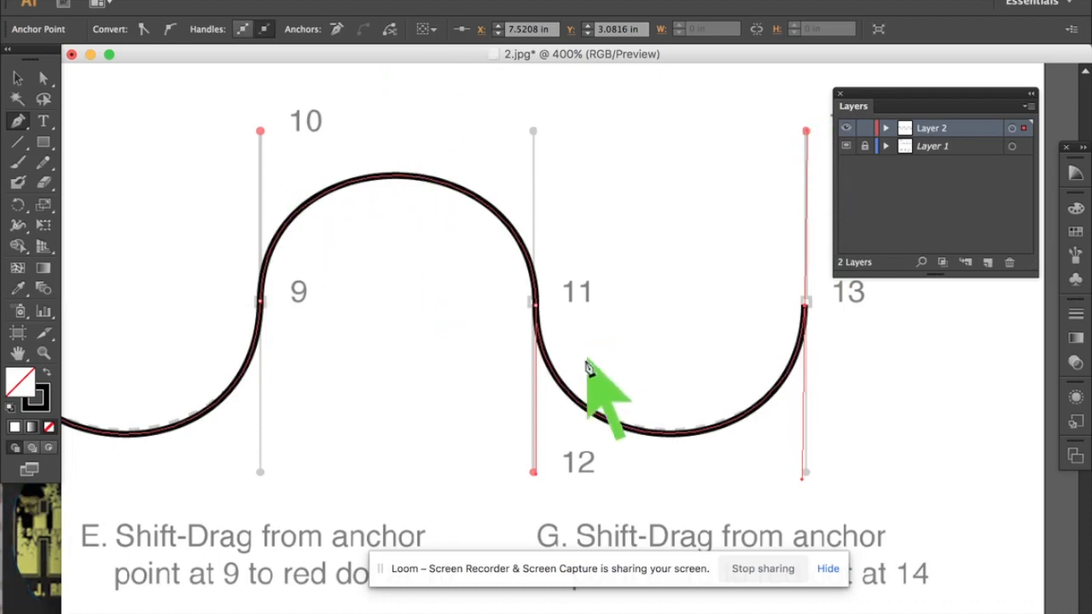
Reposition anchor 11 at about X 6.42 in, Y 3.08 in with Direct Selection, align its upper handle with the gray dot, and deselect the path.
left_click(46, 78)
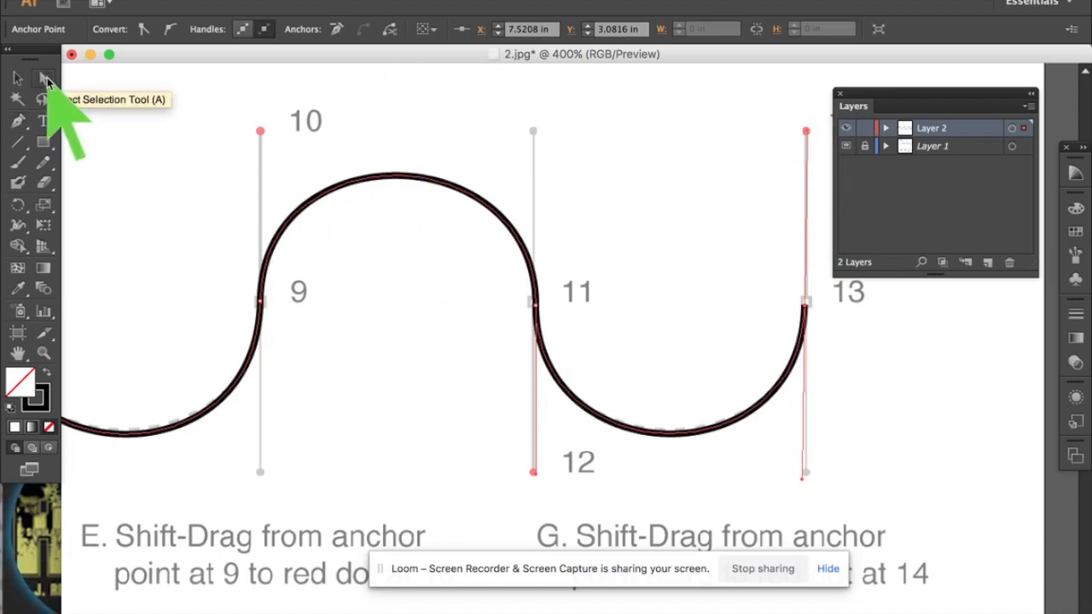
mouse_move(535, 305)
left_mouse_down()
mouse_move(446, 311)
mouse_move(607, 309)
mouse_move(539, 175)
mouse_move(546, 299)
mouse_move(536, 304)
left_mouse_up()
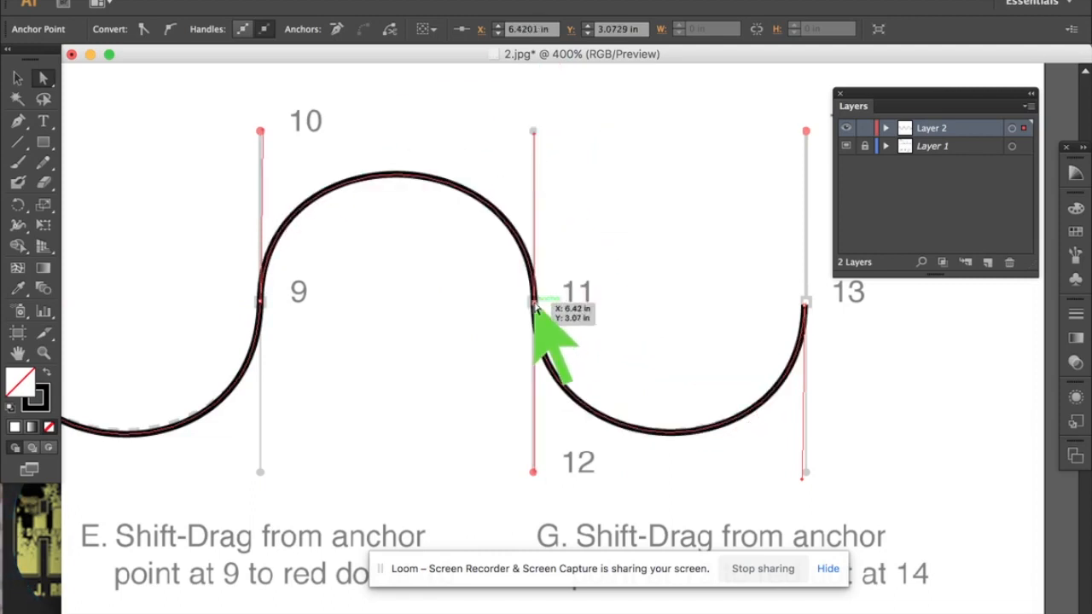
mouse_move(535, 134)
left_mouse_down()
mouse_move(526, 116)
mouse_move(495, 102)
mouse_move(518, 101)
mouse_move(615, 164)
mouse_move(534, 132)
left_mouse_up()
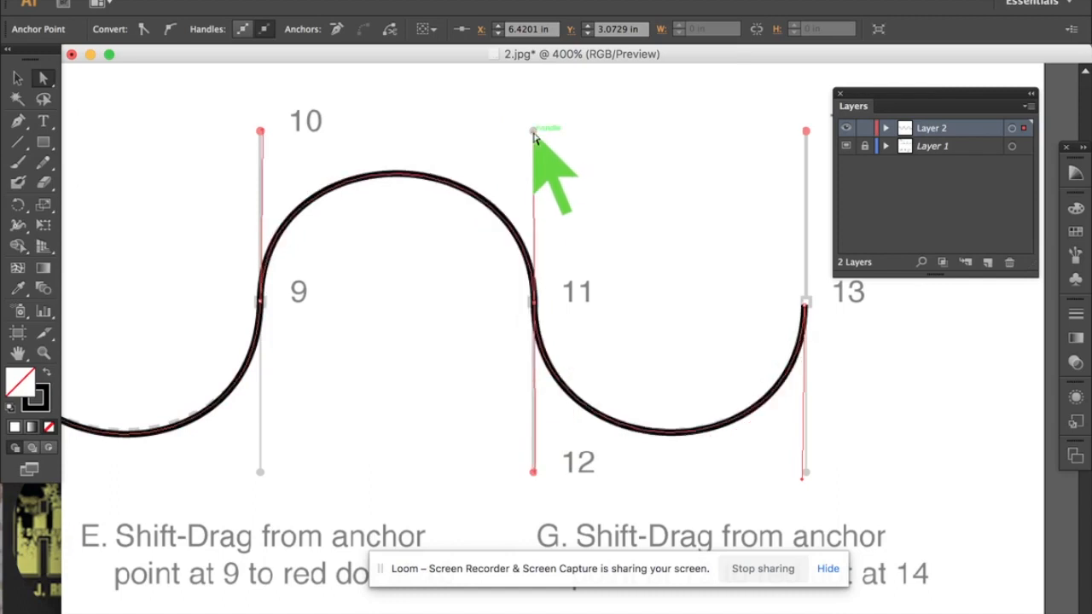
mouse_move(535, 308)
left_mouse_down()
mouse_move(566, 290)
mouse_move(573, 266)
mouse_move(533, 306)
left_mouse_up()
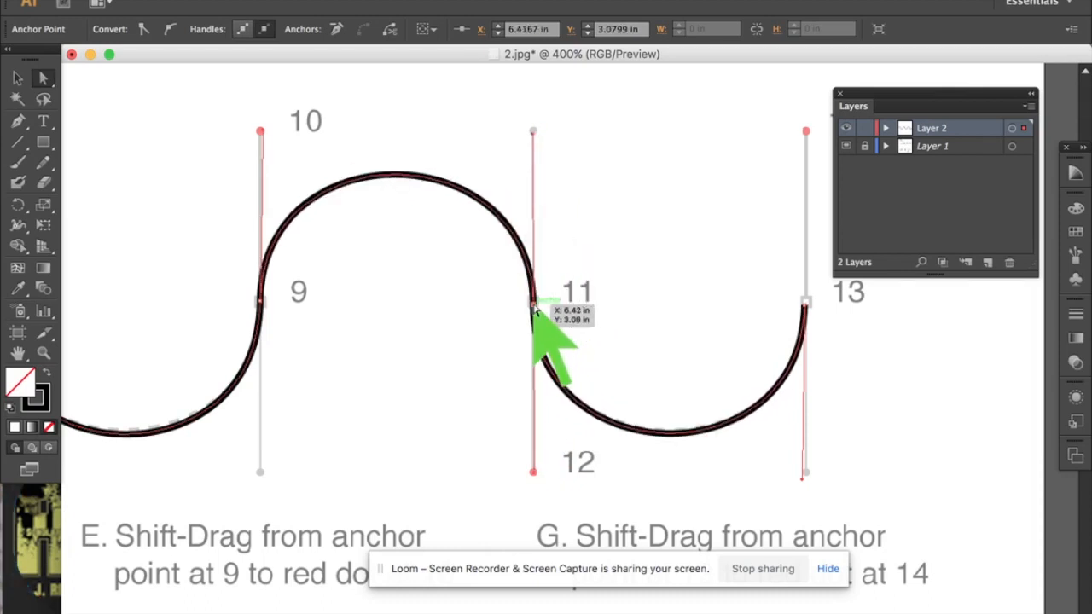
left_click(644, 244)
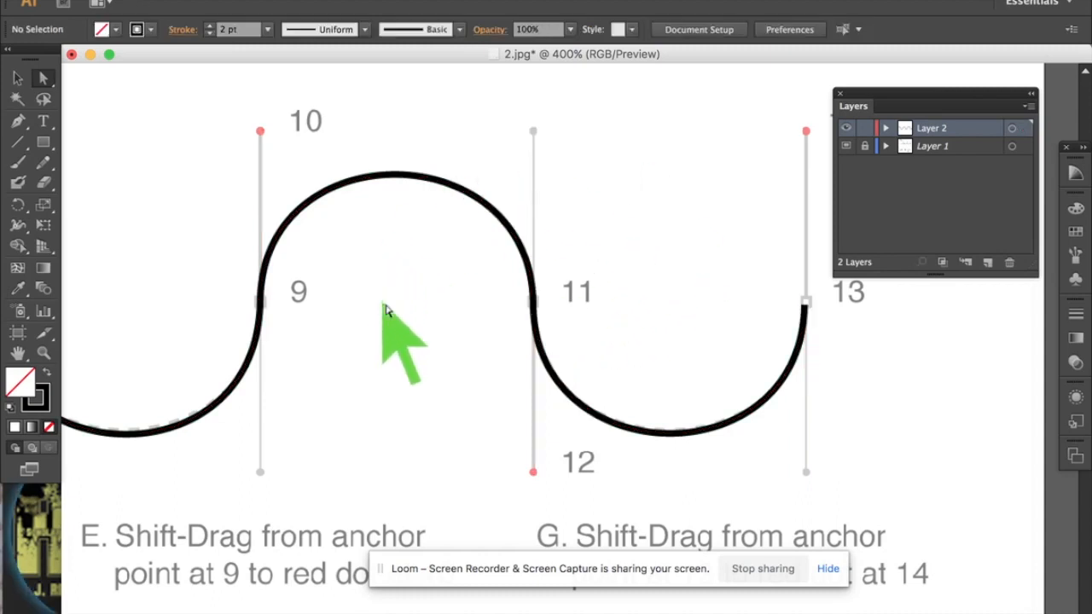
Review the traced Part One curve on the whole worksheet and the instructions for Part Two: Unconstrained Curves.
scroll(848, 408, "left", 3)
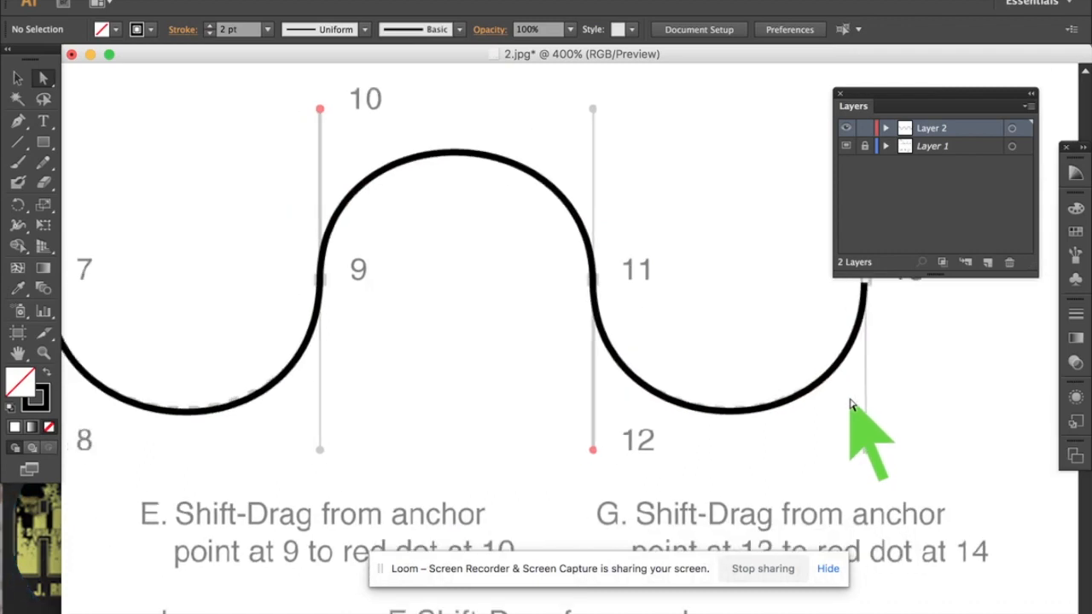
key("super+minus")
key("super+minus")
key("super+minus")
key("super+minus")
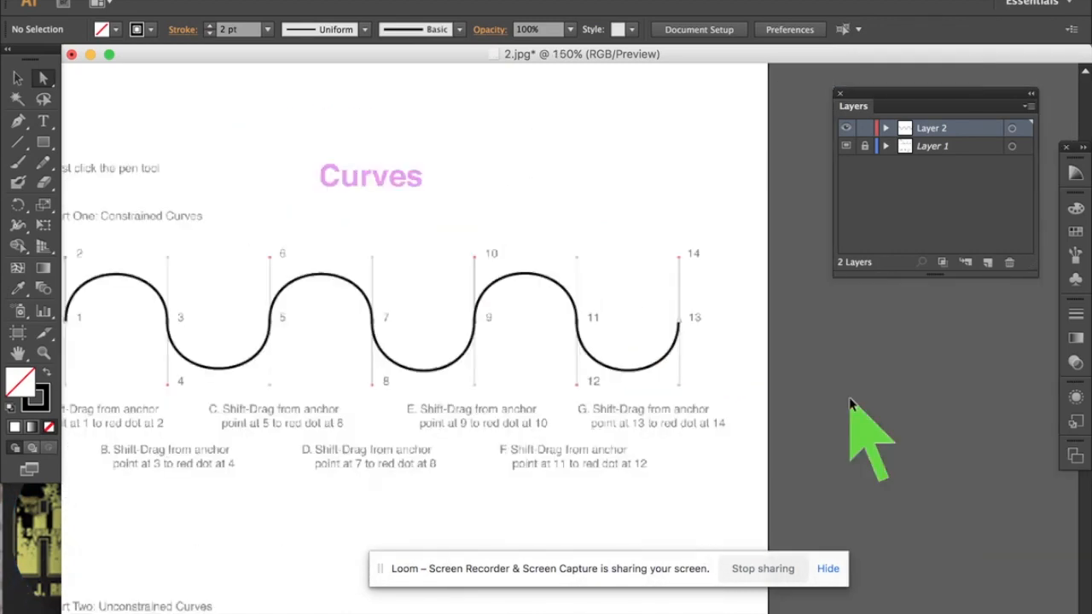
scroll(850, 405, "down", 3)
scroll(850, 404, "left", 2)
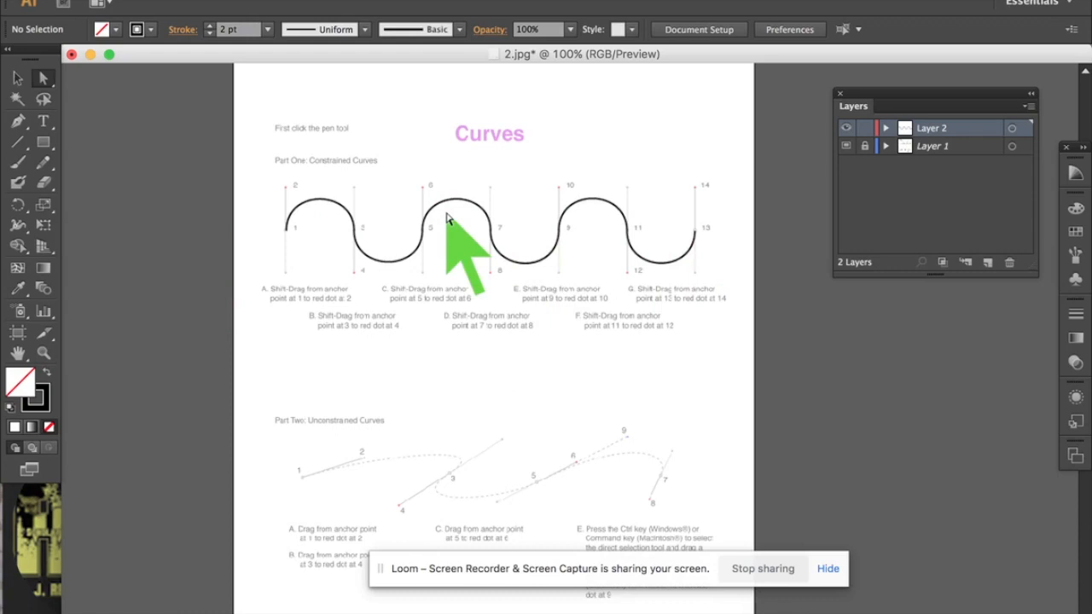
scroll(446, 217, "down", 10)
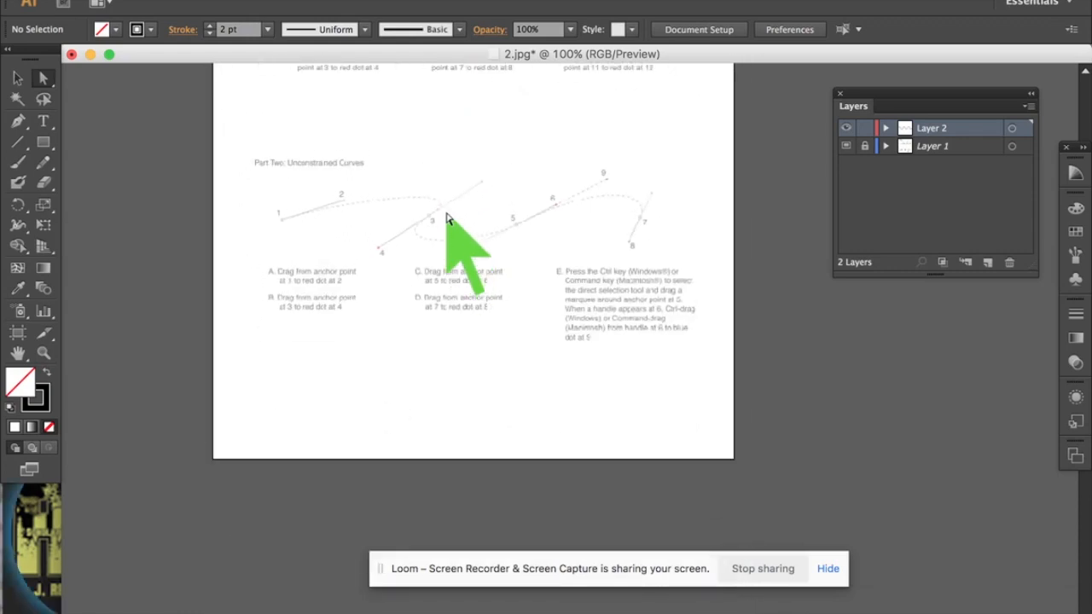
key("super+equal")
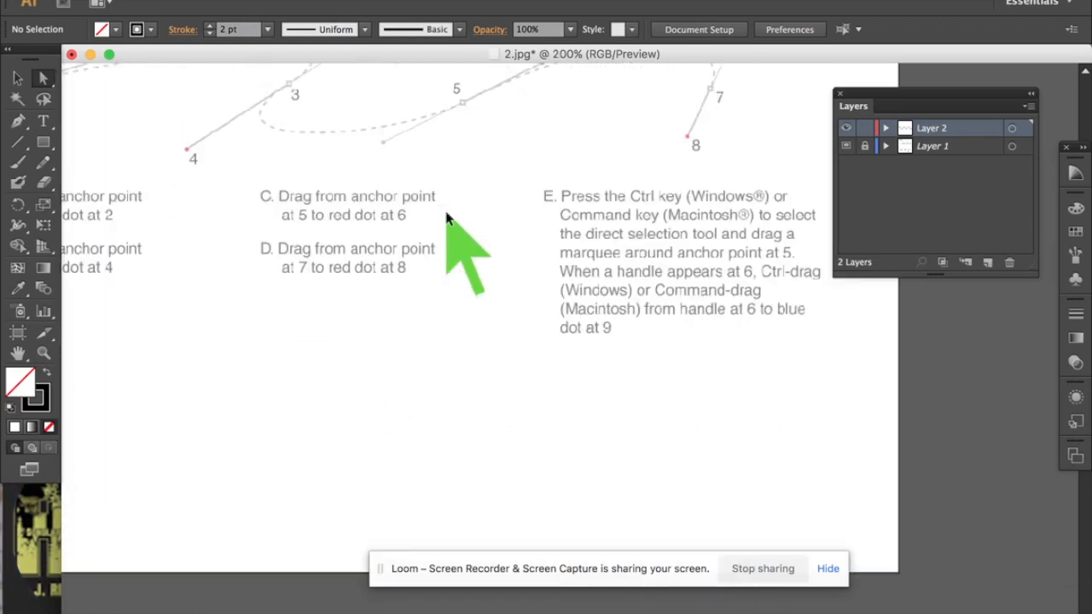
scroll(446, 218, "up", 8)
scroll(447, 218, "left", 3)
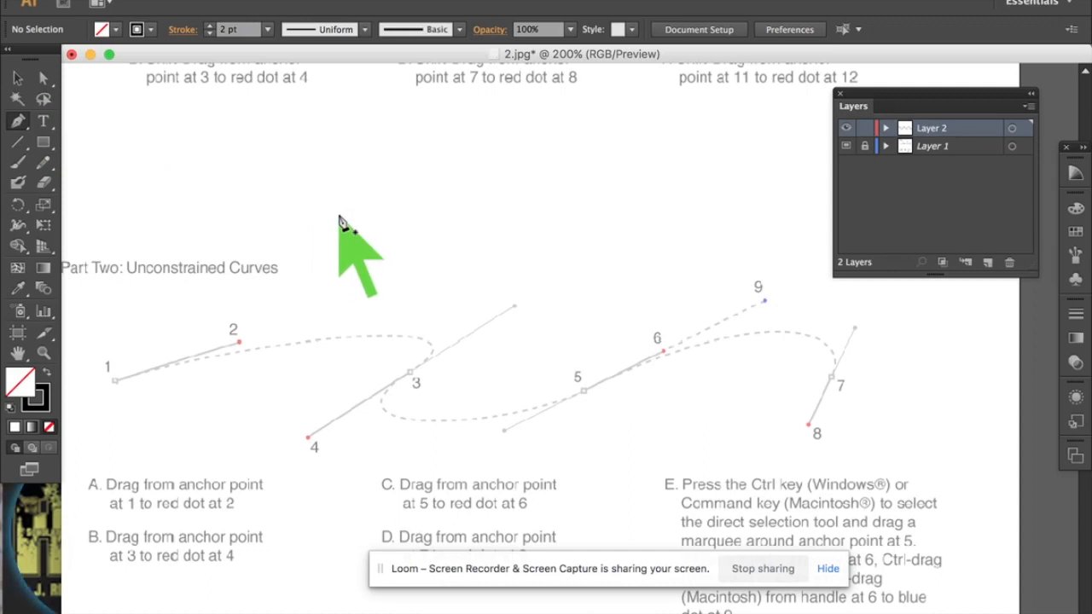
key("super")
key("v")
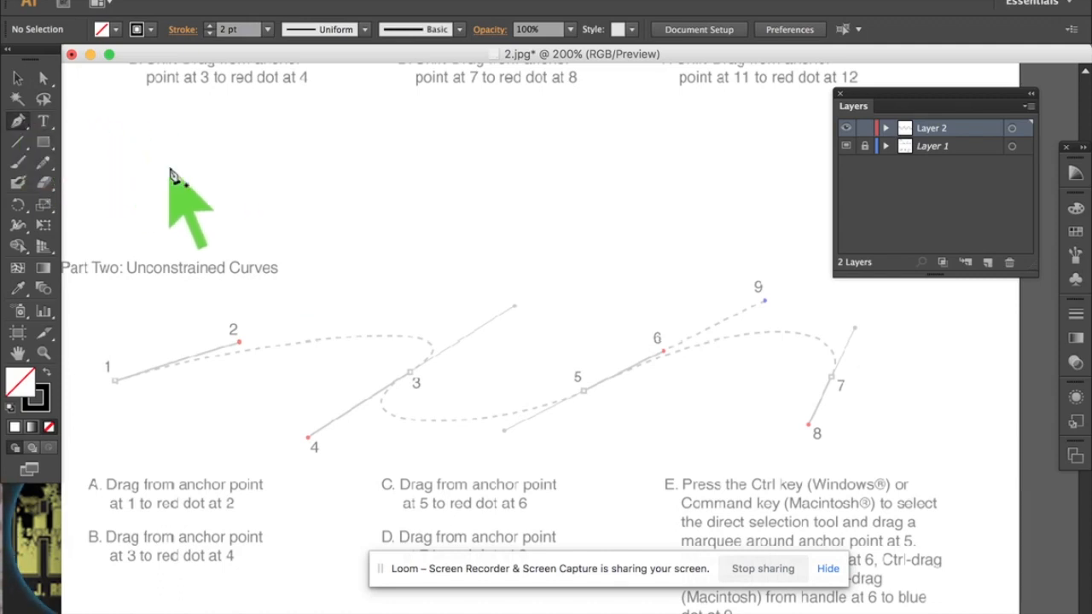
Trace the Part Two curve with the Pen tool through anchors 1, 3, 5 and 7, pulling their handles to red dots 2, 4, 6 and 8.
scroll(170, 175, "down", 3)
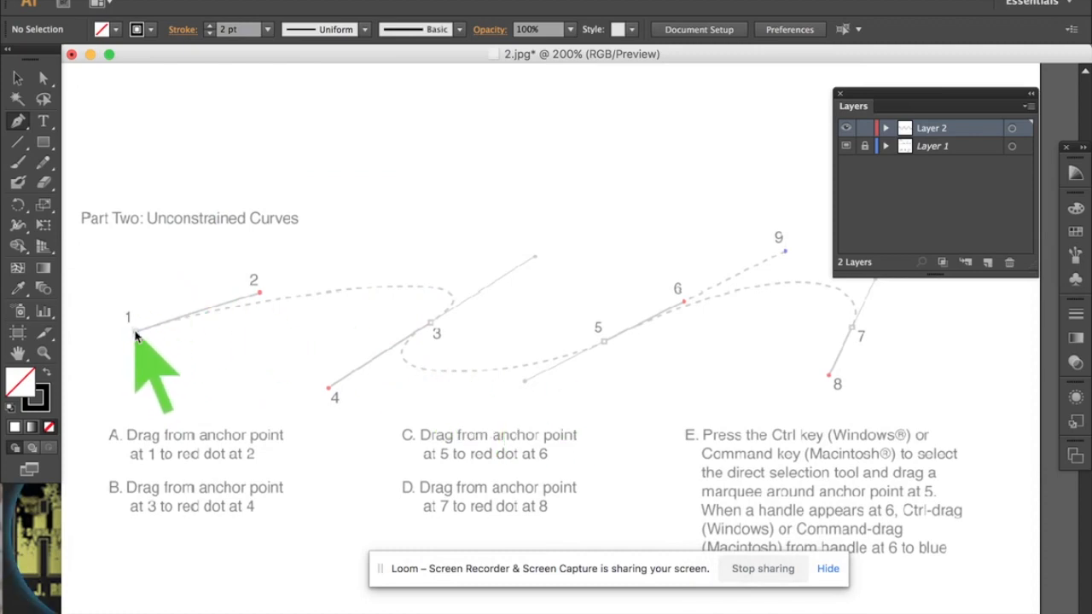
left_click_drag(134, 332, 261, 293)
left_click_drag(433, 328, 329, 387)
left_click_drag(602, 342, 683, 303)
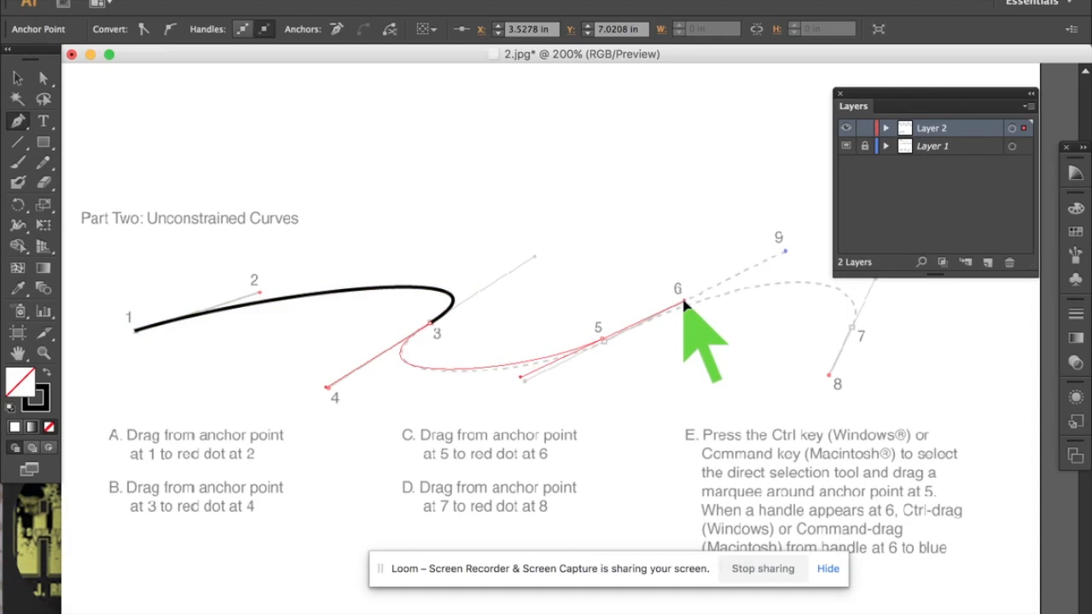
left_click_drag(684, 302, 684, 302)
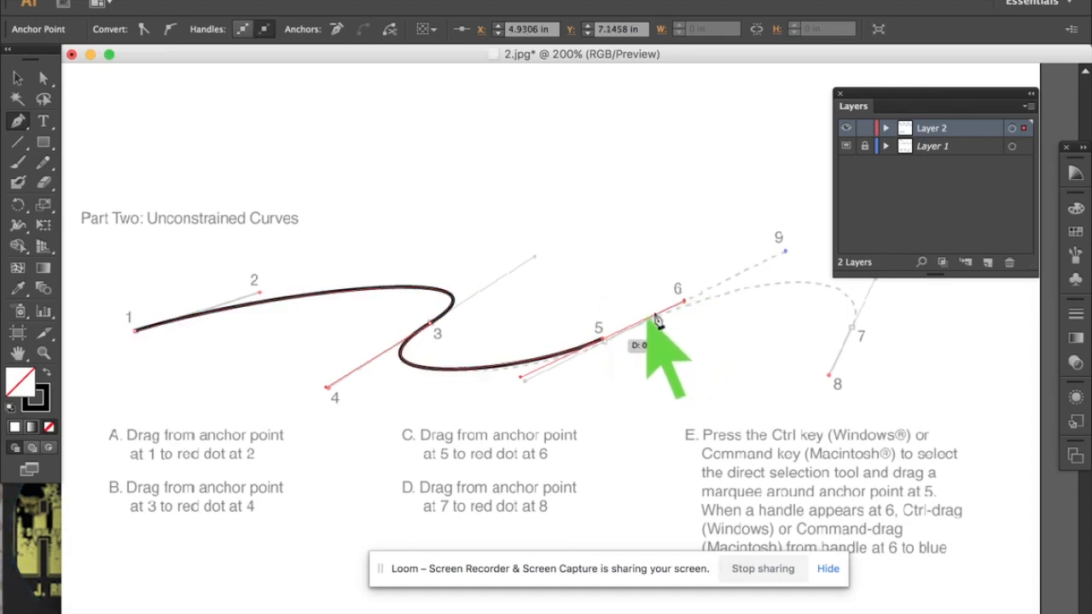
left_click_drag(853, 334, 832, 378)
Extend the direction handle of anchor 5 from red dot 6 to blue dot 9 with Direct Selection.
scroll(832, 381, "right", 3)
scroll(832, 380, "up", 2)
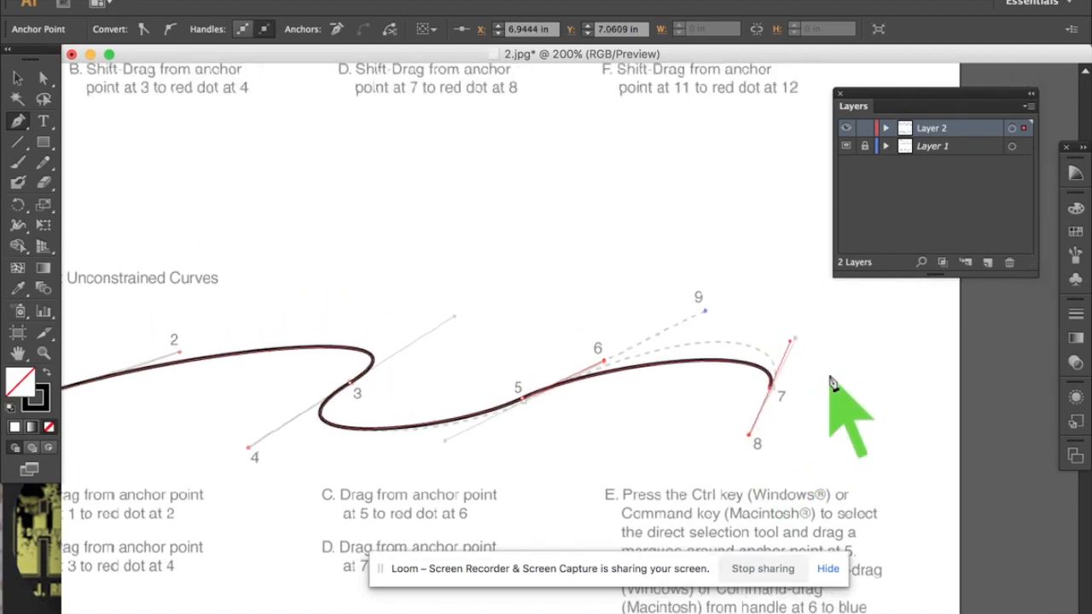
left_click(40, 83)
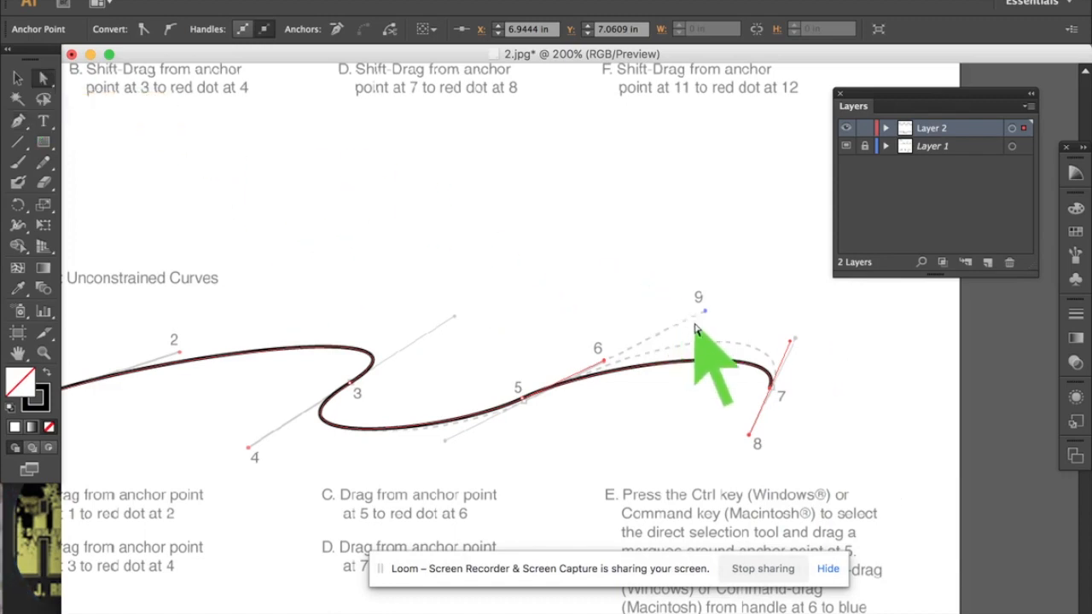
left_click_drag(604, 362, 705, 316)
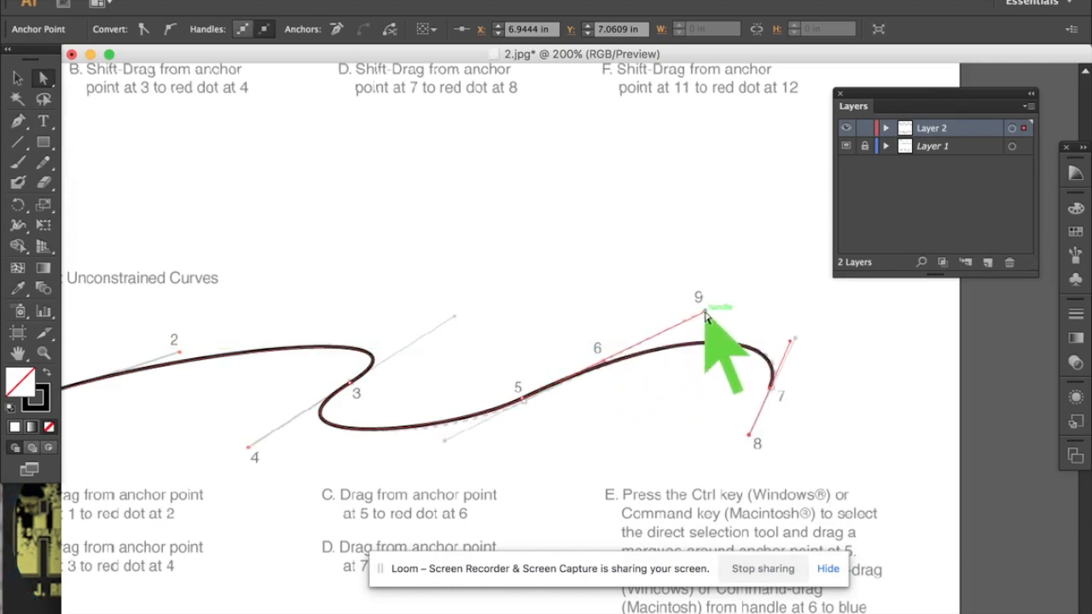
key("super")
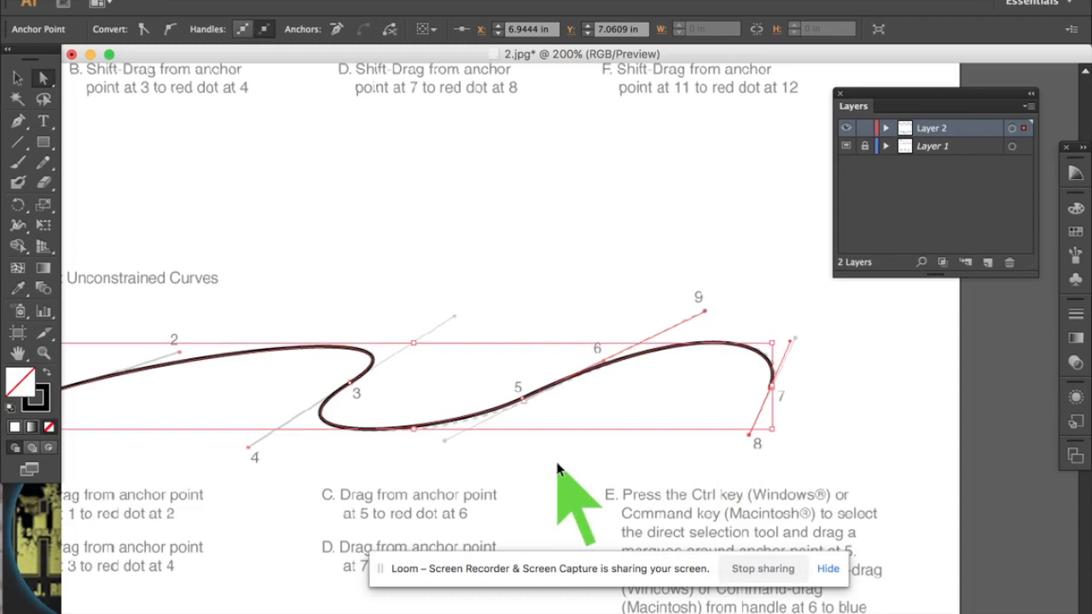
Nudge anchor 5 right and down onto its guide square, to about X 4.94 in, Y 7.17 in.
key("super+equal")
key("super+equal")
key("super+equal")
scroll(556, 469, "down", 4)
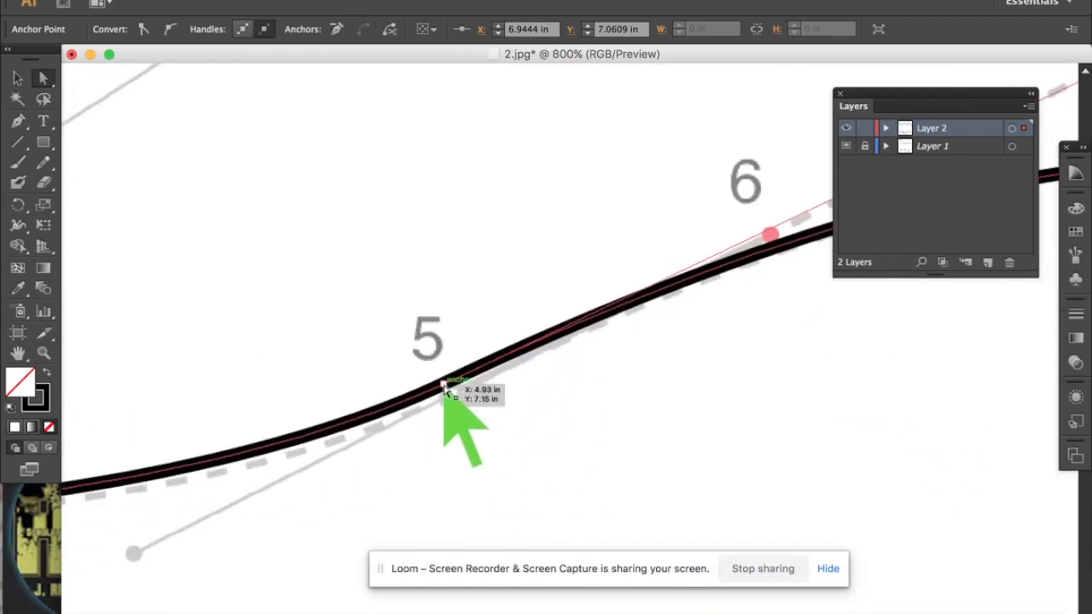
left_click(443, 385)
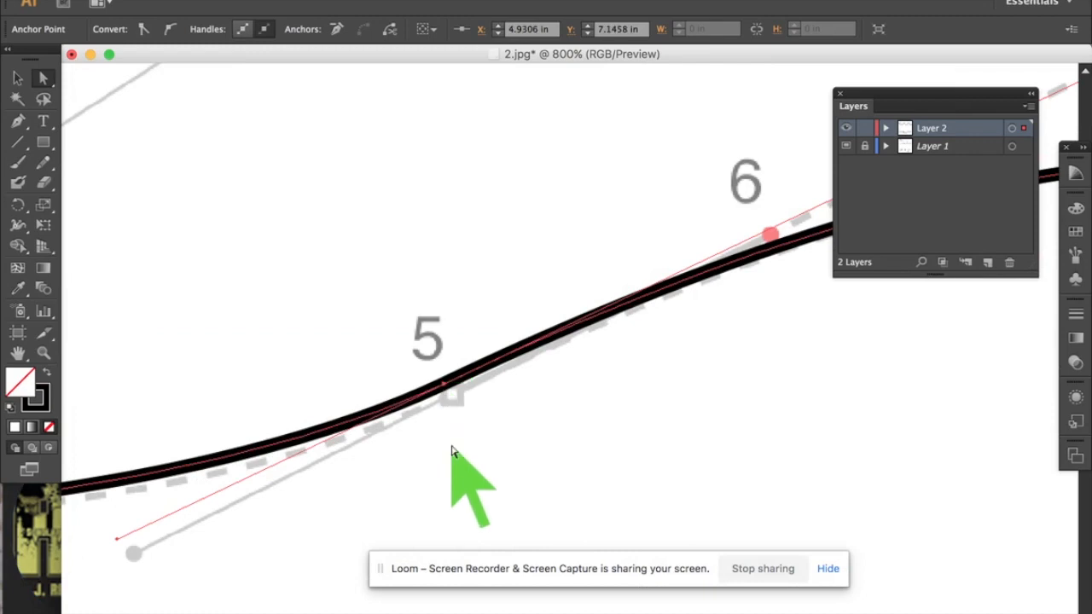
key("Right")
key("Right")
key("Left")
key("Down")
key("Down")
key("Down")
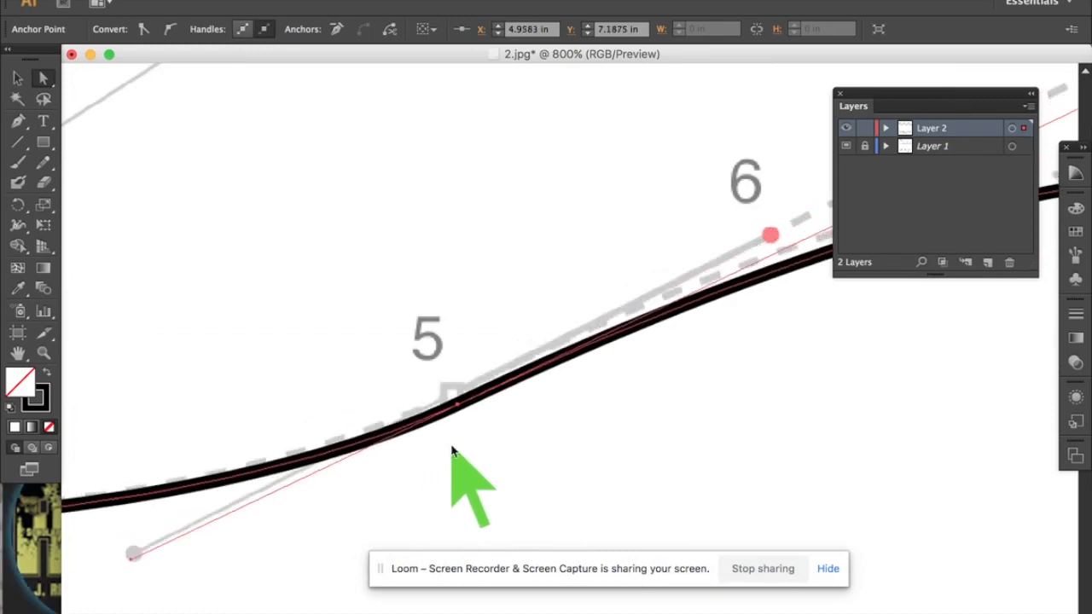
key("Up")
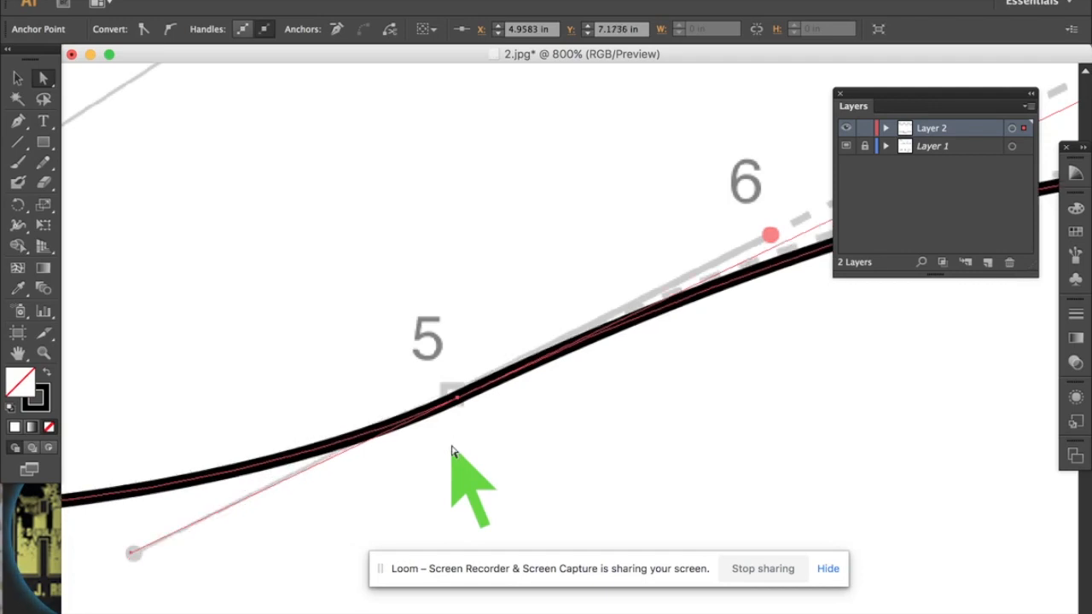
key("Left")
Move the outer handle end of anchor 5 back onto blue dot 9 so it follows the dashed guide line.
scroll(452, 451, "right", 10)
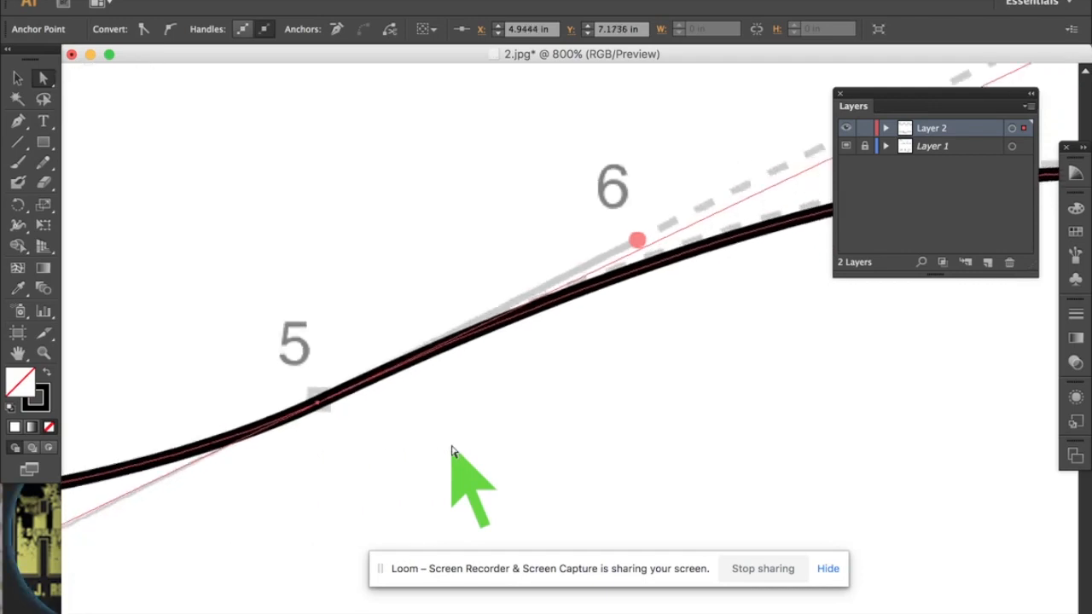
scroll(452, 451, "up", 3)
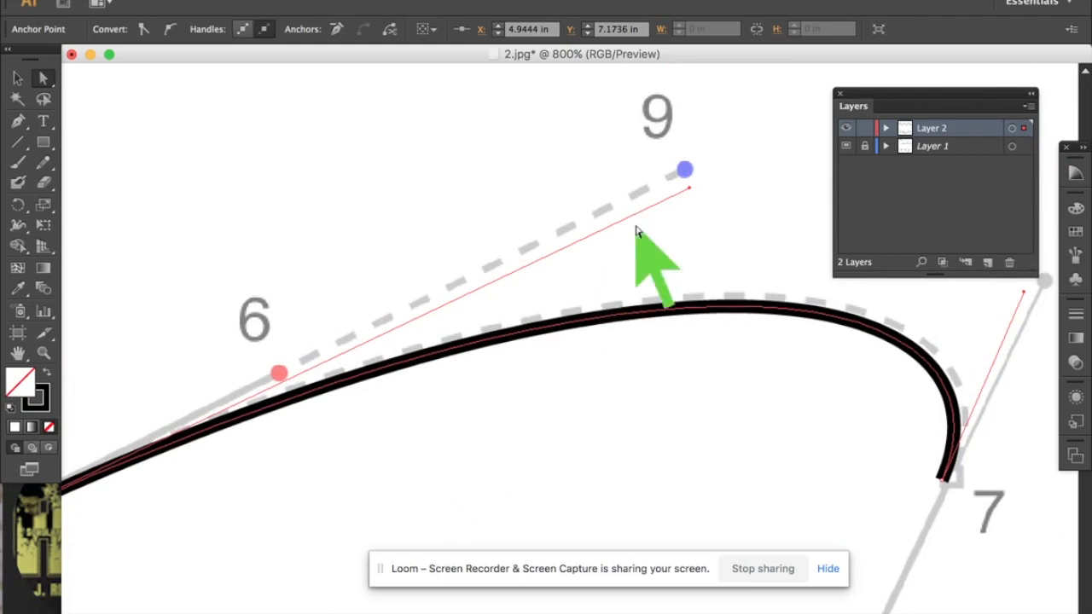
scroll(631, 230, "right", 2)
scroll(631, 230, "up", 1)
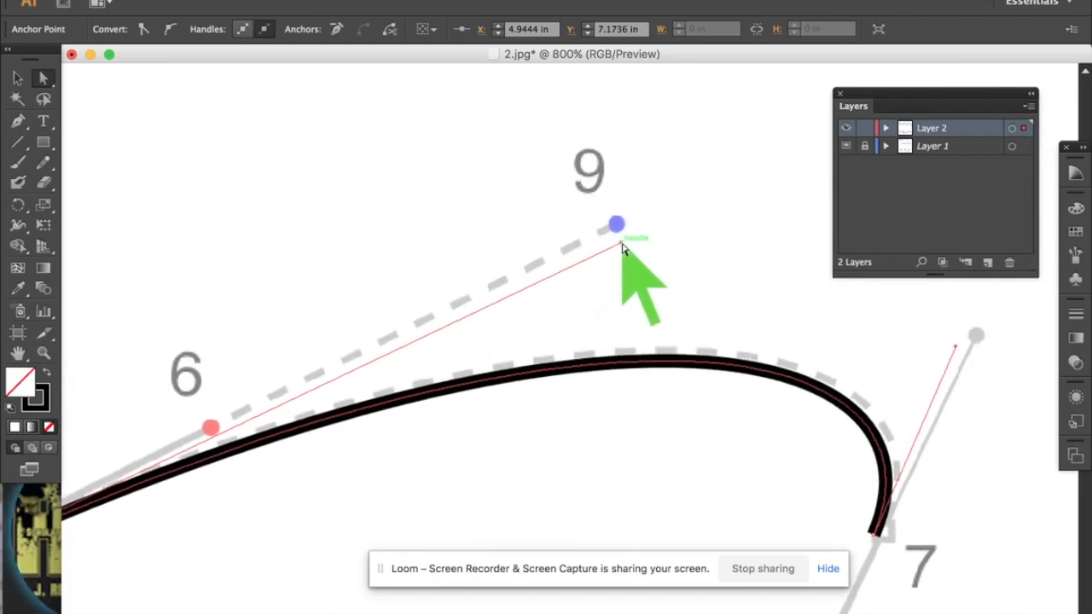
left_click_drag(621, 244, 618, 229)
Move the upper handle end of anchor 7 onto the grey guide dot.
scroll(617, 227, "right", 6)
scroll(617, 227, "up", 1)
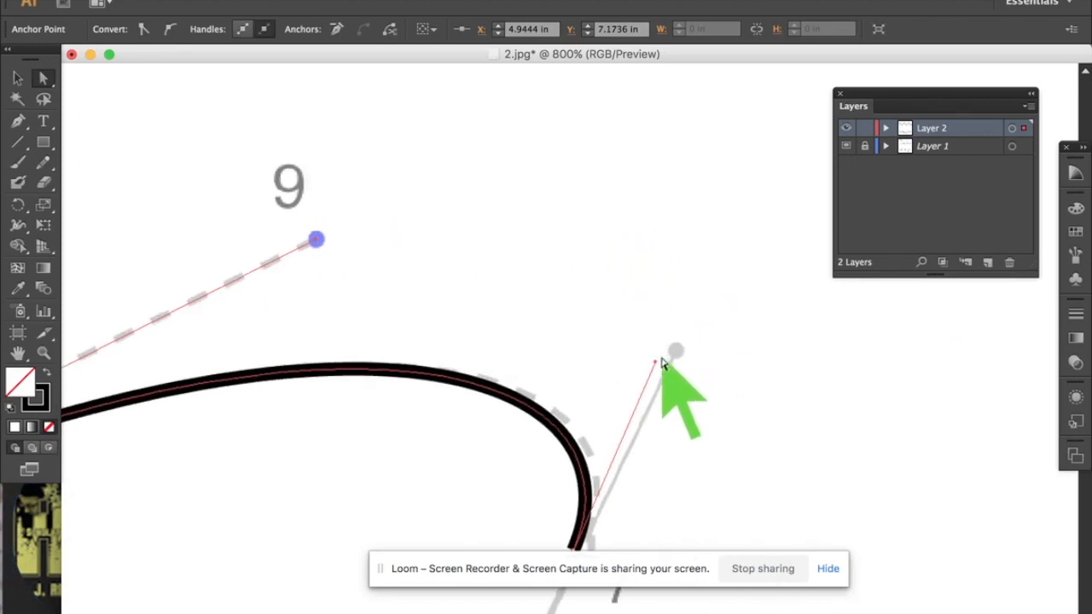
left_click_drag(656, 365, 677, 353)
Nudge anchor 7 right onto its guide square, to about X 6.96 in.
scroll(676, 353, "down", 5)
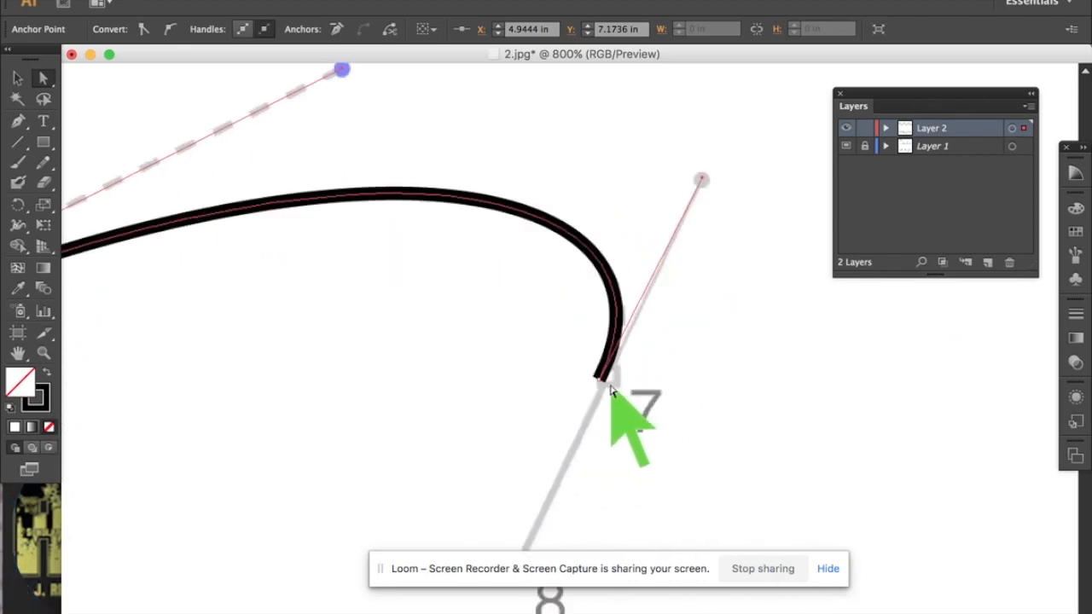
left_click(600, 383)
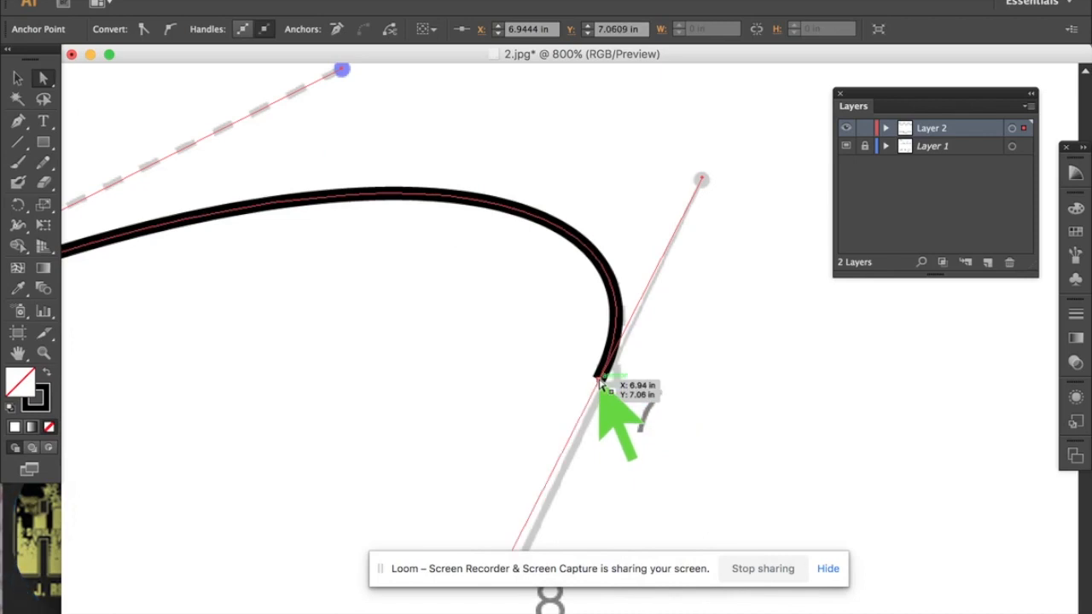
key("Right")
key("Left")
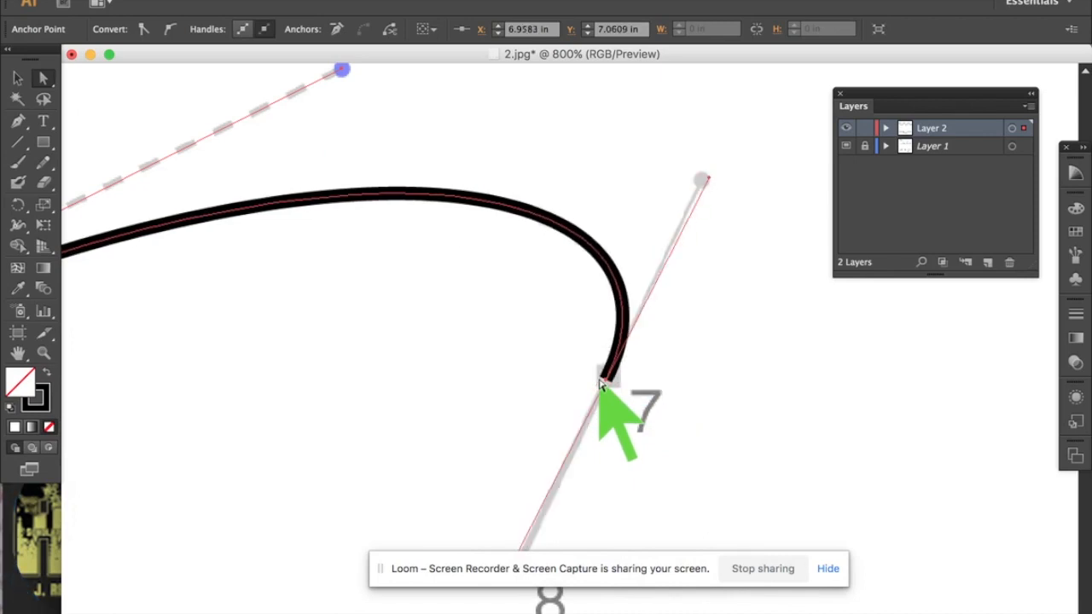
Examine how the traced curve and anchors 5 and 3 line up with the worksheet's guides.
scroll(599, 383, "left", 10)
scroll(599, 383, "left", 15)
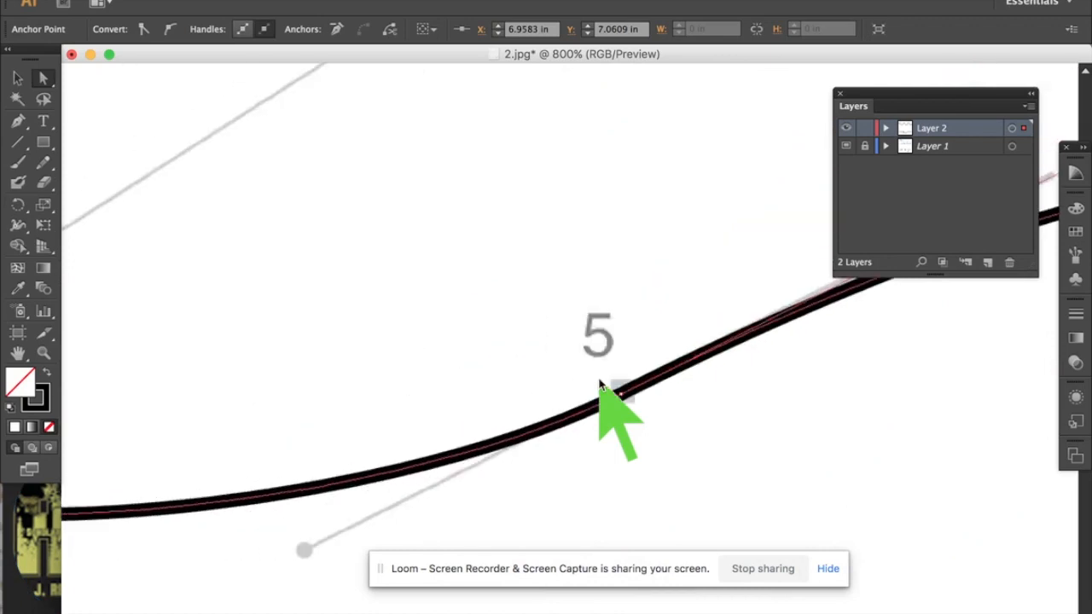
scroll(599, 382, "left", 10)
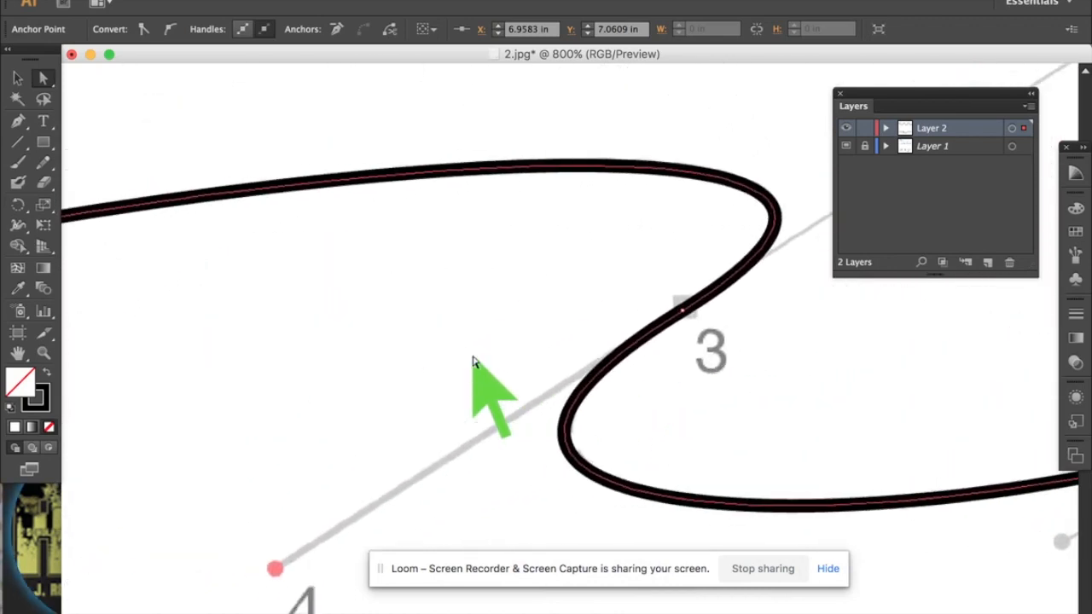
scroll(475, 362, "right", 10)
scroll(475, 362, "up", 8)
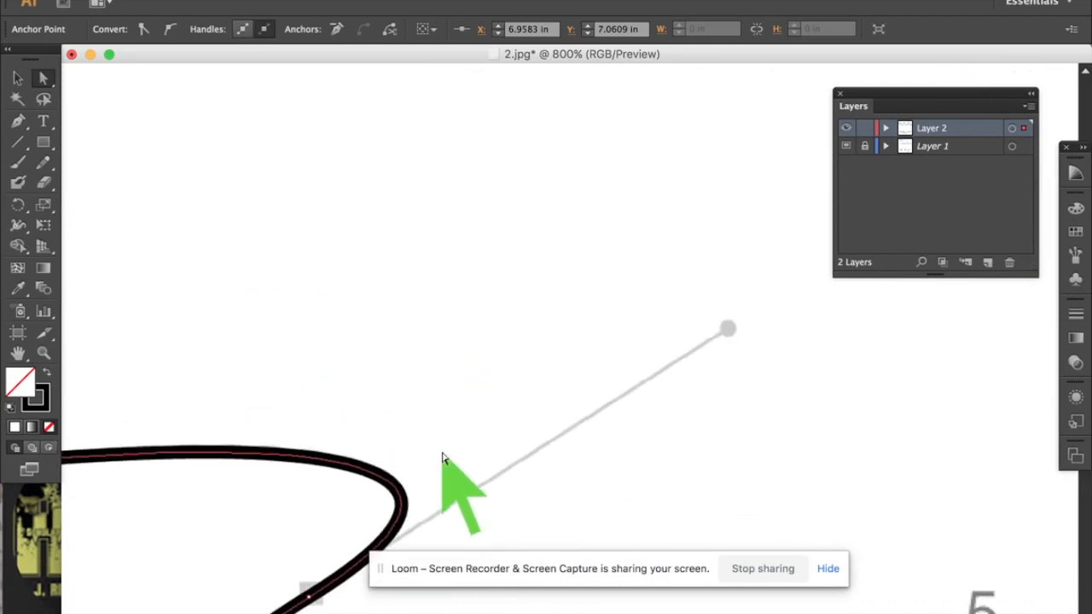
scroll(441, 458, "down", 5)
scroll(442, 458, "left", 2)
left_click(339, 506)
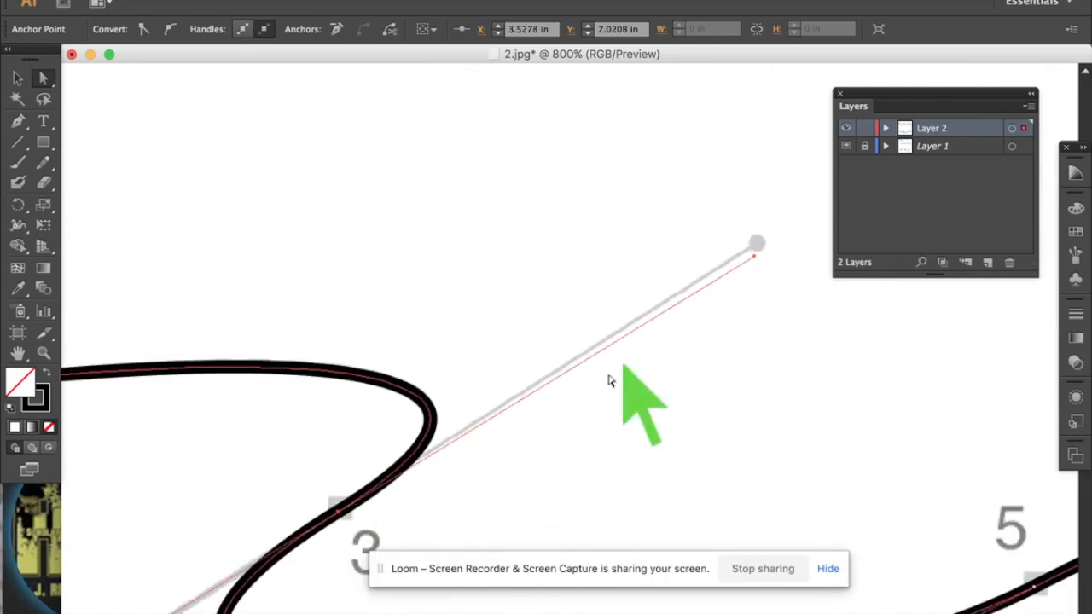
left_click(454, 494)
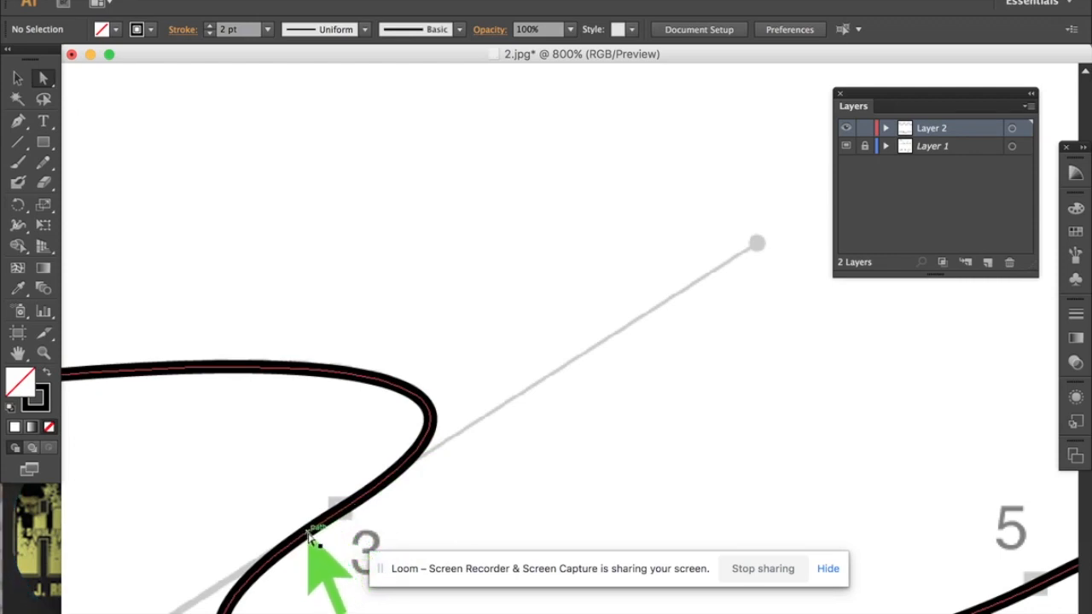
Select anchor 3 and move its upper handle end onto the grey guide dot.
scroll(312, 535, "down", 5)
scroll(311, 536, "left", 5)
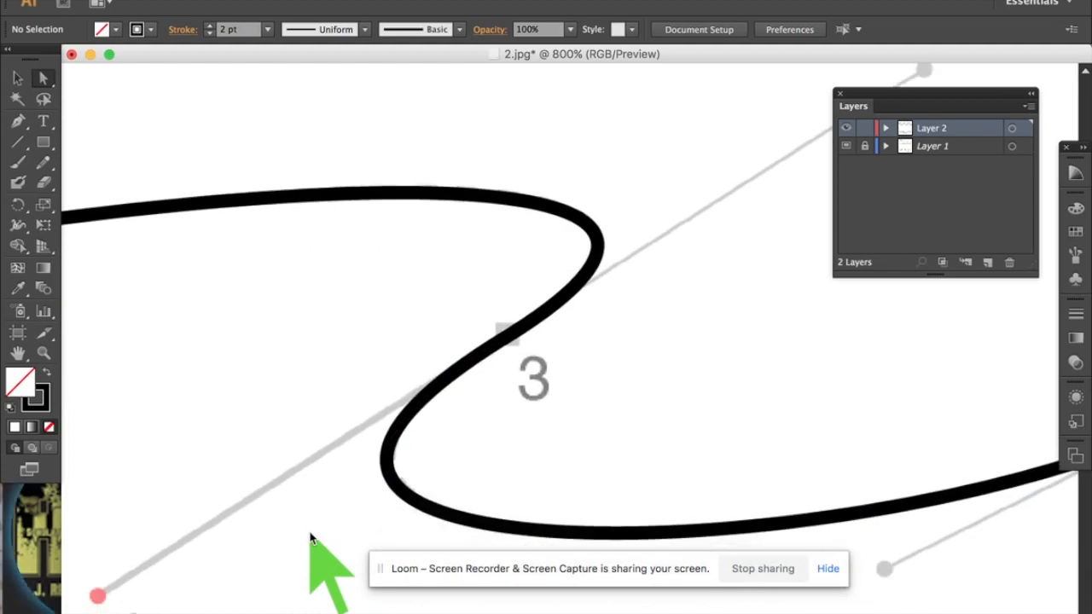
key("super+equal")
key("super+equal")
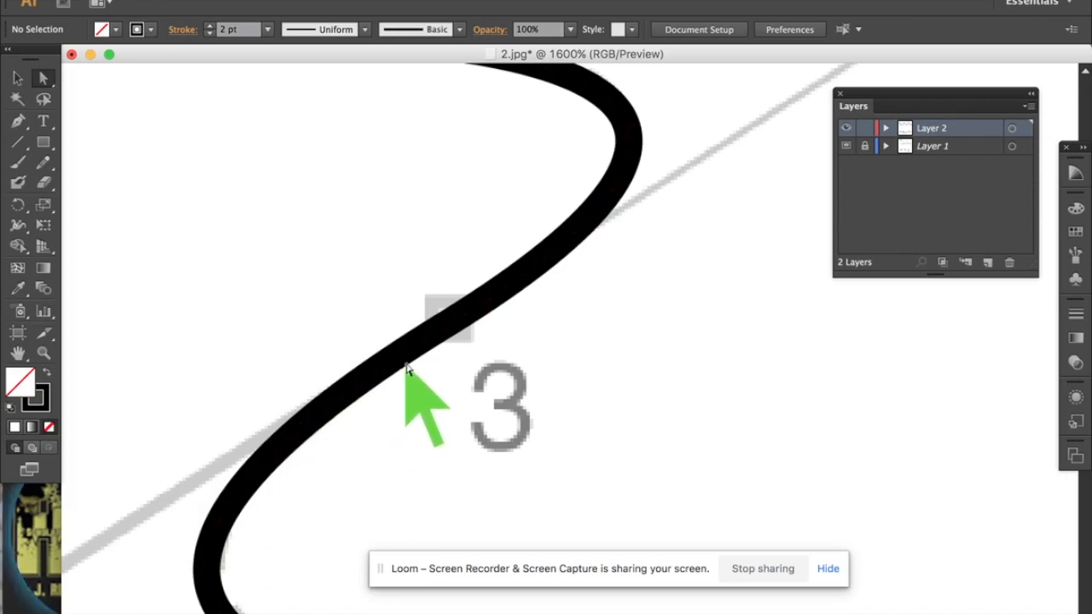
left_click(442, 328)
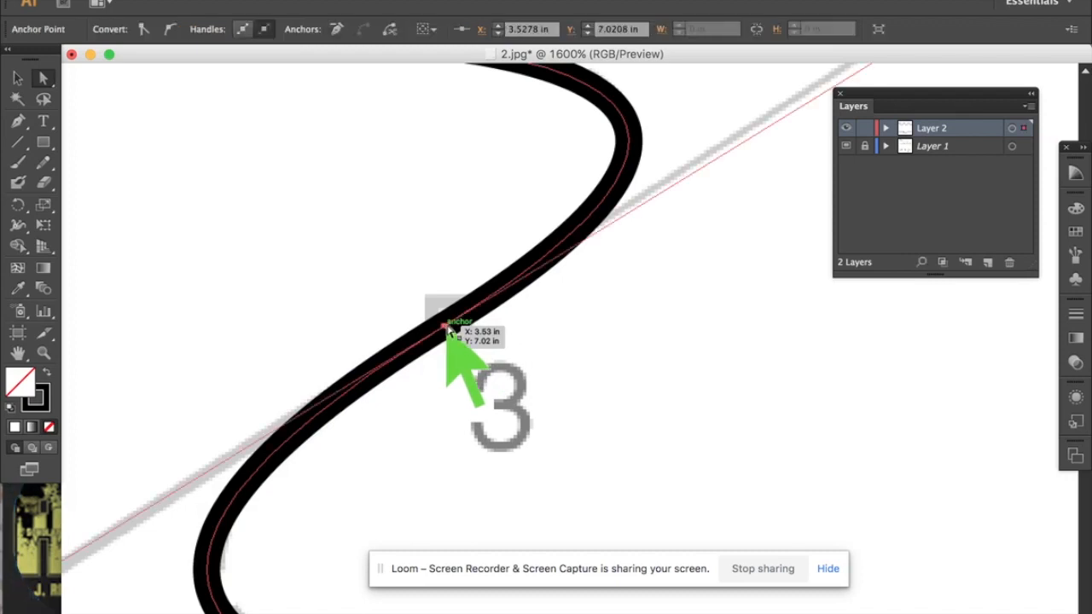
scroll(556, 310, "up", 3)
scroll(556, 310, "right", 4)
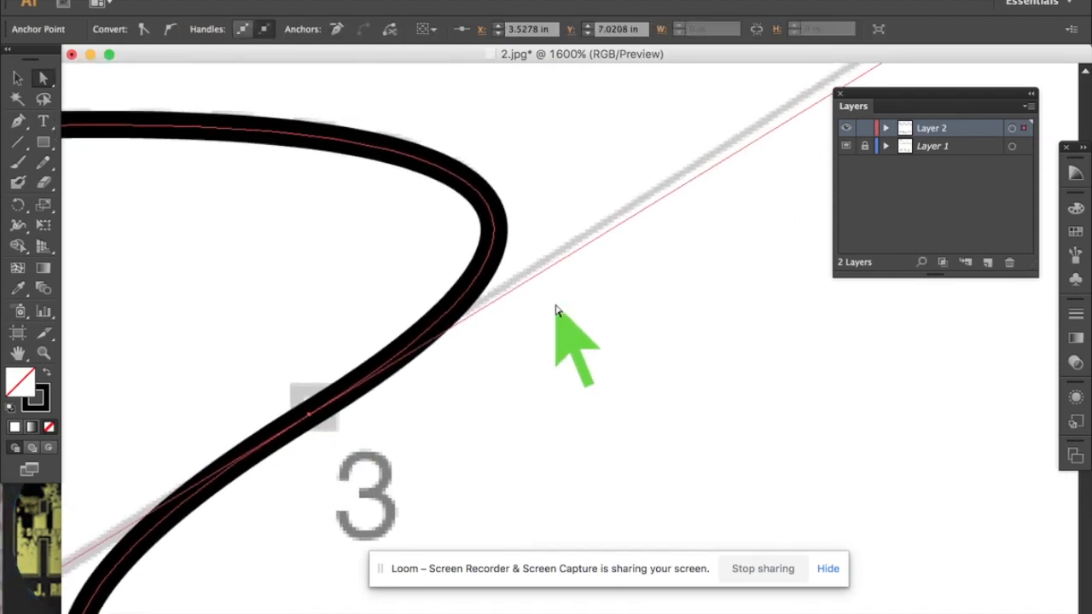
scroll(556, 311, "down", 2)
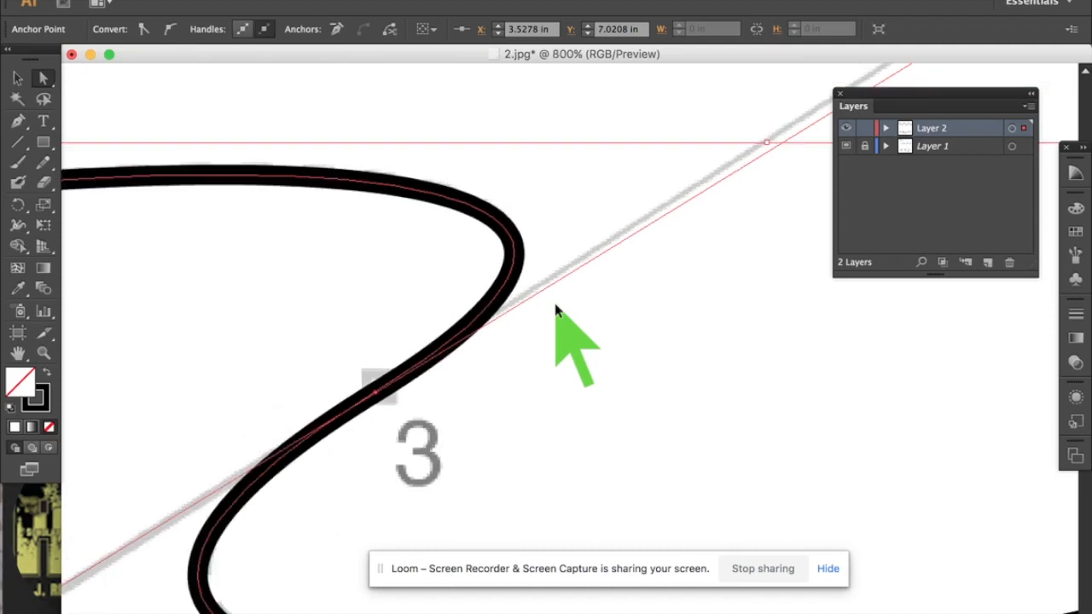
scroll(556, 311, "up", 2)
scroll(556, 311, "right", 4)
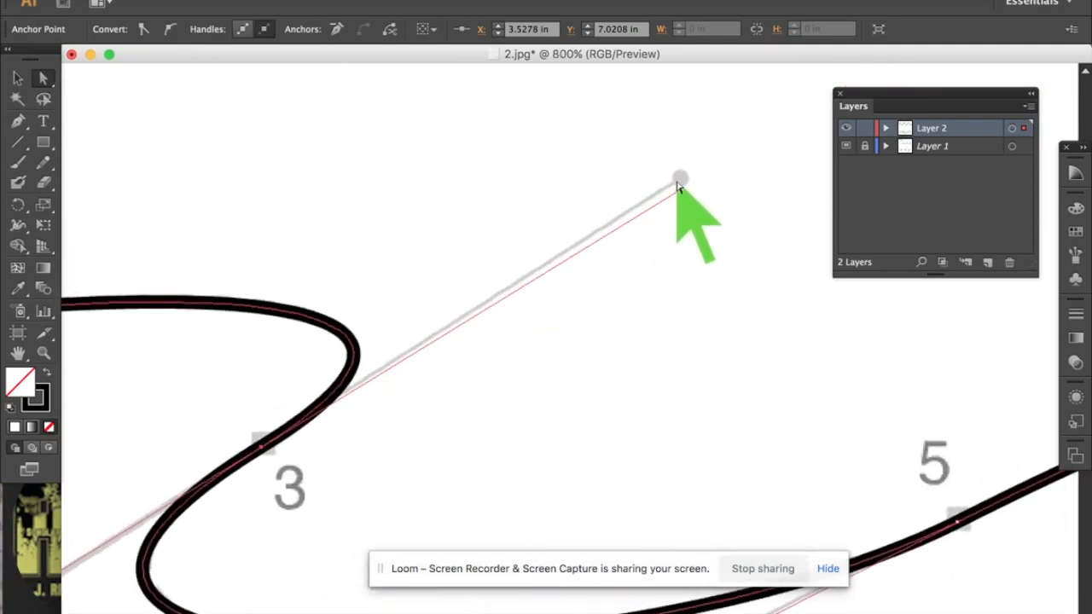
left_click_drag(680, 192, 682, 179)
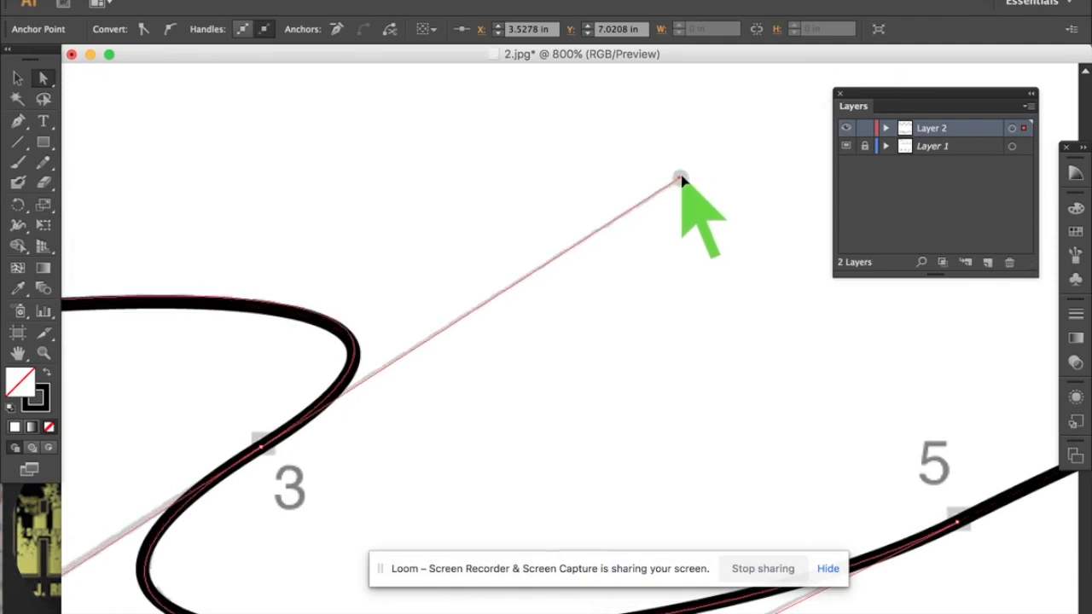
Select anchor 1 and adjust its handle end on red dot 2.
scroll(682, 181, "left", 10)
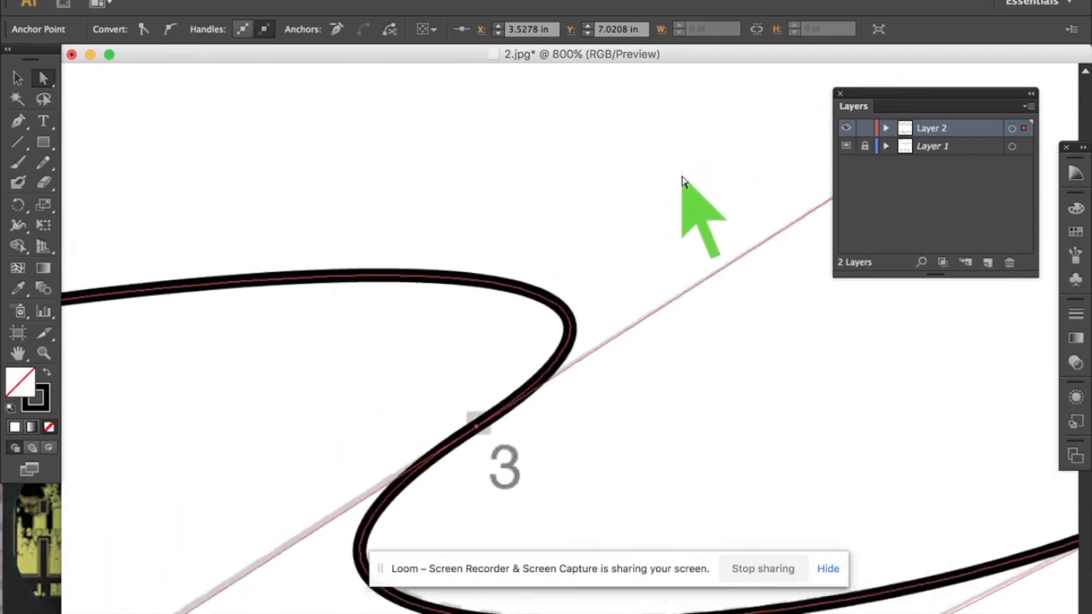
scroll(682, 180, "left", 12)
scroll(681, 181, "down", 2)
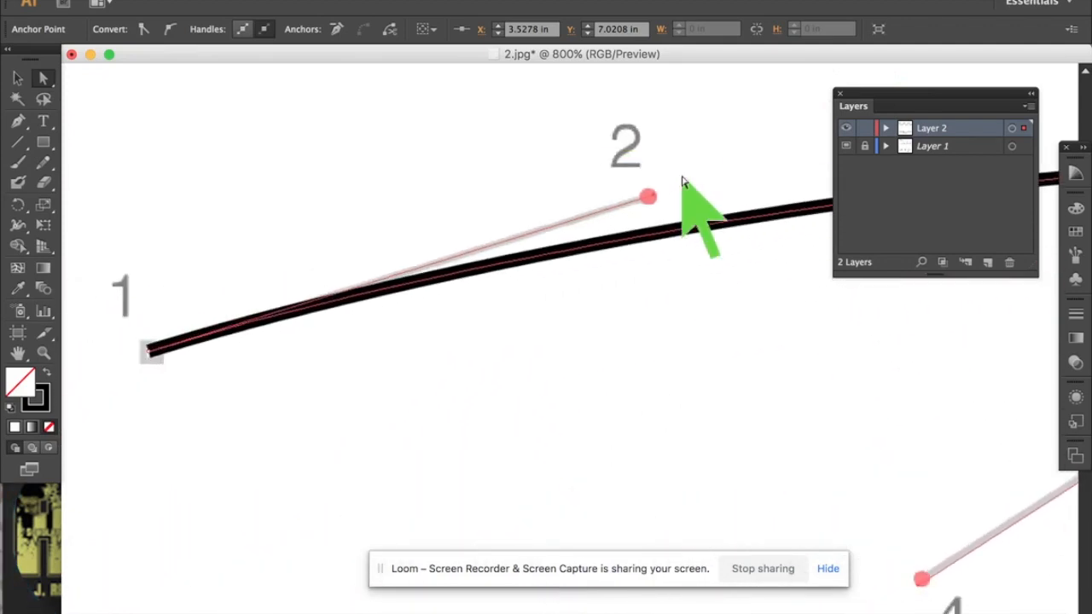
left_click(174, 359)
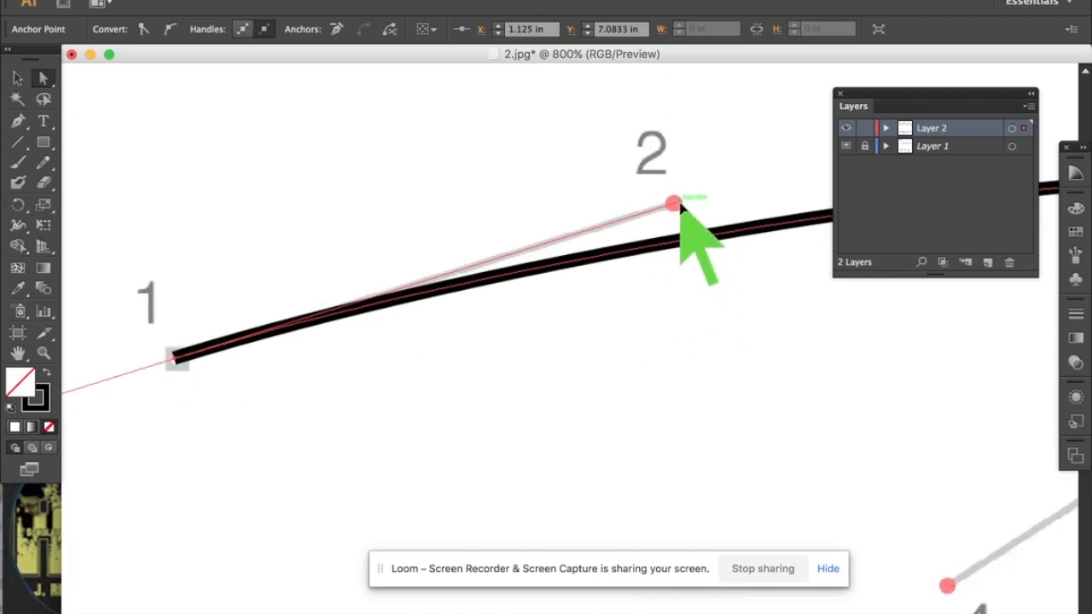
left_click_drag(676, 204, 673, 205)
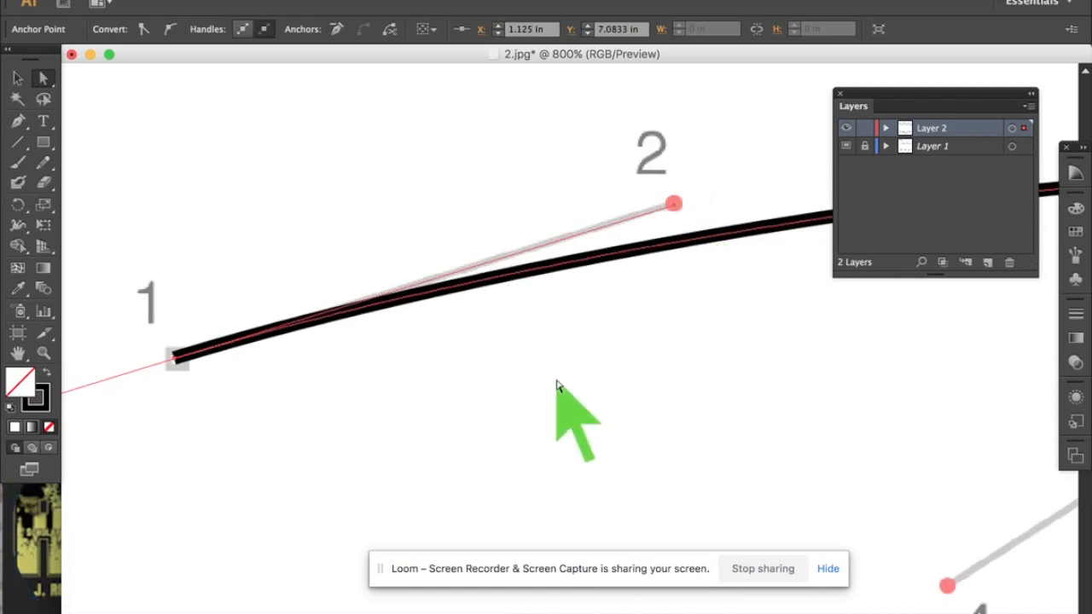
Review the whole Part Two curve against the worksheet's guides and instructions.
key("super")
key("super+minus")
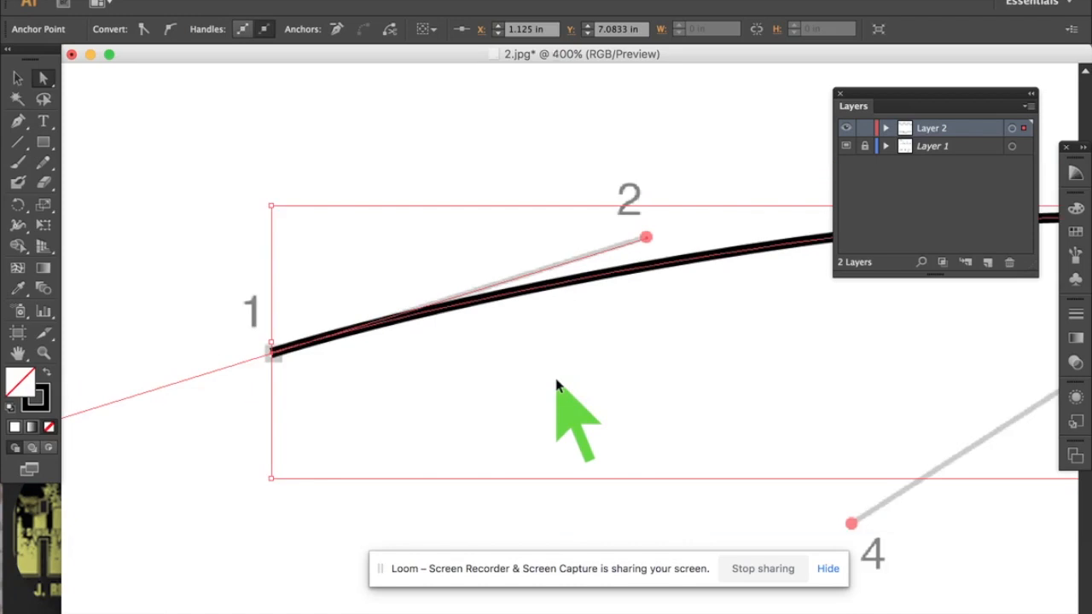
scroll(556, 381, "right", 8)
scroll(556, 381, "right", 1)
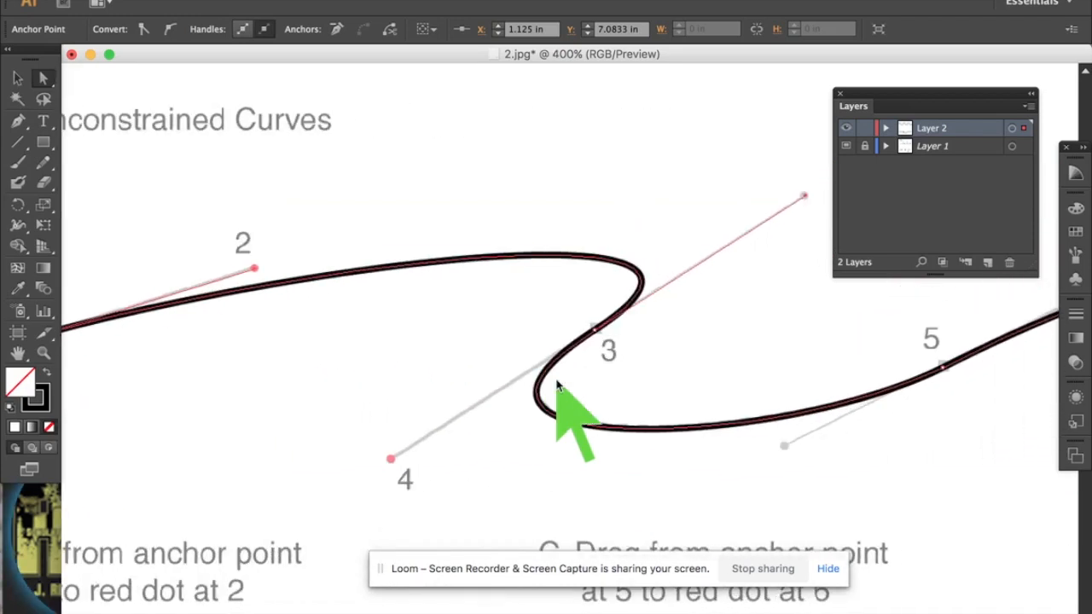
key("super")
key("super+minus")
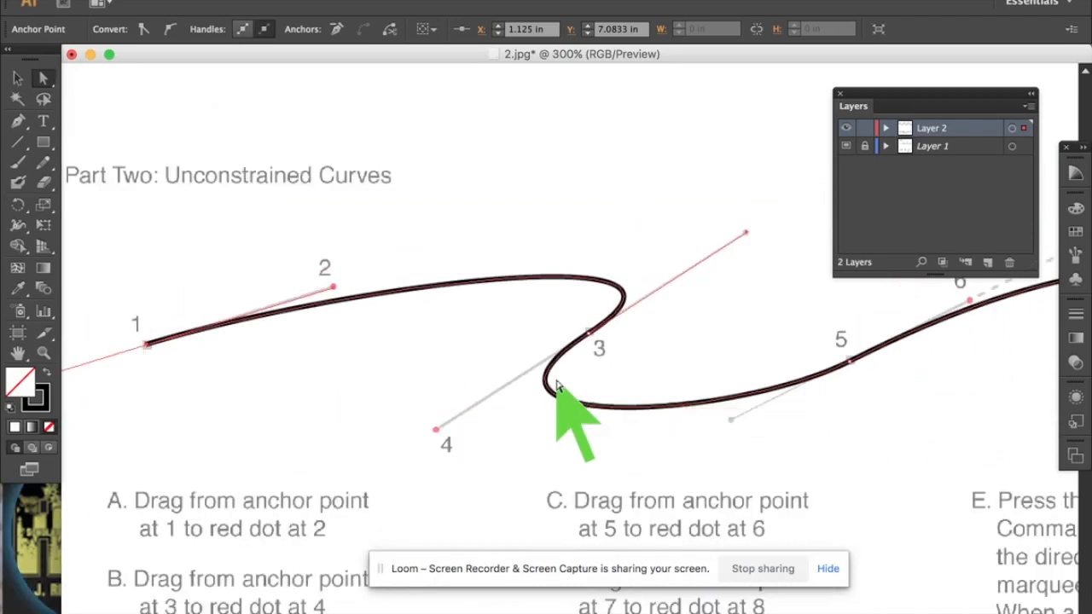
scroll(556, 381, "right", 3)
key("super")
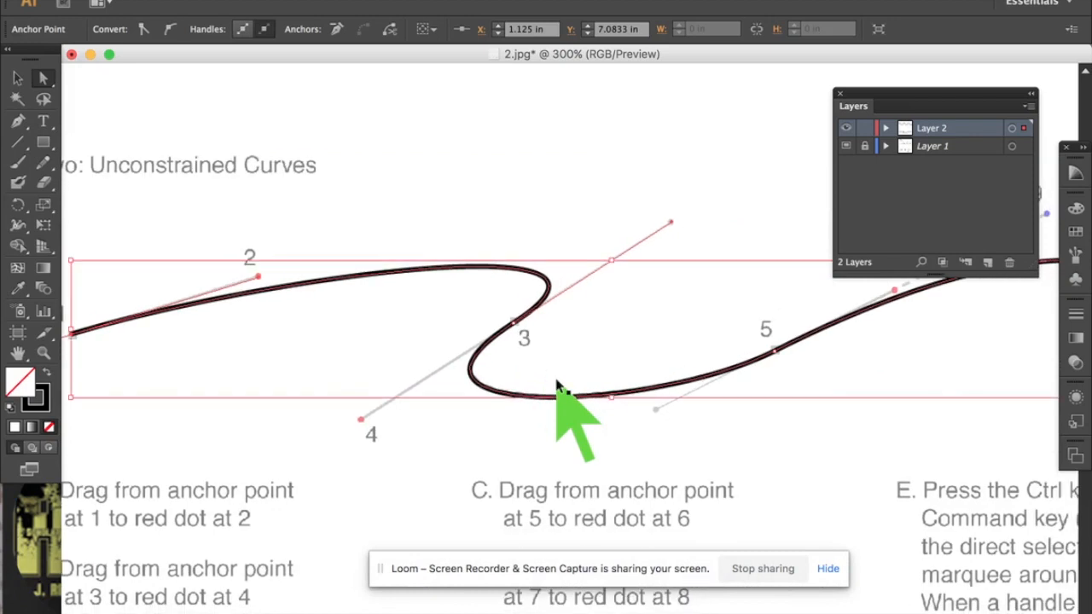
key("super+minus")
scroll(557, 386, "right", 4)
scroll(556, 386, "down", 1)
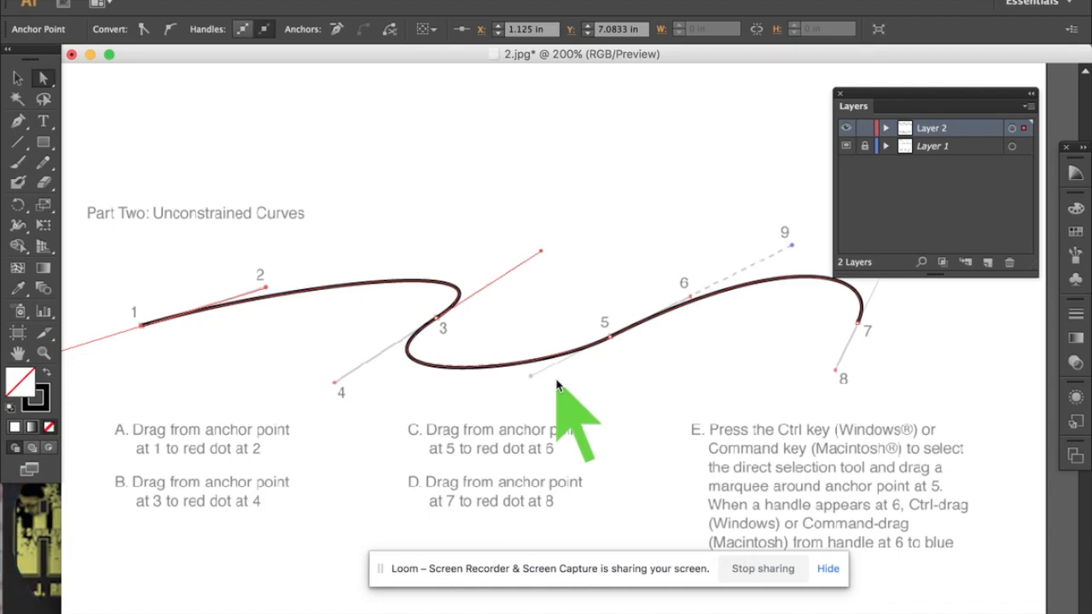
Hide Layer 1 and deselect the path to show both traced curves alone on the artboard.
left_click(847, 150)
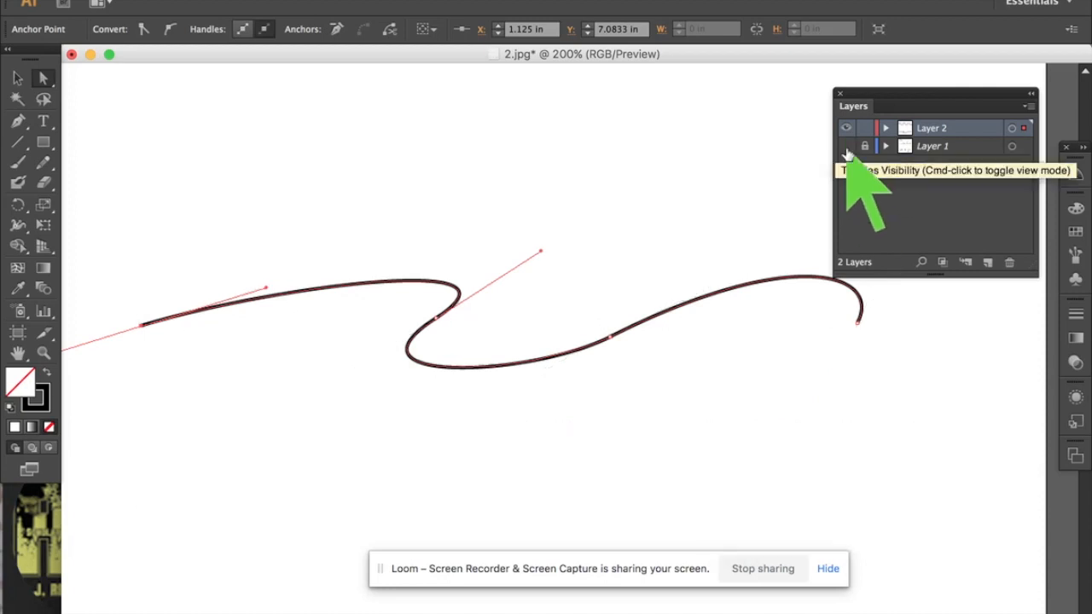
left_click(461, 179)
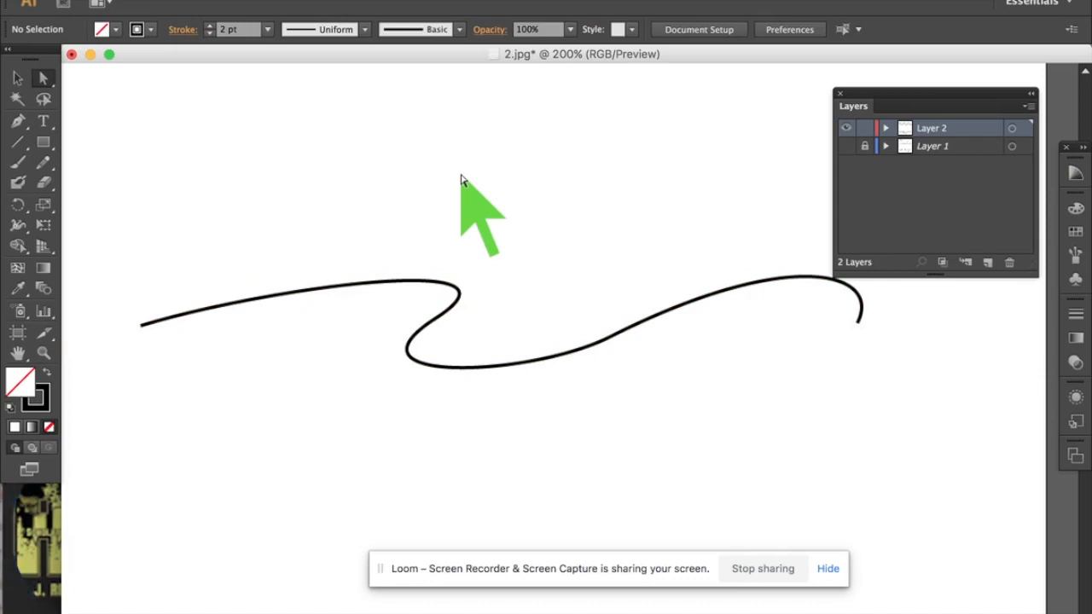
key("super+minus")
key("super+minus")
key("super+minus")
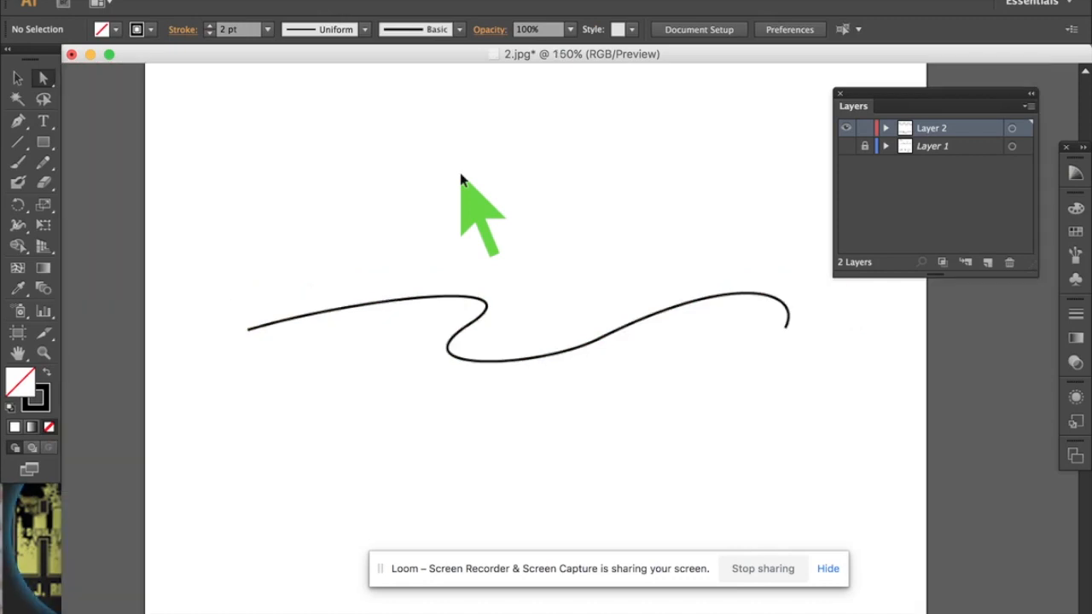
scroll(461, 179, "up", 3)
scroll(461, 179, "right", 4)
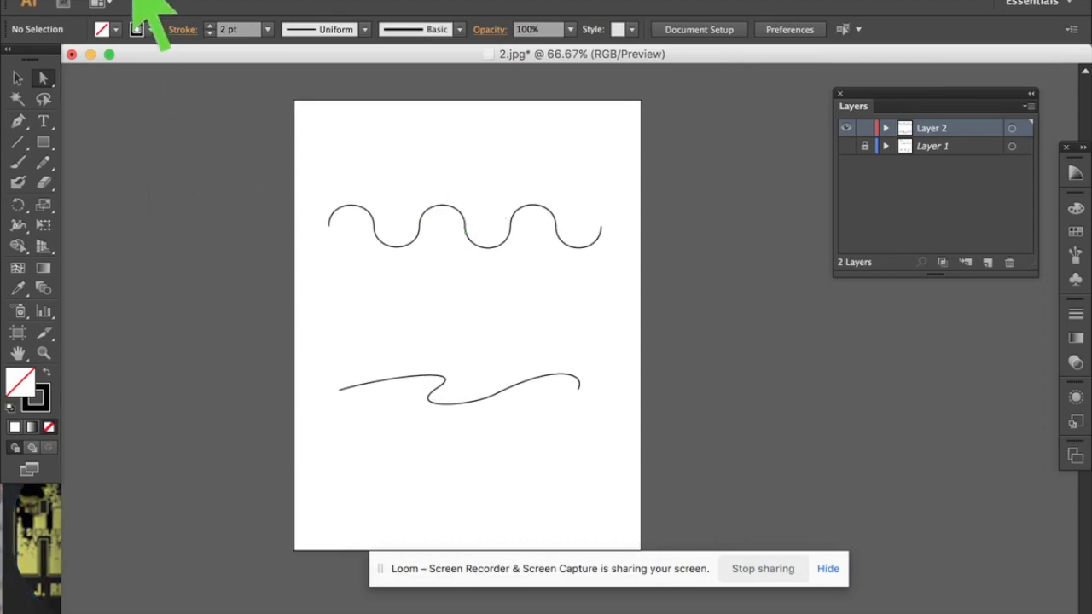
left_click(139, 2)
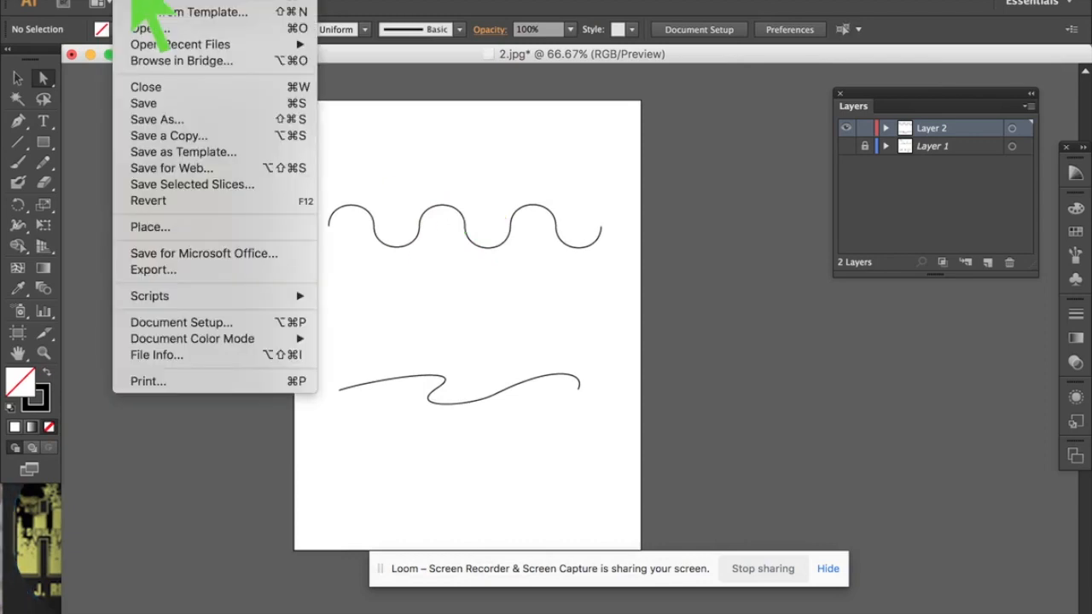
left_click(143, 119)
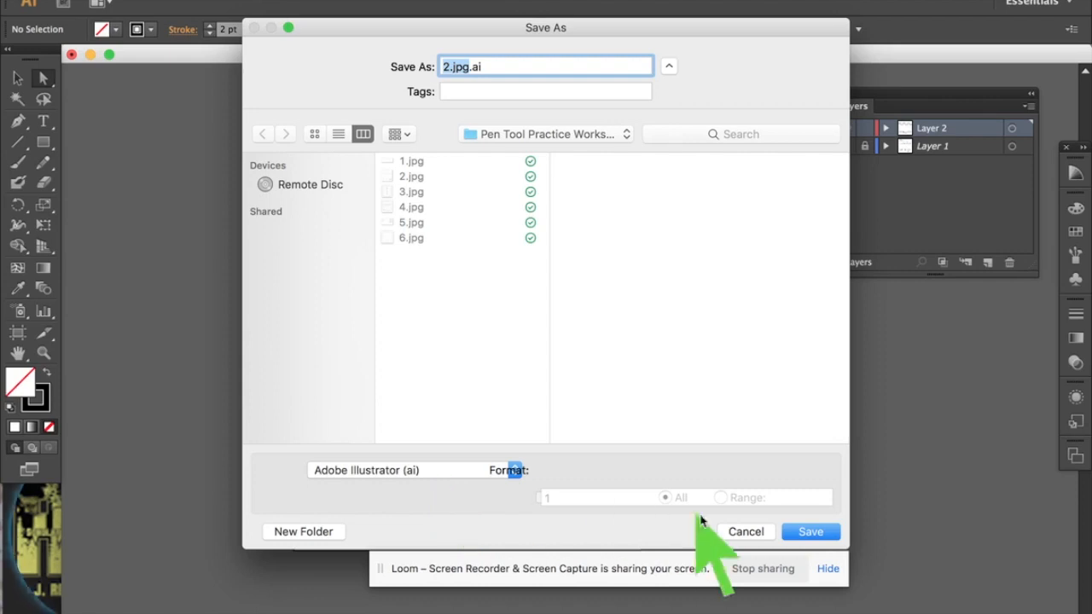
left_click(746, 532)
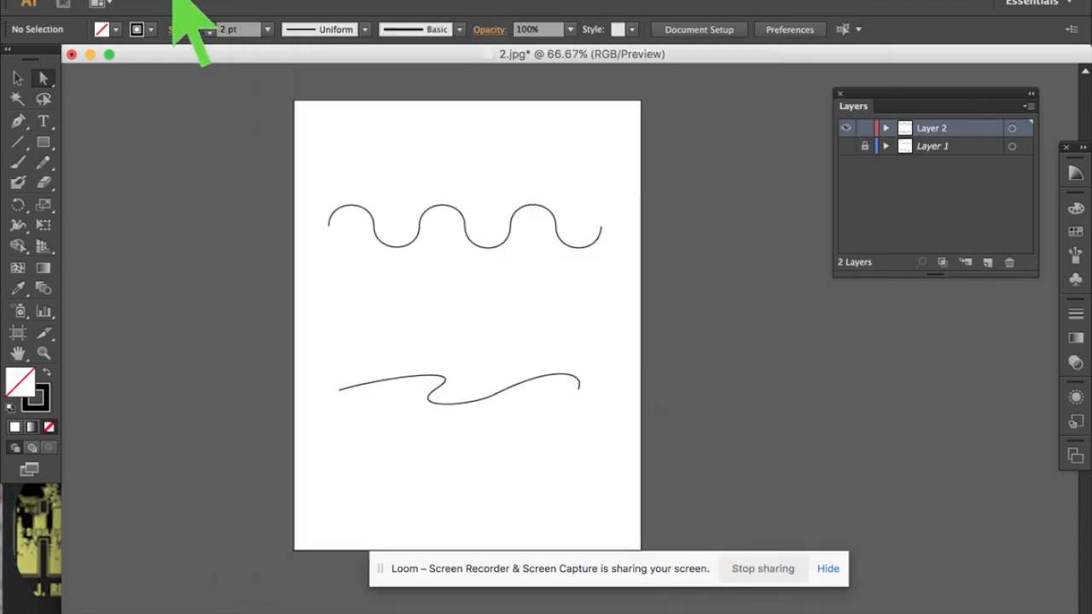
left_click(136, 0)
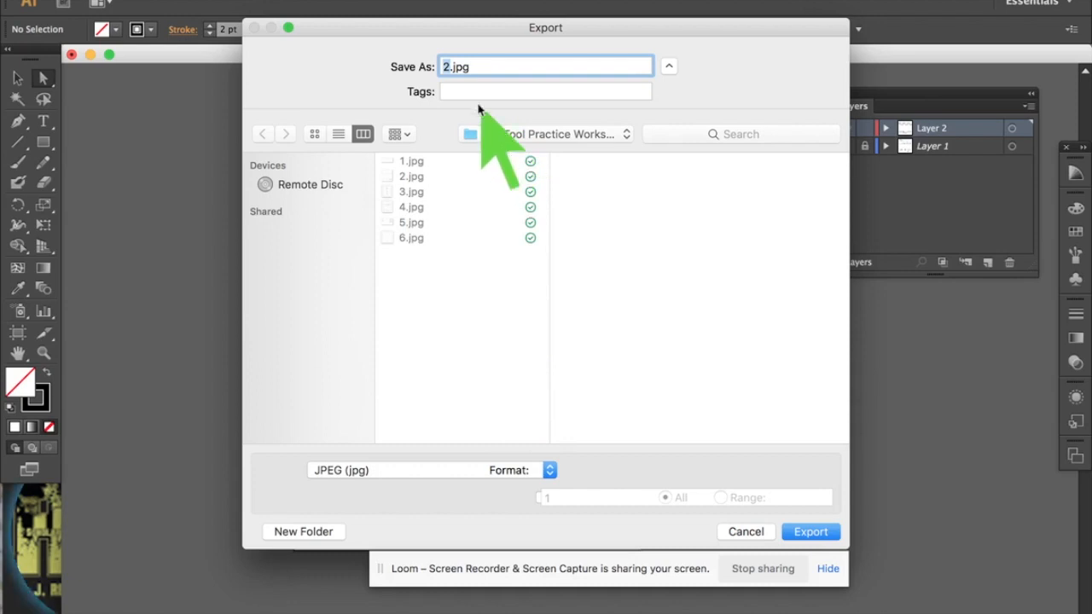
left_click(444, 72)
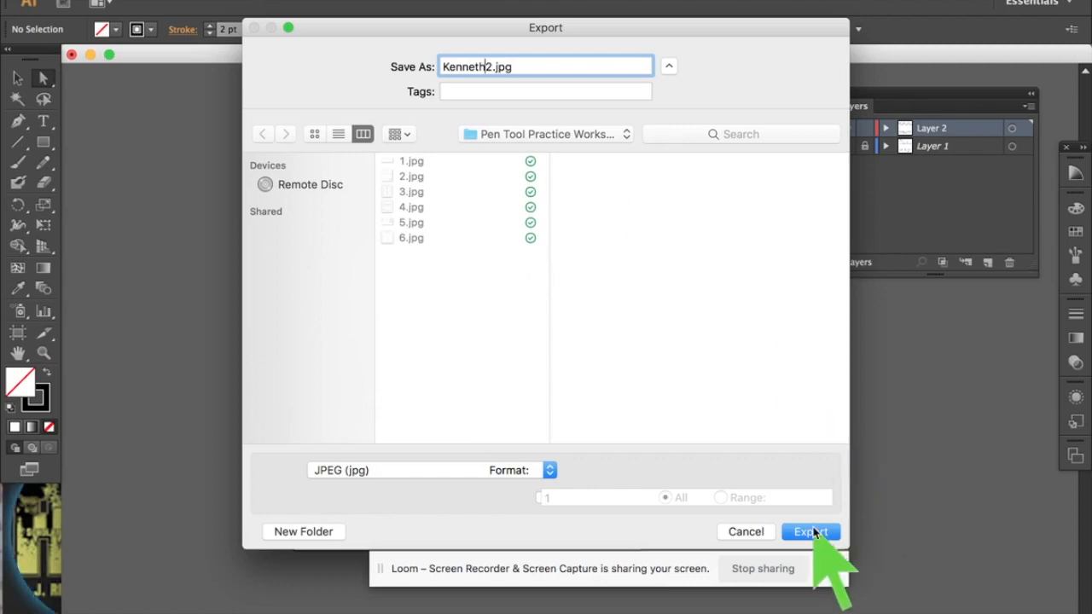
left_click(743, 531)
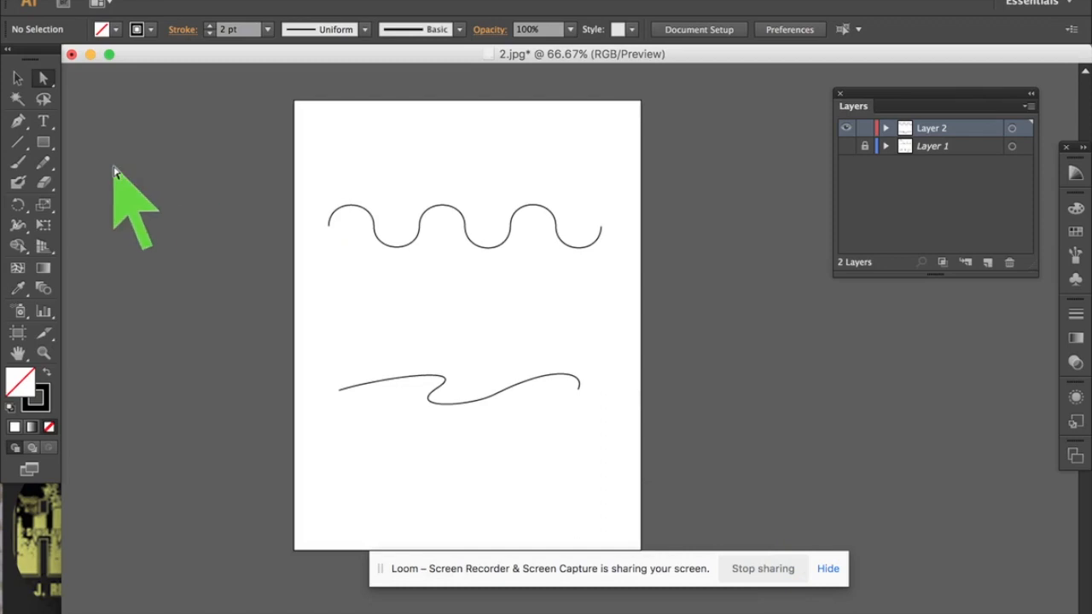
Close 2.jpg without saving the changes and open the 3.jpg worksheet from the pen tool practice folder.
left_click(72, 56)
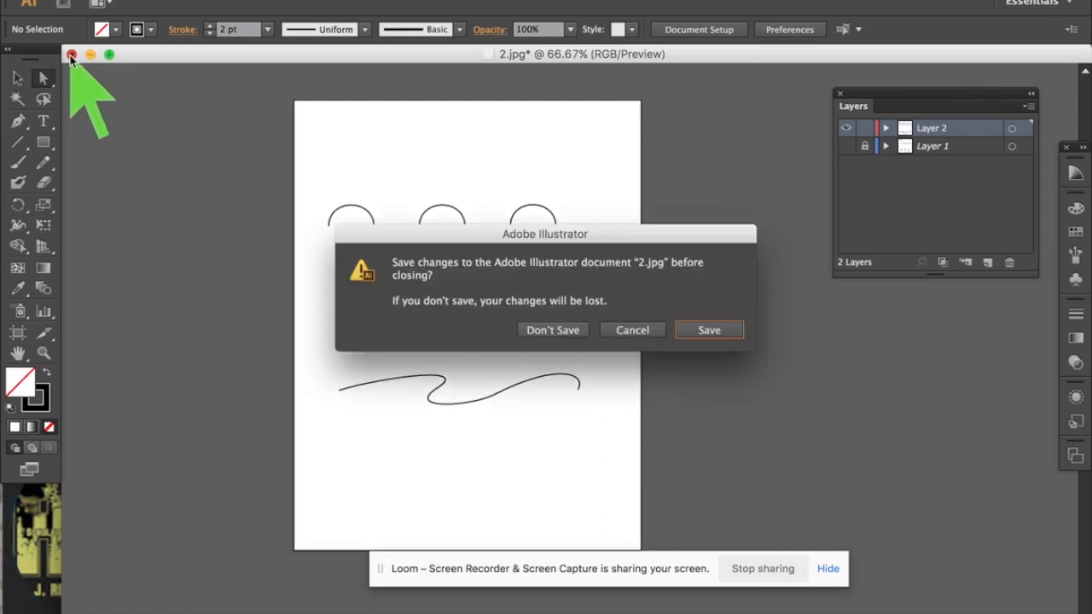
left_click(557, 334)
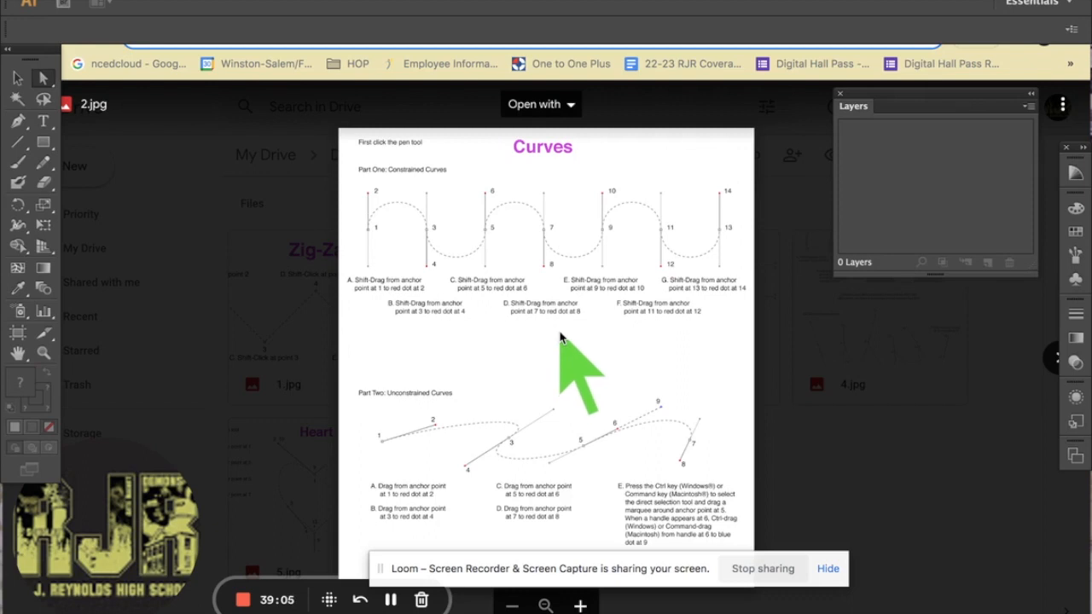
left_click(120, 5)
mouse_move(182, 12)
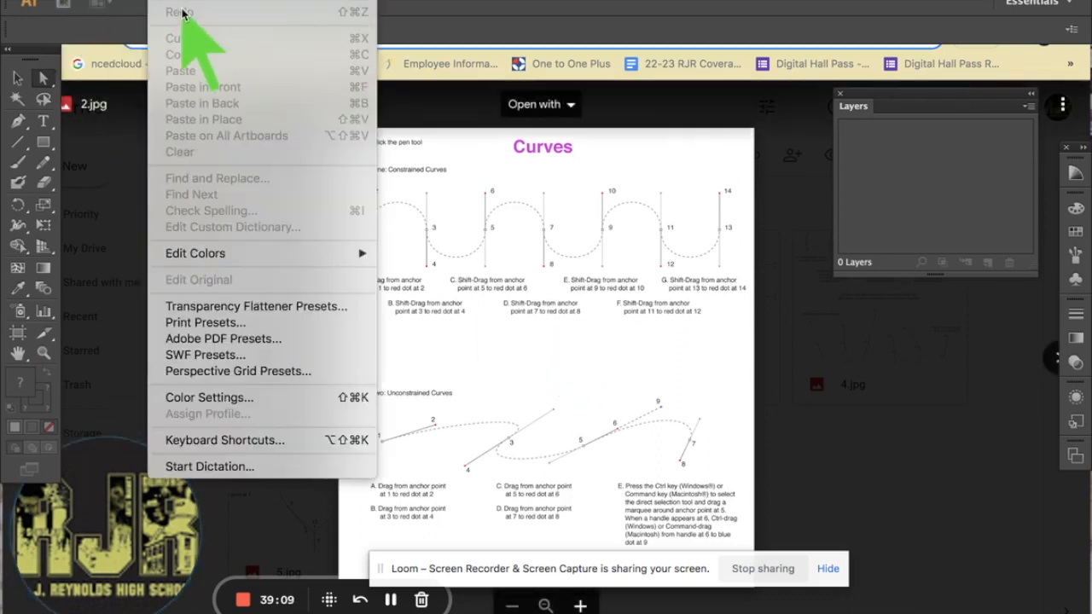
mouse_move(137, 6)
left_click(144, 29)
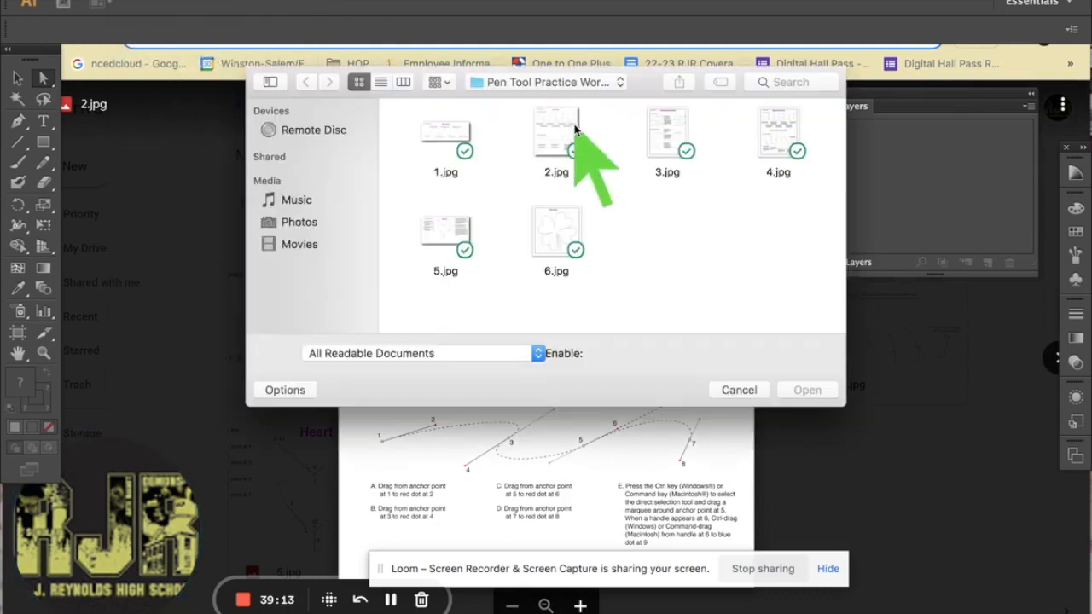
left_click(661, 123)
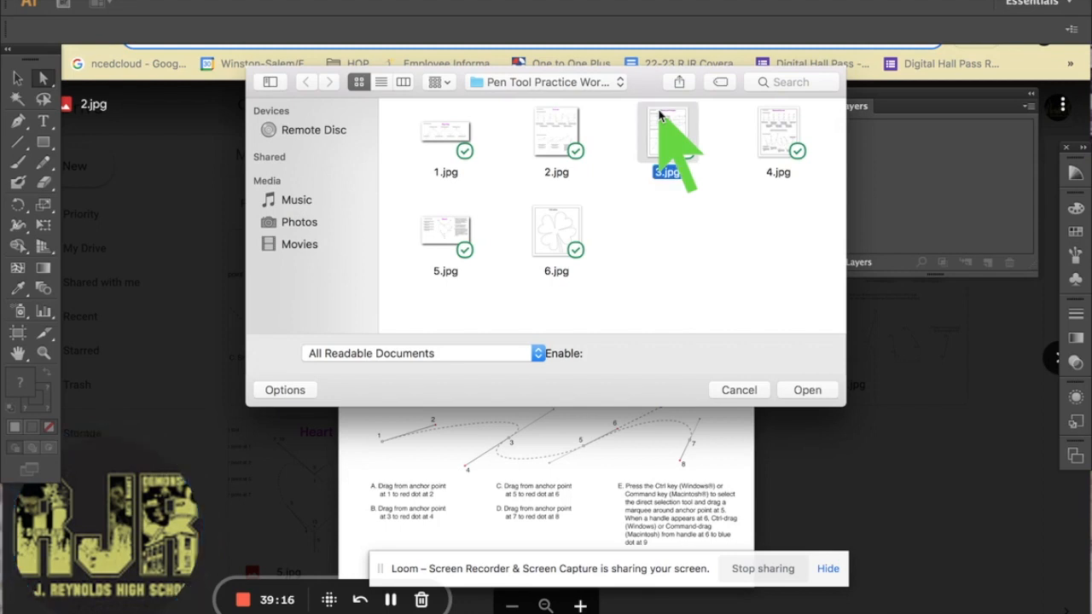
left_click(806, 390)
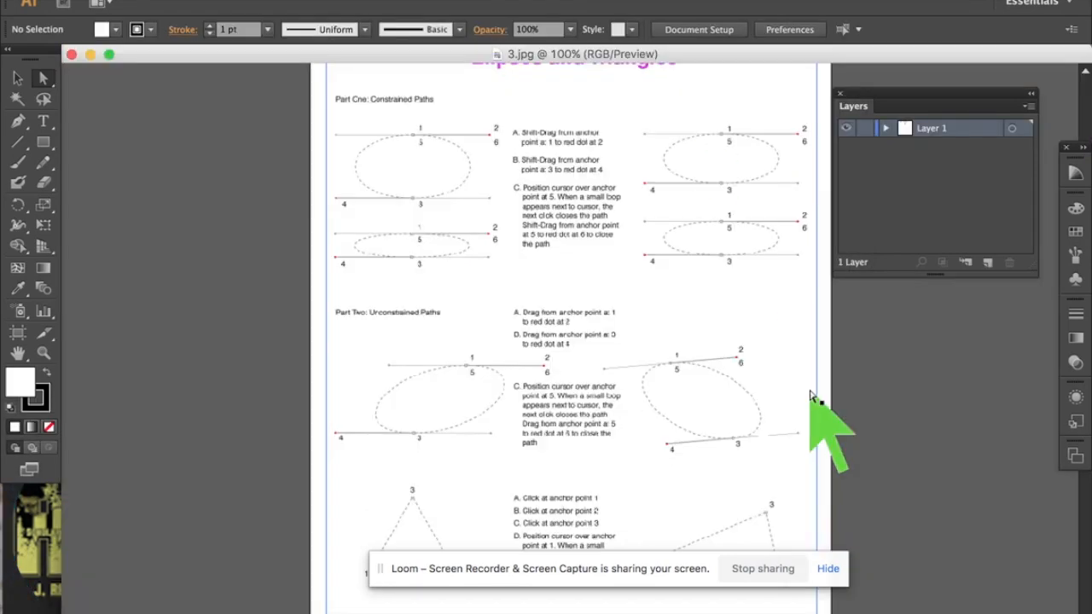
Add a new layer above the worksheet and make Layer 1 a template with images dimmed to 50%.
scroll(812, 395, "down", 3)
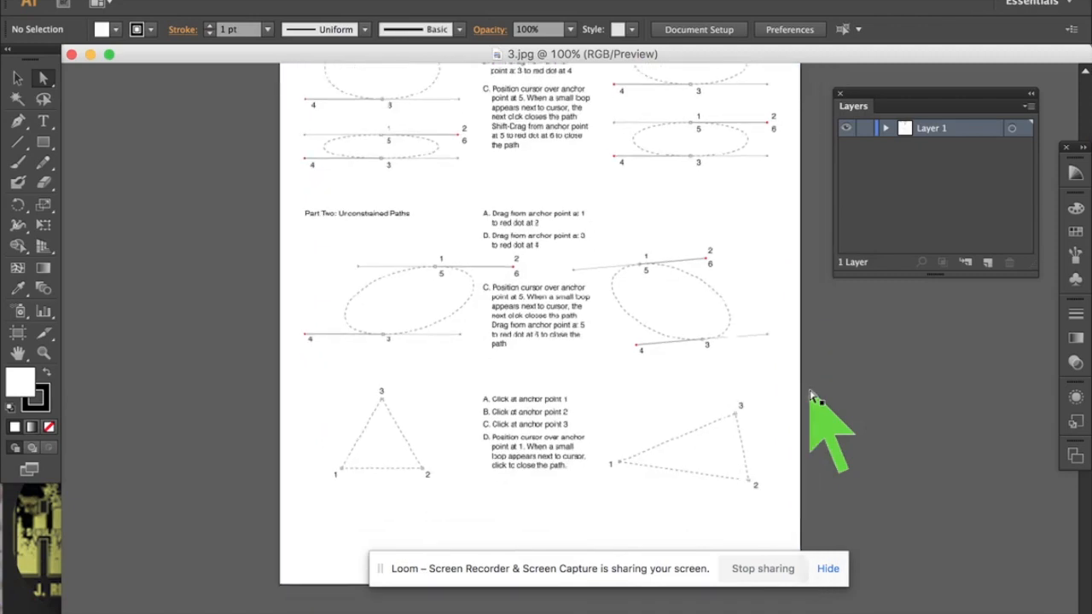
scroll(812, 395, "up", 4)
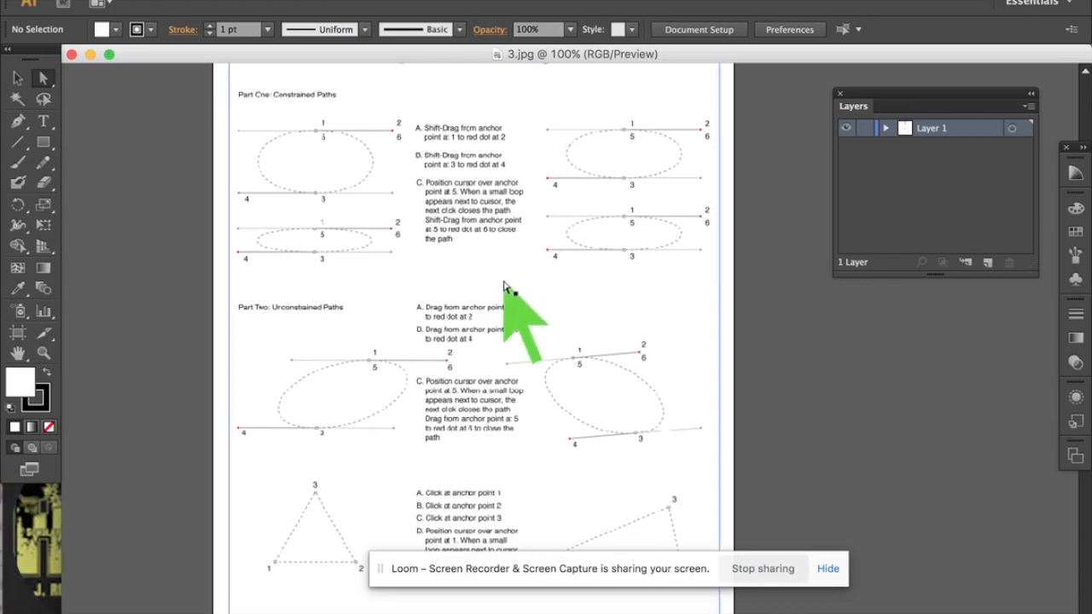
left_click(989, 263)
left_click(977, 151)
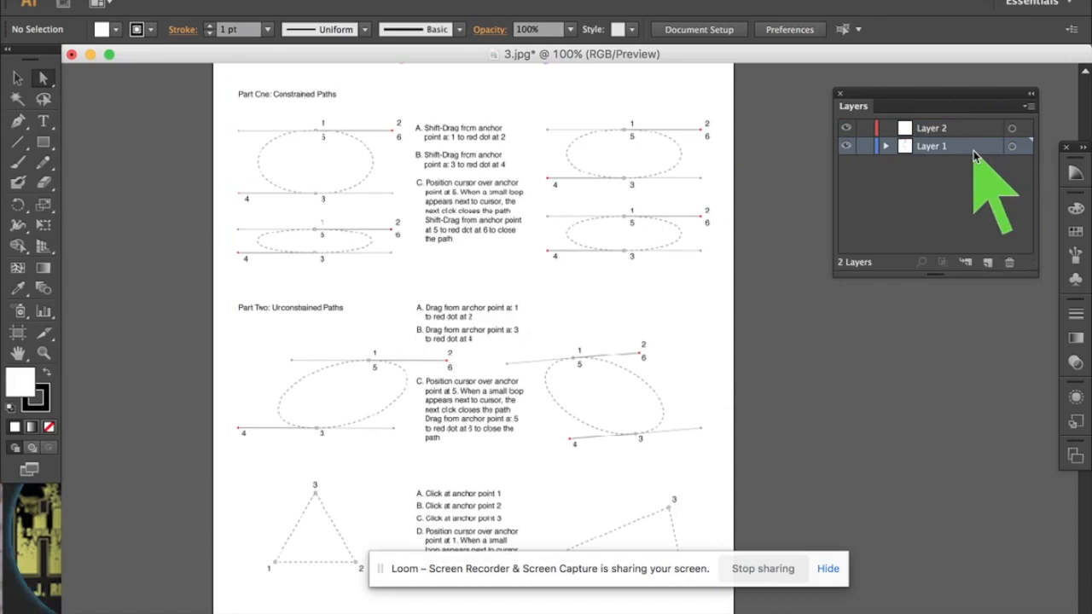
double_click(971, 151)
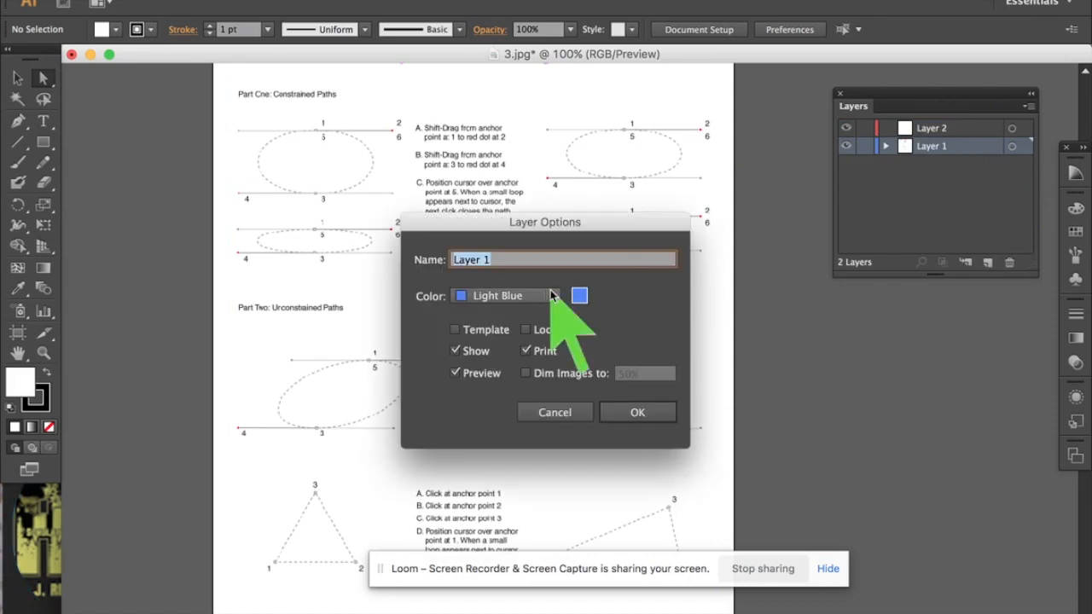
left_click(455, 331)
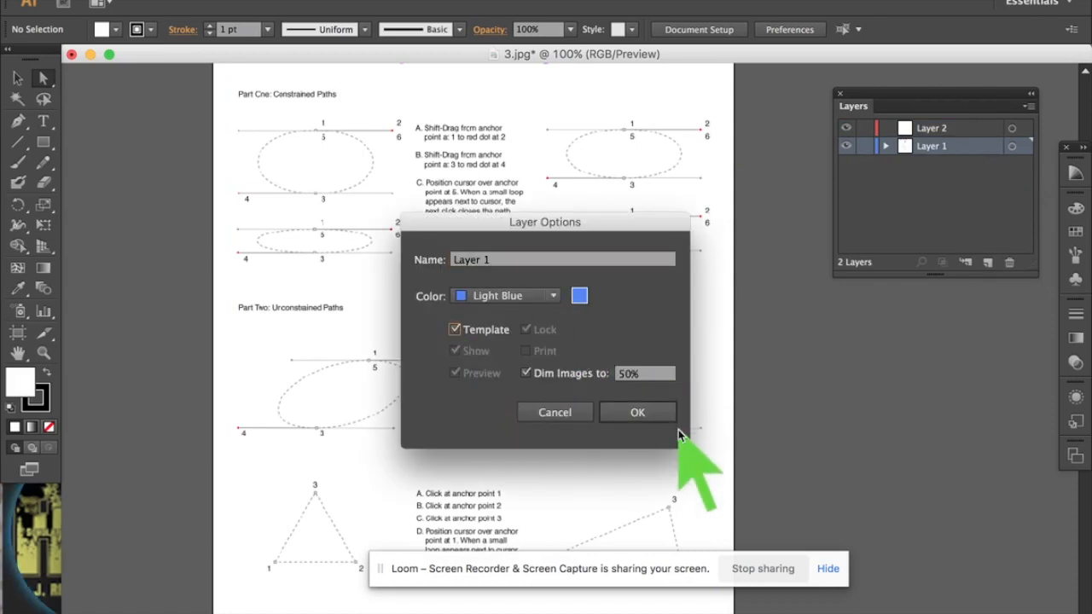
left_click(636, 409)
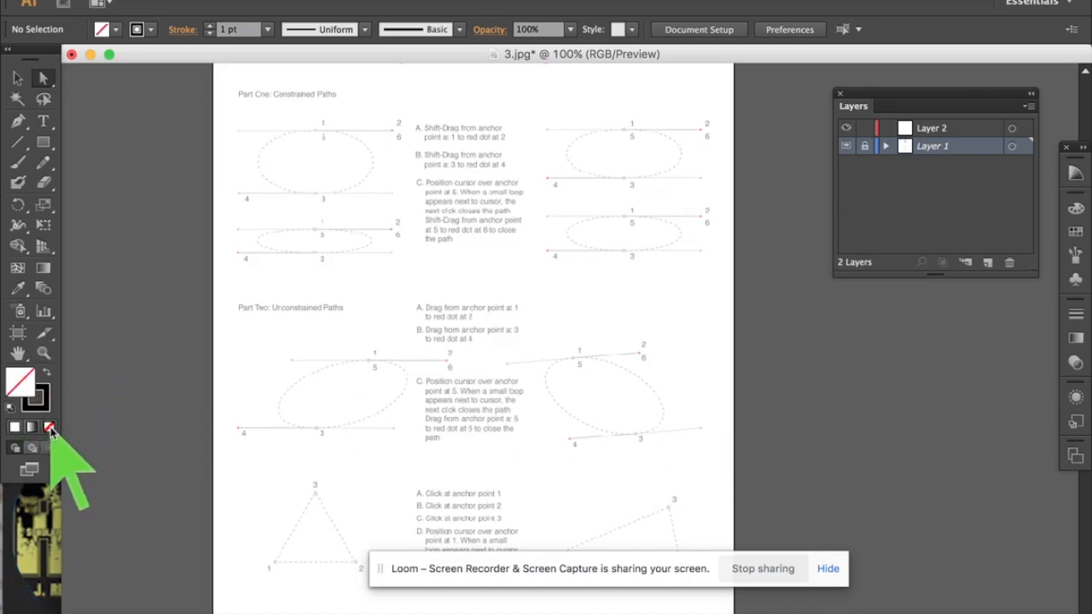
Set the drawing style to no fill with a 2 pt stroke for tracing the Part One ellipses.
left_click(209, 25)
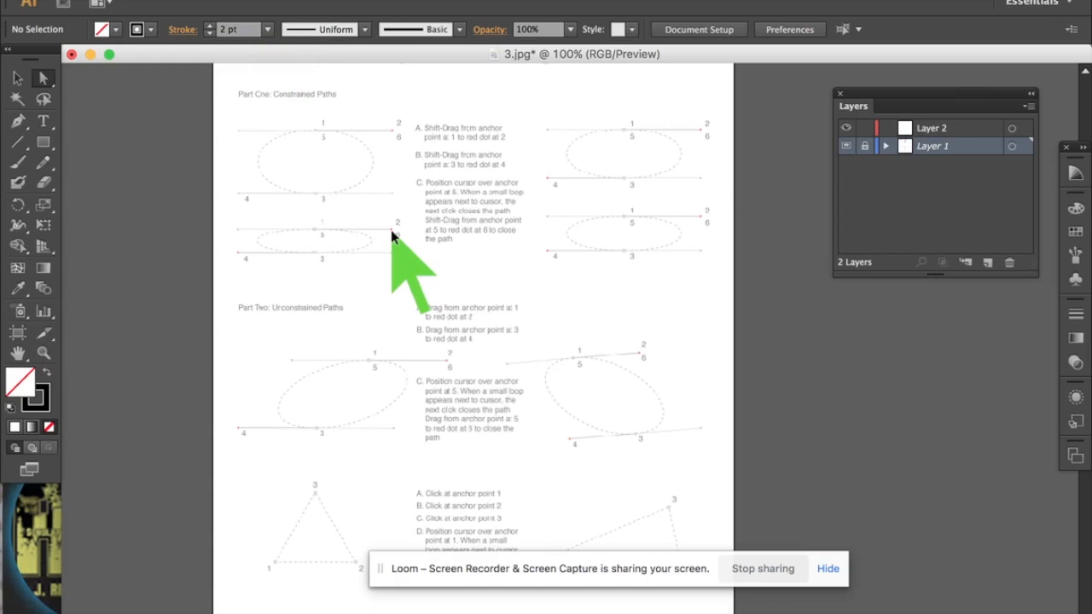
key("super+equal")
scroll(392, 238, "up", 10)
scroll(392, 237, "left", 10)
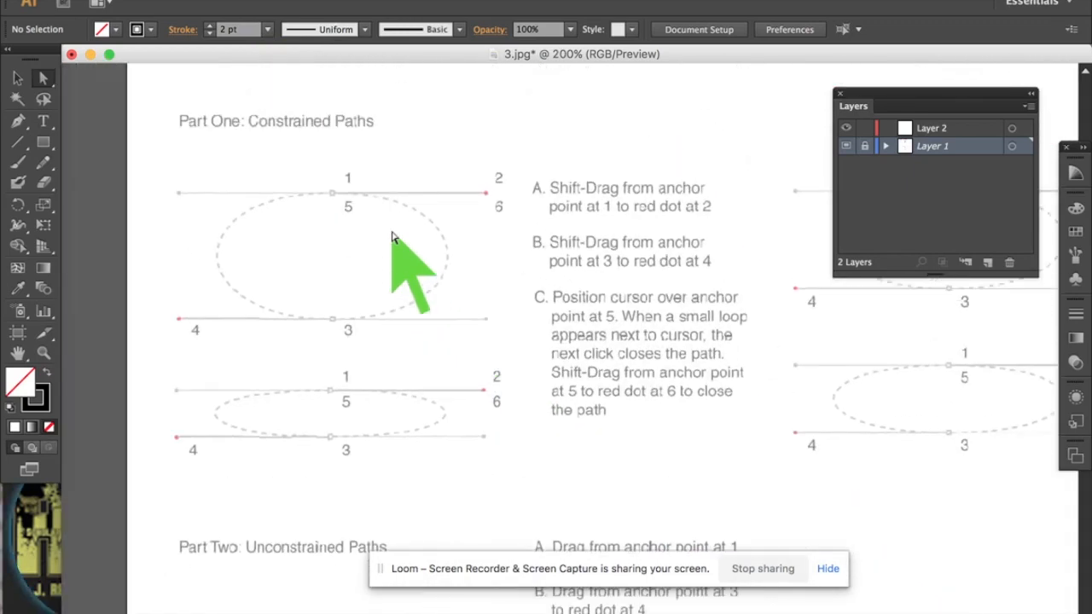
scroll(658, 339, "down", 5)
scroll(658, 339, "up", 4)
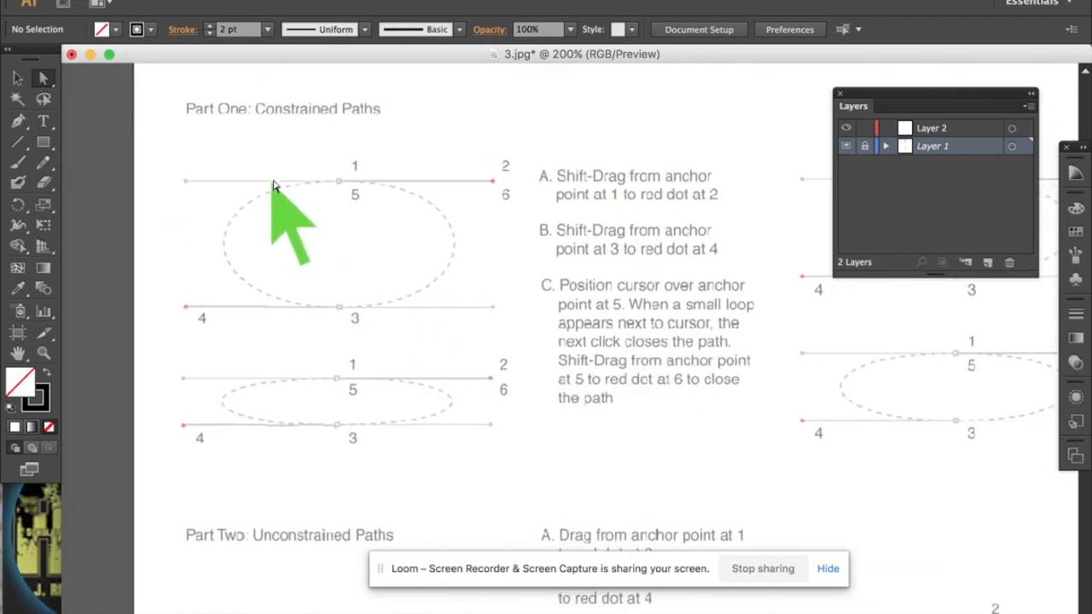
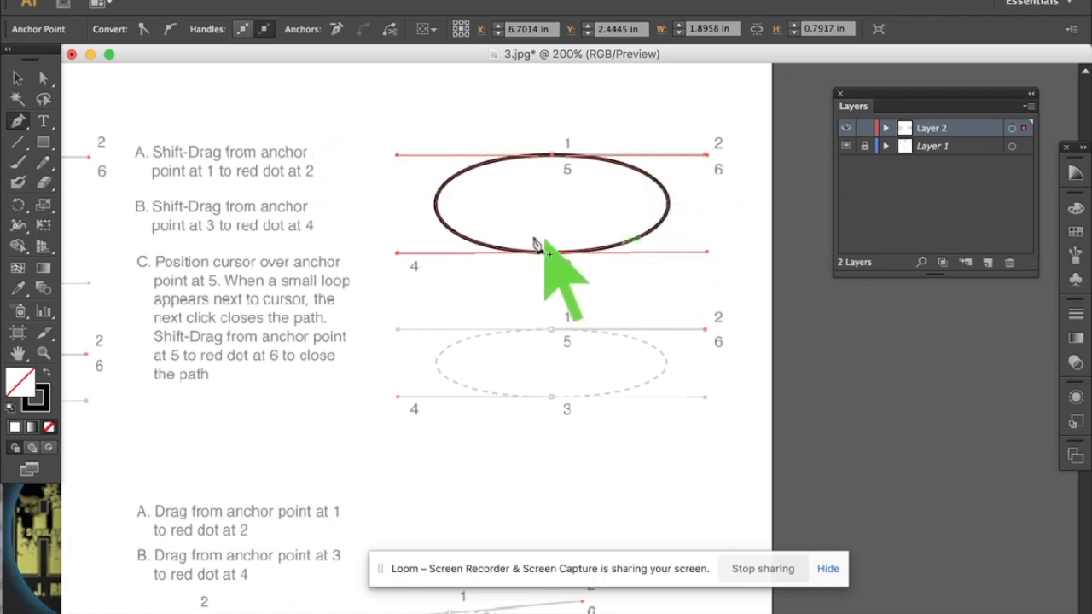
Make the stroke colour active and select the whole traced upper-right ellipse of Part One with the Selection tool.
left_click(43, 409)
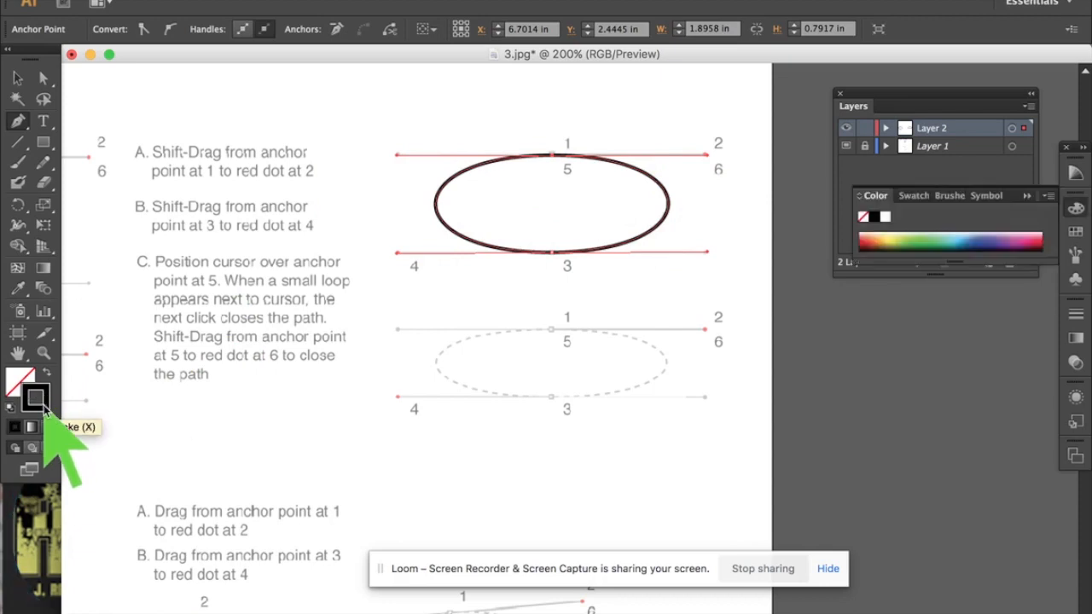
left_click(45, 83)
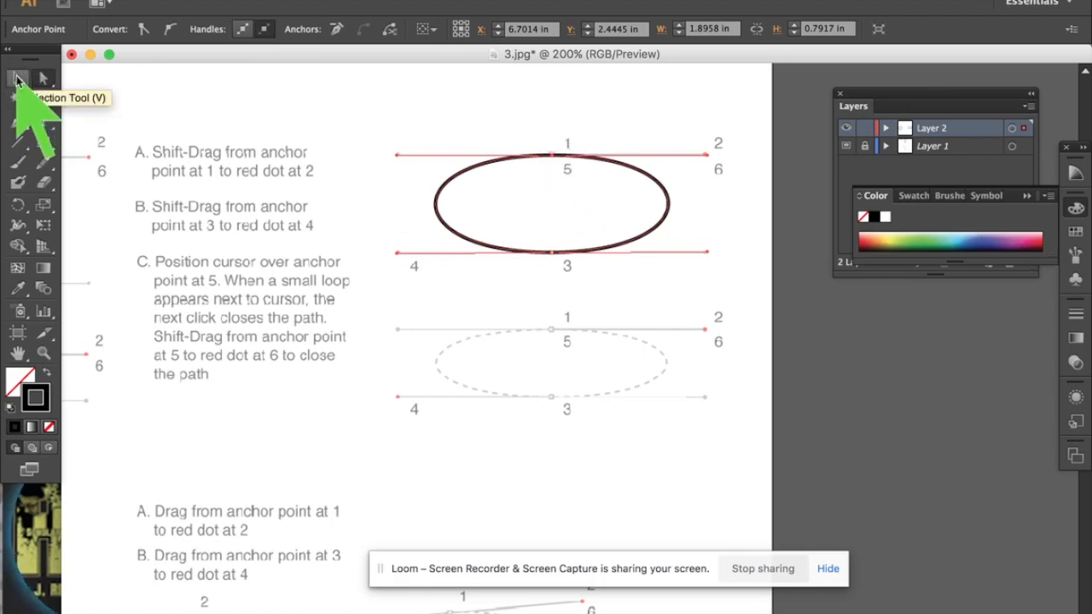
left_click(17, 78)
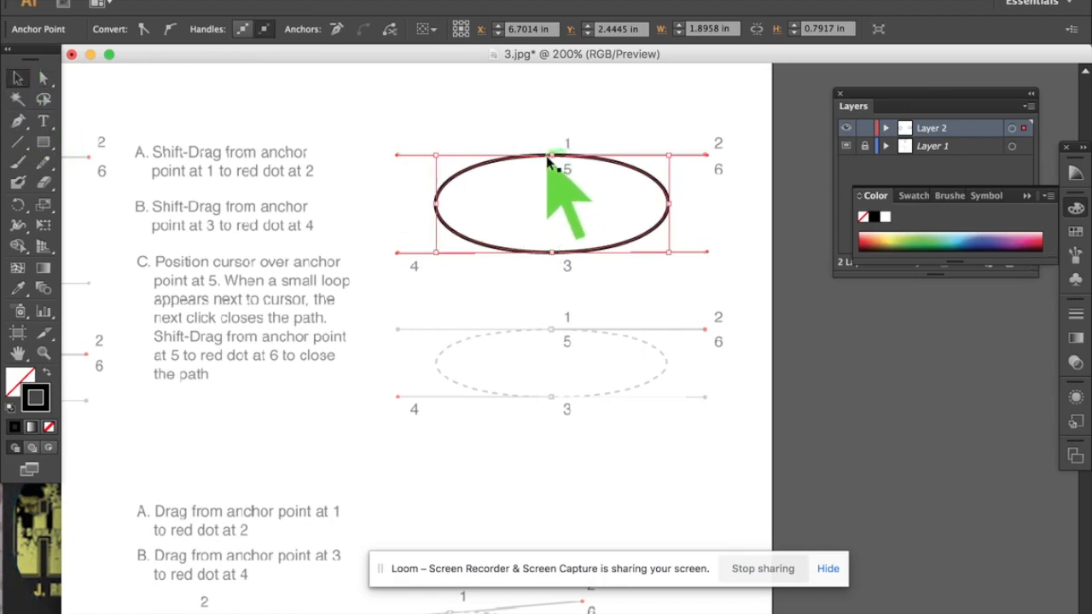
left_click(571, 156)
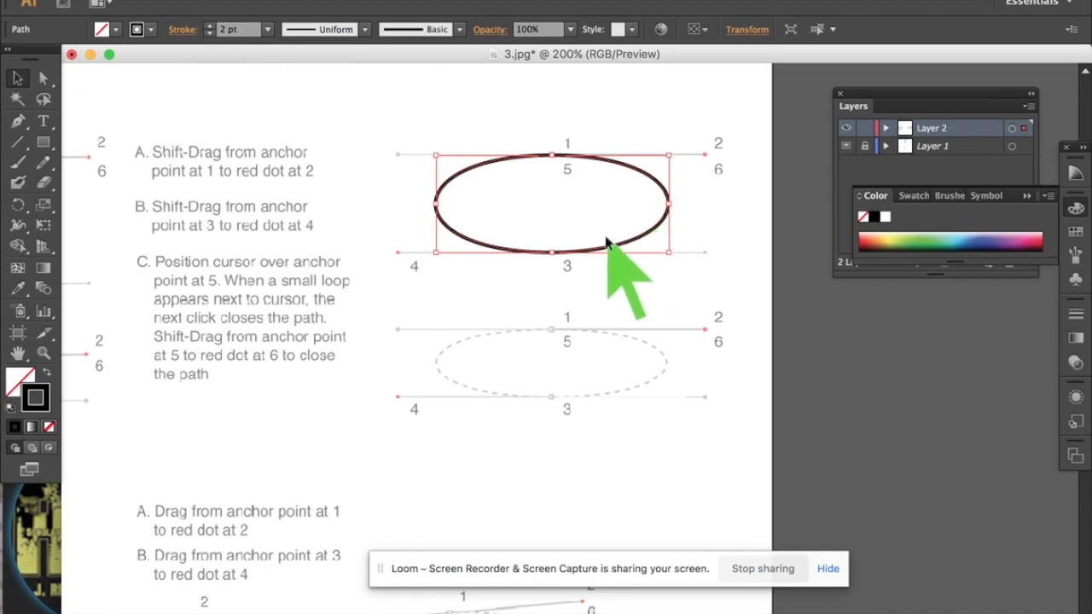
left_click(13, 125)
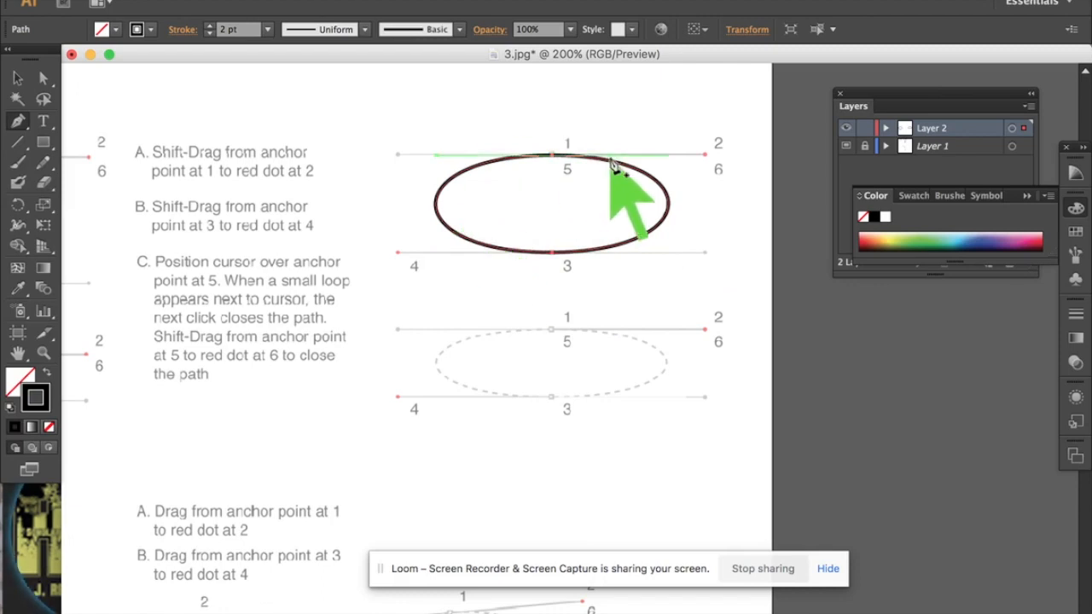
scroll(612, 164, "left", 5)
scroll(612, 163, "down", 1)
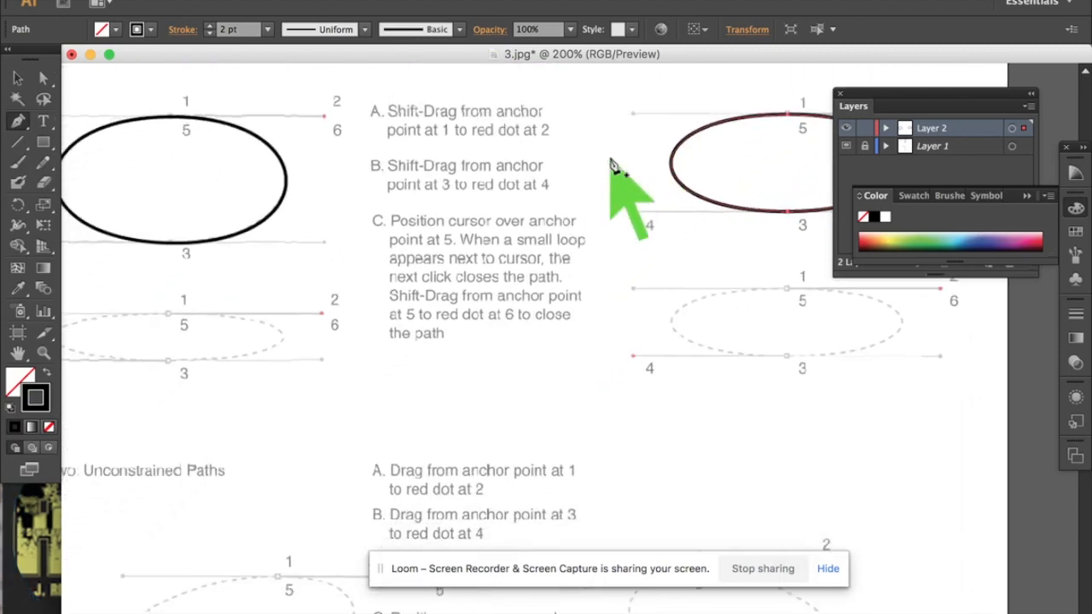
scroll(612, 163, "up", 5)
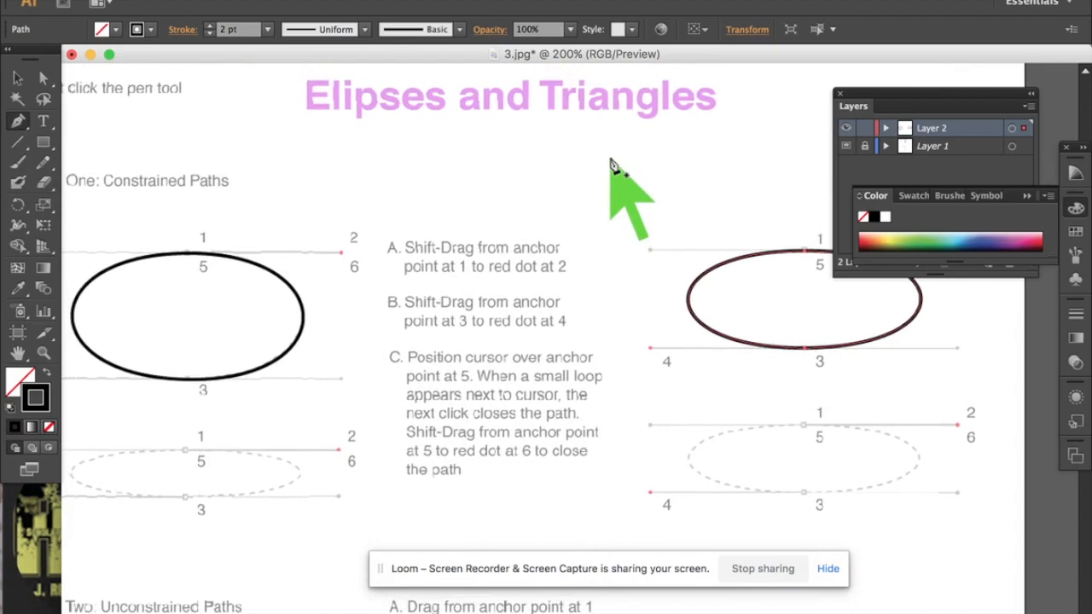
scroll(611, 164, "up", 1)
scroll(610, 164, "right", 1)
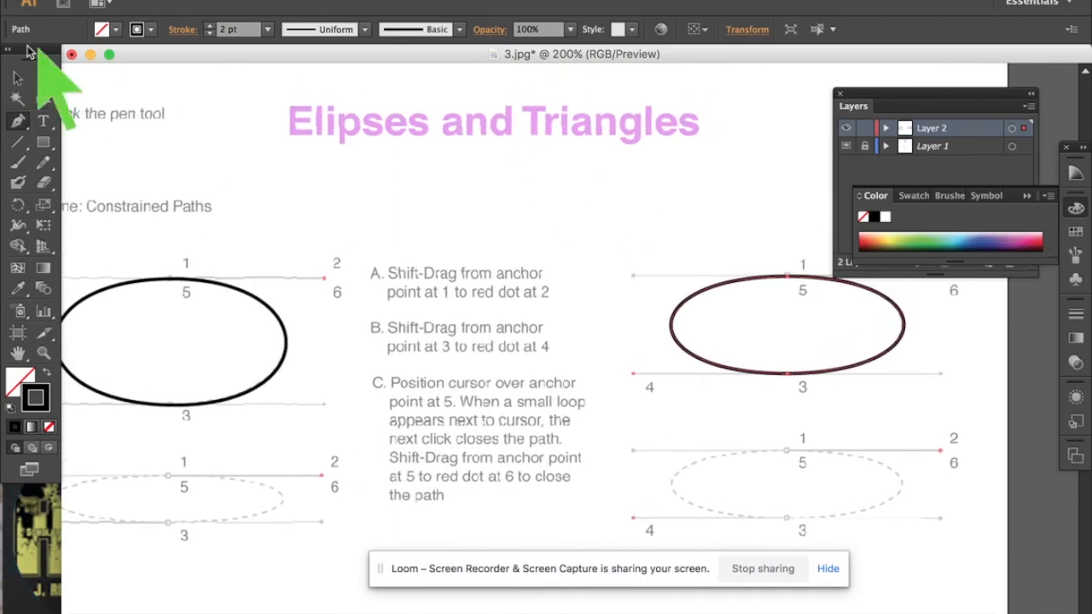
Select the traced upper-right ellipse with the Selection tool and raise its stroke weight to 7 pt.
left_click(19, 81)
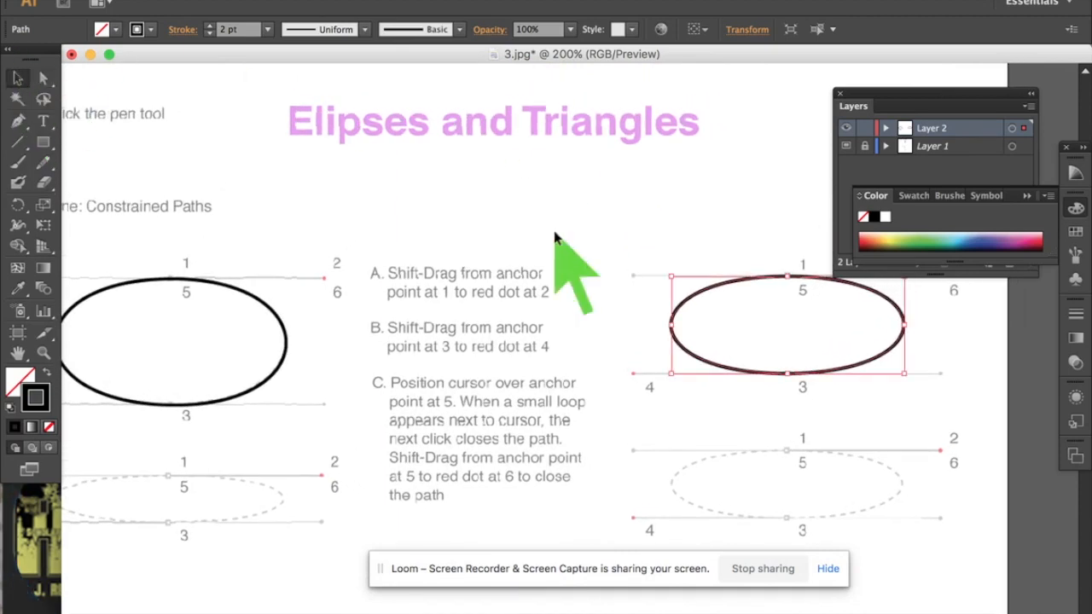
left_click(775, 279)
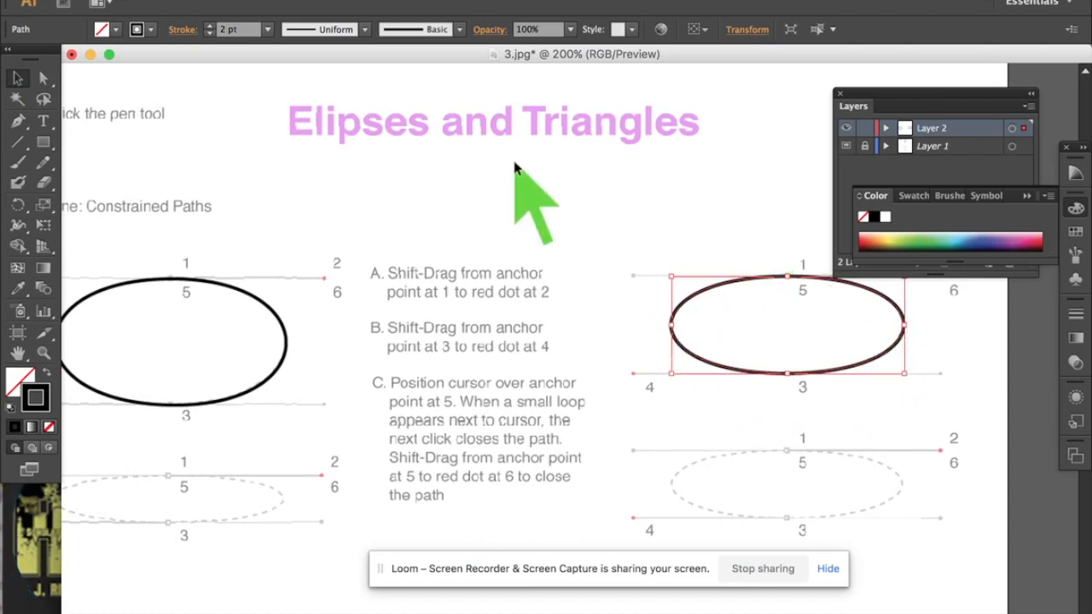
left_click(210, 27)
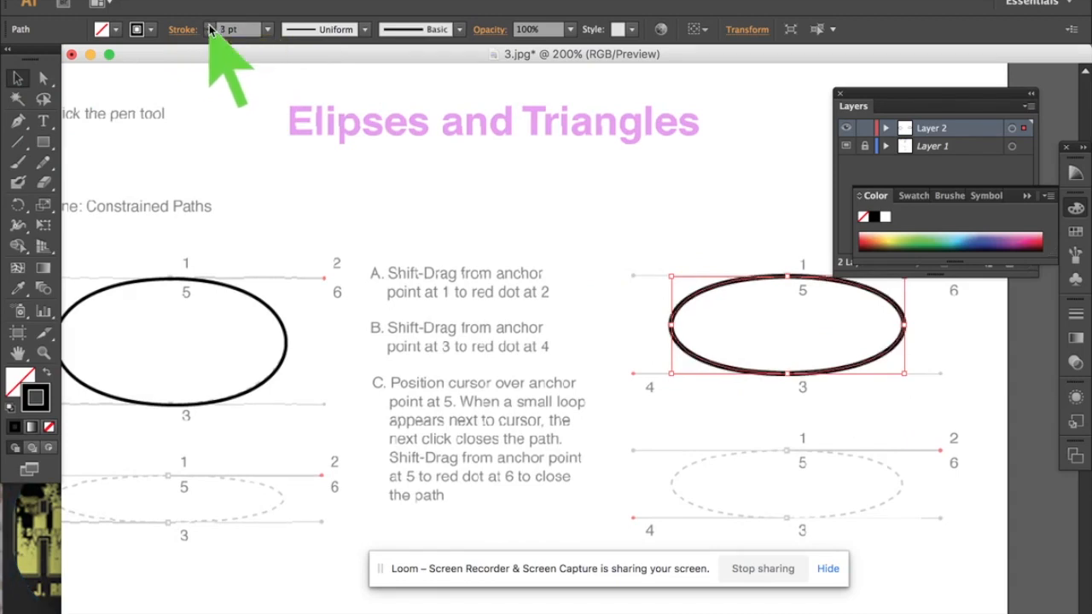
left_click(210, 27)
left_click(210, 27)
left_click(210, 27)
left_click(209, 28)
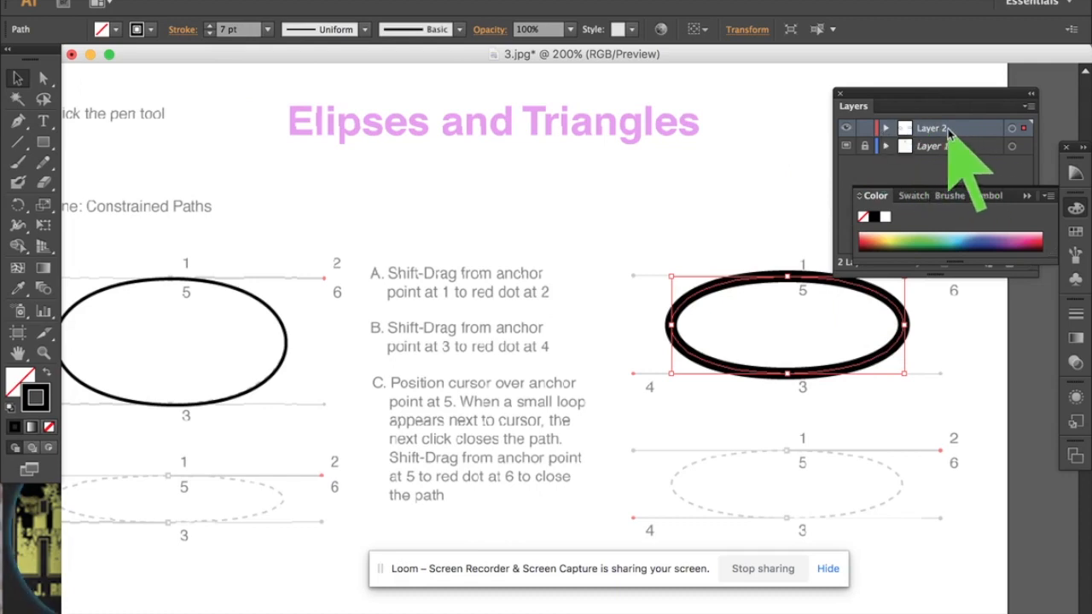
Toggle the visibility of Layer 2 off and on to check which artwork belongs to it.
left_click(847, 128)
left_click(847, 128)
left_click(847, 128)
left_click(847, 128)
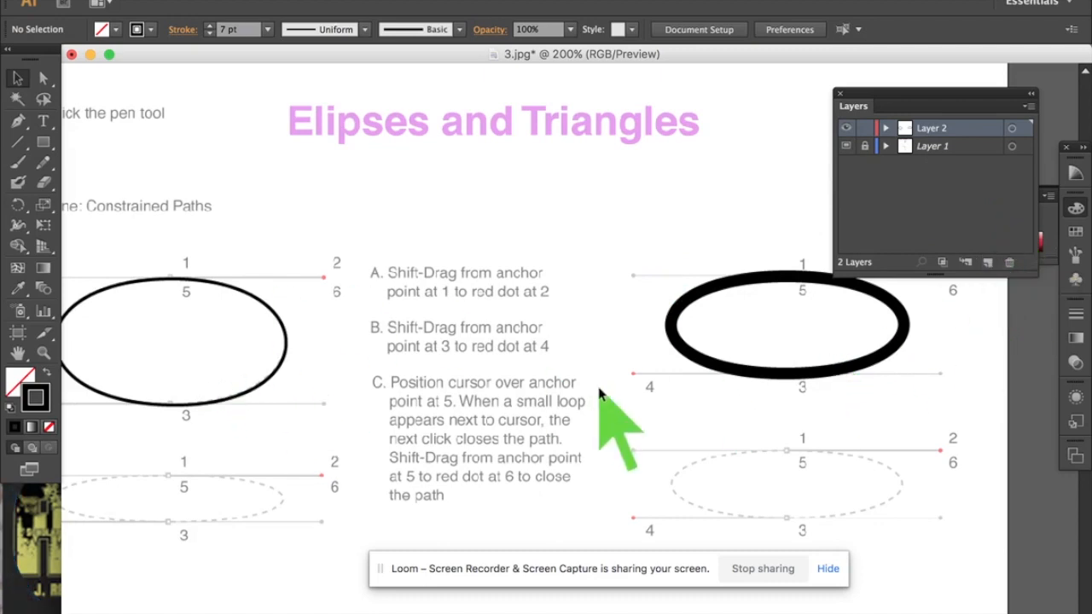
Try moving the thick ellipse down and left off its dashed guide, and undo the move.
scroll(599, 394, "down", 3)
scroll(599, 394, "left", 1)
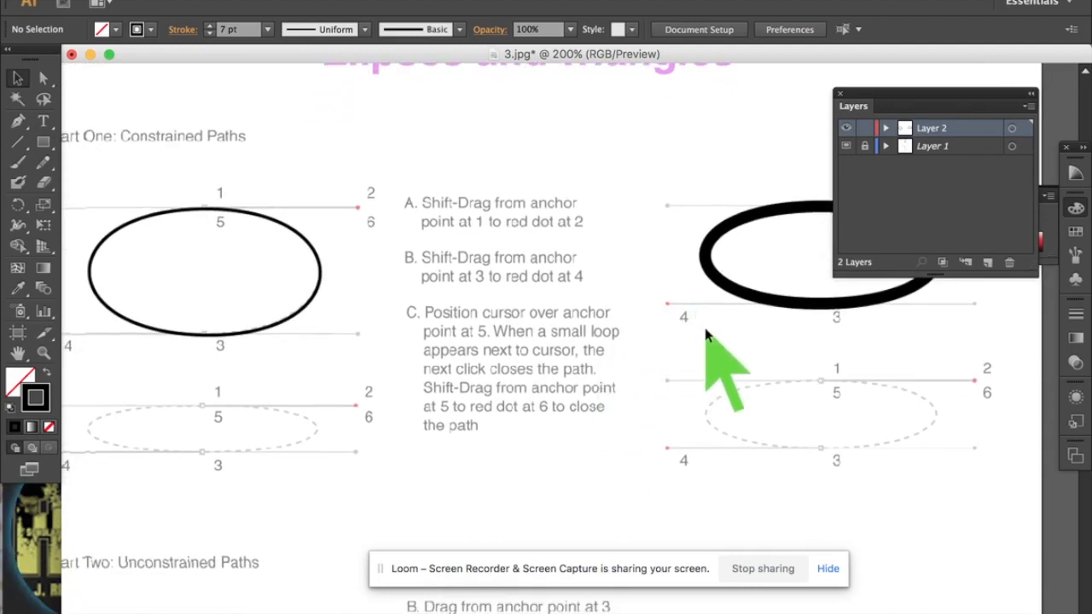
left_click(746, 294)
left_click_drag(776, 302, 660, 361)
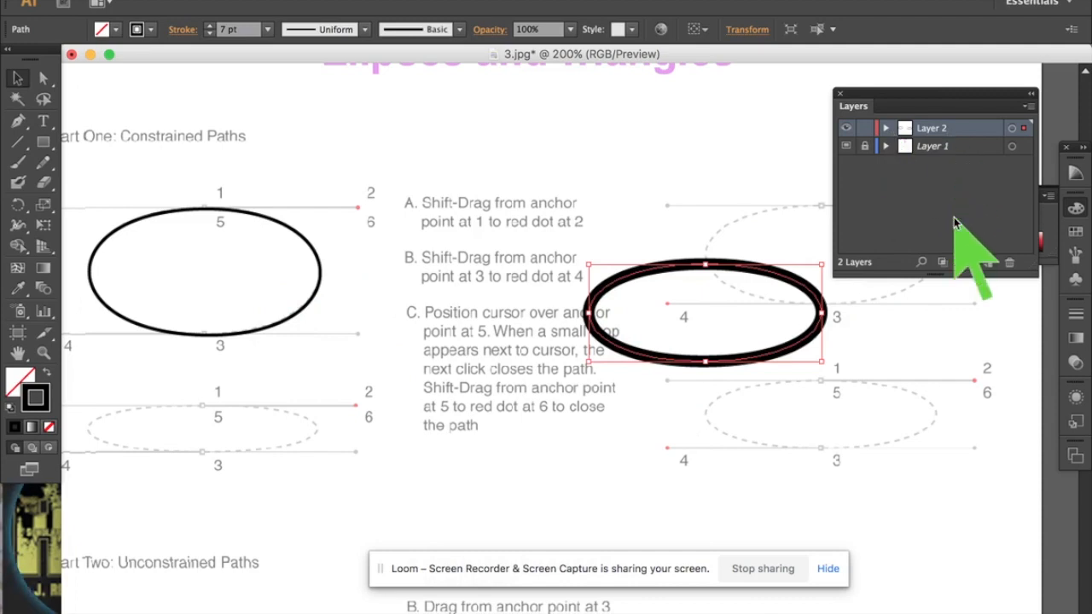
key("super+shift+b")
key("super+z")
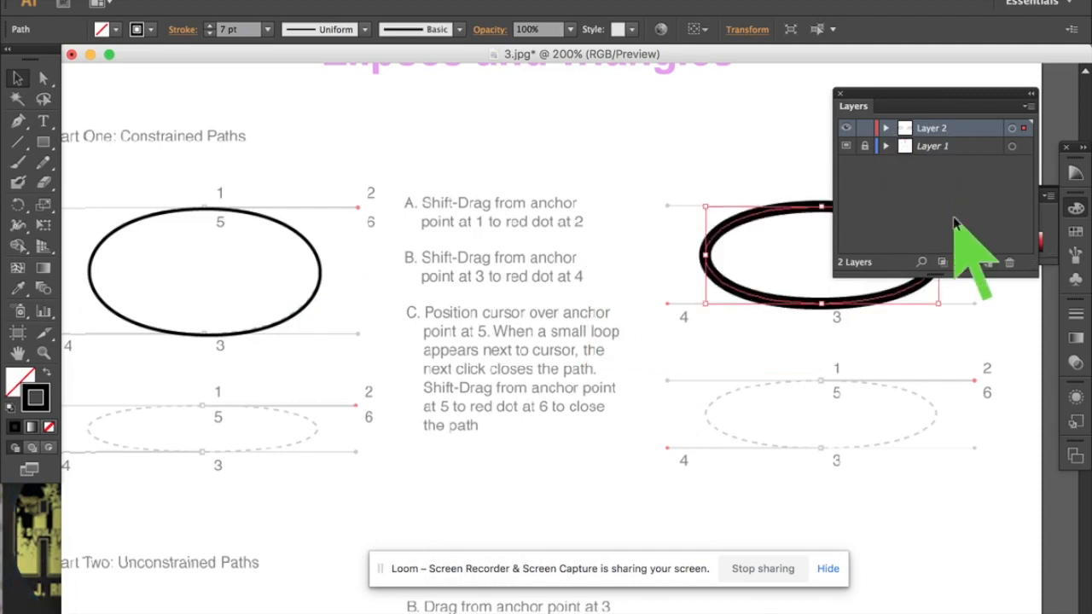
Start tracing Part One's lower-left ellipse with the Pen tool, pulling horizontal handles from anchor 1 to dot 2 and from anchor 3 to dot 4.
scroll(755, 298, "down", 5)
scroll(755, 299, "right", 5)
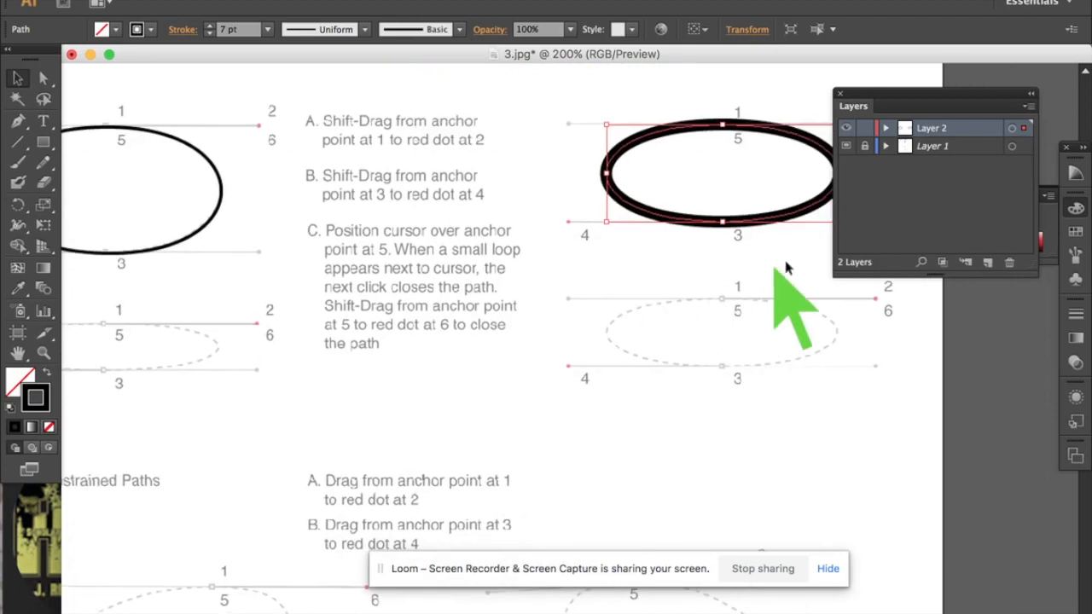
scroll(734, 279, "left", 10)
scroll(734, 279, "down", 1)
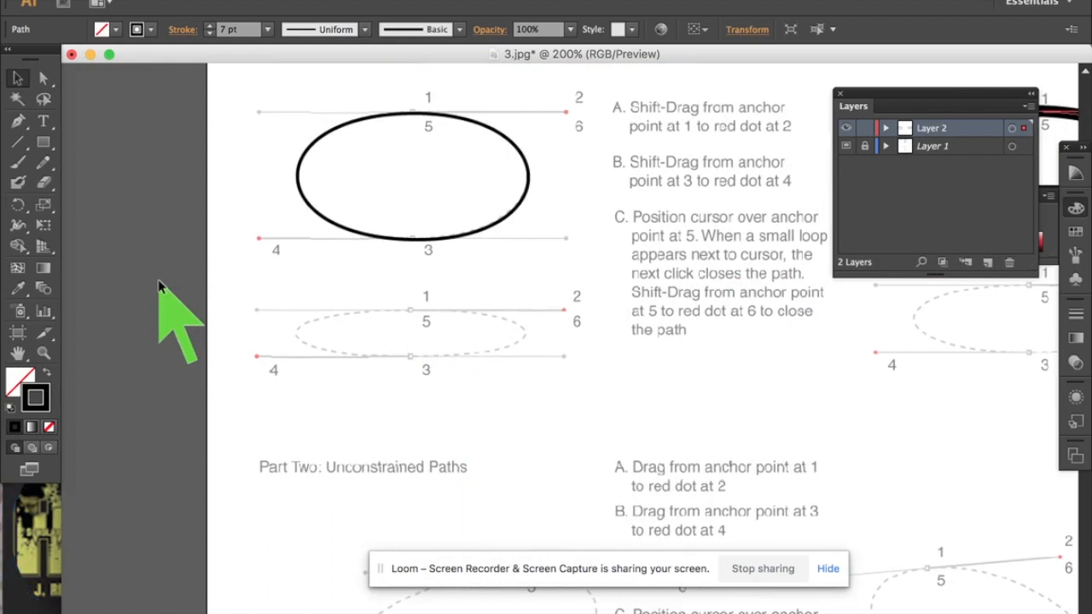
key("p")
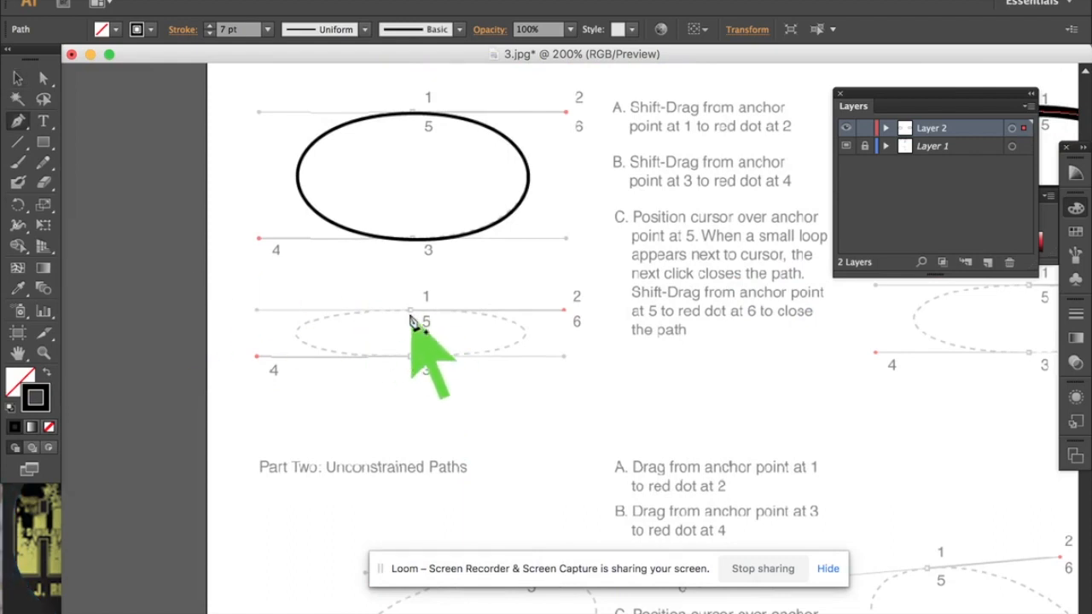
left_click_drag(412, 311, 565, 312)
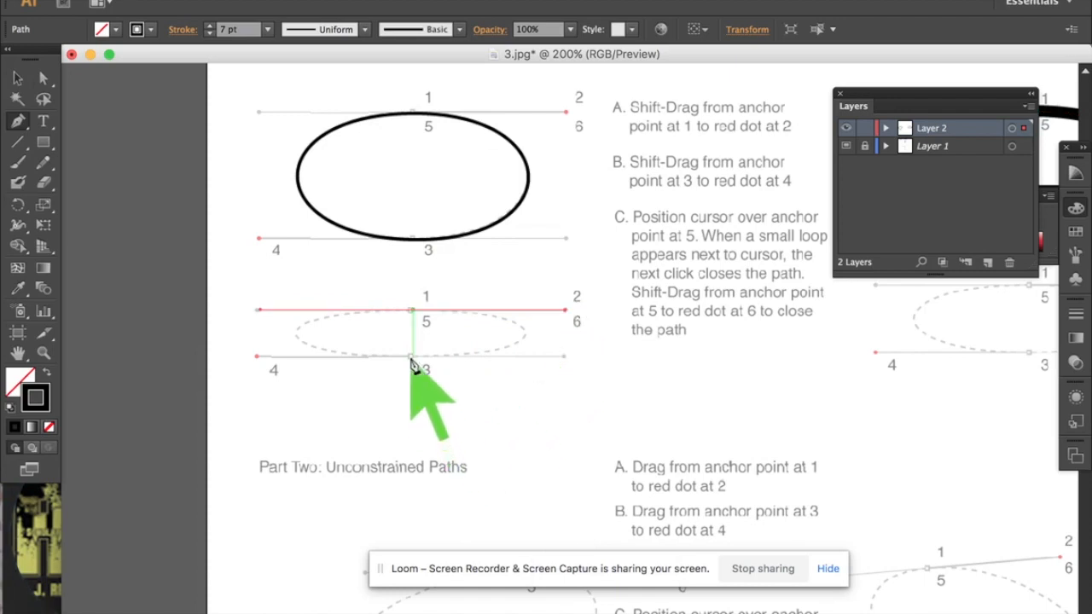
left_click_drag(411, 358, 256, 358)
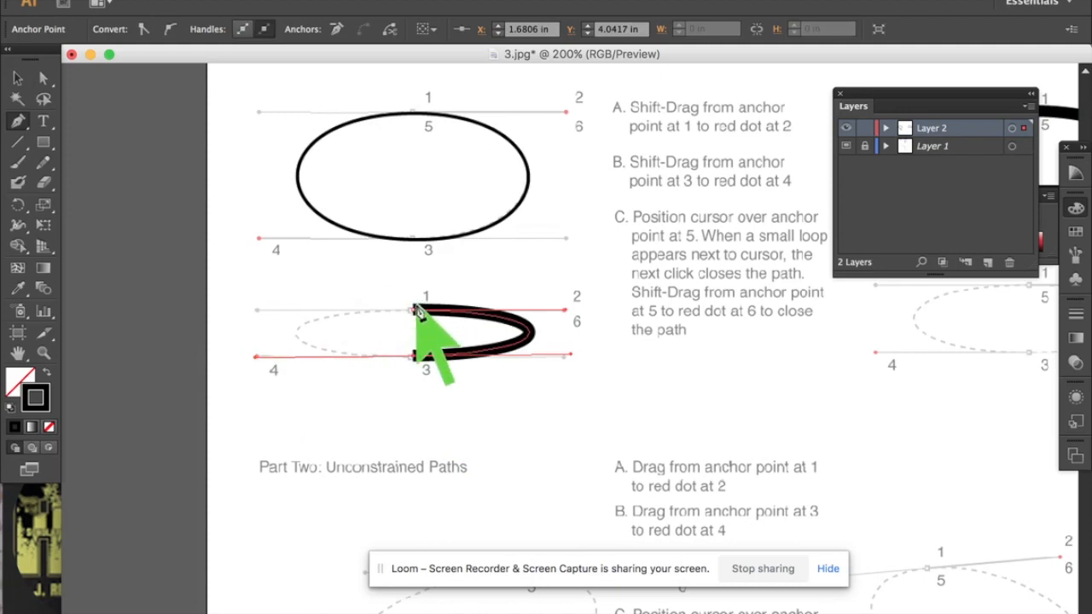
Undo the misplaced closing segment and close the lower-left ellipse exactly on anchor 5, pulling its handle horizontally to red dot 6.
left_click_drag(410, 314, 564, 314)
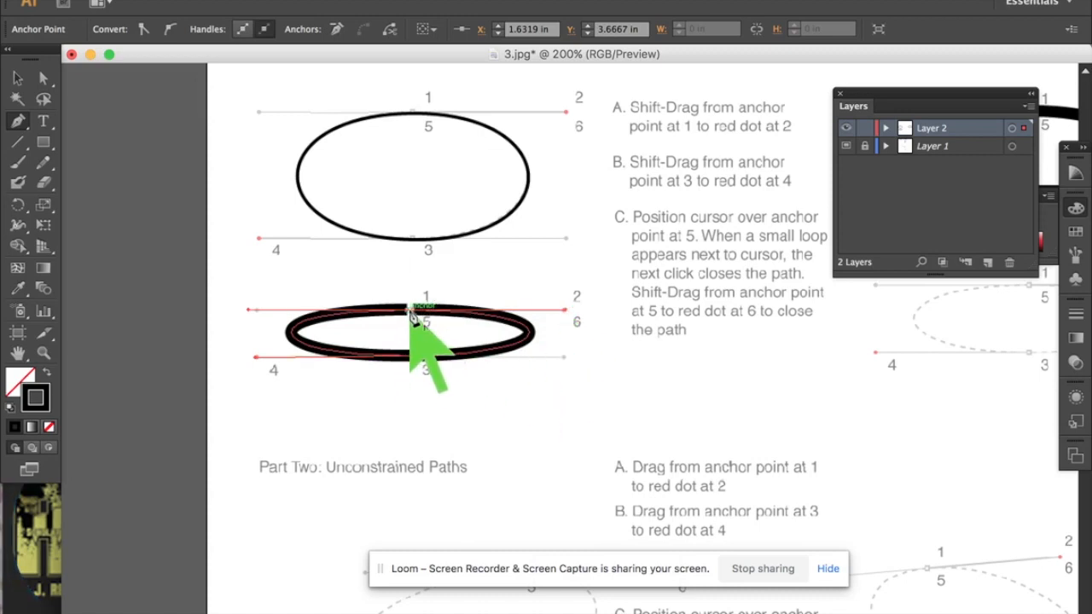
key("super+plus")
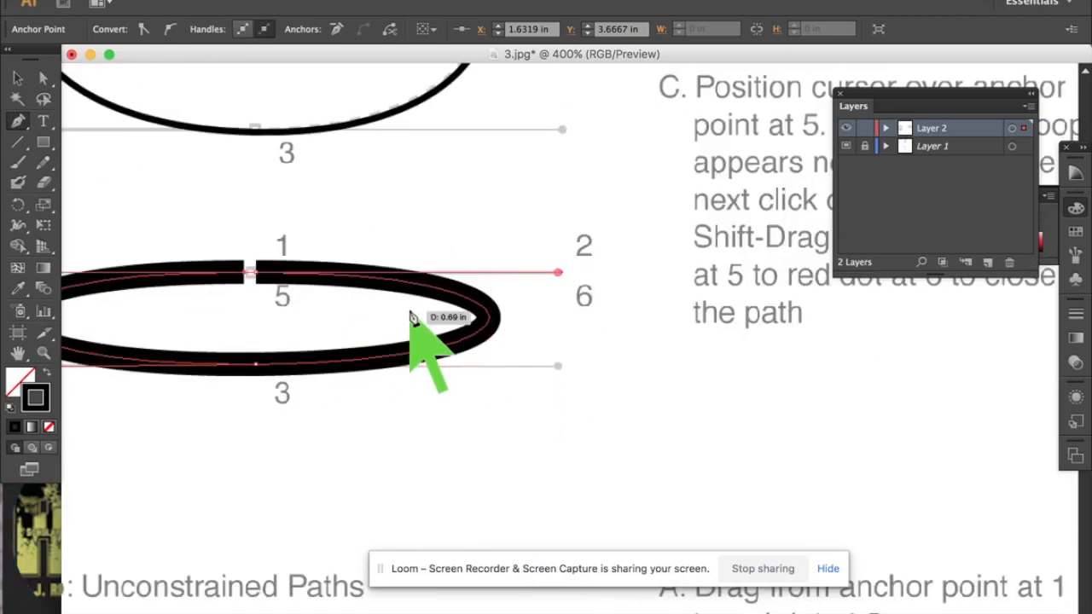
scroll(410, 313, "left", 5)
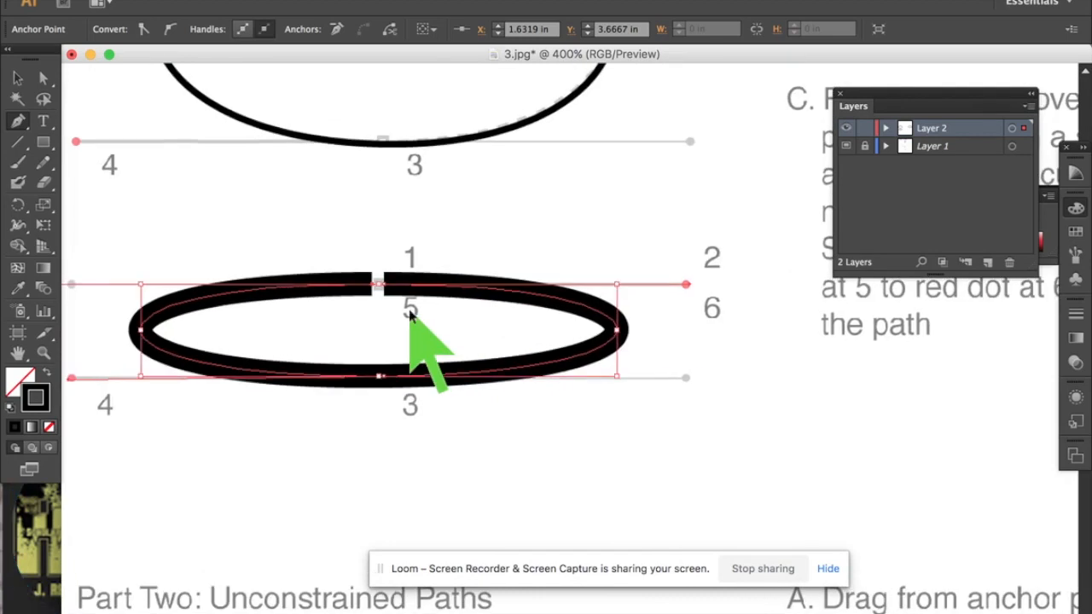
key("super+z")
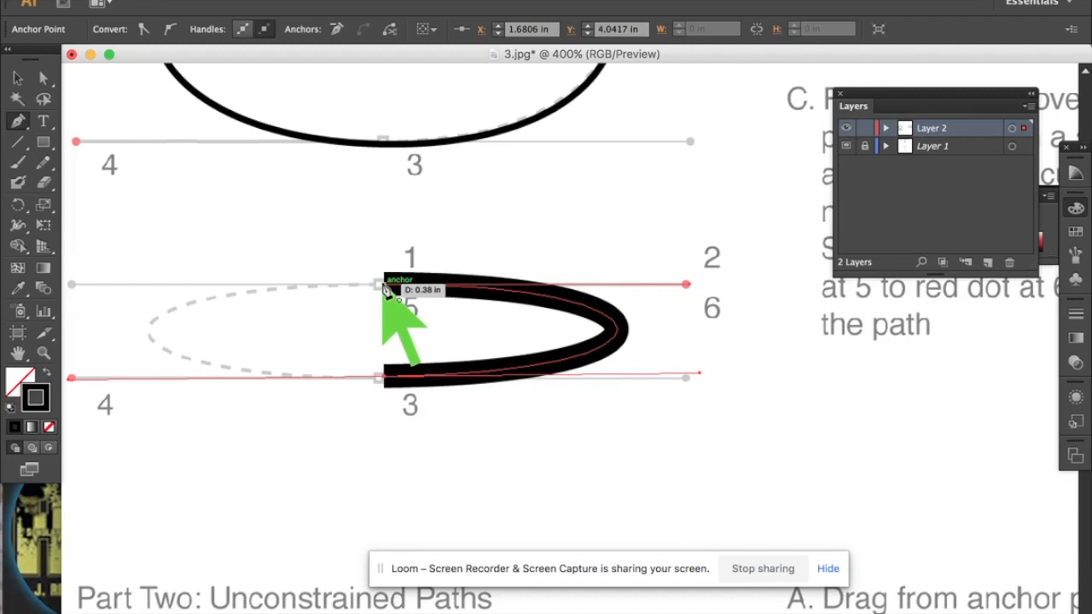
mouse_move(383, 288)
left_mouse_down()
mouse_move(512, 304)
mouse_move(580, 341)
mouse_move(521, 267)
mouse_move(600, 322)
mouse_move(644, 285)
mouse_move(687, 285)
left_mouse_up()
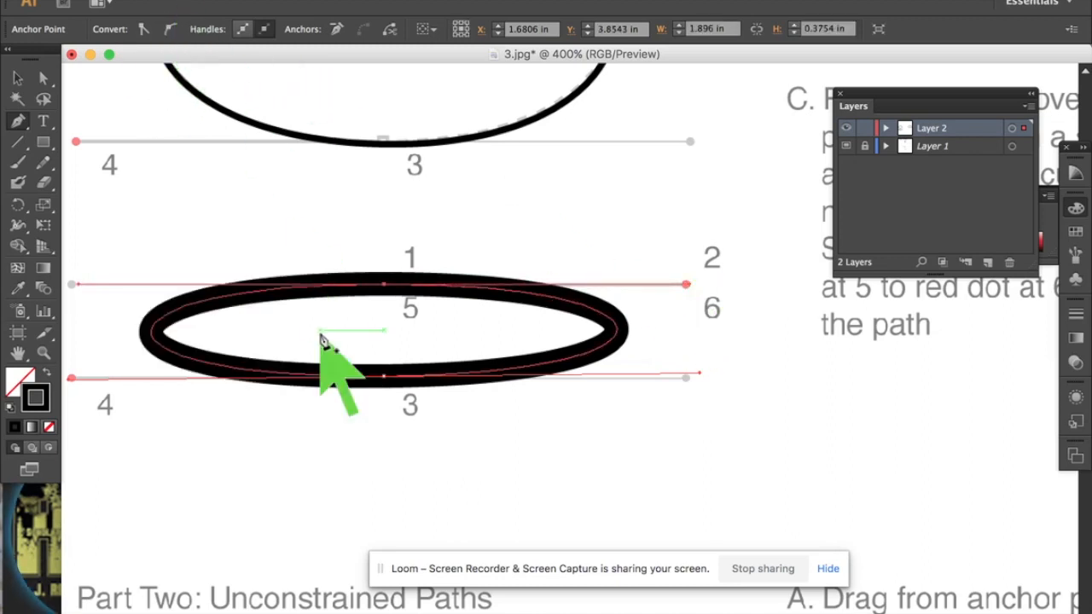
Select the traced lower-left ellipse with the Selection tool and set its stroke weight to 5 pt.
left_click(17, 122)
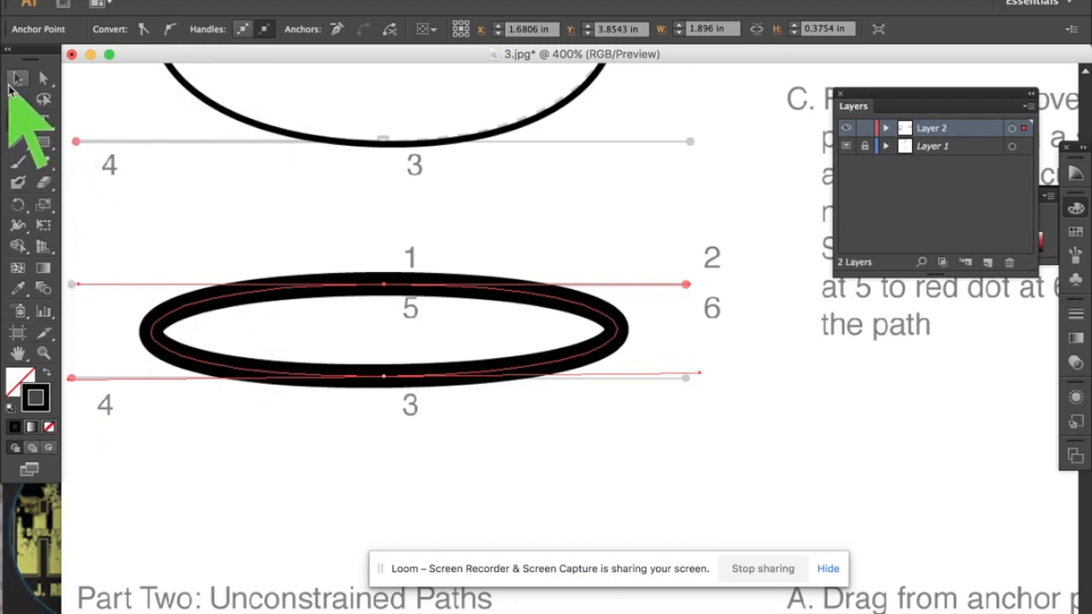
left_click(16, 80)
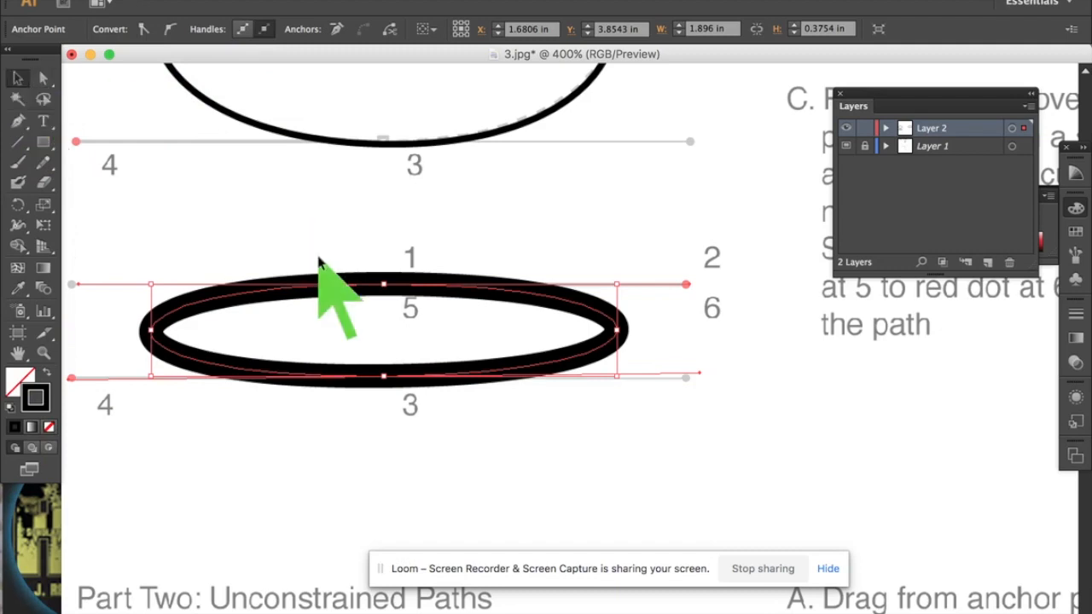
left_click(314, 288)
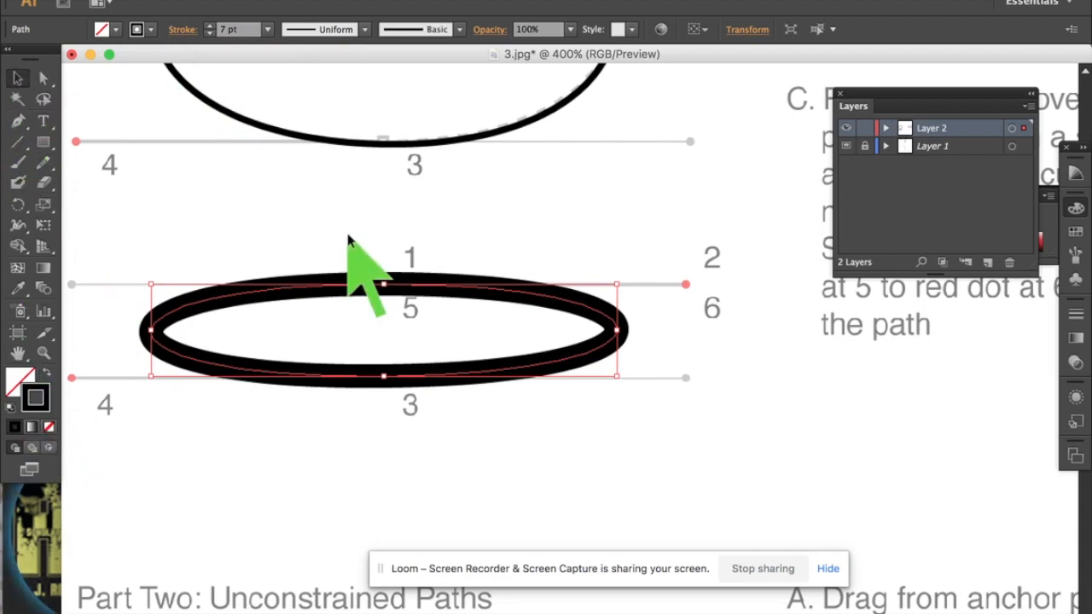
left_click(209, 33)
left_click(209, 32)
left_click(209, 33)
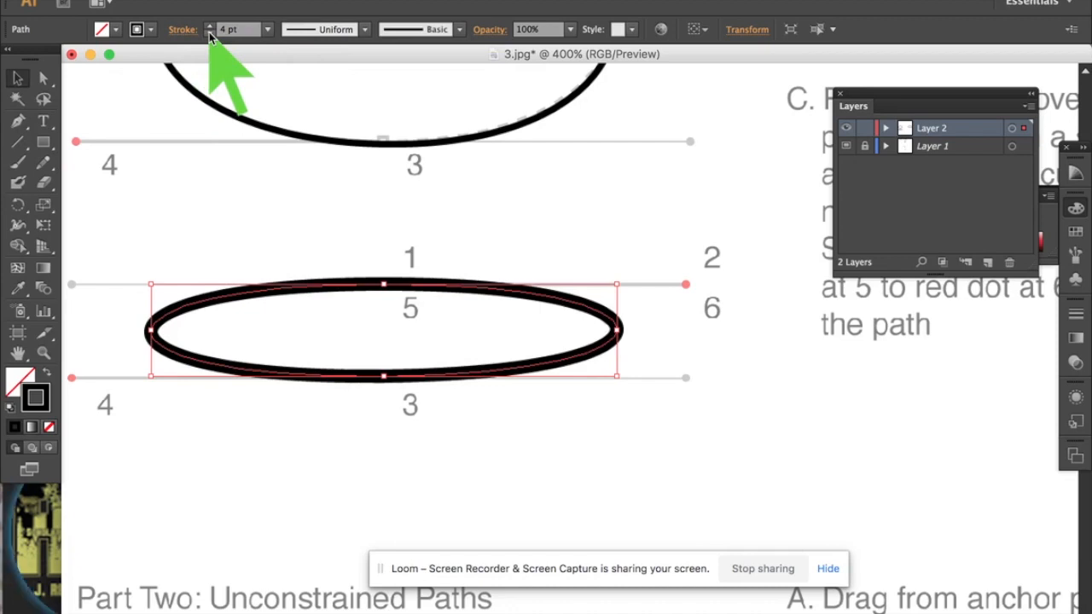
left_click(209, 28)
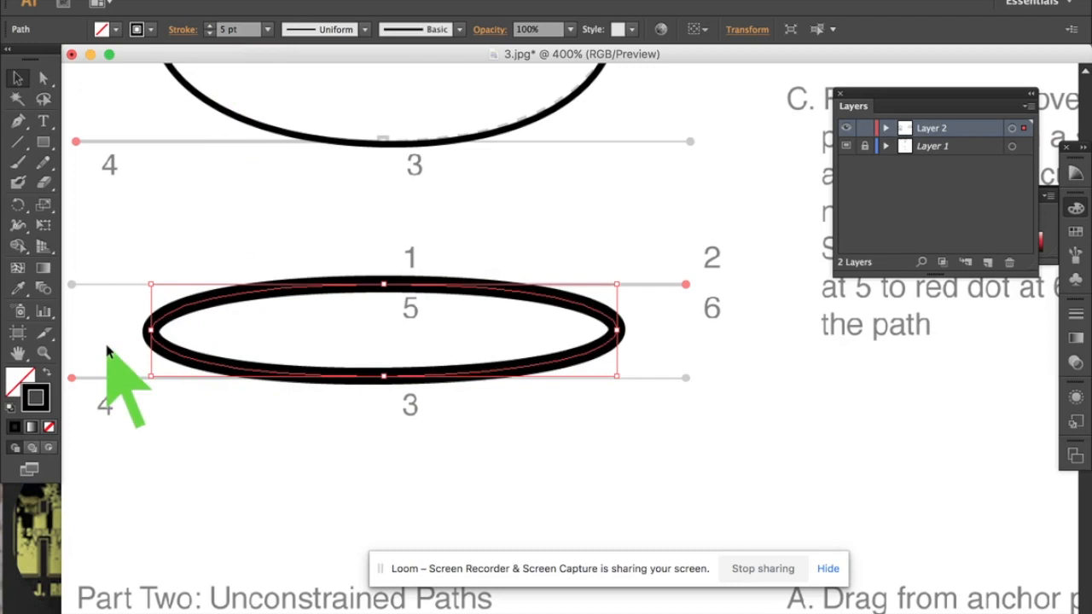
Try to recolour the lower-left ellipse's stroke by choosing only a blue hue of 237° without picking a shade.
double_click(37, 397)
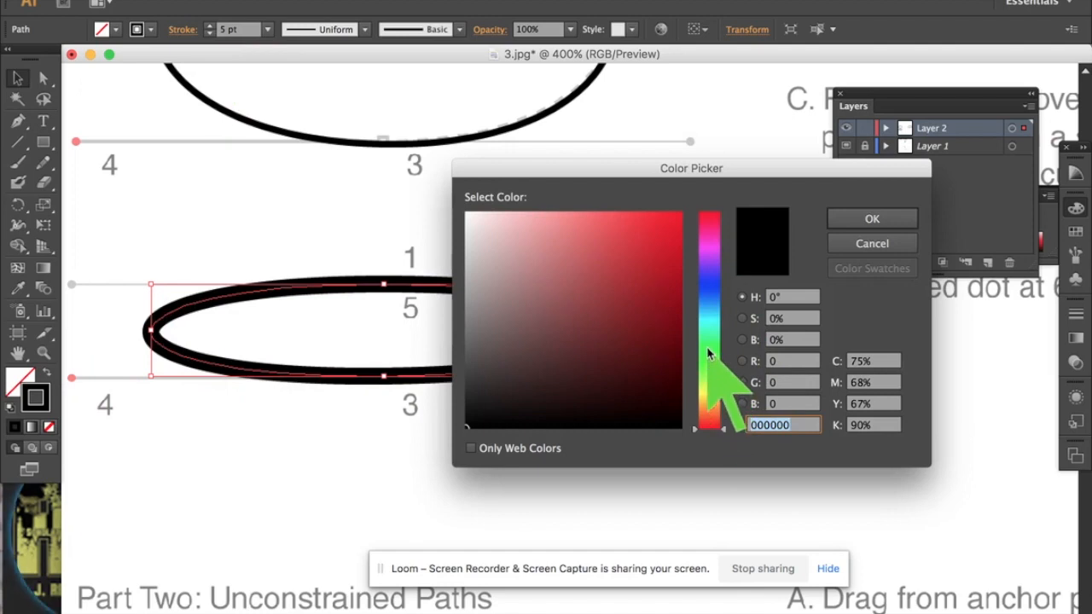
left_click(712, 285)
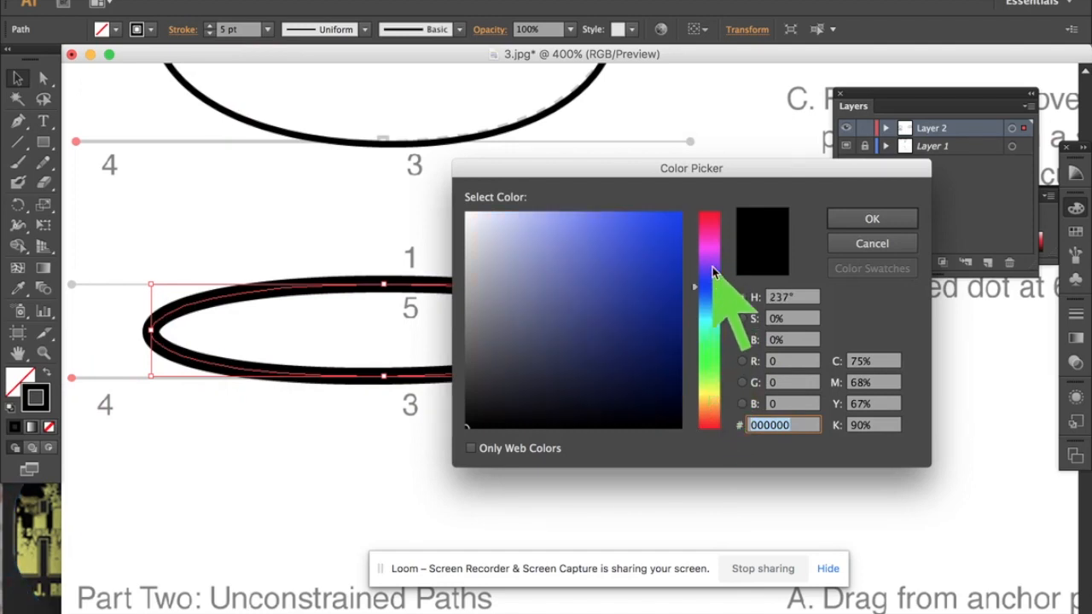
left_click(875, 219)
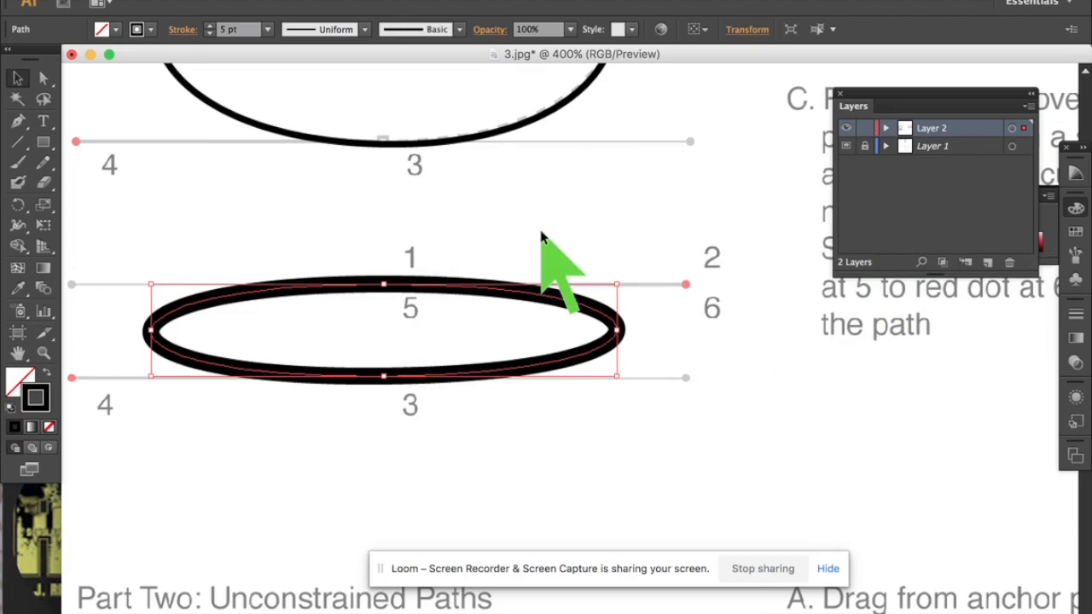
Set the lower-left ellipse's stroke colour to blue 1127CC.
double_click(35, 397)
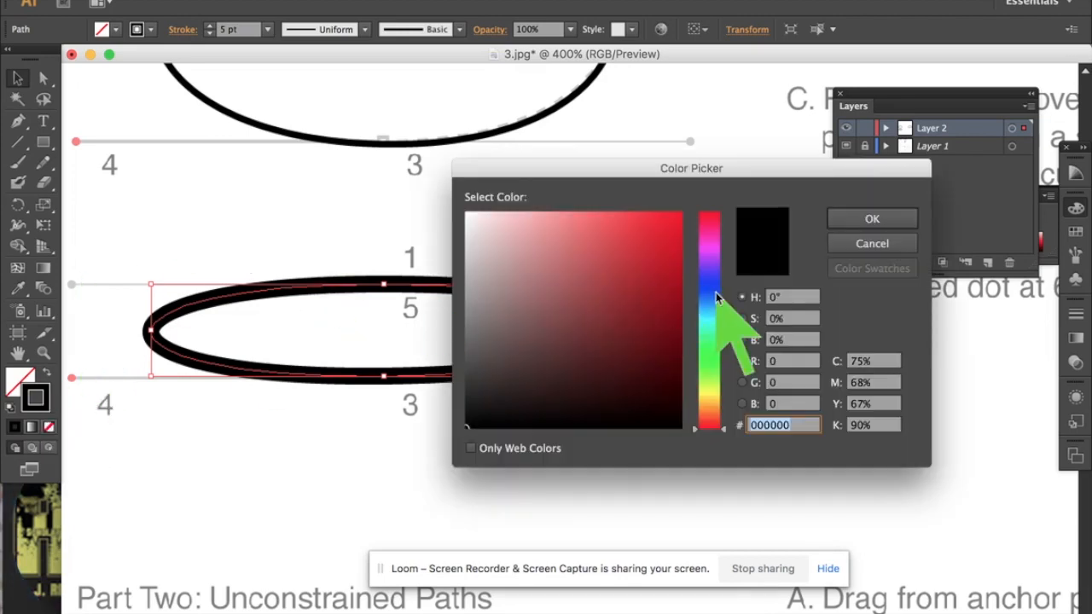
mouse_move(707, 288)
left_mouse_down()
mouse_move(711, 275)
mouse_move(710, 301)
left_mouse_up()
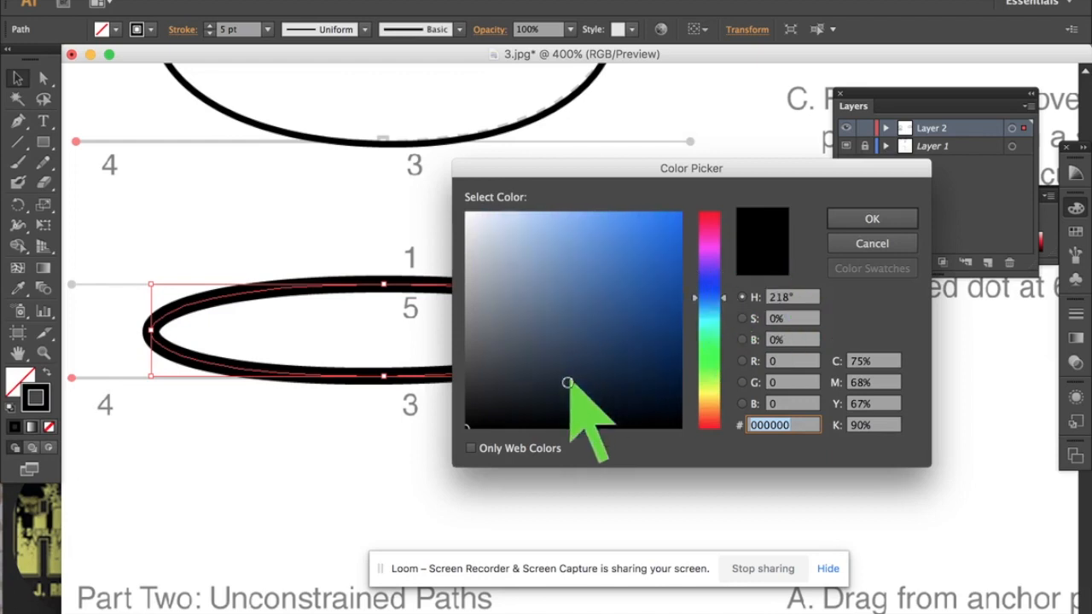
left_click(709, 289)
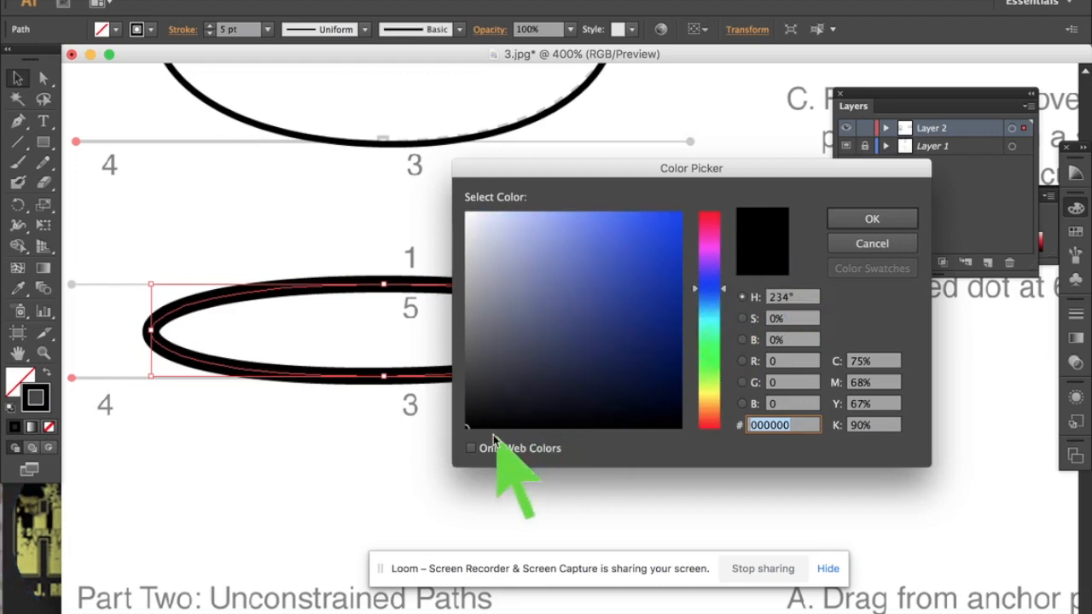
left_click(666, 254)
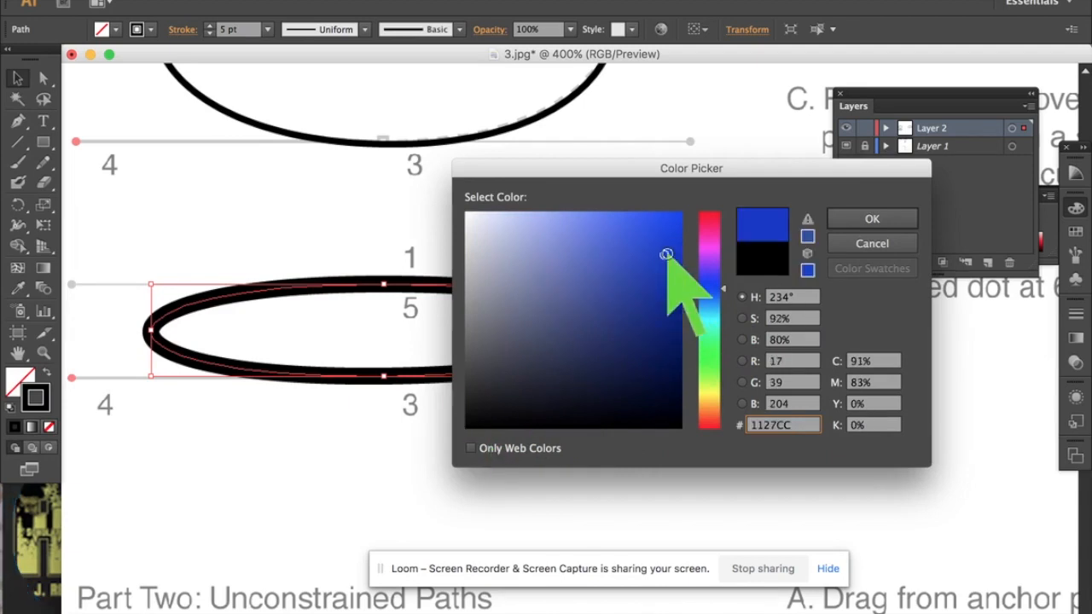
left_click(868, 220)
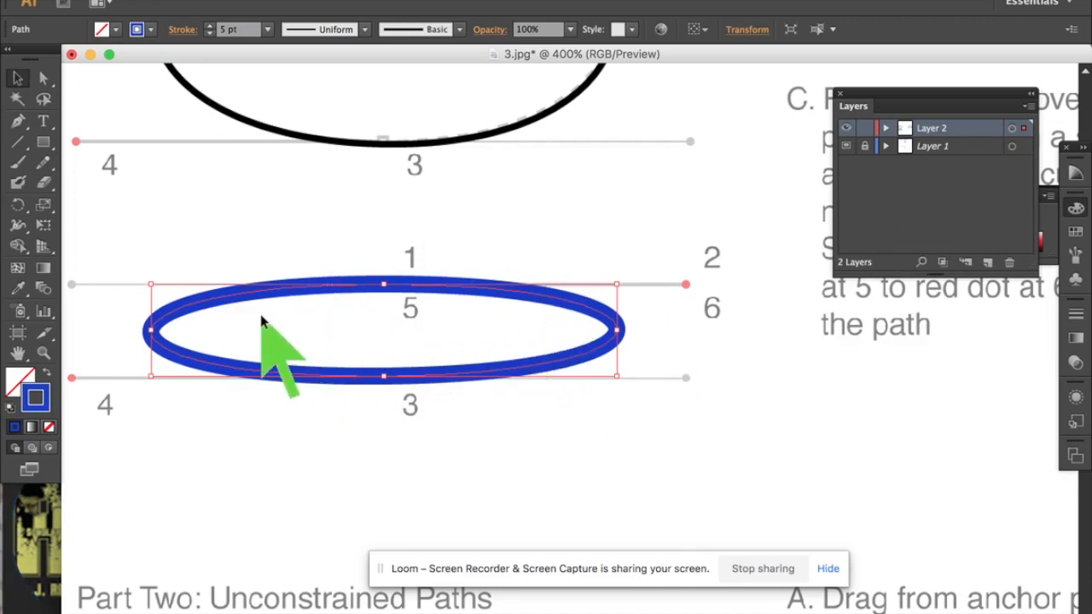
Trace Part One's lower-right ellipse with the Pen tool, pulling handles from 1 to 2 and 3 to 4, and closing from 5 to 6.
scroll(770, 359, "right", 10)
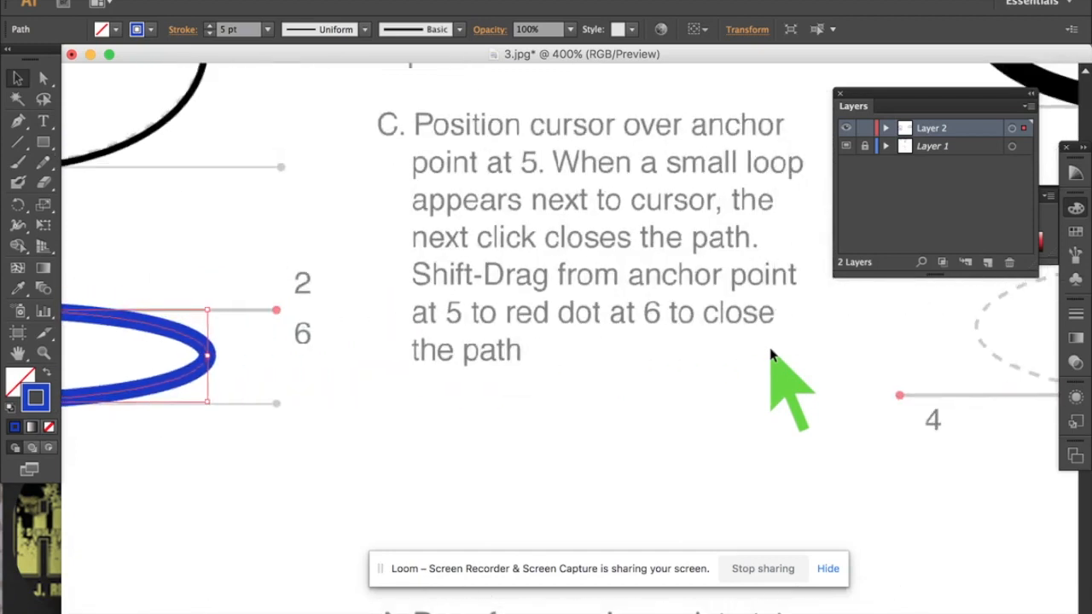
scroll(770, 358, "right", 15)
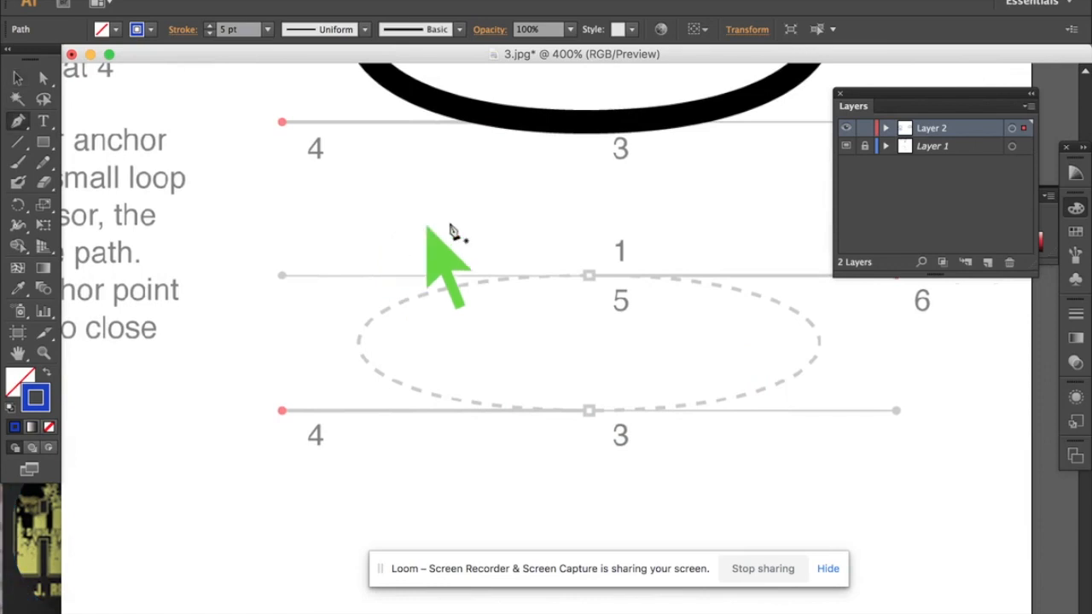
scroll(644, 252, "right", 3)
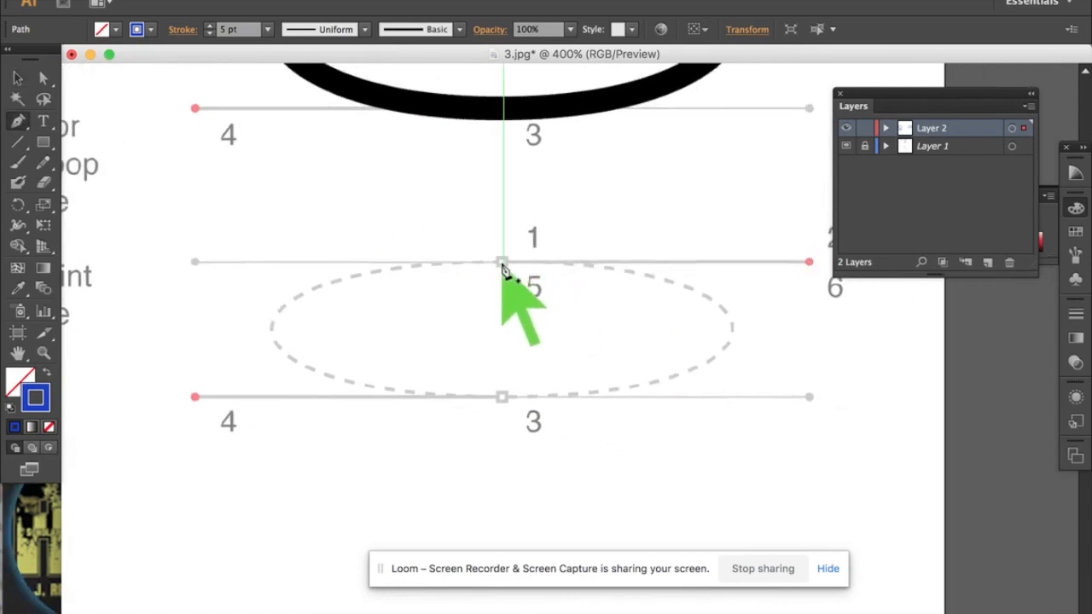
left_click_drag(502, 264, 809, 264)
left_click_drag(502, 397, 195, 397)
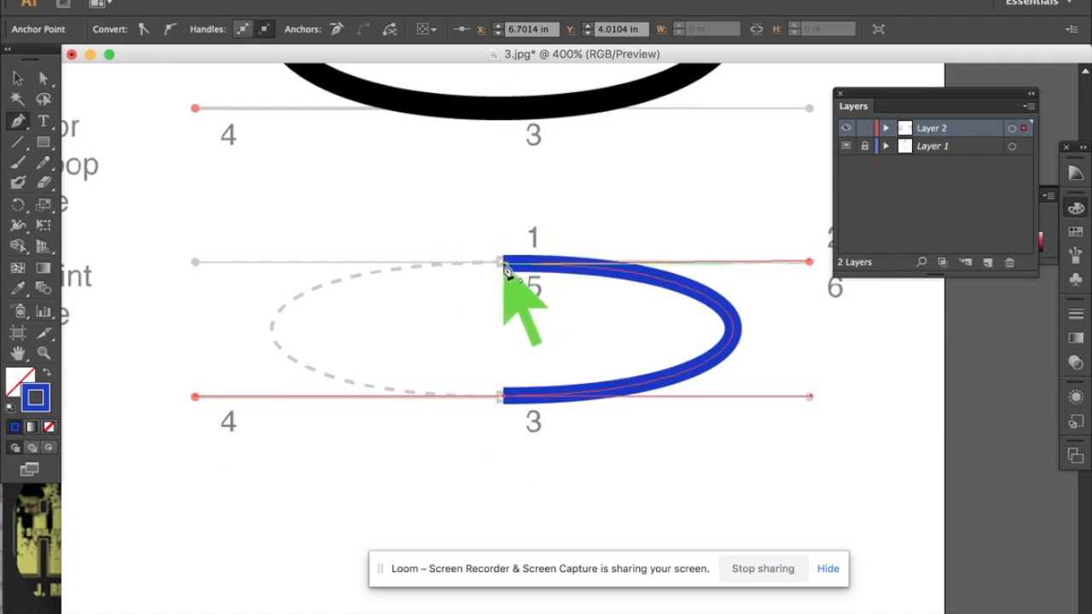
mouse_move(505, 266)
left_mouse_down()
mouse_move(739, 273)
mouse_move(809, 271)
mouse_move(809, 261)
left_mouse_up()
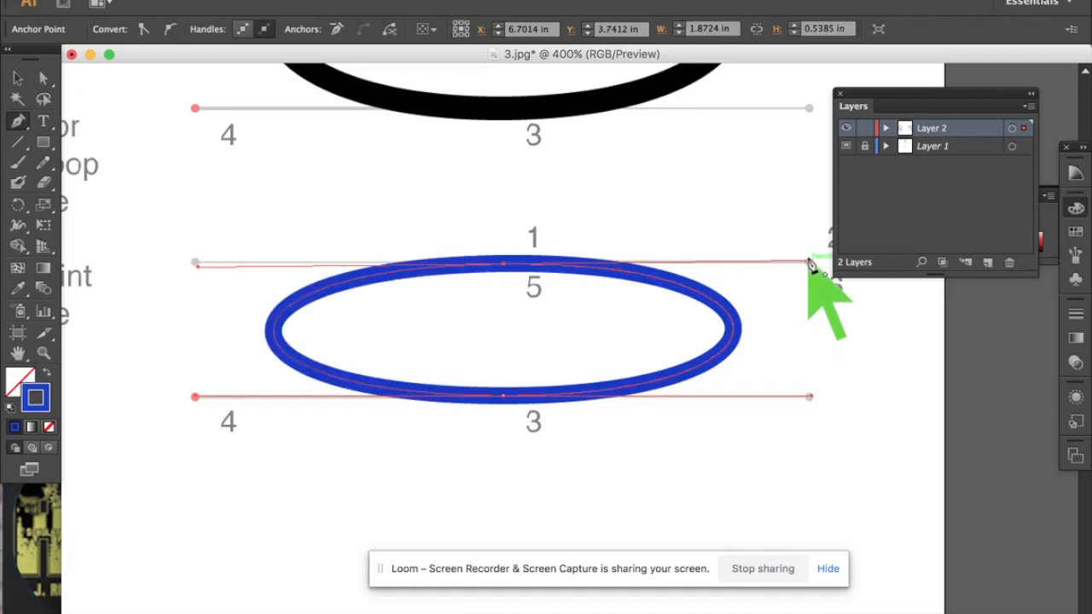
Fill the traced lower-right ellipse with pink E58585.
scroll(303, 311, "down", 2)
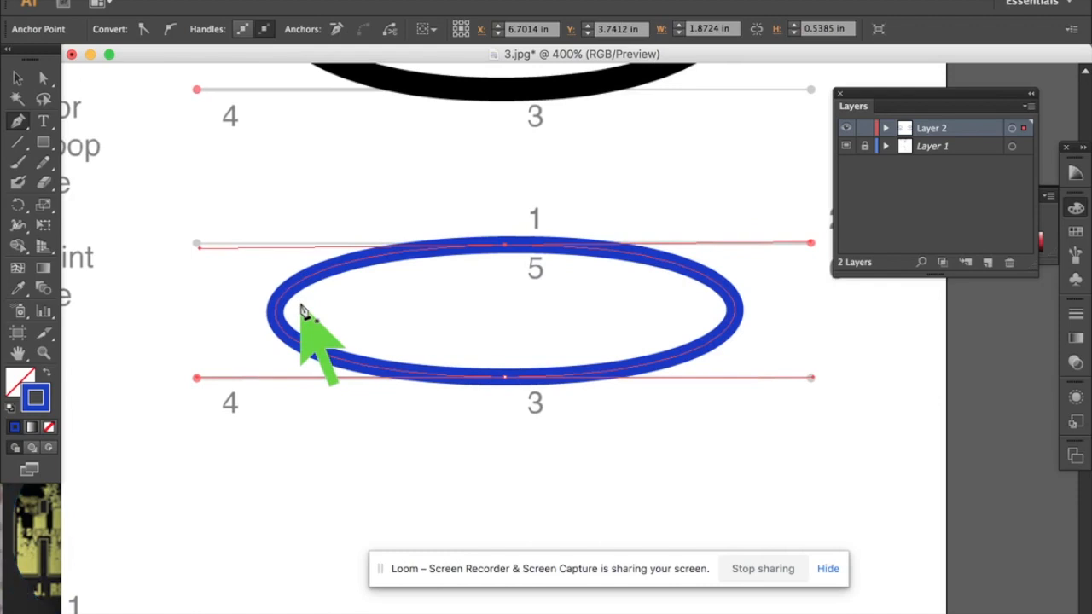
left_click(19, 376)
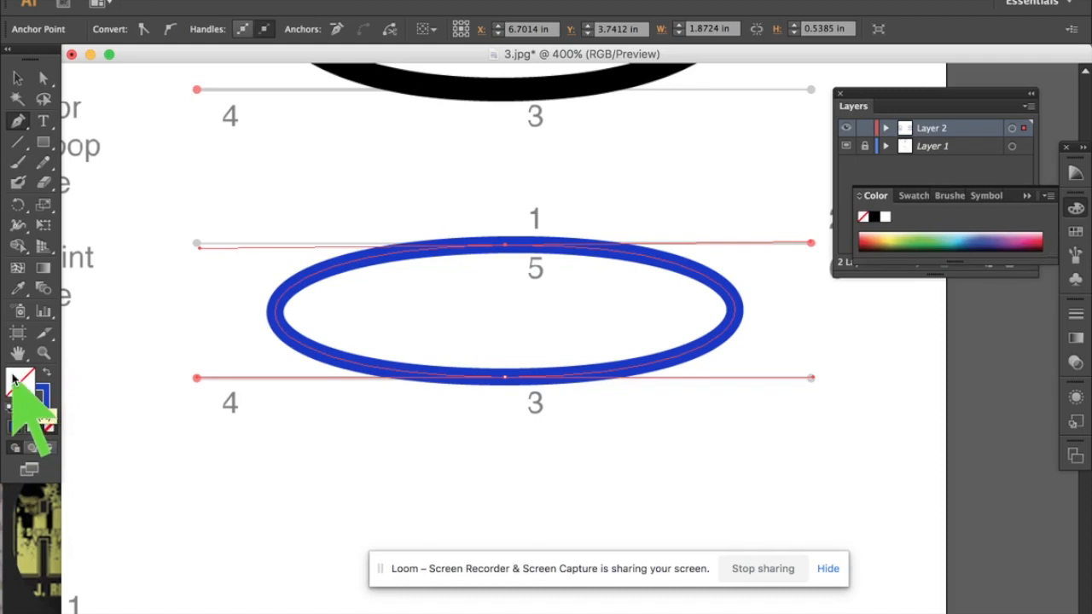
double_click(13, 378)
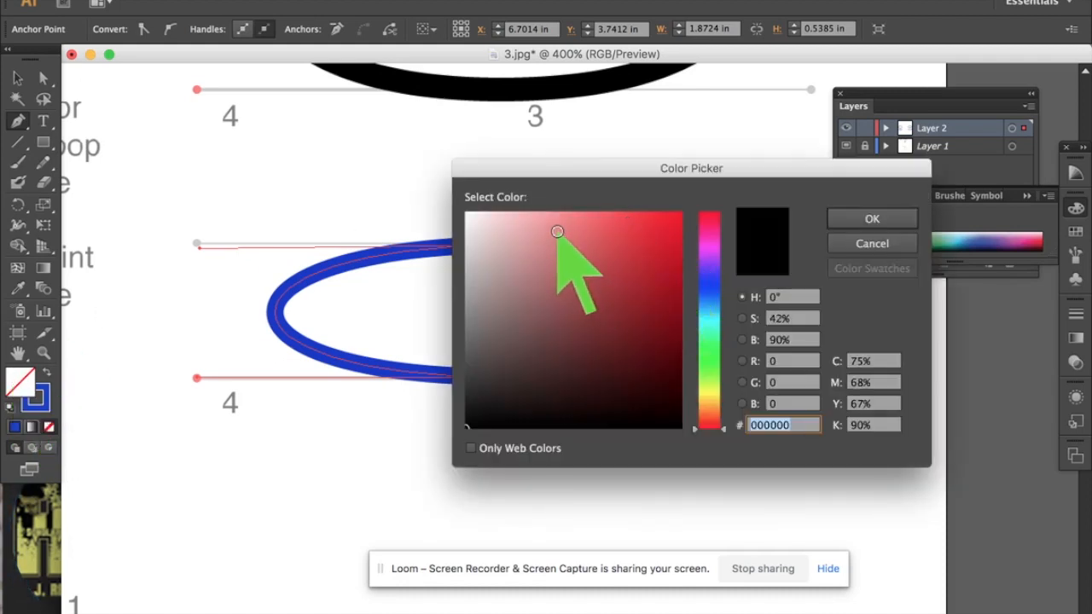
left_click(556, 232)
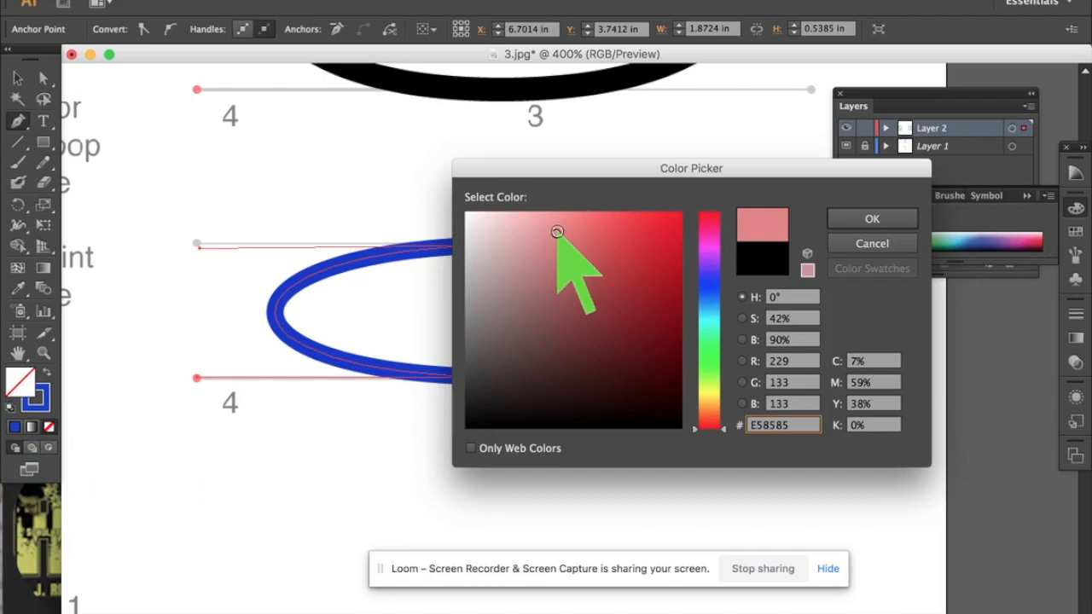
left_click(873, 219)
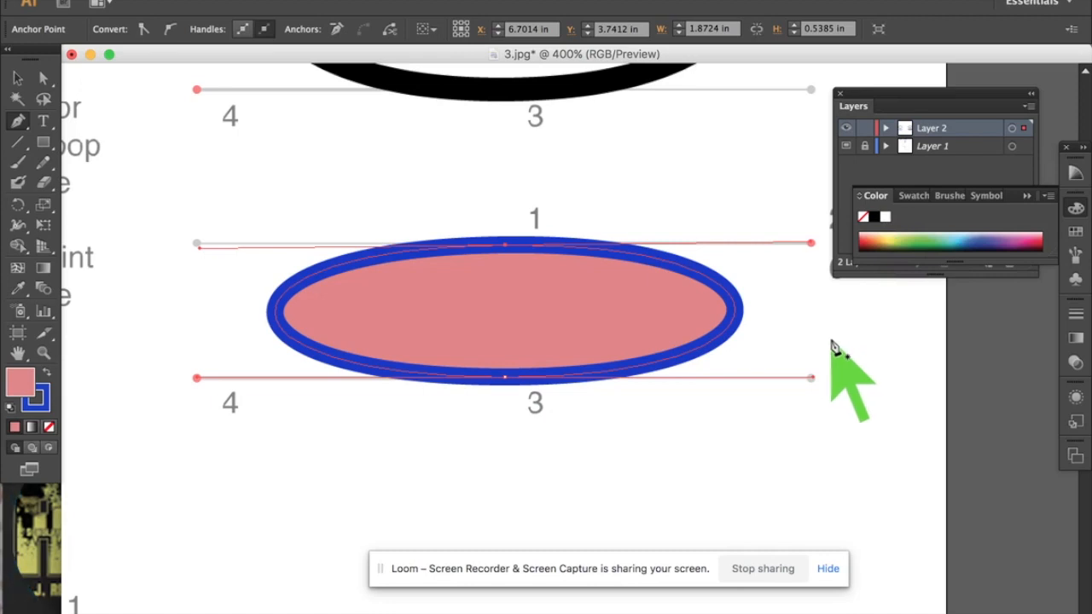
Trace Part Two's left tilted ellipse with the Pen tool, pulling handles from 1 to 2 and 3 to 4, and closing from 5 to 6.
key("super+minus")
key("super+minus")
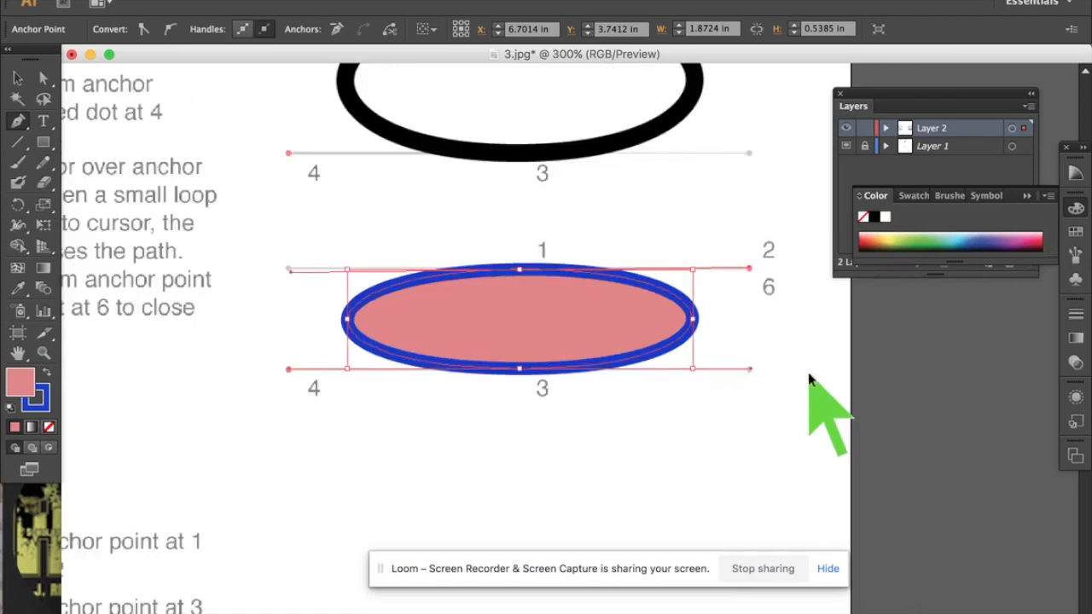
scroll(813, 381, "down", 10)
scroll(812, 381, "left", 5)
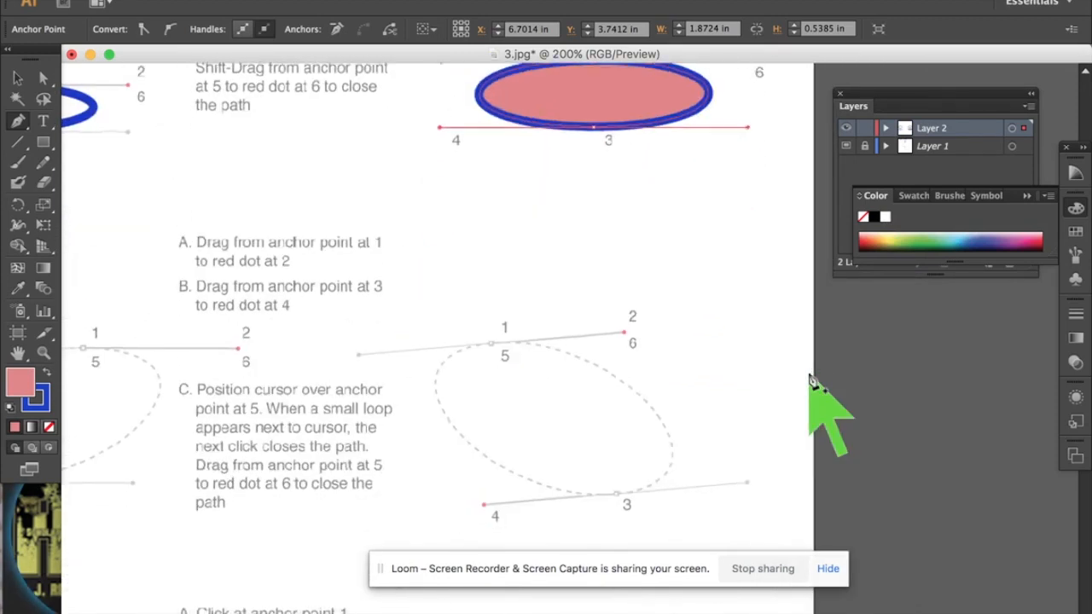
scroll(813, 381, "left", 5)
scroll(813, 381, "down", 9)
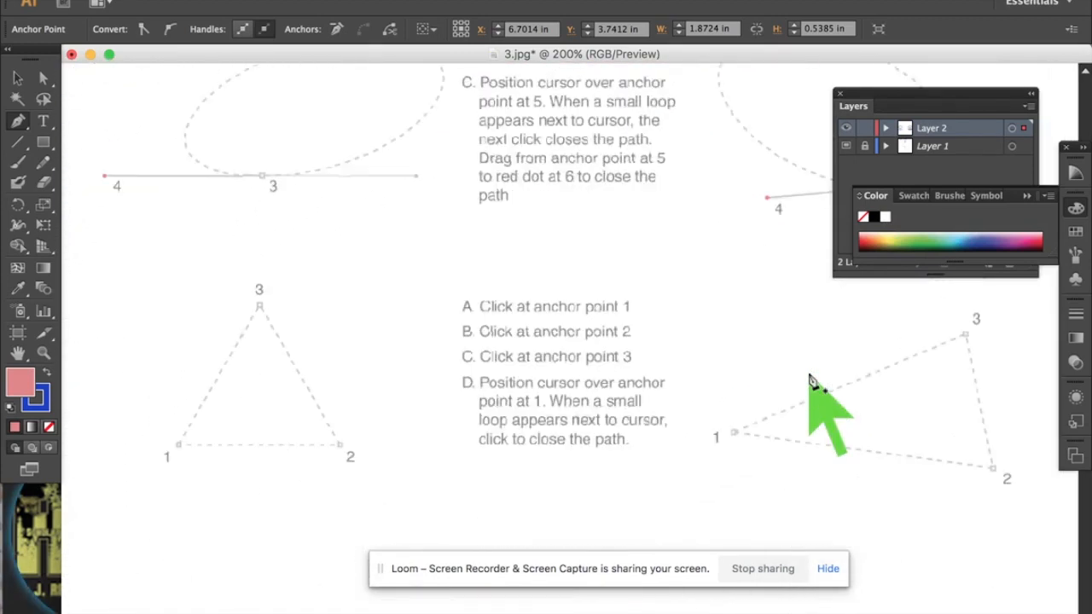
scroll(813, 381, "up", 4)
scroll(813, 381, "up", 5)
scroll(813, 381, "left", 1)
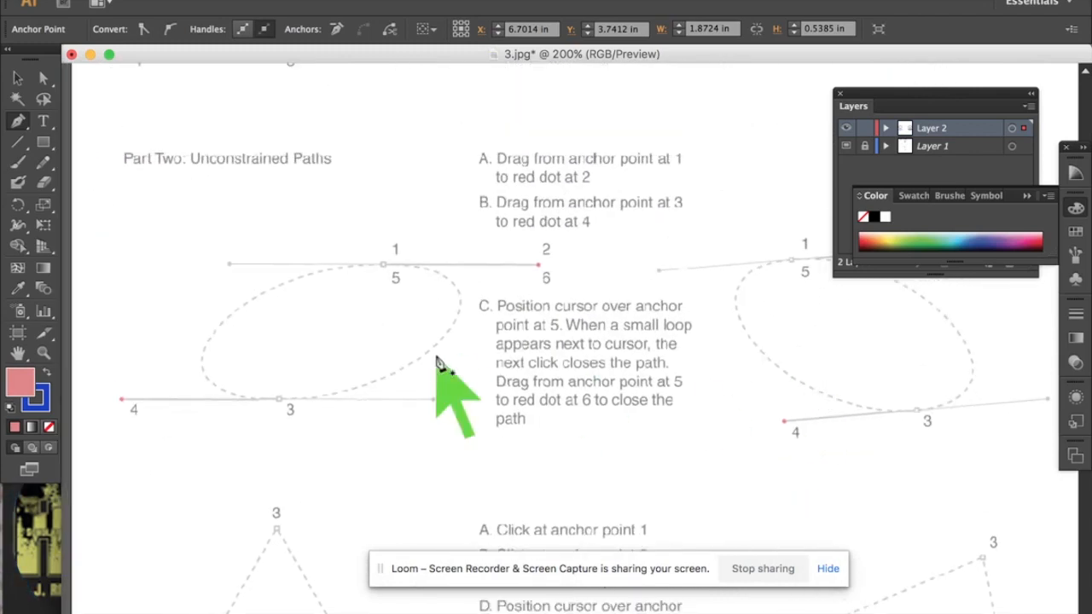
left_click(384, 266)
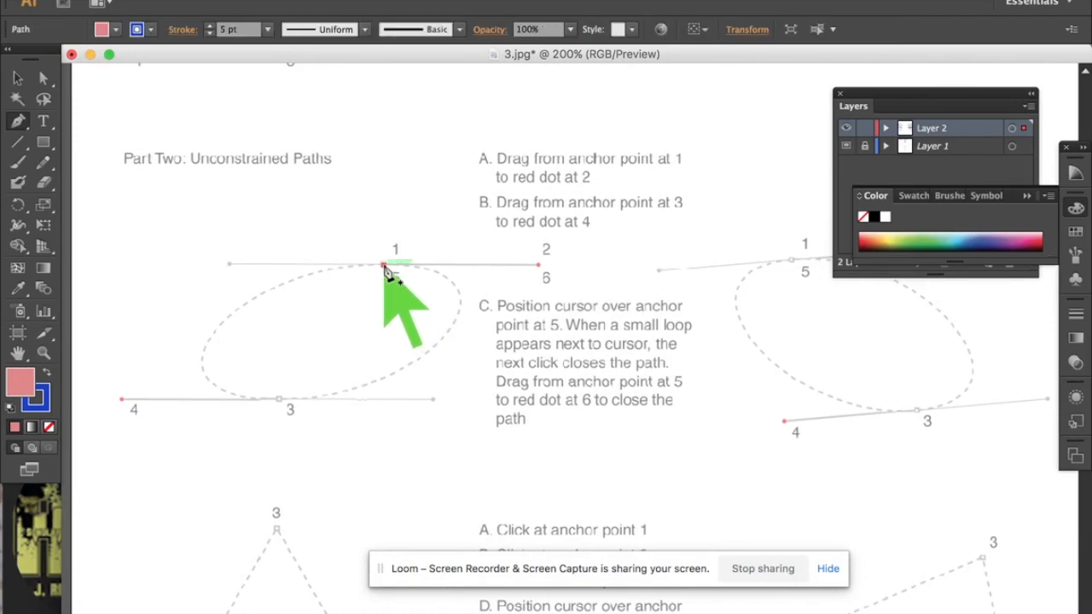
key("super+z")
left_click_drag(384, 266, 537, 268)
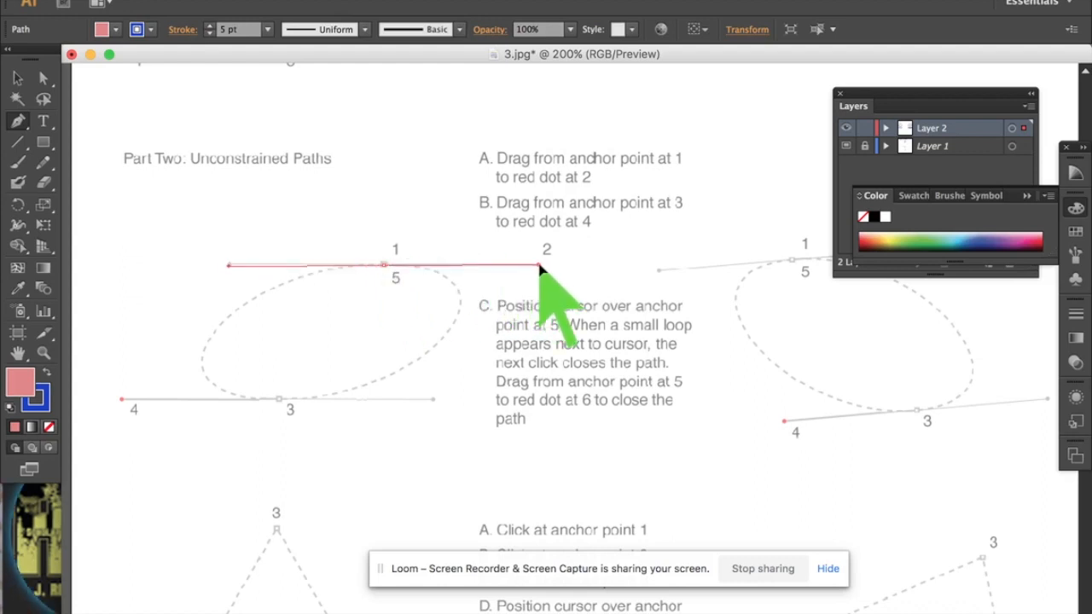
left_click_drag(541, 267, 540, 267)
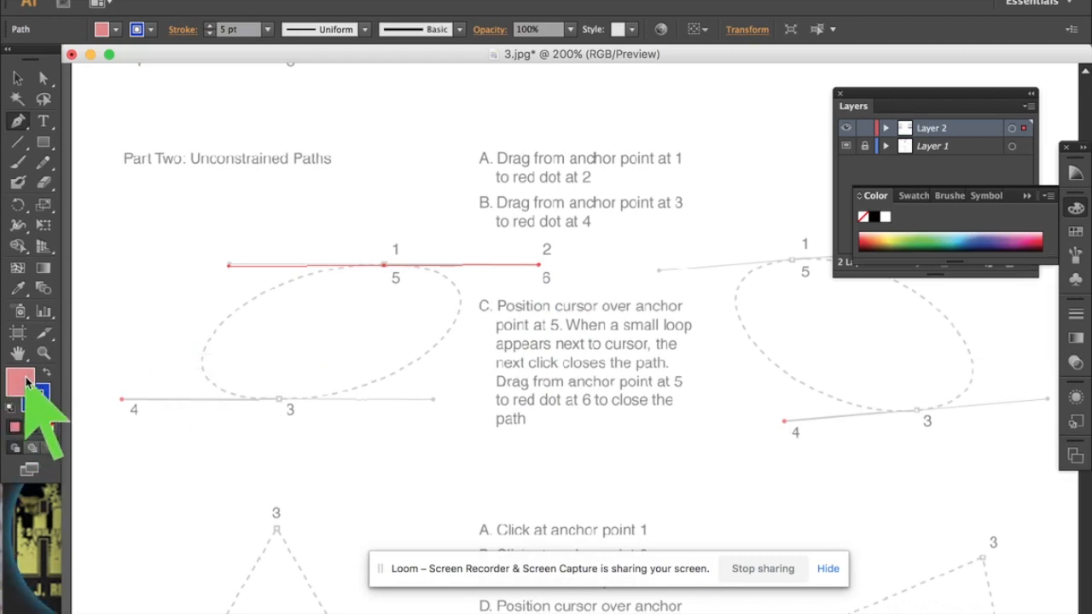
left_click_drag(278, 400, 122, 403)
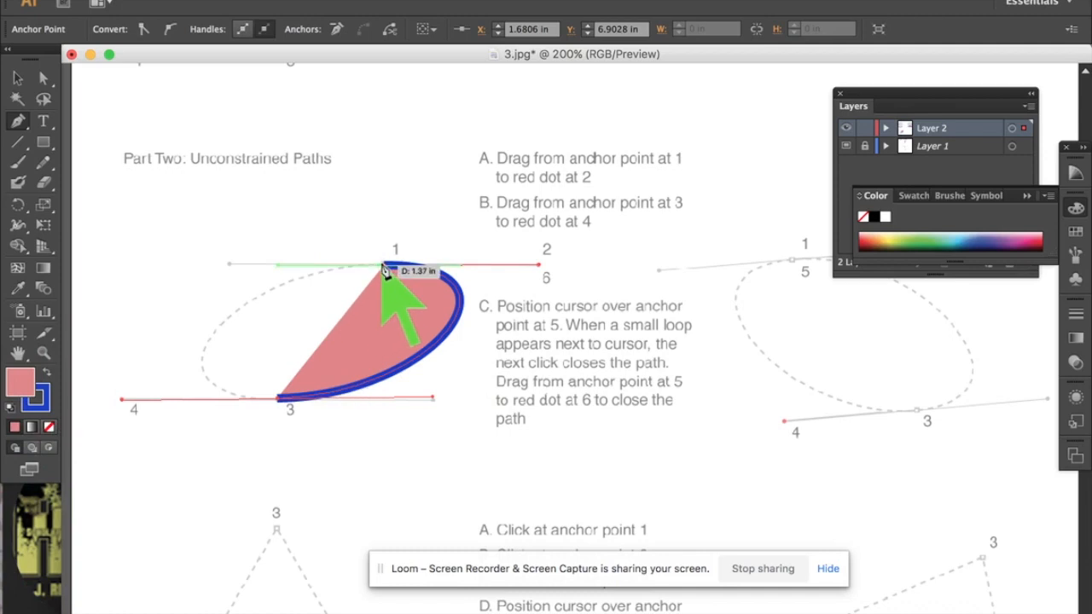
left_click_drag(383, 267, 541, 265)
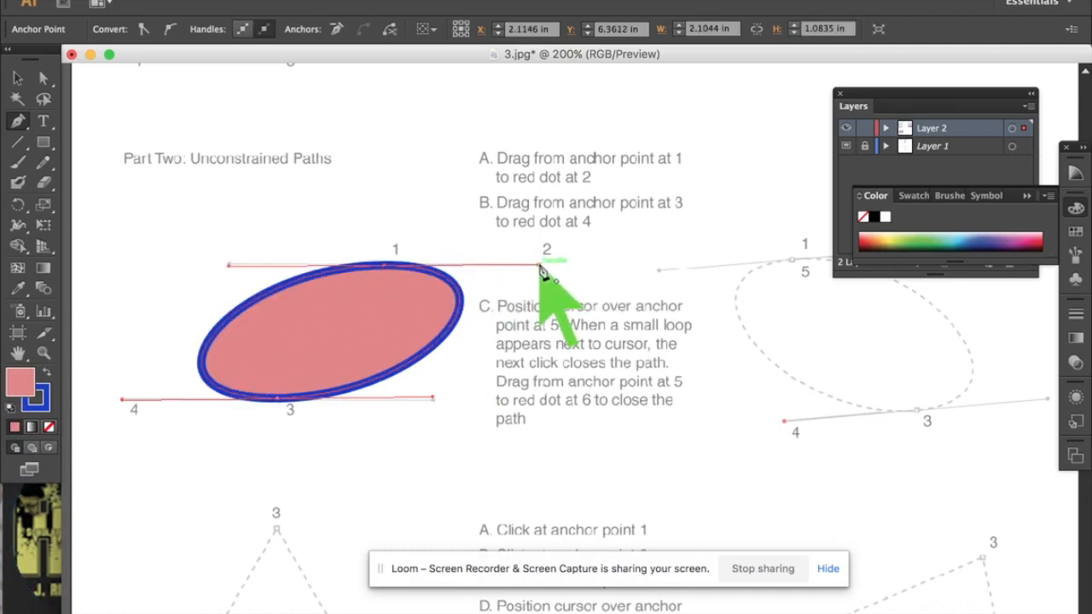
Trace Part Two's right tilted ellipse with the Pen tool, pulling handles from 1 to 2 and 3 to 4, and closing from 5 to 6.
scroll(540, 271, "right", 5)
scroll(540, 271, "down", 1)
scroll(540, 273, "right", 8)
scroll(541, 286, "up", 1)
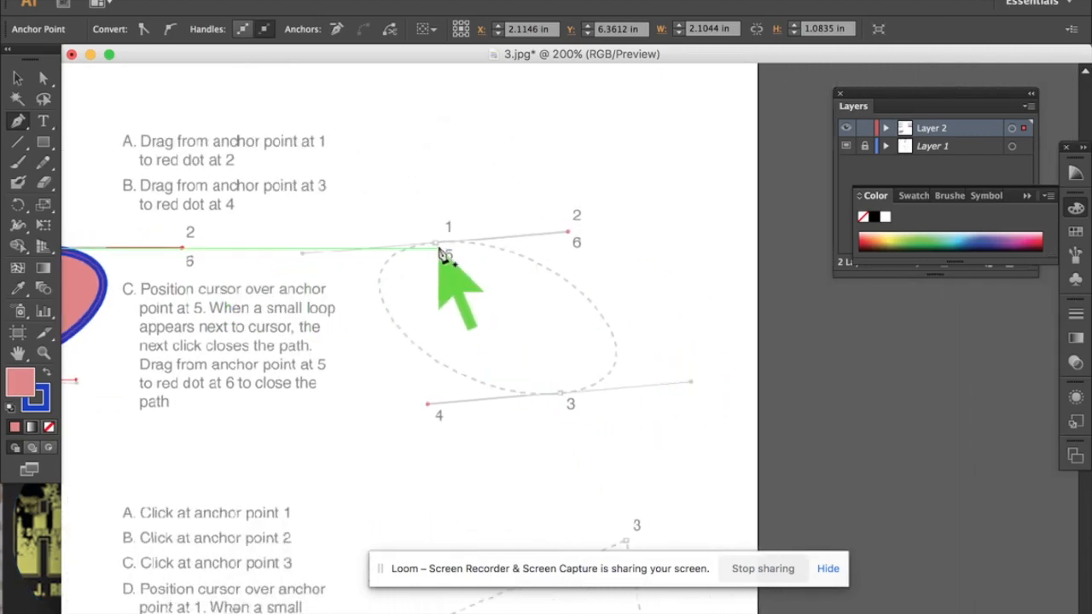
left_click_drag(437, 245, 568, 234)
left_click(558, 394)
left_click_drag(559, 394, 429, 408)
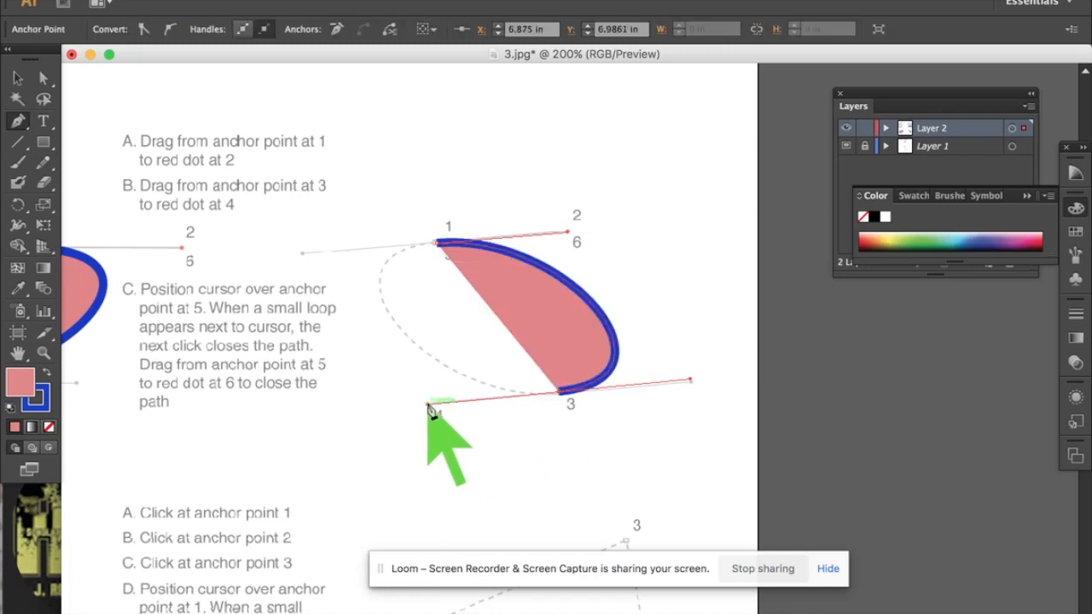
left_click_drag(438, 245, 565, 235)
Trace the left triangle with straight Pen segments from anchor 1 through 3 and 2, closing the path at 1.
scroll(566, 236, "down", 5)
scroll(566, 236, "left", 8)
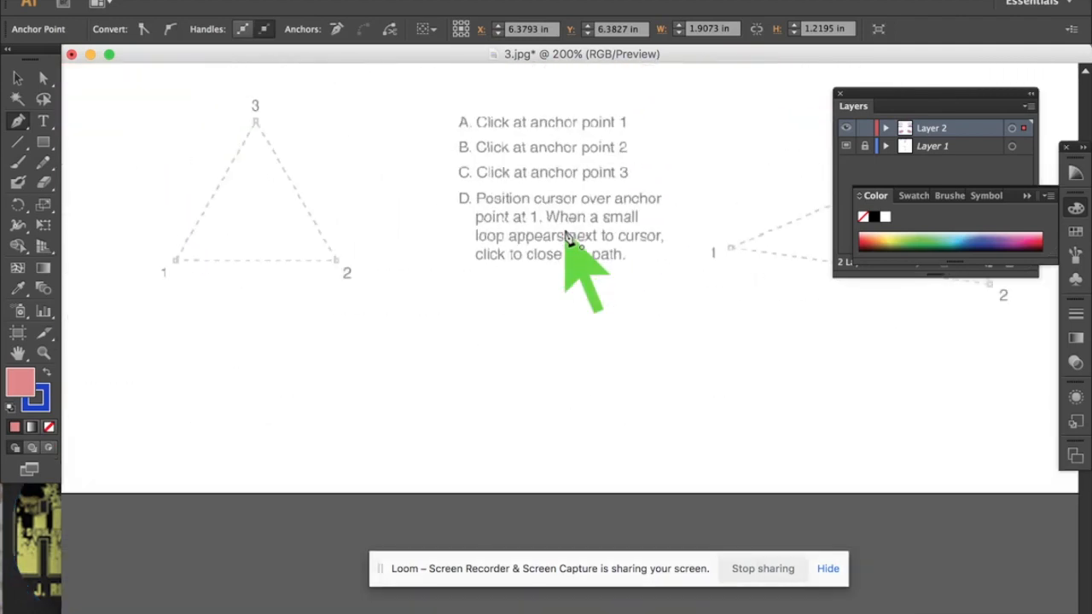
scroll(566, 235, "up", 2)
scroll(566, 236, "left", 2)
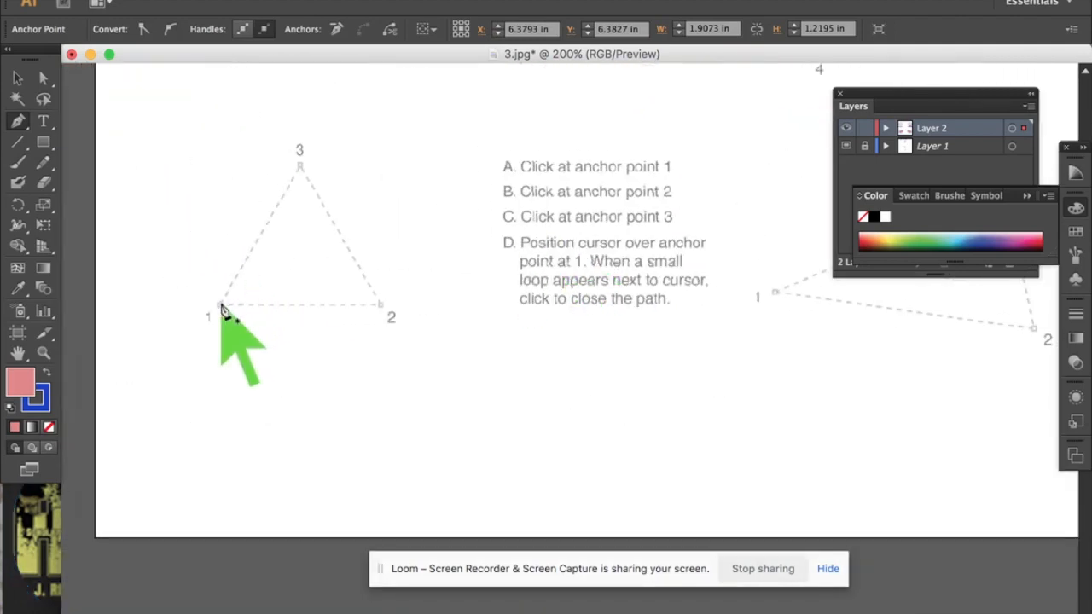
left_click(220, 305)
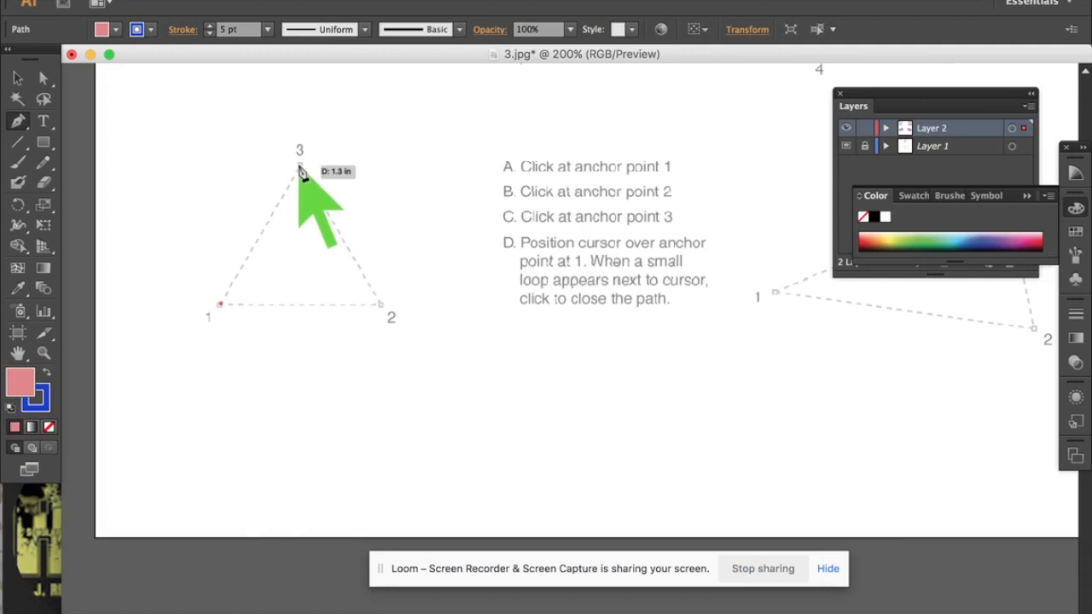
left_click(298, 166)
left_click(382, 305)
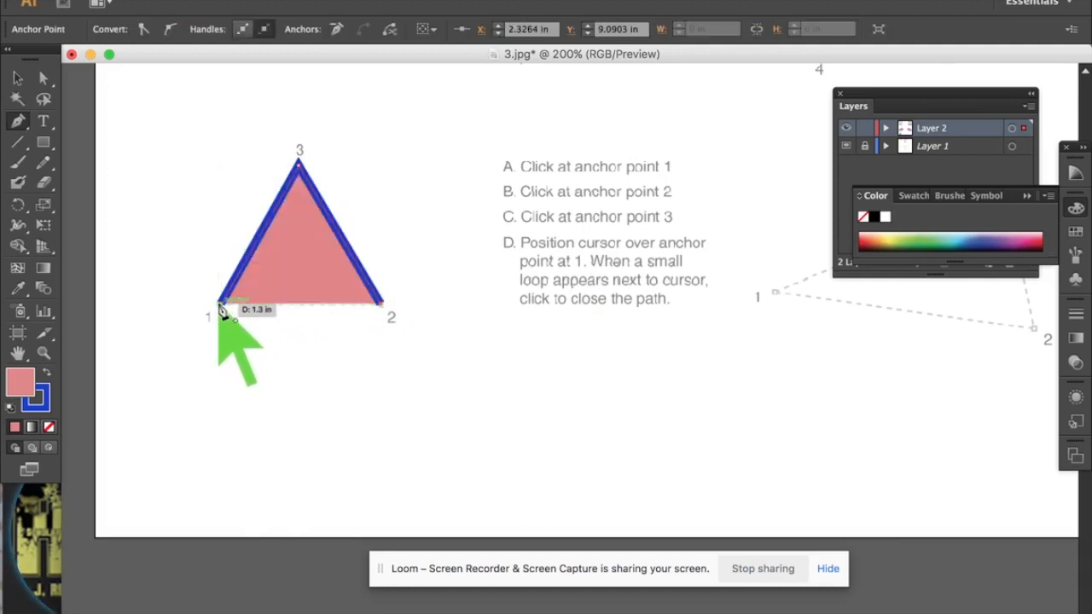
left_click(220, 306)
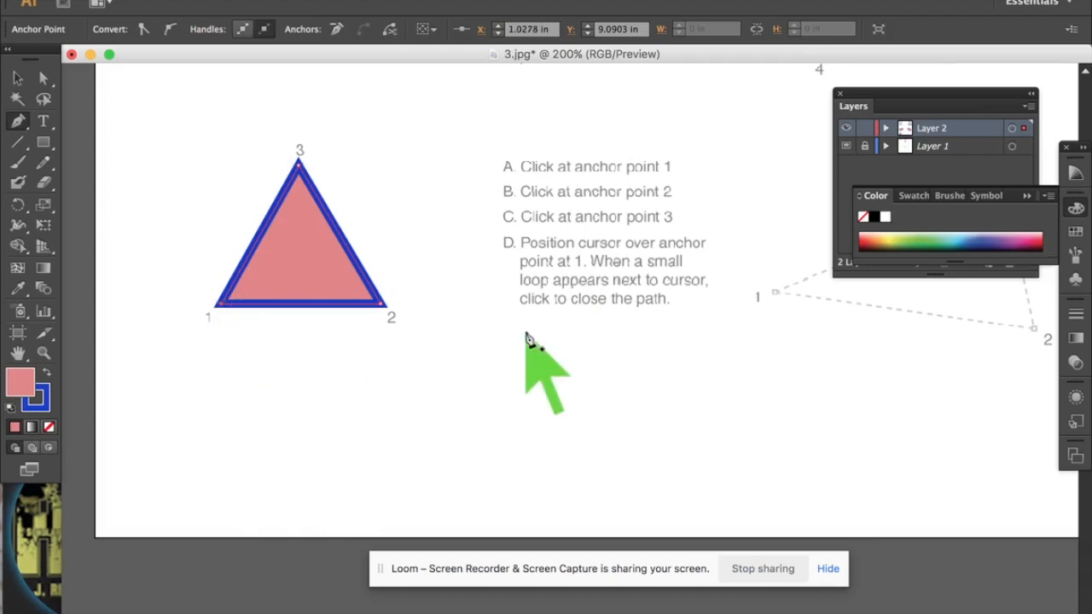
Trace the right triangle with straight Pen segments through anchors 1, 2 and 3, closing the path at 1.
scroll(524, 350, "right", 5)
scroll(527, 339, "right", 3)
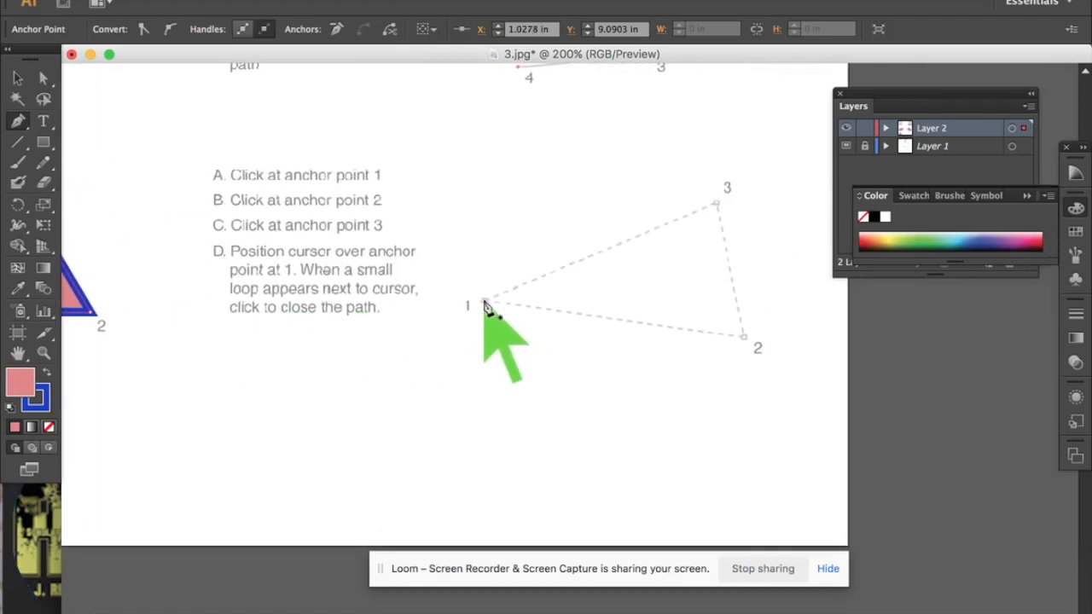
left_click(485, 304)
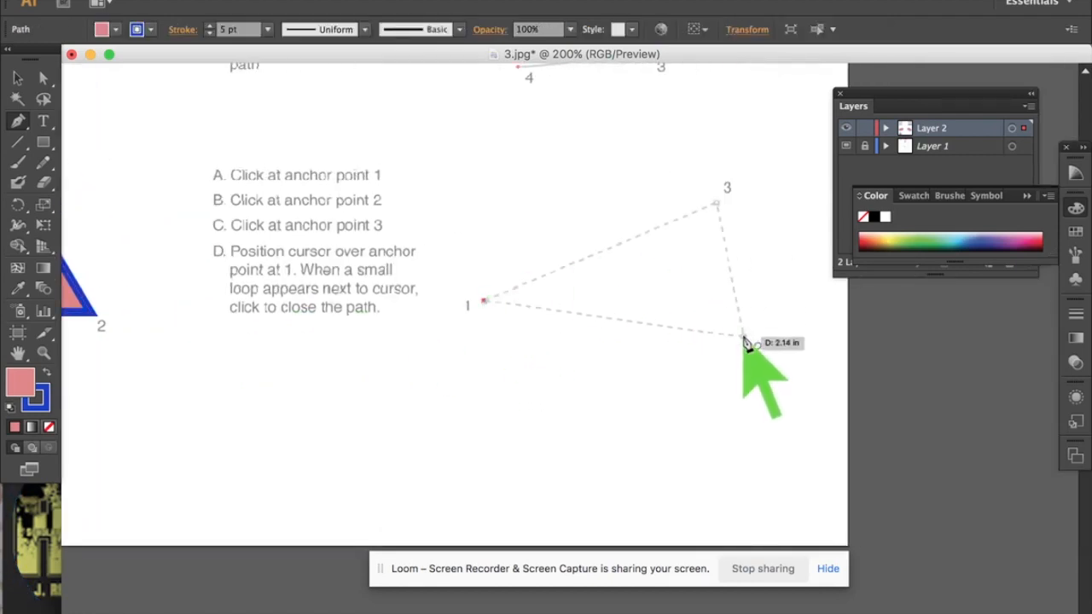
left_click(745, 341)
left_click(716, 206)
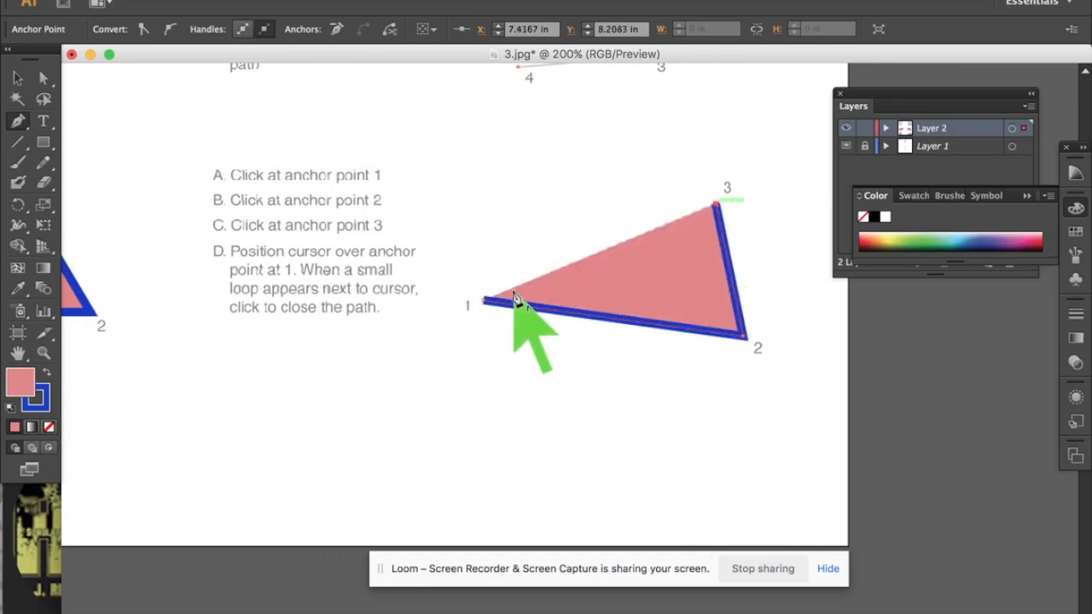
left_click(487, 306)
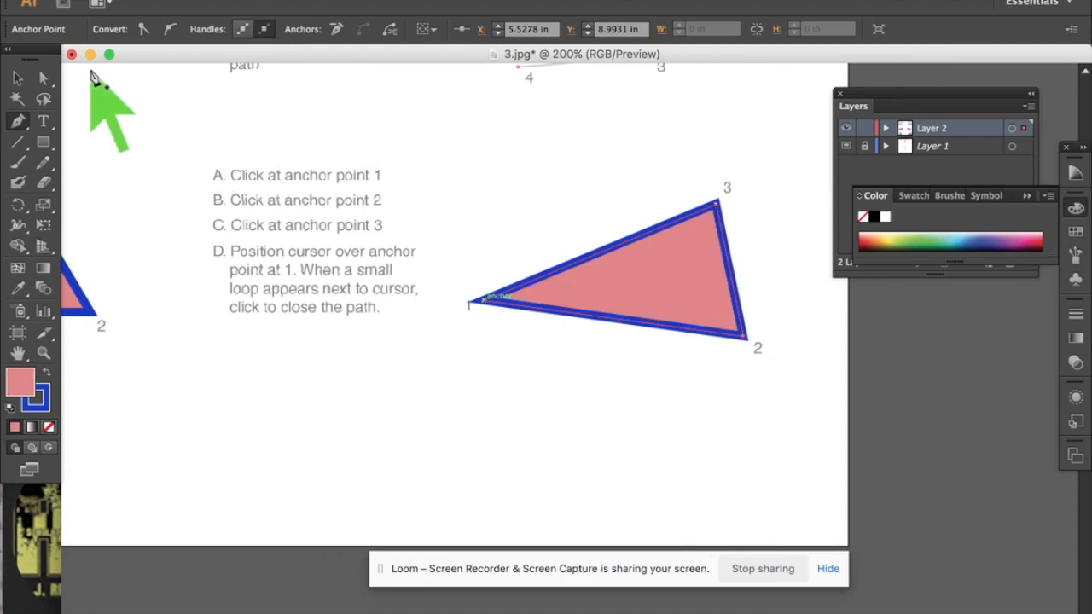
Rotate the traced right triangle slightly counterclockwise, and enlarge it until it overlaps the instruction text beside it.
left_click(17, 77)
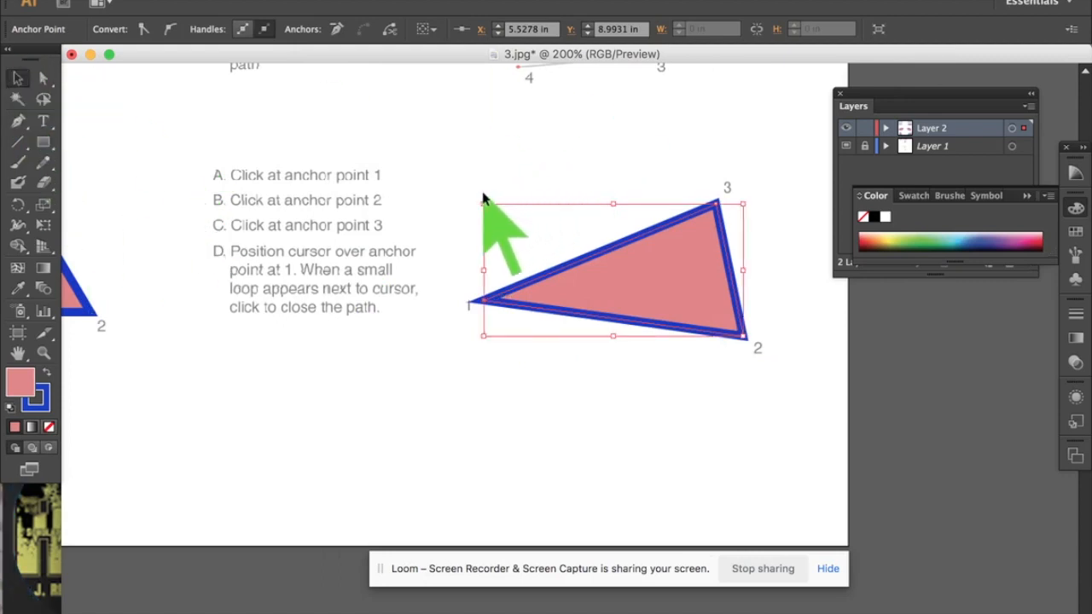
left_click_drag(480, 196, 456, 236)
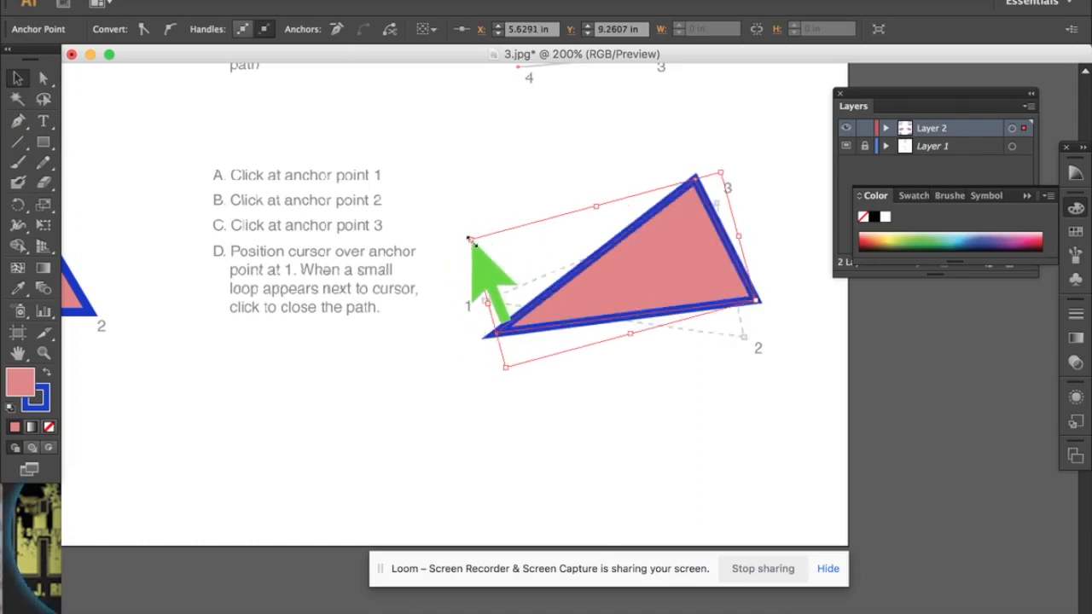
left_click_drag(469, 239, 213, 172)
scroll(450, 299, "up", 3)
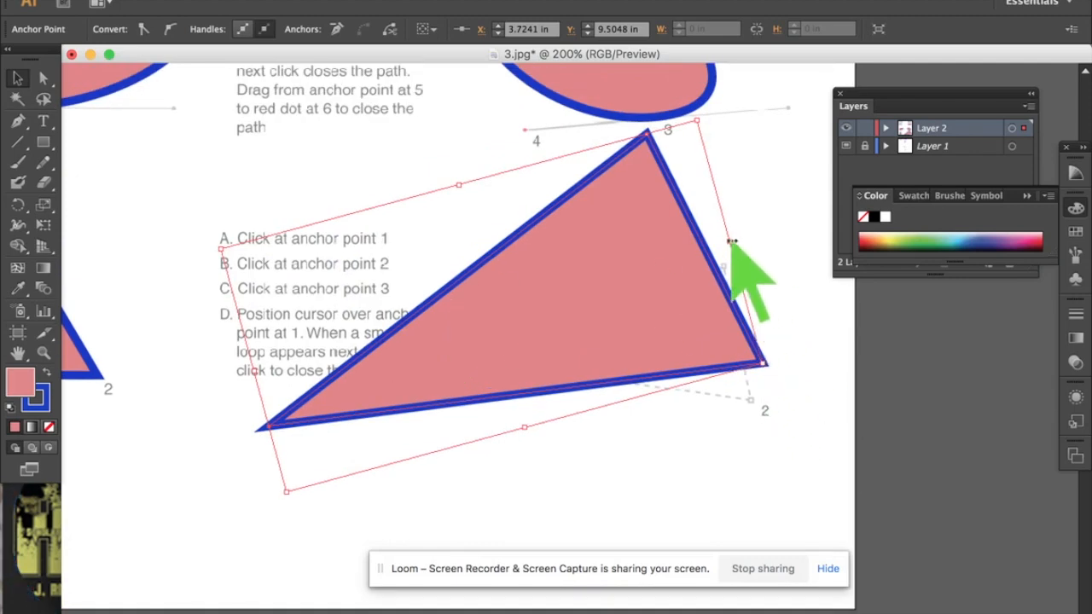
left_click_drag(731, 241, 783, 230)
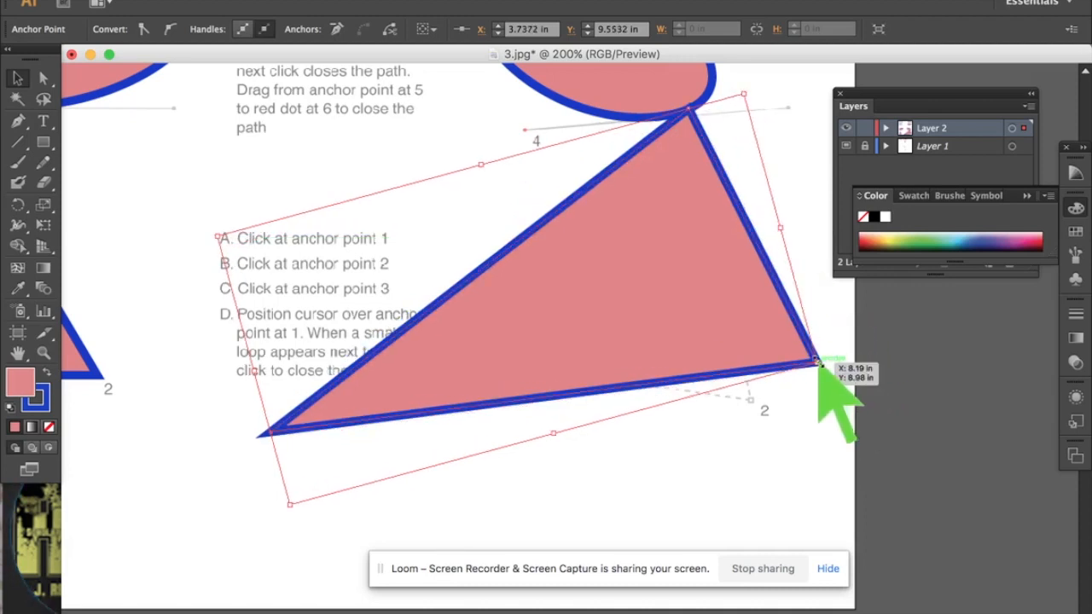
Reshape the rotated triangle into a tall, upright form and place it over the instruction text beside its dashed template, then deselect it.
left_click_drag(817, 362, 742, 216)
left_click_drag(606, 183, 535, 290)
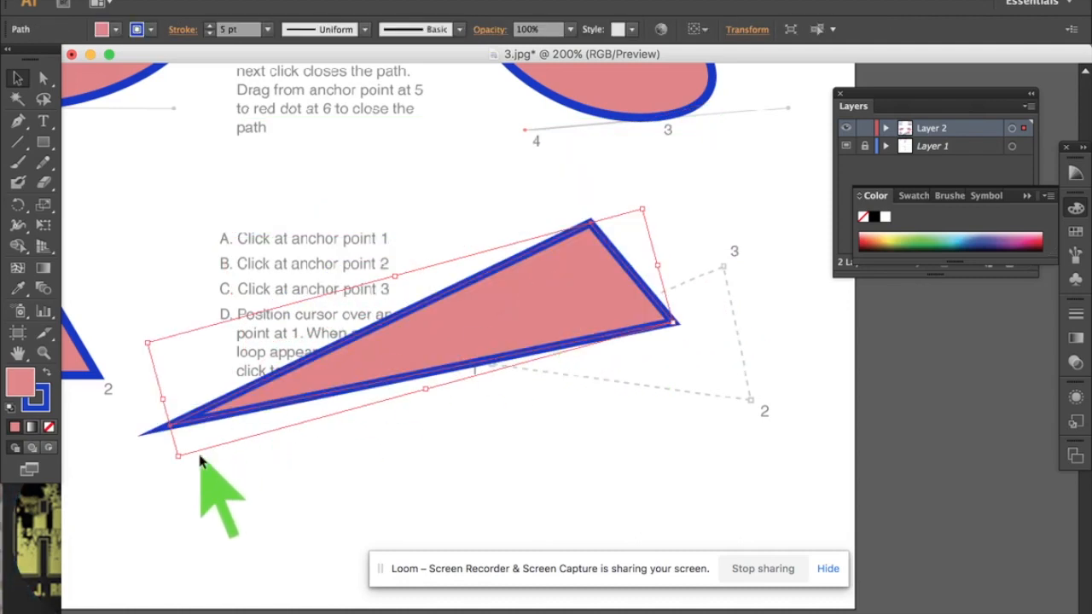
left_click_drag(179, 457, 533, 457)
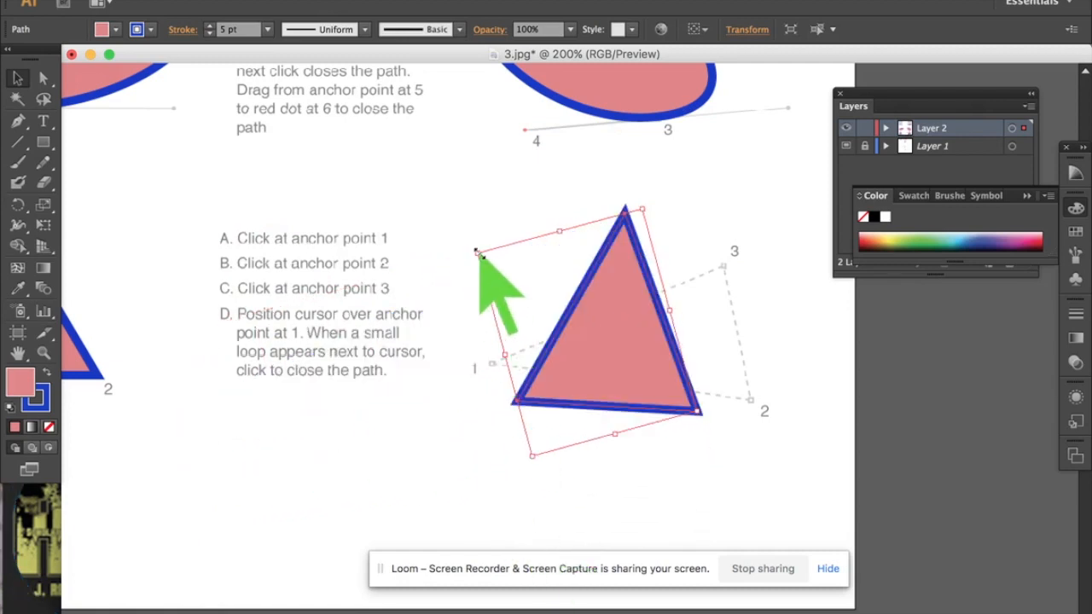
left_click_drag(476, 252, 216, 160)
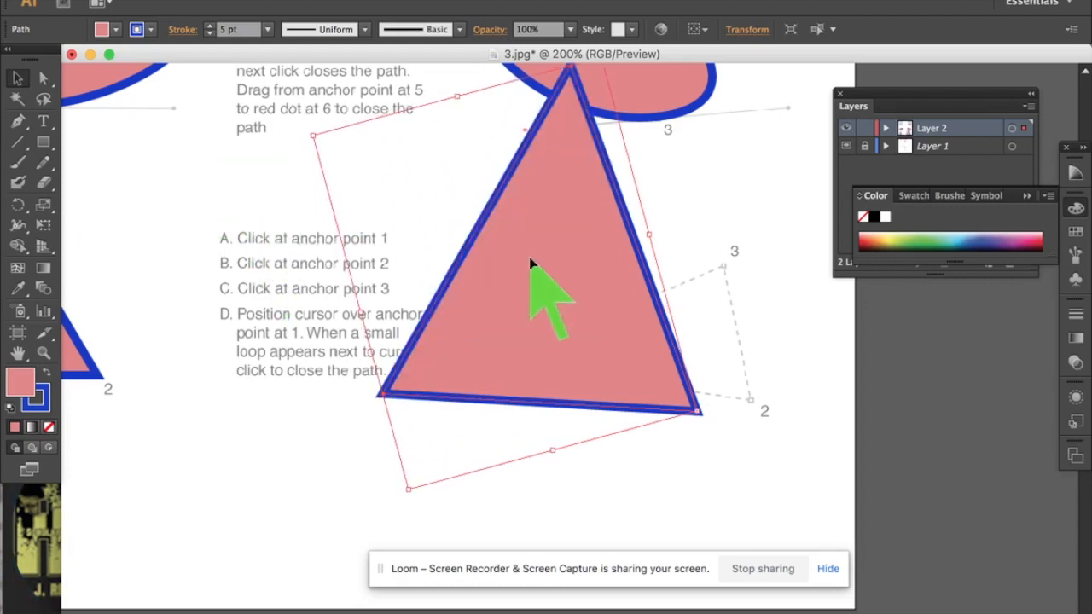
left_click_drag(529, 266, 465, 390)
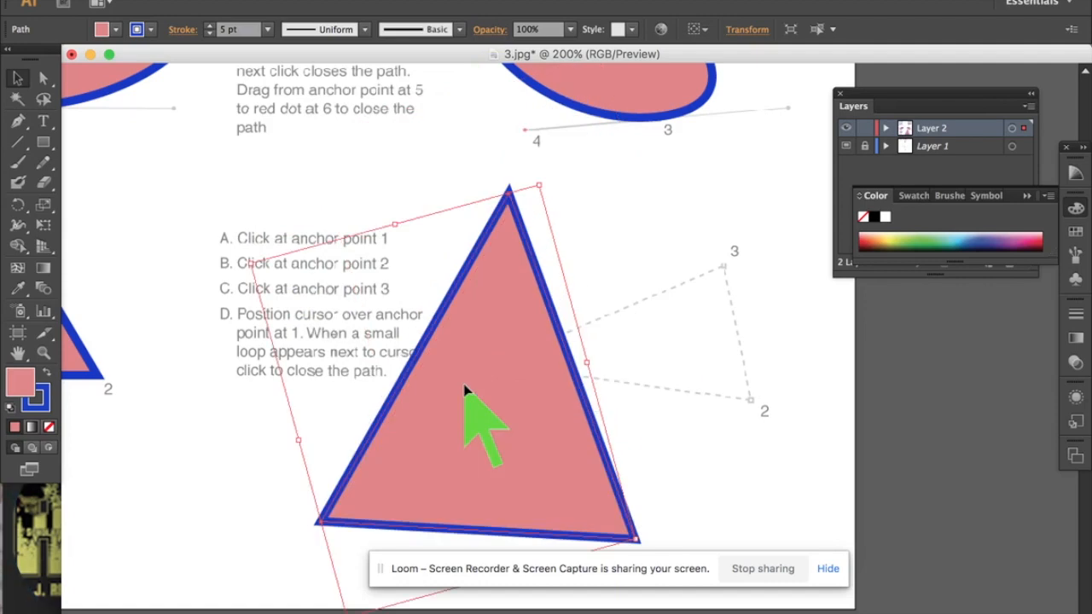
left_click(673, 378)
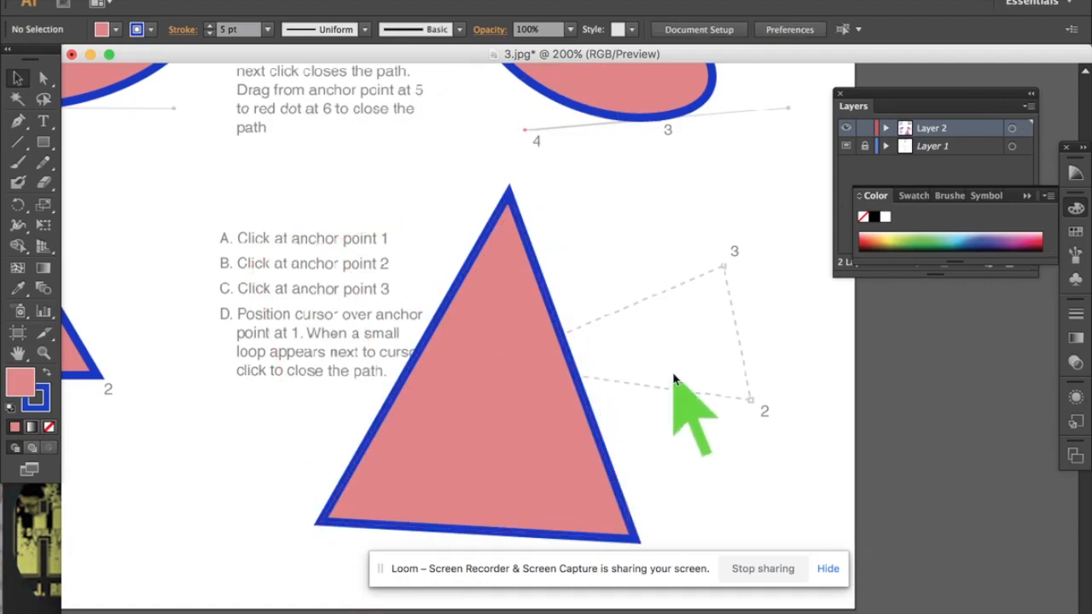
Hide Layer 1 and show the whole page with only the traced shapes.
left_click(846, 146)
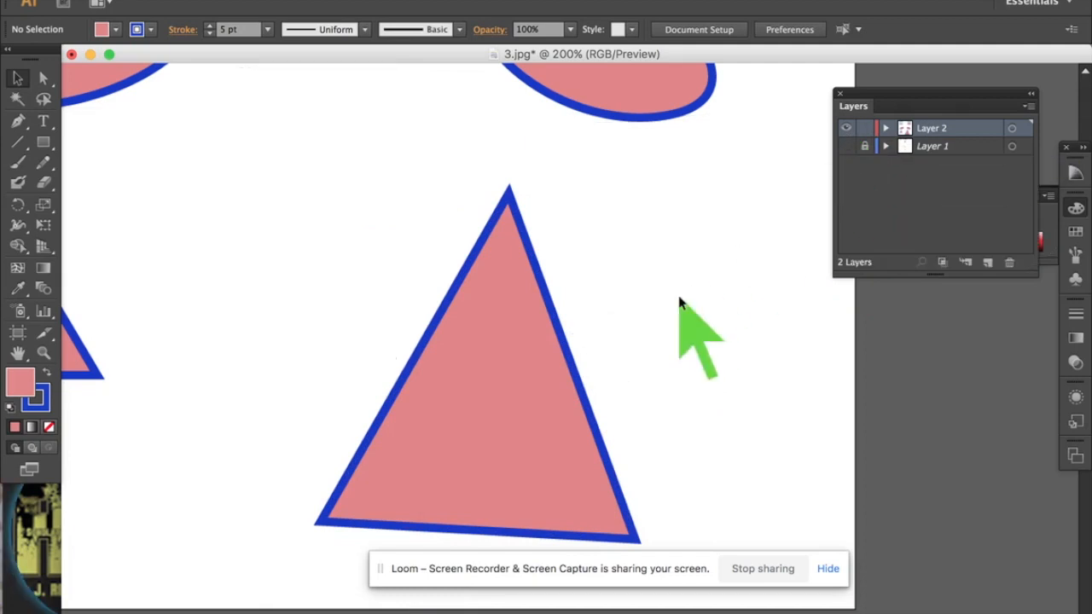
key("super+minus")
key("super+minus")
key("super+minus")
key("super+minus")
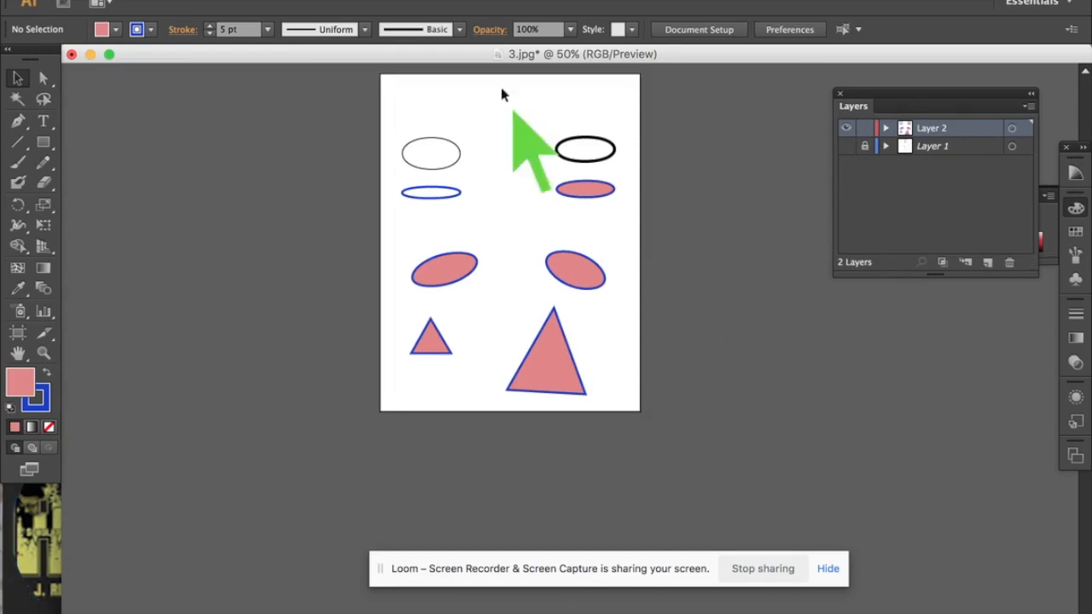
Start exporting the traced artwork of 3.jpg as a JPEG.
left_click(121, 2)
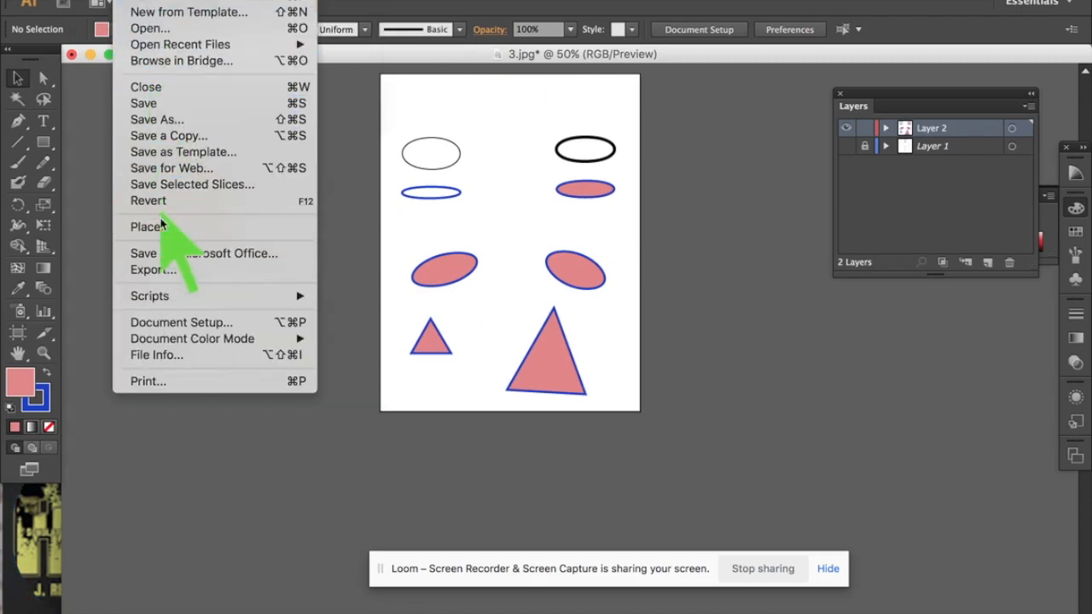
left_click(151, 269)
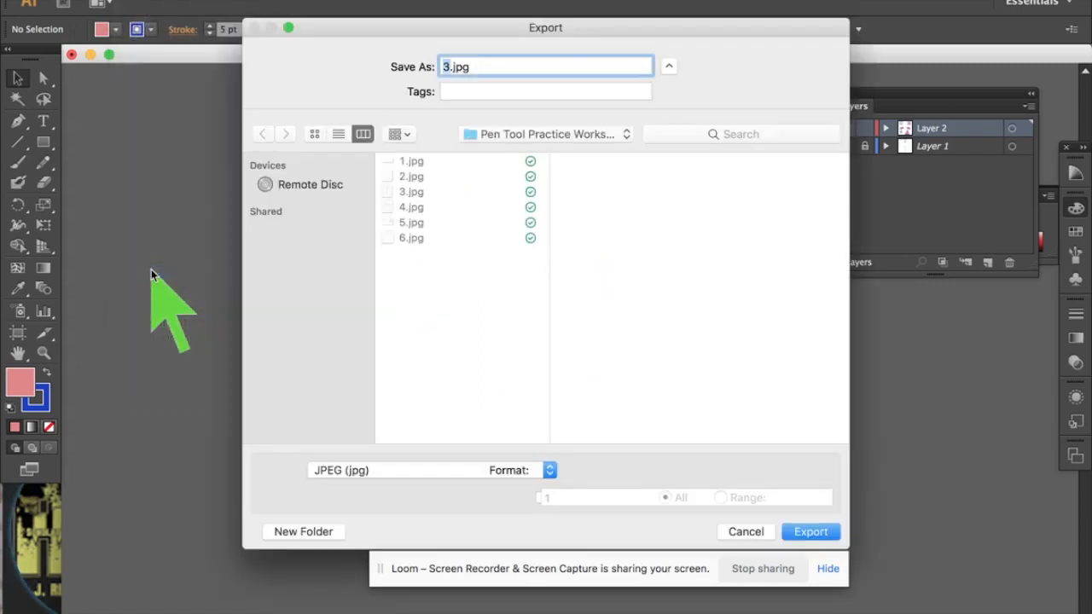